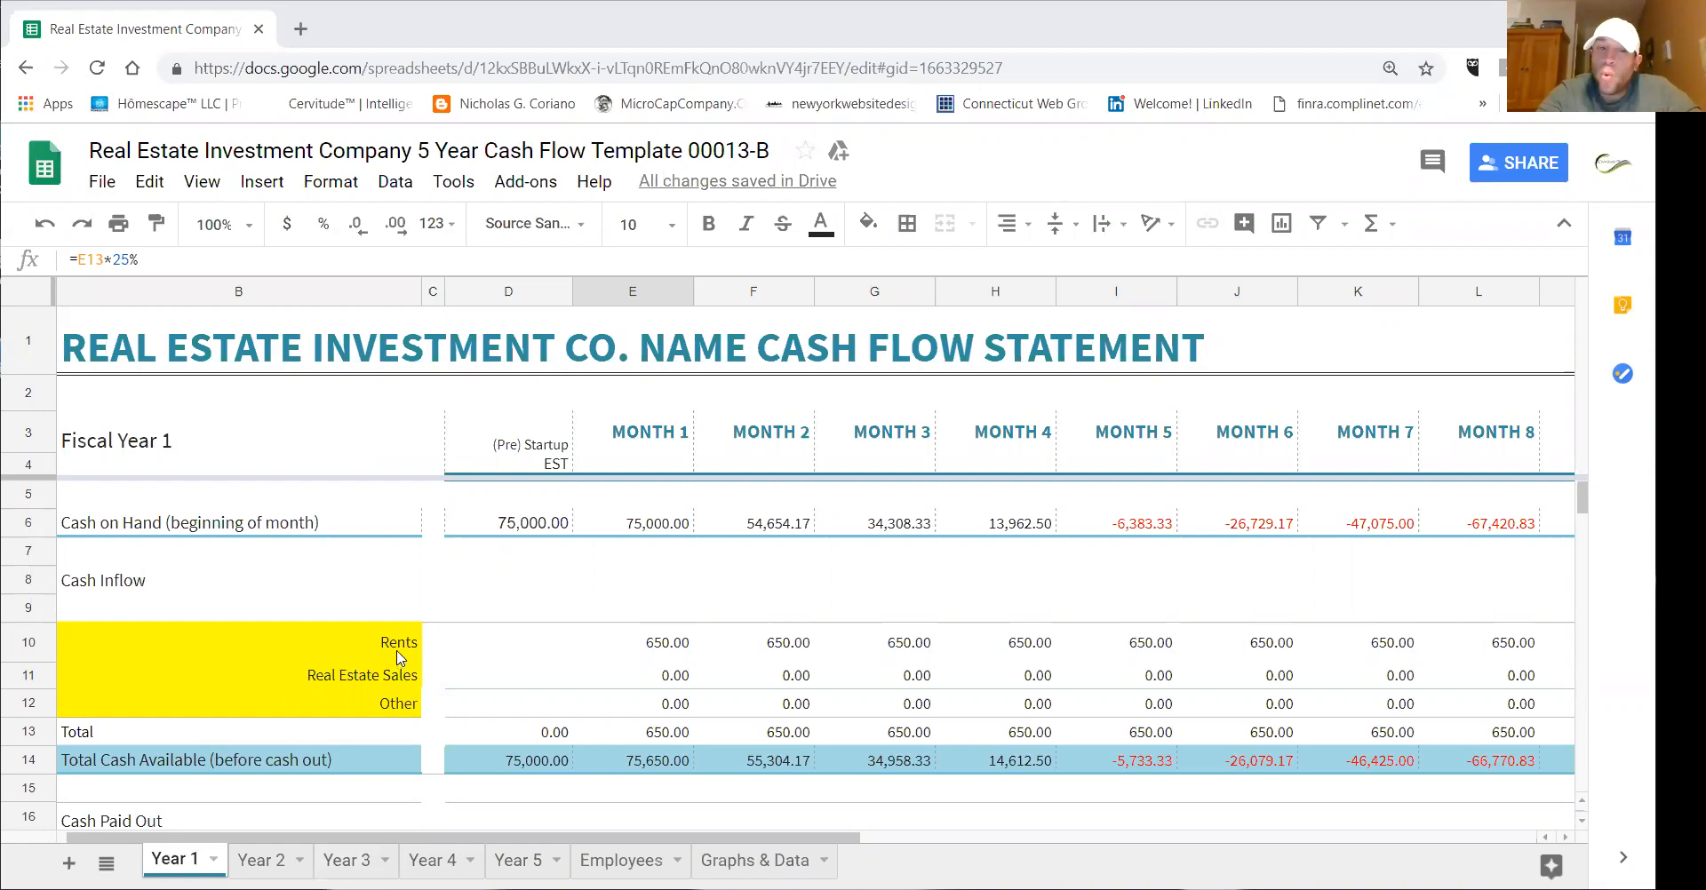
# - Review the pre-startup cash on hand and the Month 1 rent on the Year 1 sheet
pyautogui.click(555, 509)
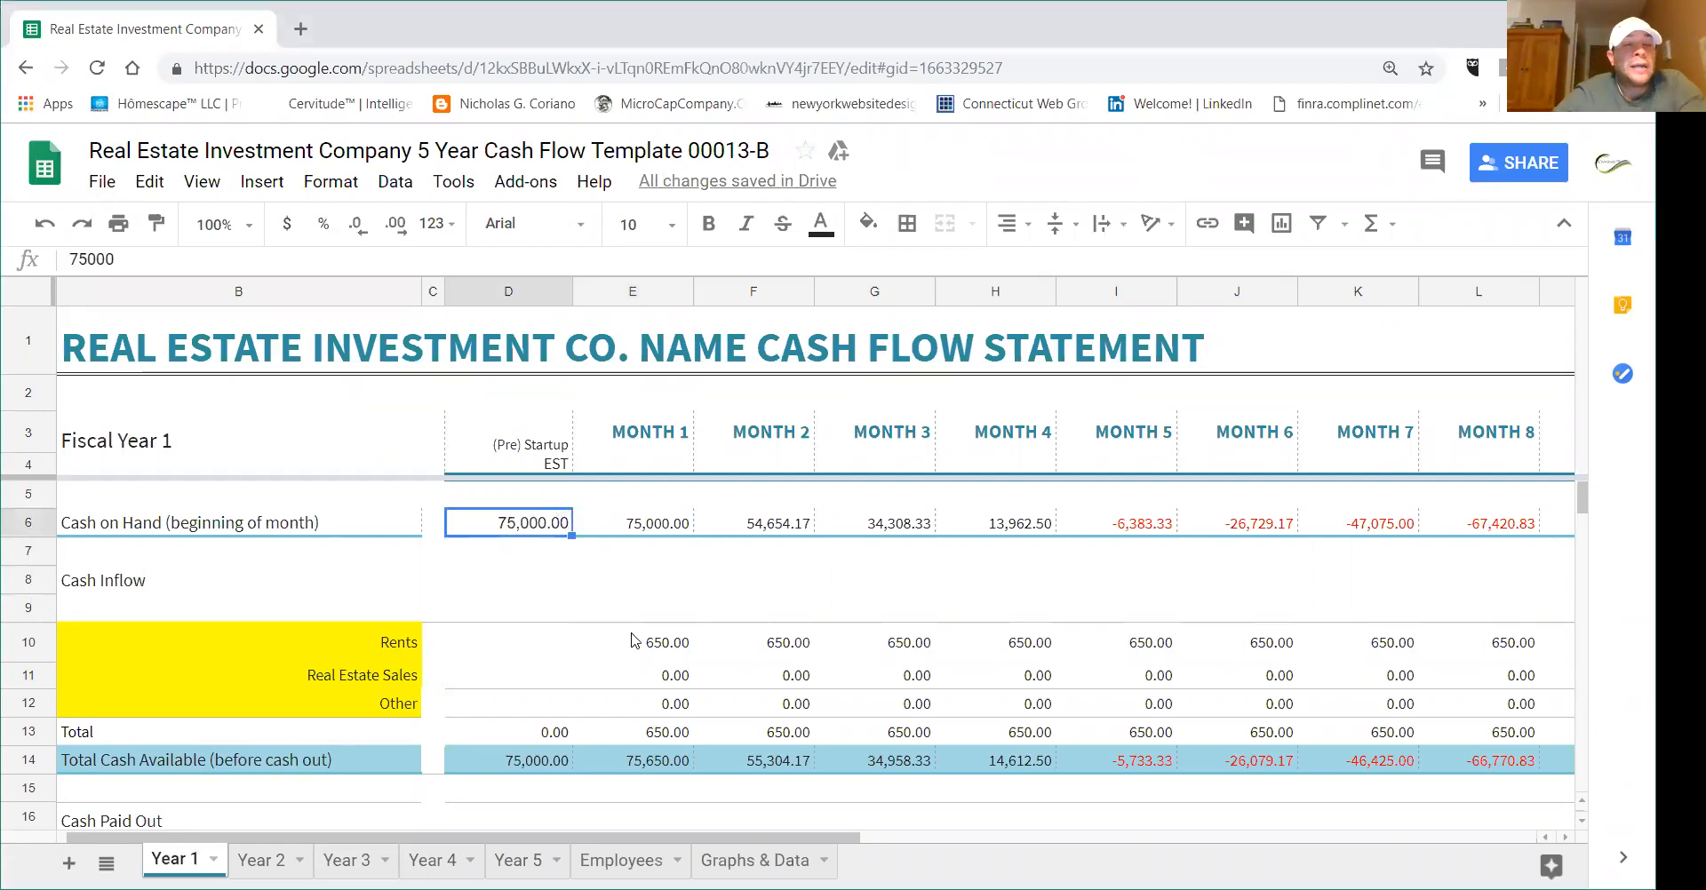
pyautogui.click(657, 648)
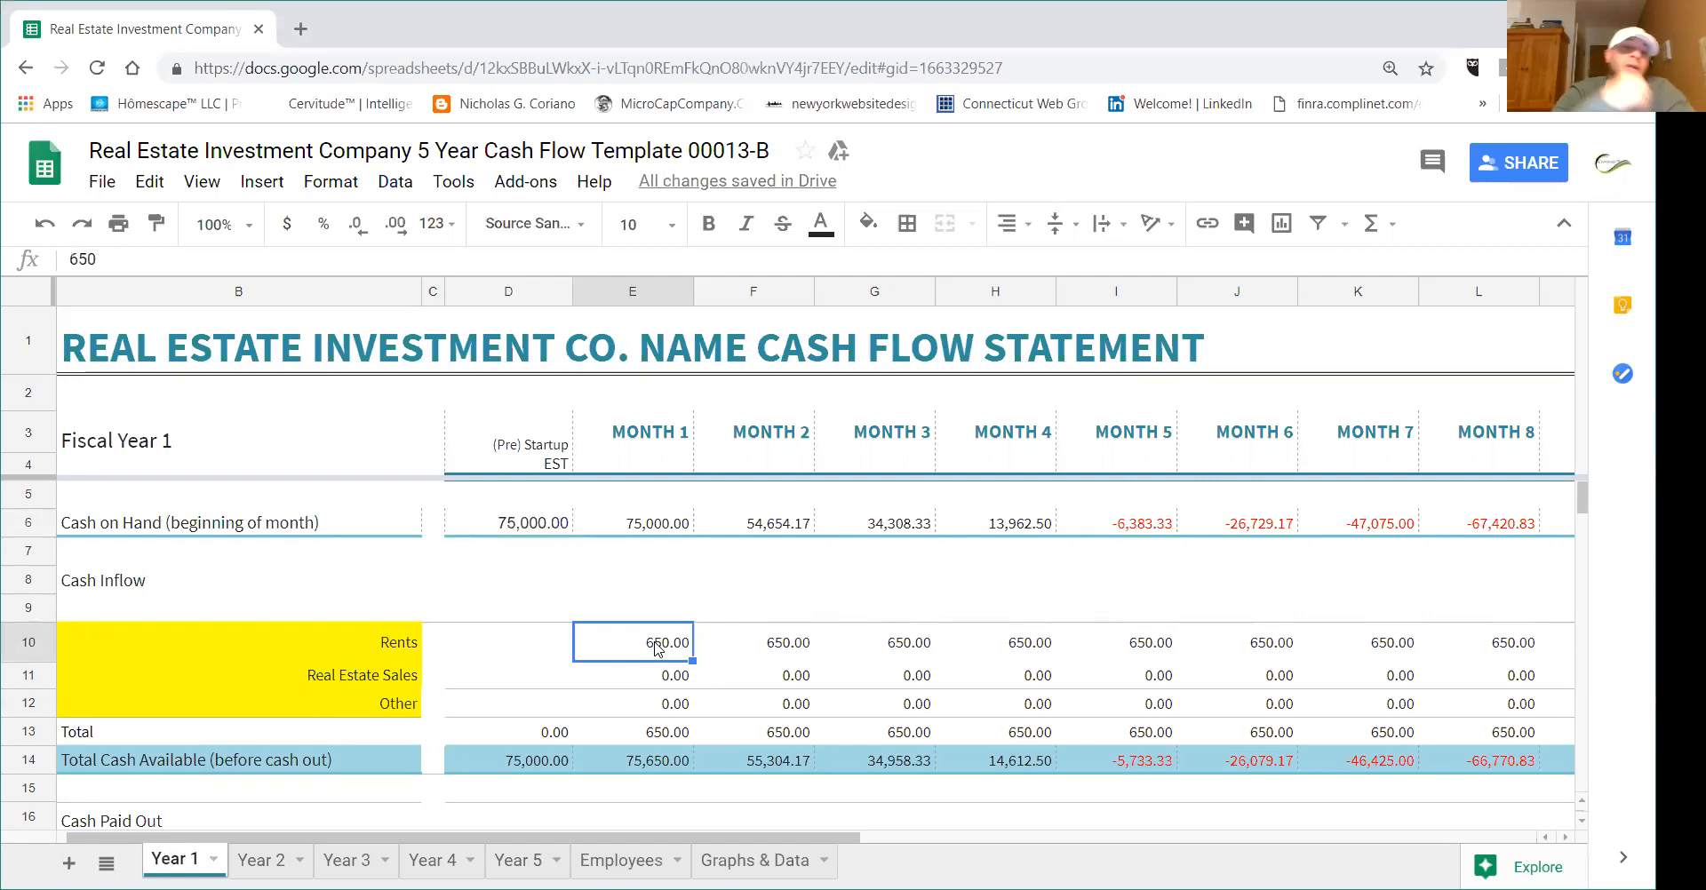
pyautogui.scroll(-1, 620, 684)
pyautogui.scroll(1, 619, 684)
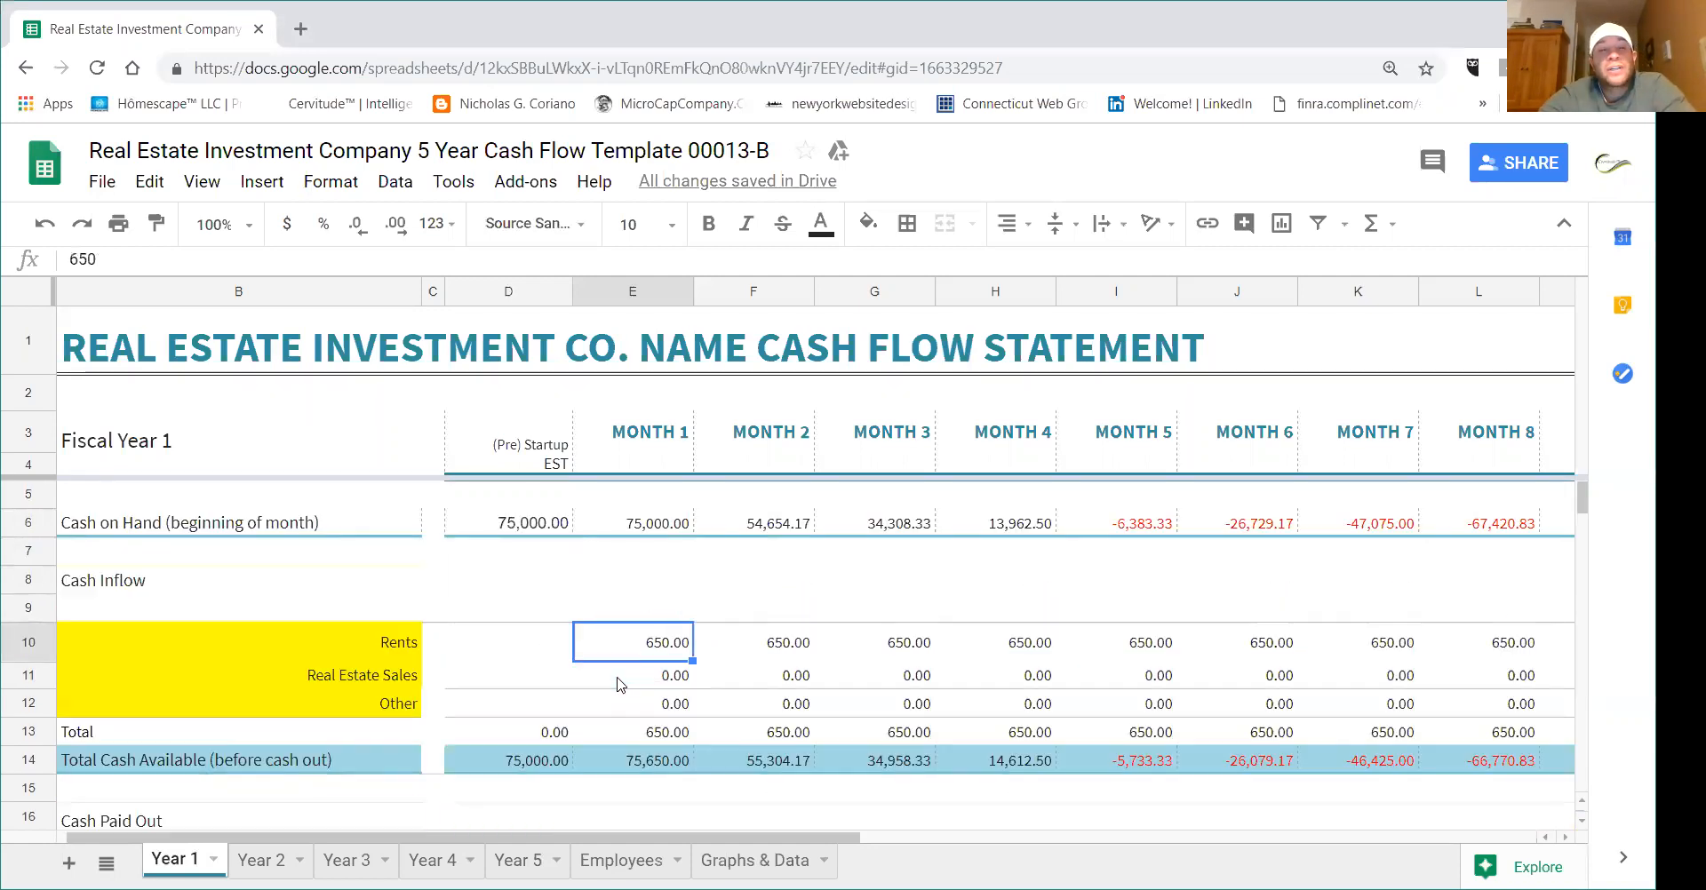
pyautogui.click(509, 291)
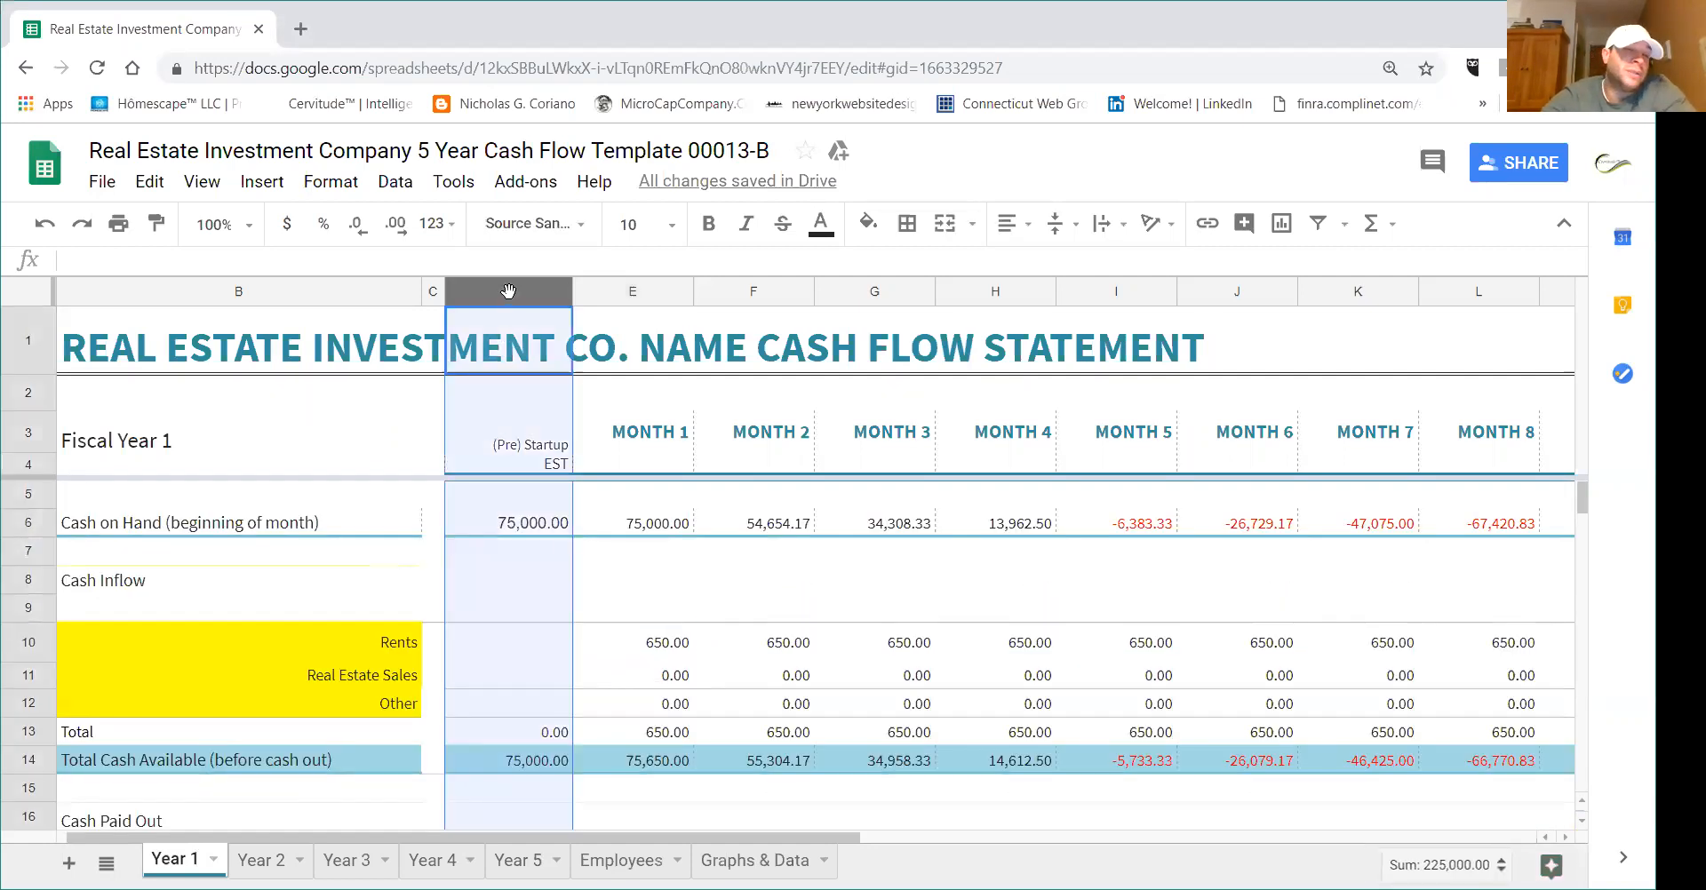
pyautogui.click(508, 524)
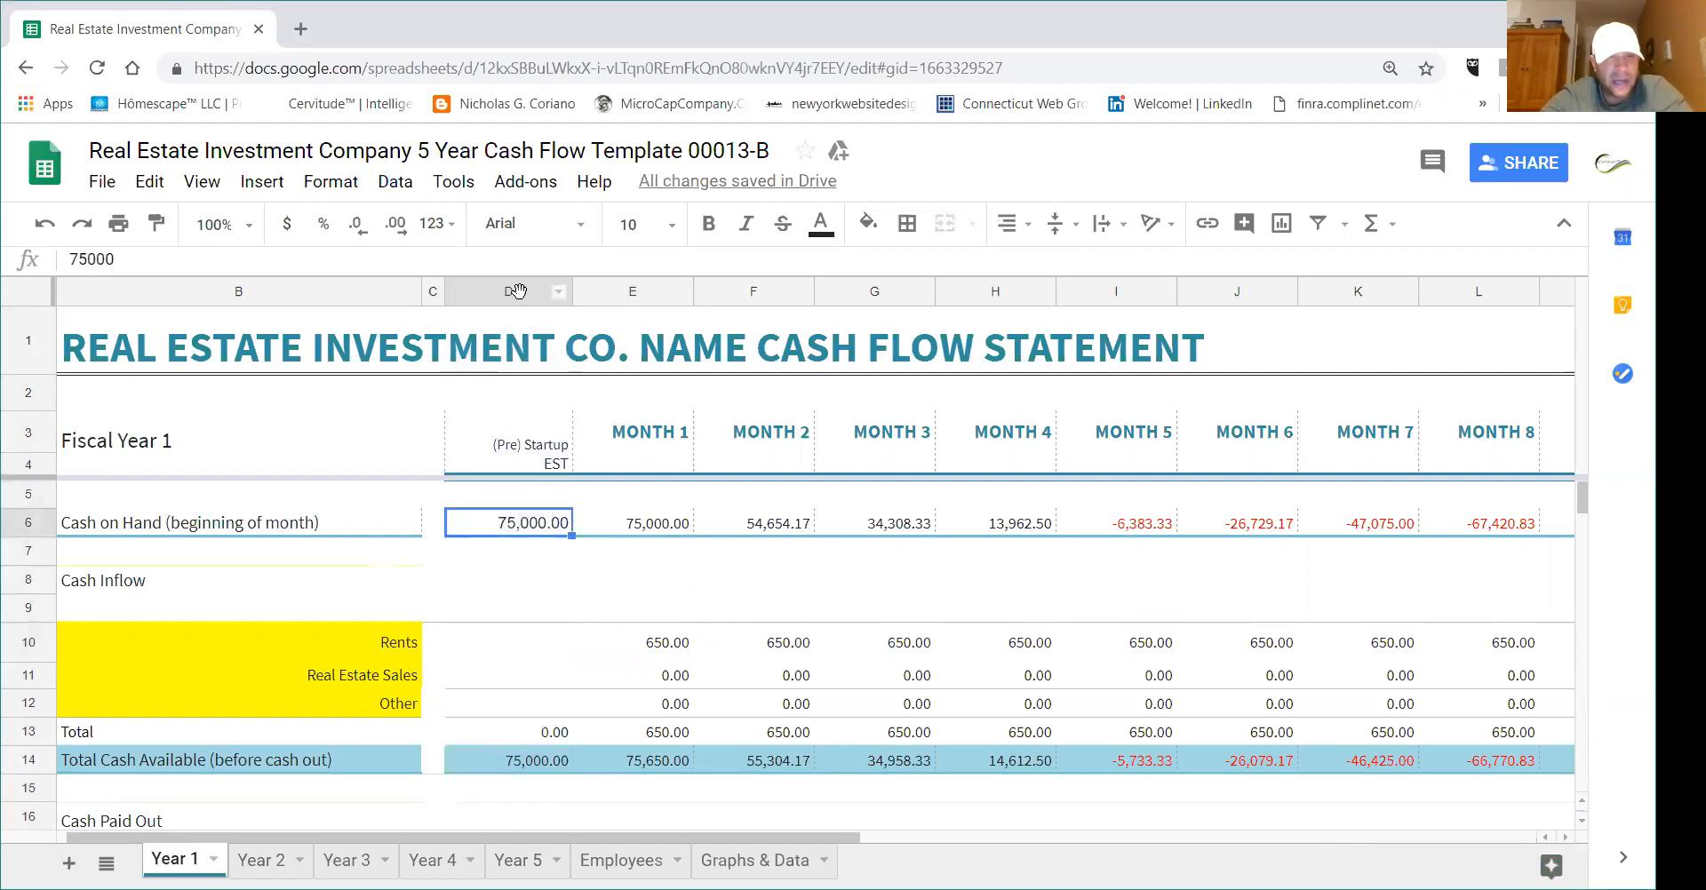
pyautogui.click(520, 298)
# - Replace the Mortgage #1 label under Cash Paid Out with "Cost of Building"
pyautogui.scroll(-3, 527, 608)
pyautogui.click(527, 592)
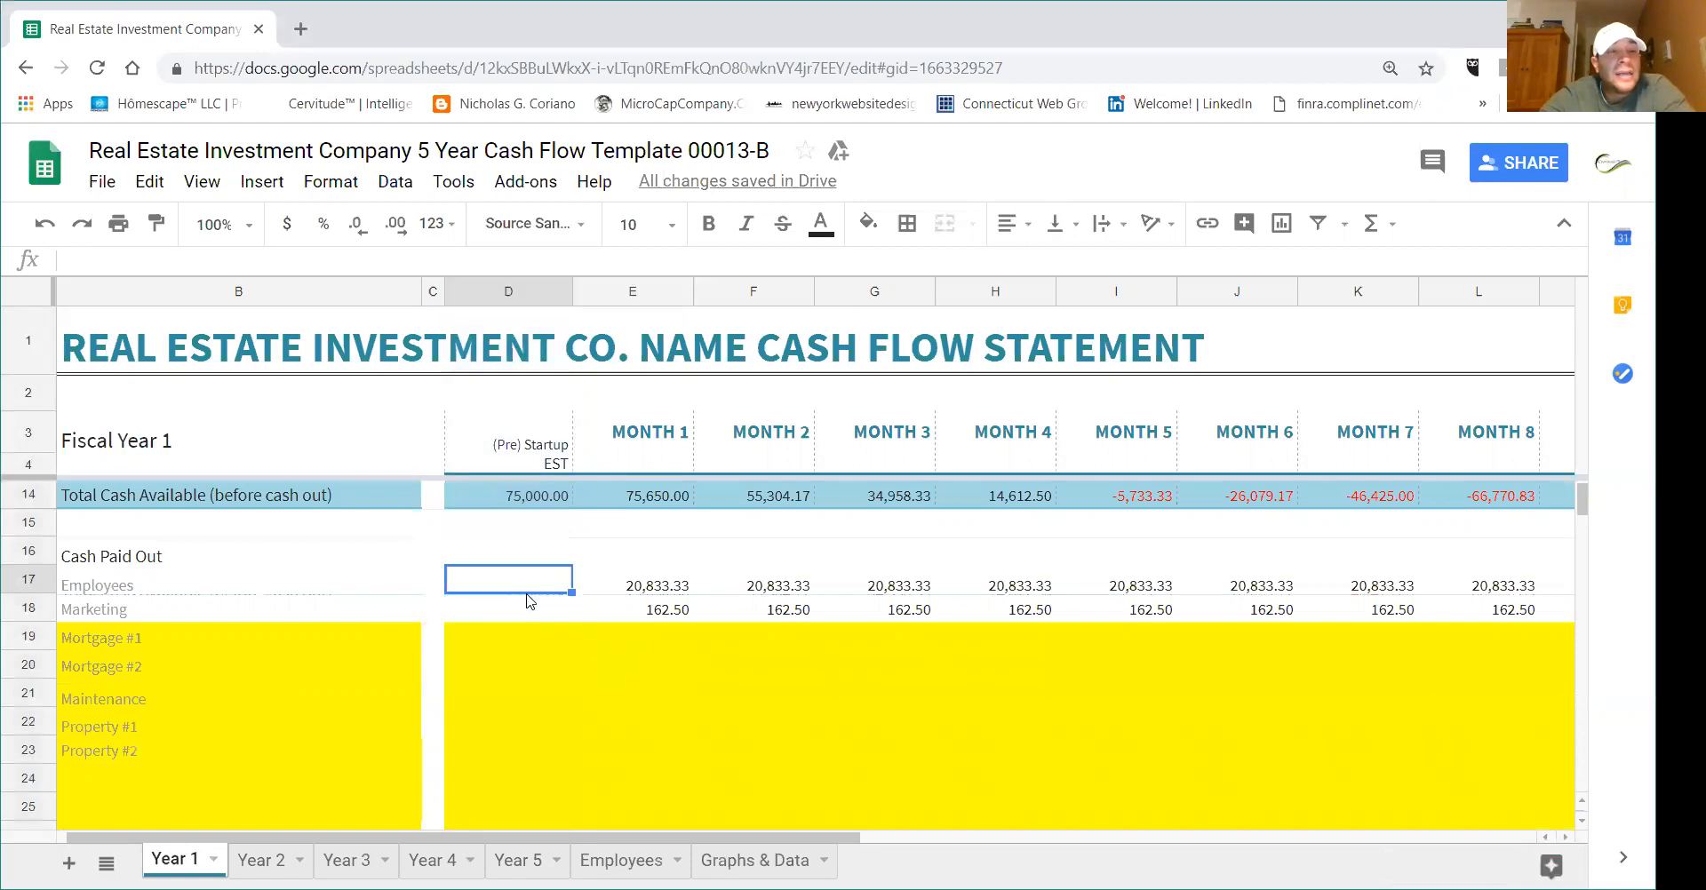
pyautogui.click(527, 640)
pyautogui.click(250, 635)
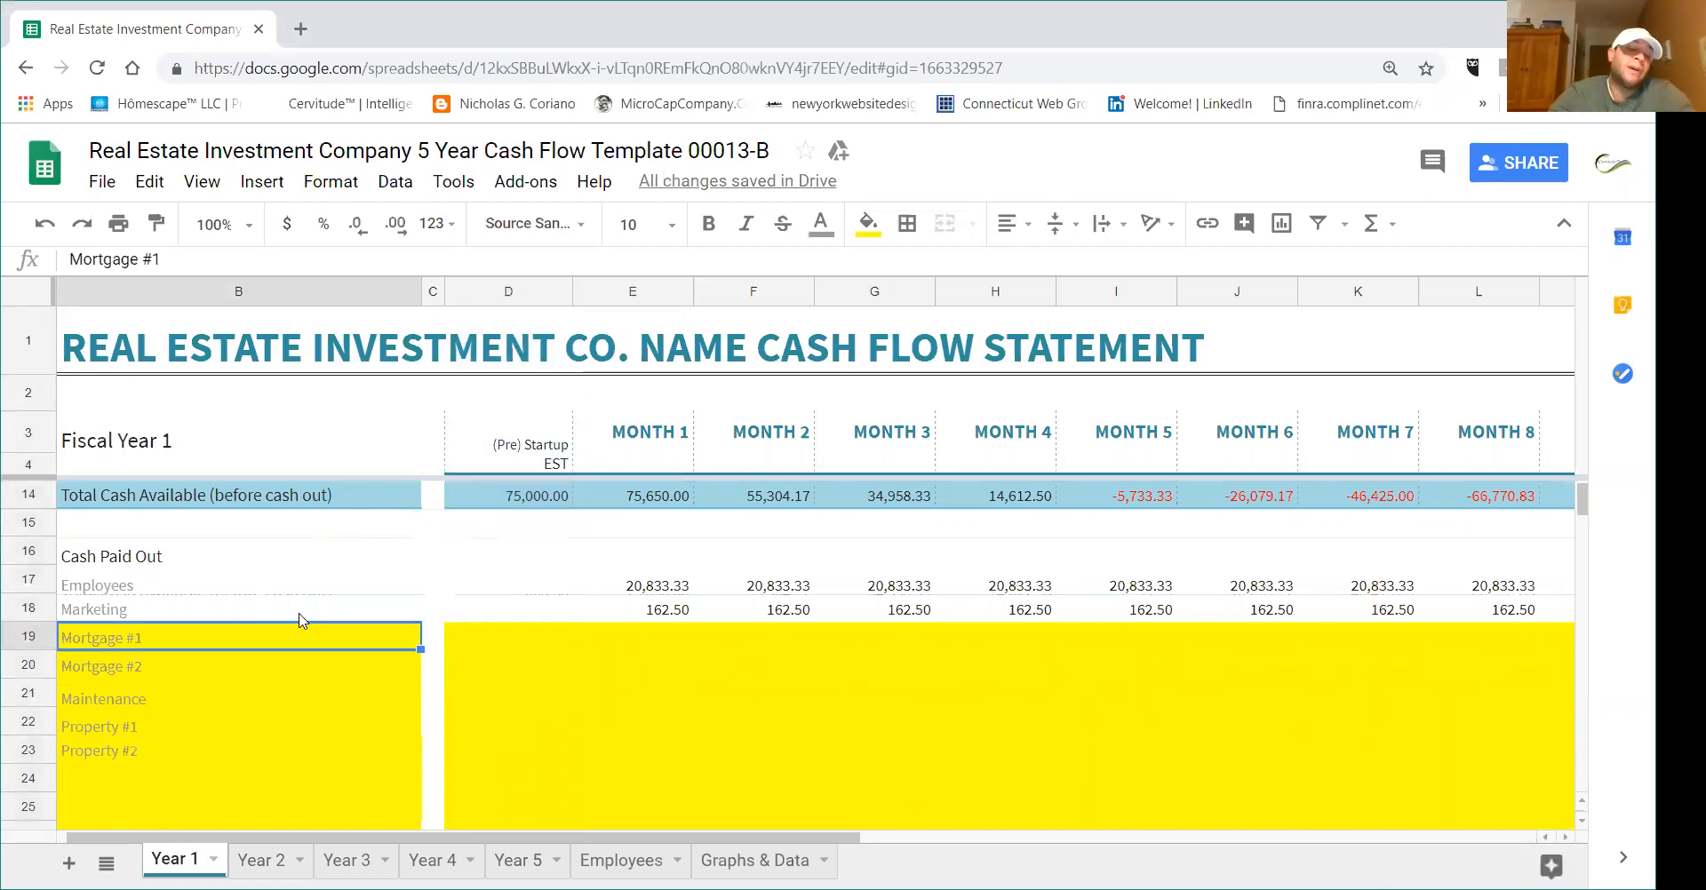
pyautogui.write('Cost')
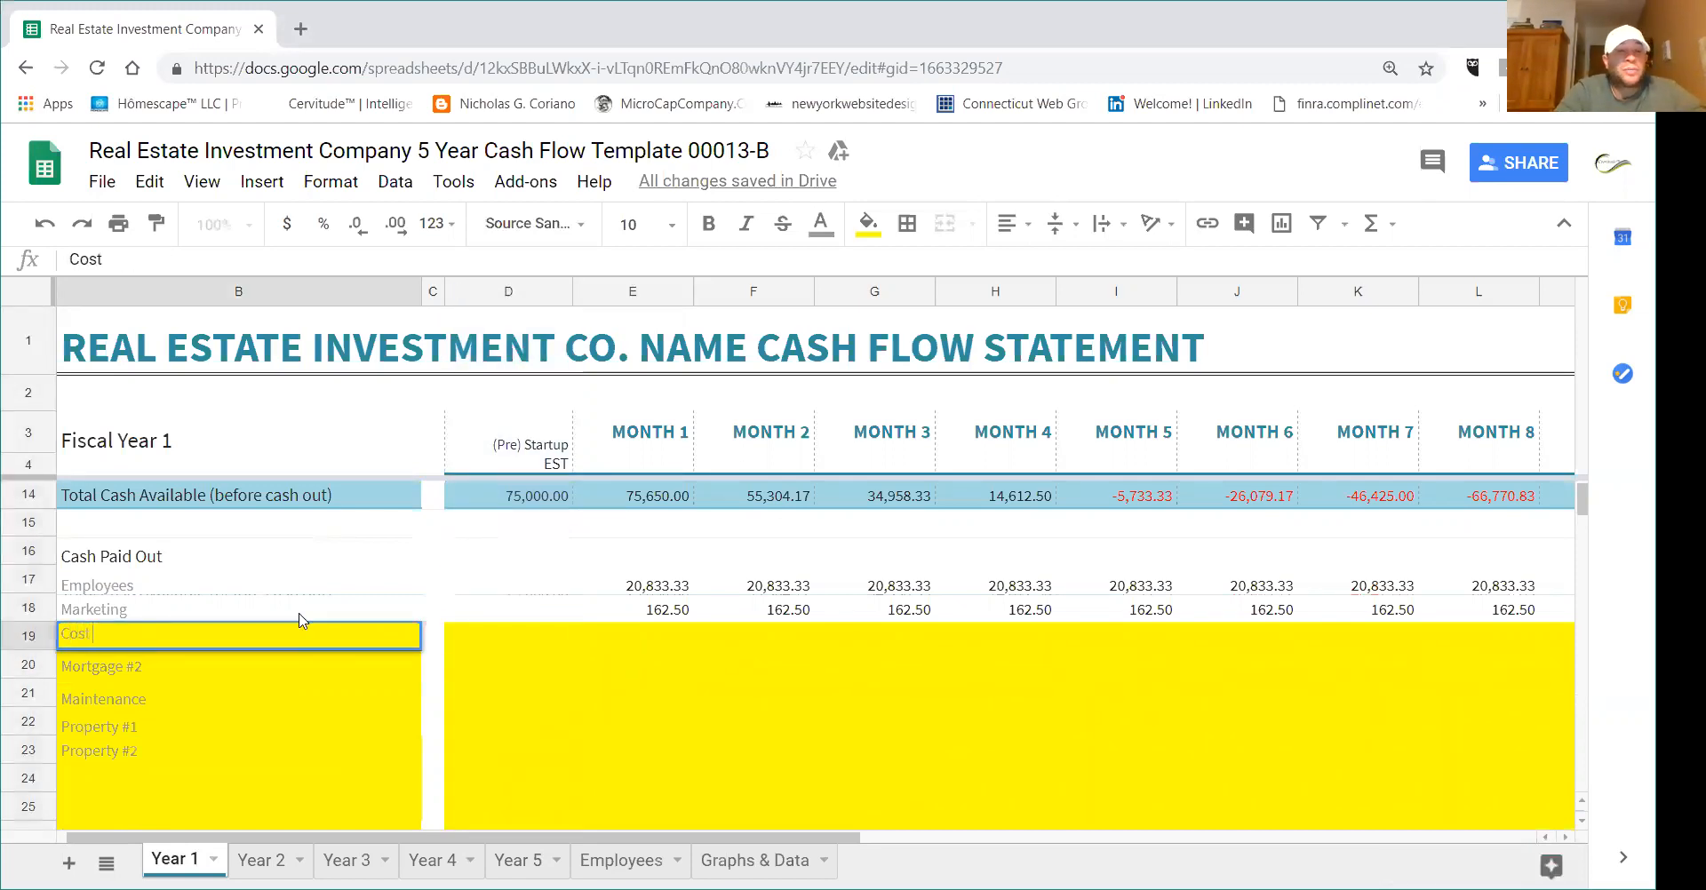
pyautogui.write(' of Building')
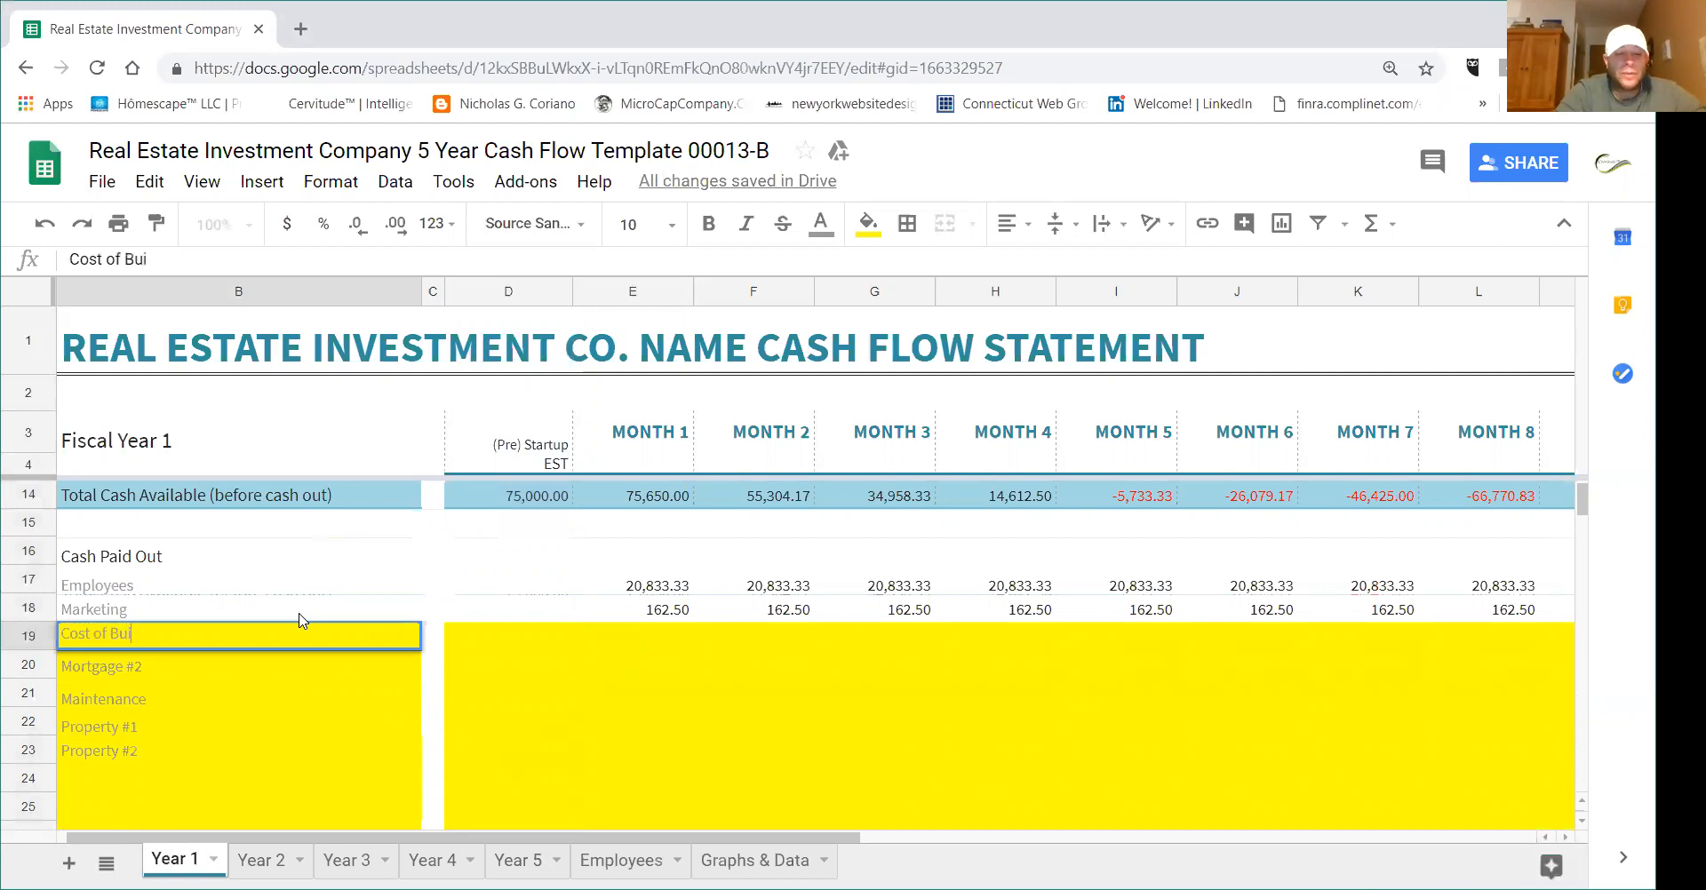
# - Enter 75,000 as the pre-startup amount for Cost of Building in D19
pyautogui.click(506, 645)
pyautogui.write('75,000')
pyautogui.press('Return')
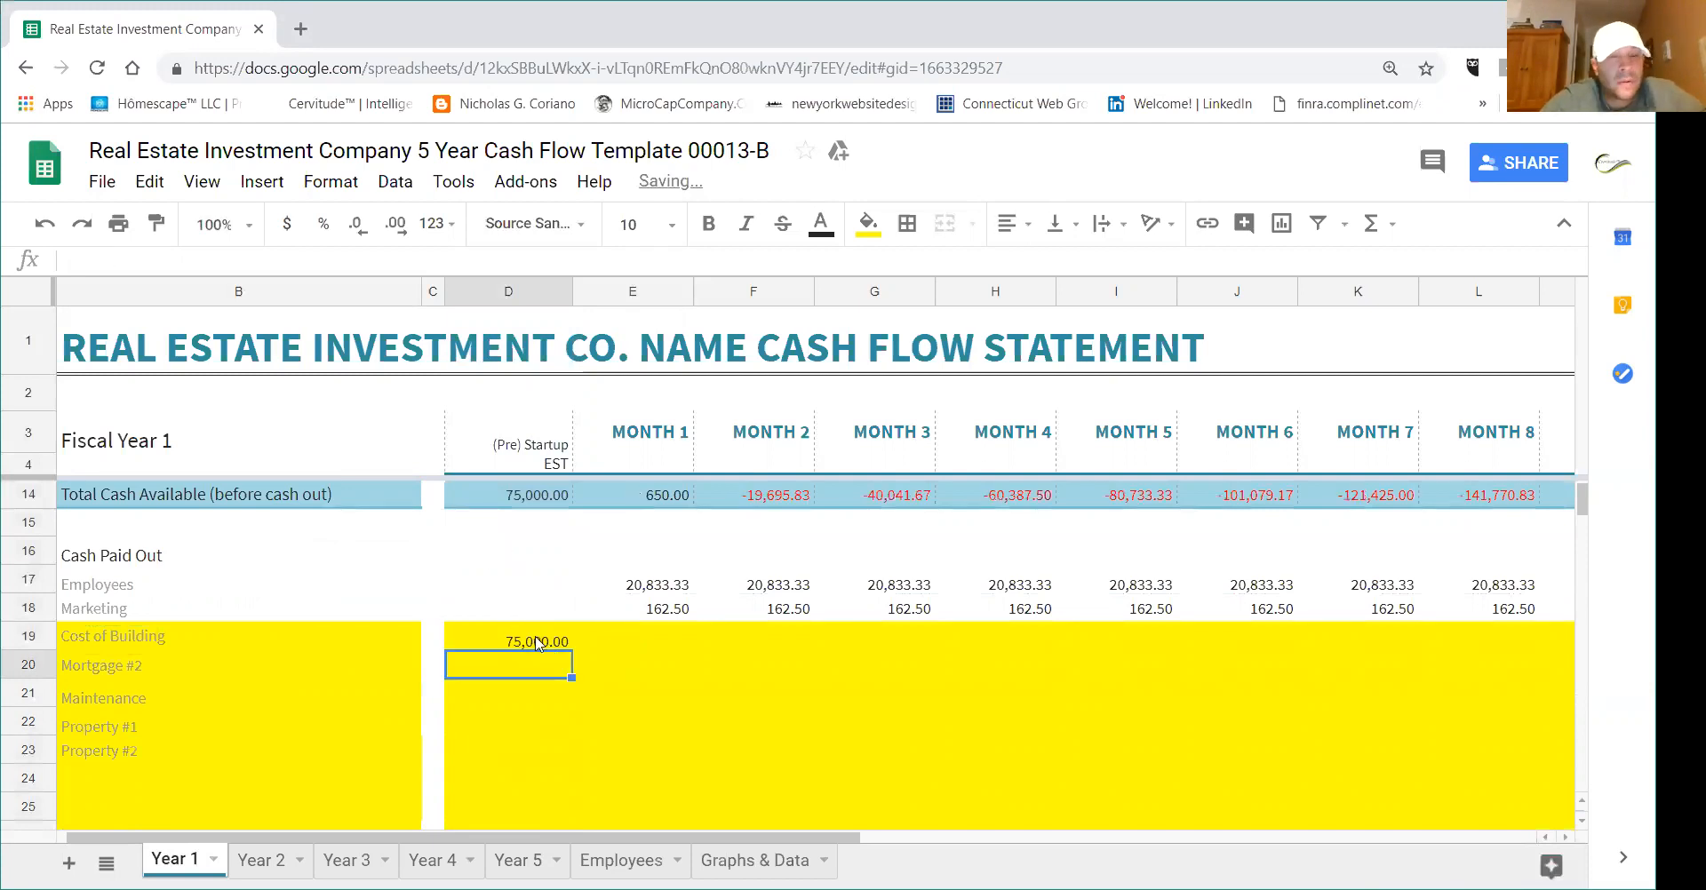
# - Review the Year 1 cash totals, the end-of-month cash position and the Month 1 Employees cost
pyautogui.scroll(-5, 534, 638)
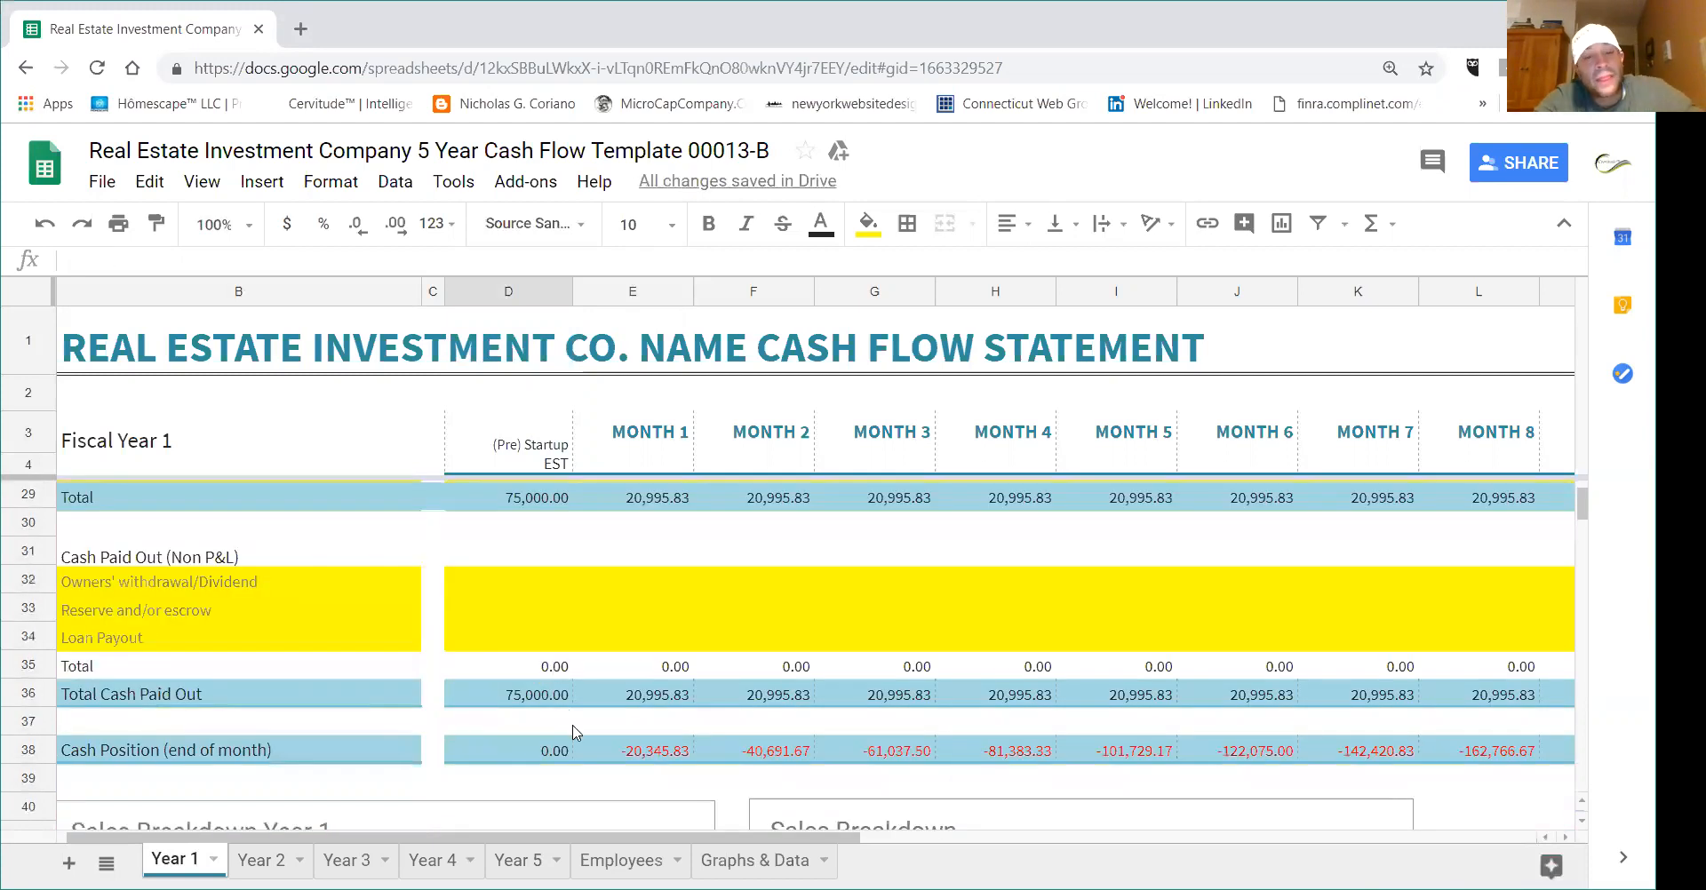
pyautogui.click(521, 285)
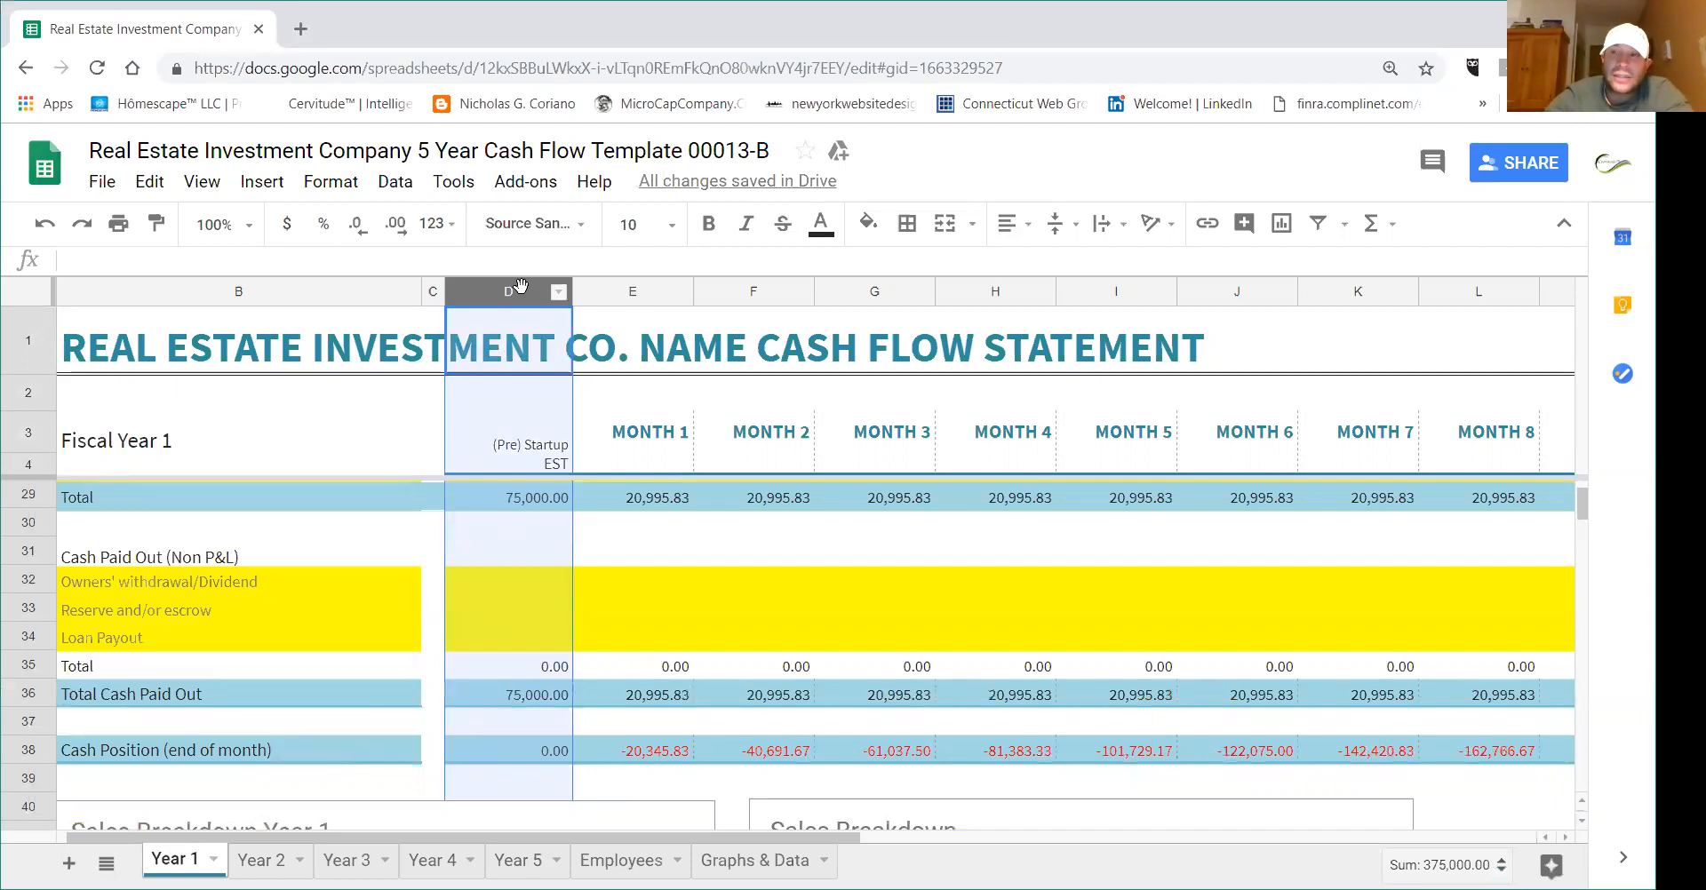
pyautogui.scroll(8, 716, 644)
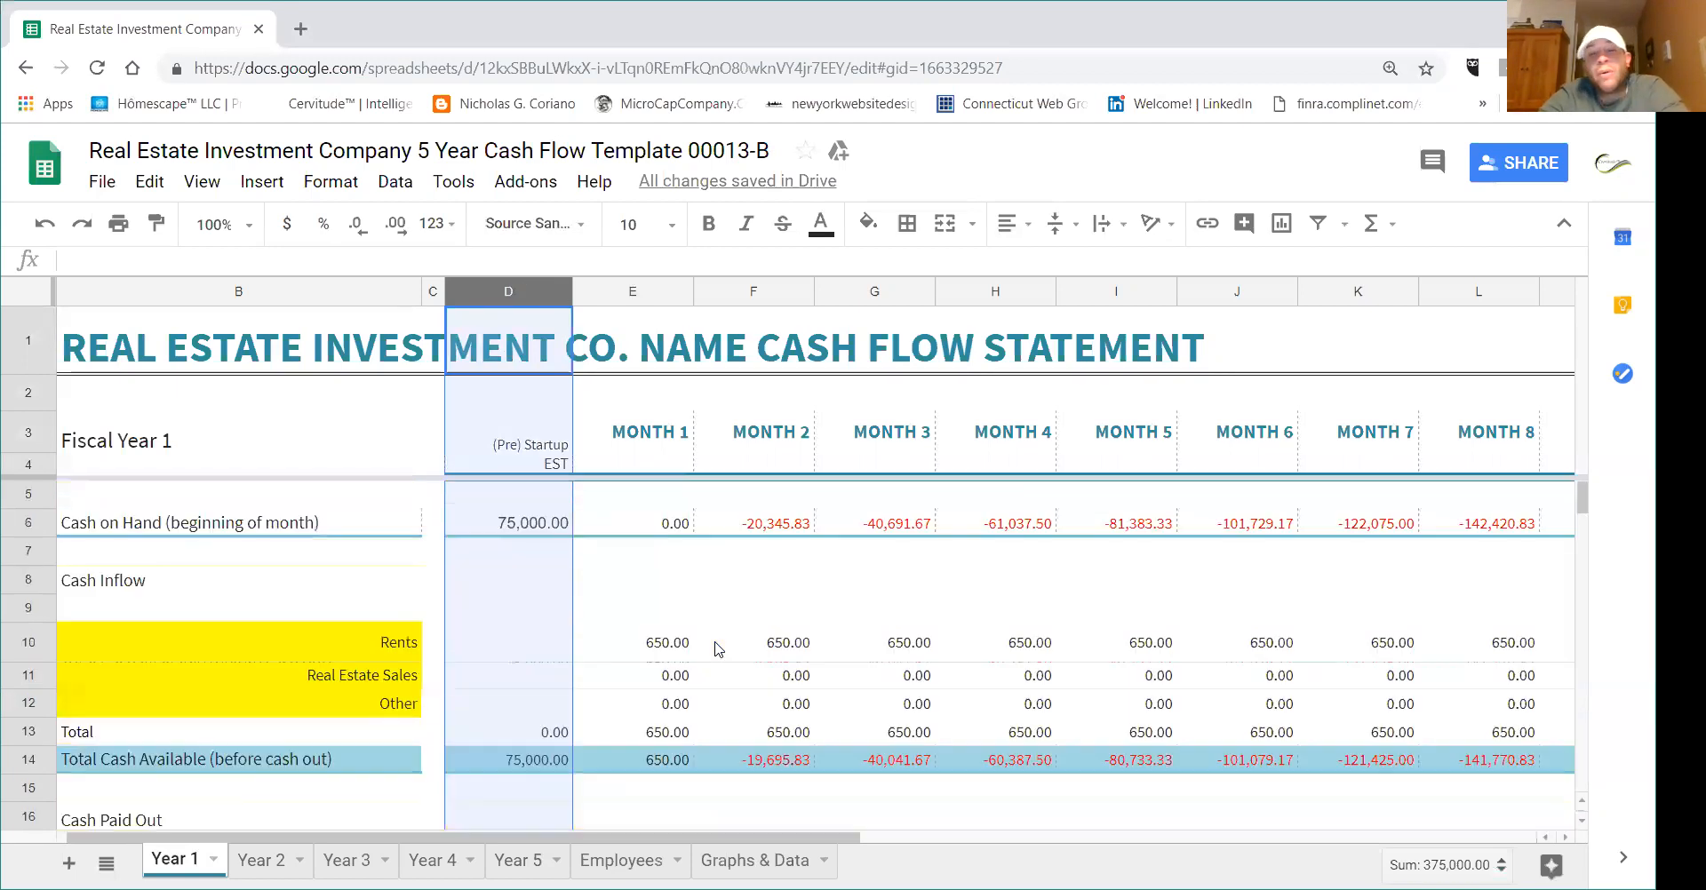
pyautogui.scroll(-1, 701, 631)
pyautogui.scroll(1, 702, 633)
pyautogui.scroll(-1, 702, 632)
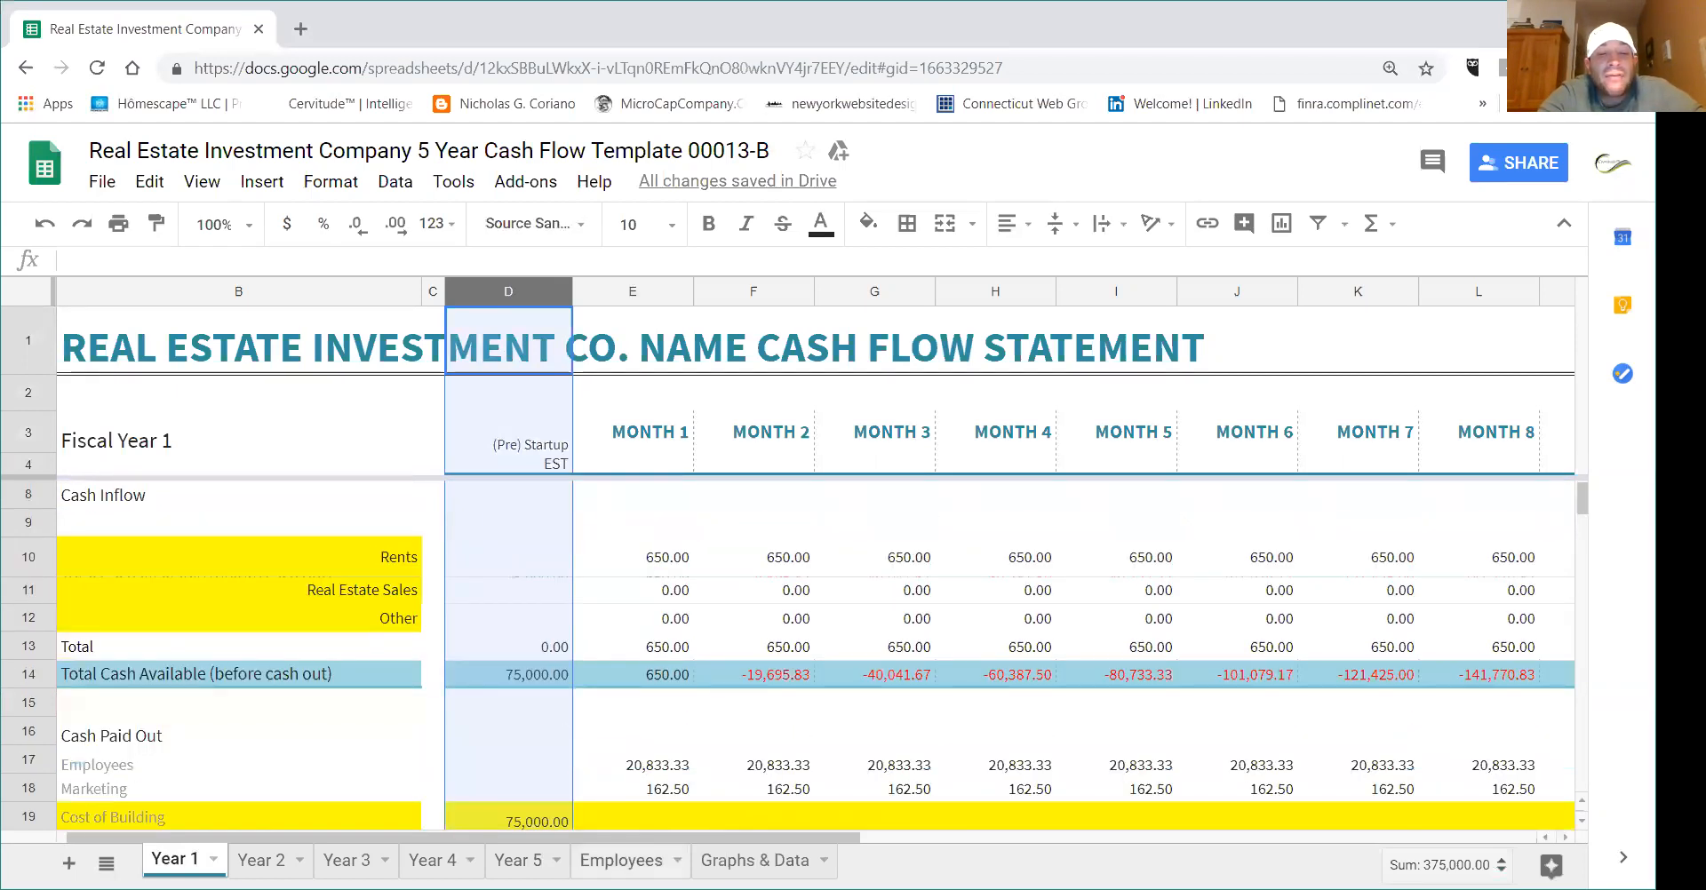
pyautogui.click(651, 774)
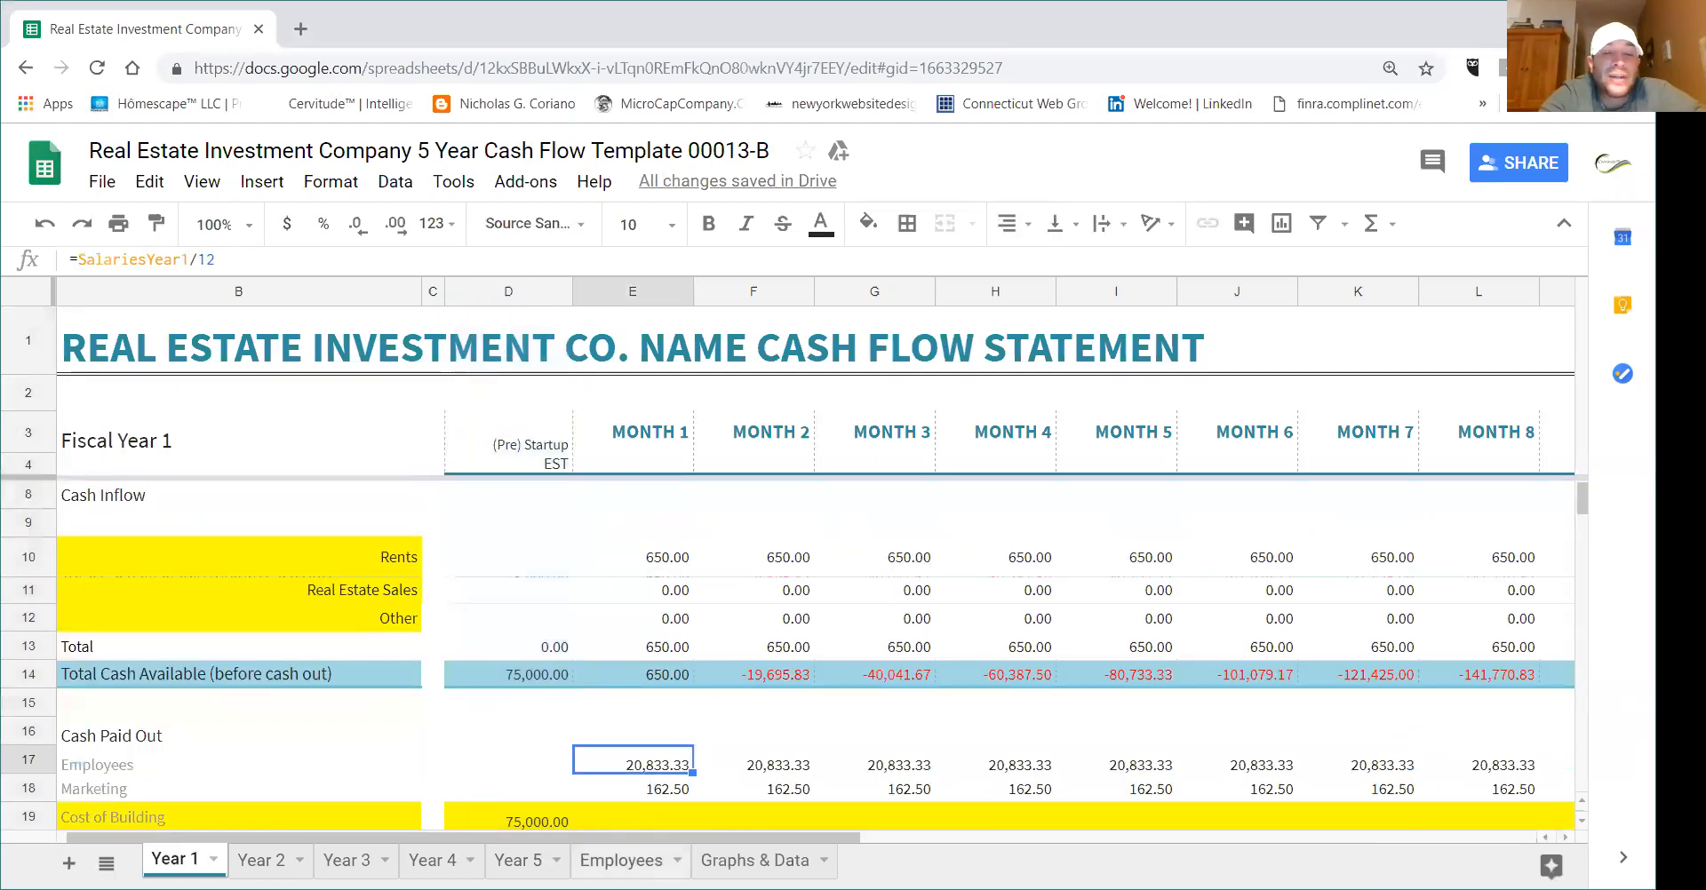
# - On the Employees sheet, set the number of employees to 0 for Founder through Employee 4 in Years 1 to 5
pyautogui.click(626, 861)
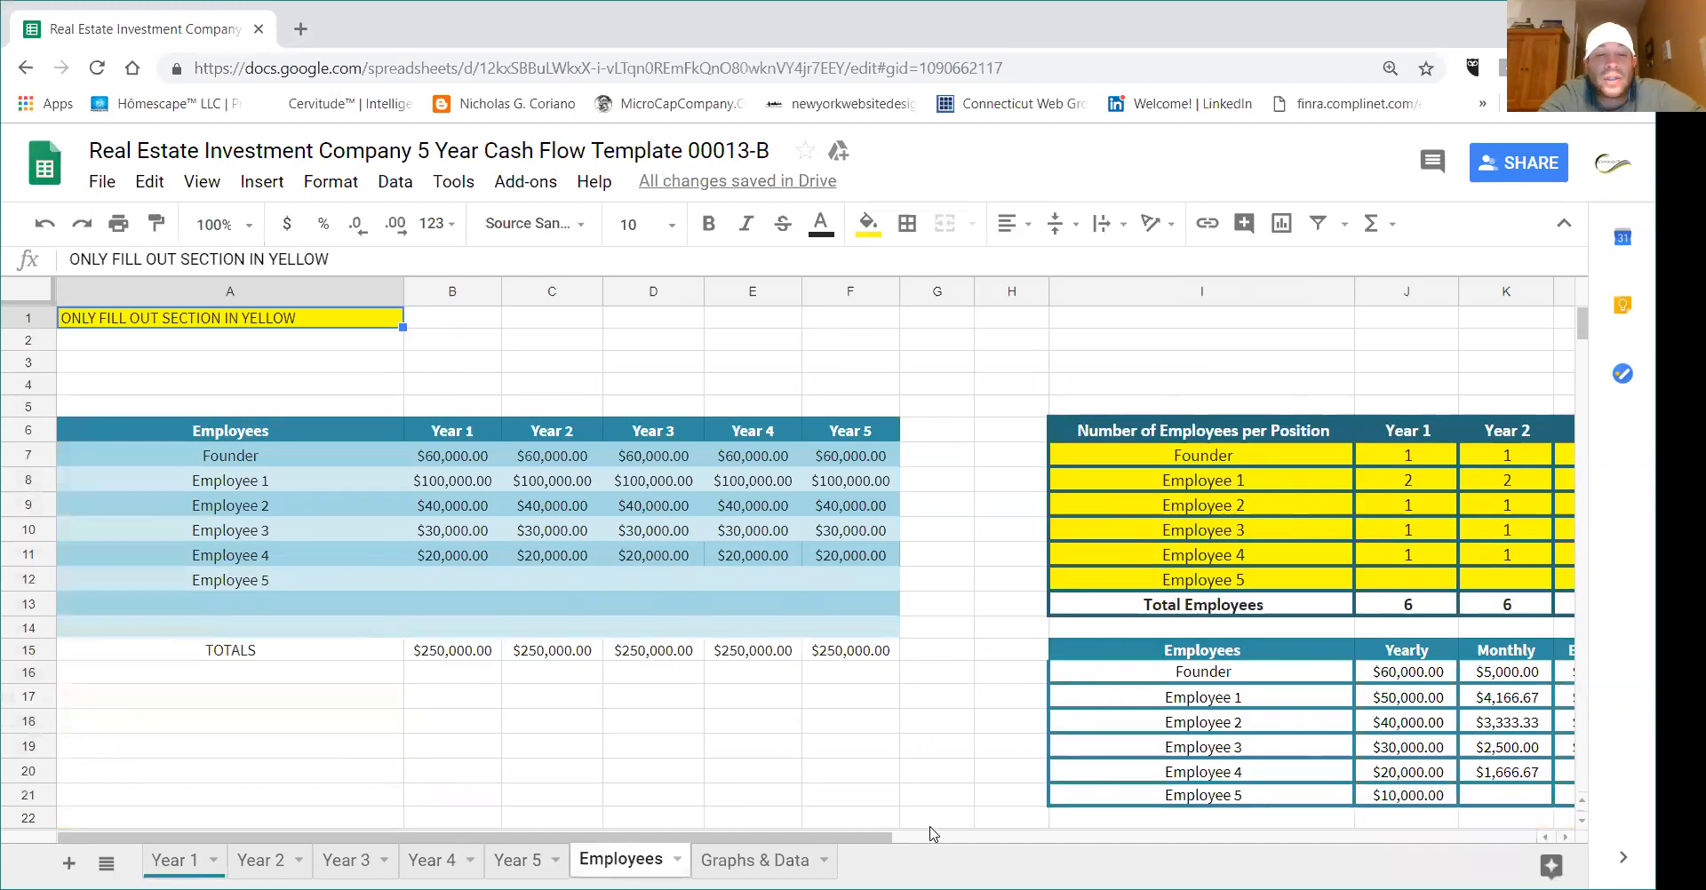
pyautogui.moveTo(862, 837); pyautogui.dragTo(1141, 850)
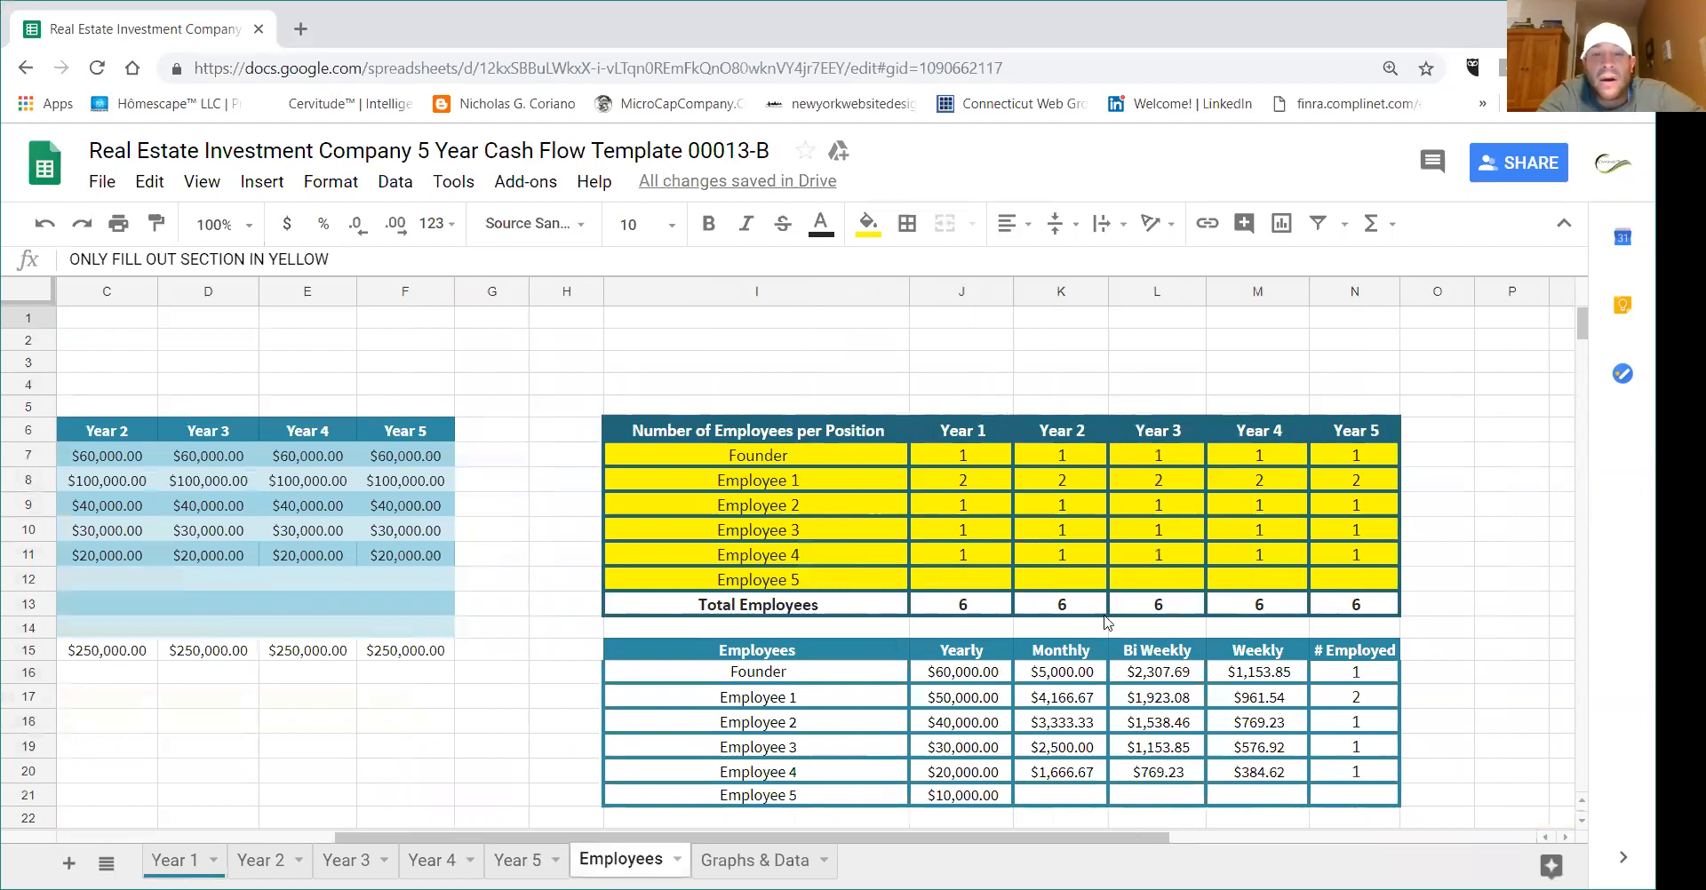
pyautogui.click(961, 464)
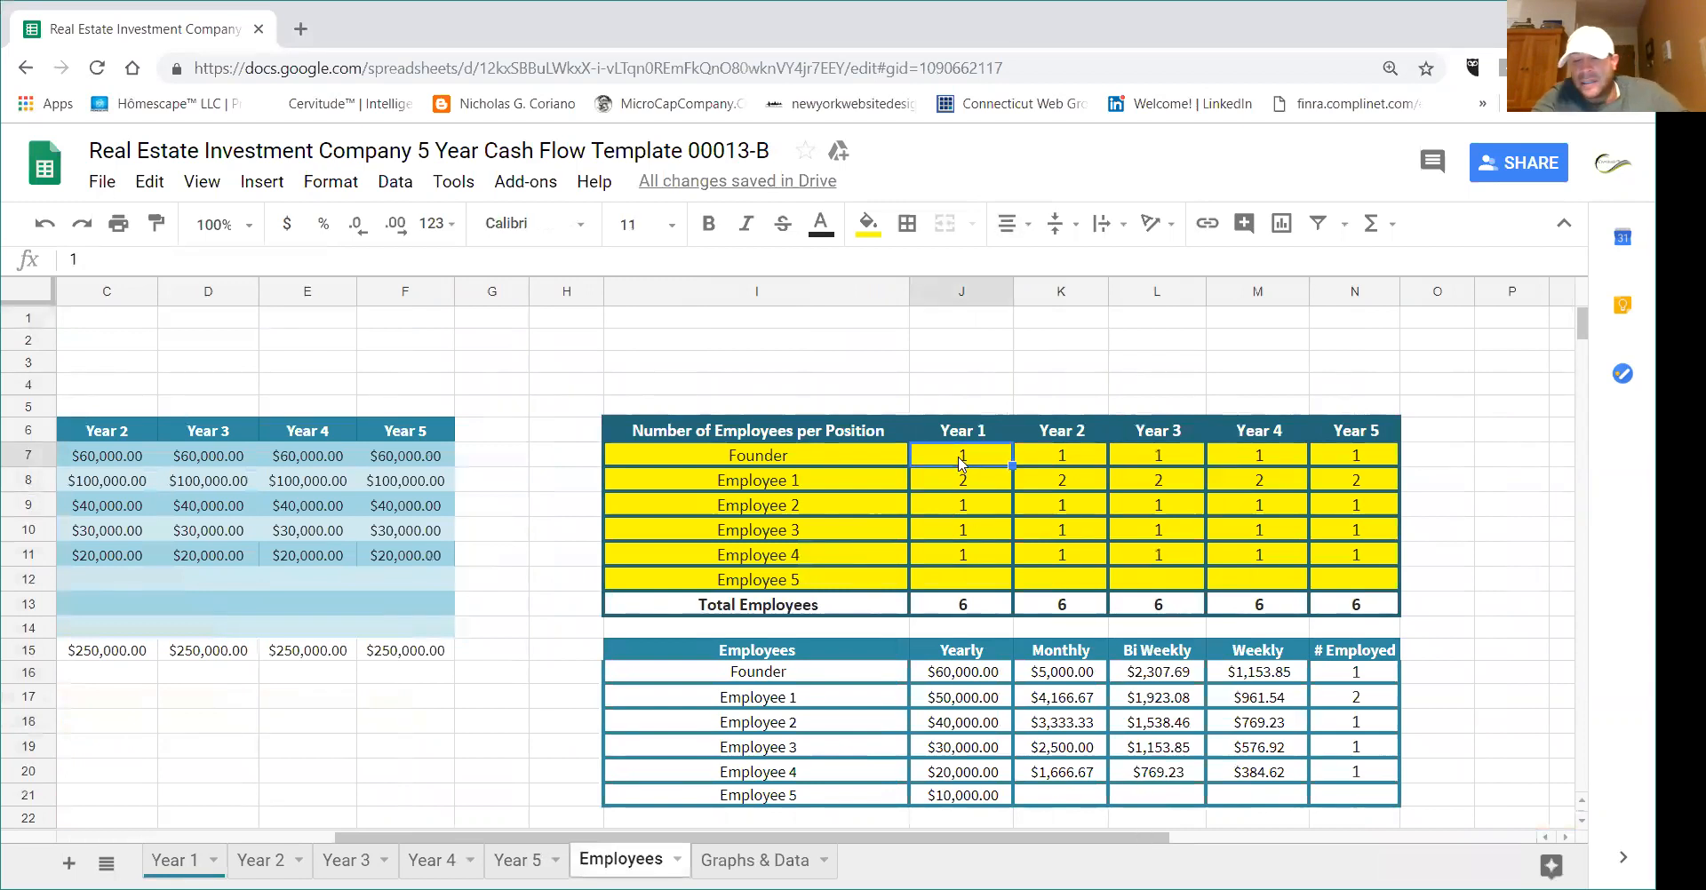
pyautogui.write('0')
pyautogui.press('Return')
pyautogui.write('0')
pyautogui.press('Return')
pyautogui.click(978, 463)
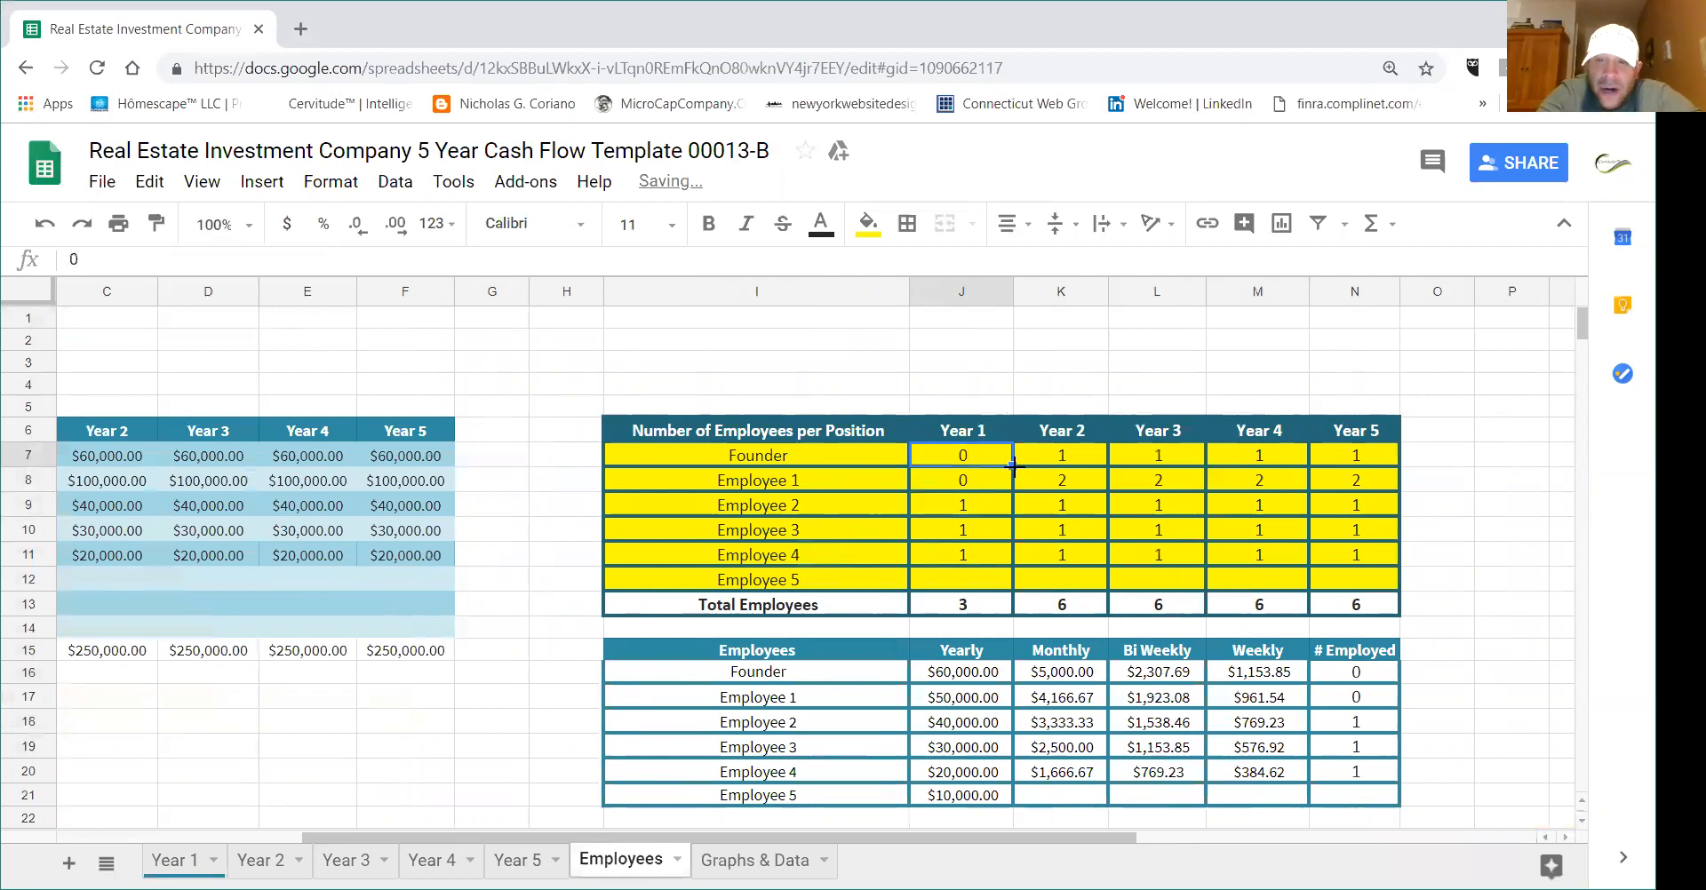
pyautogui.moveTo(1012, 466); pyautogui.dragTo(1382, 571)
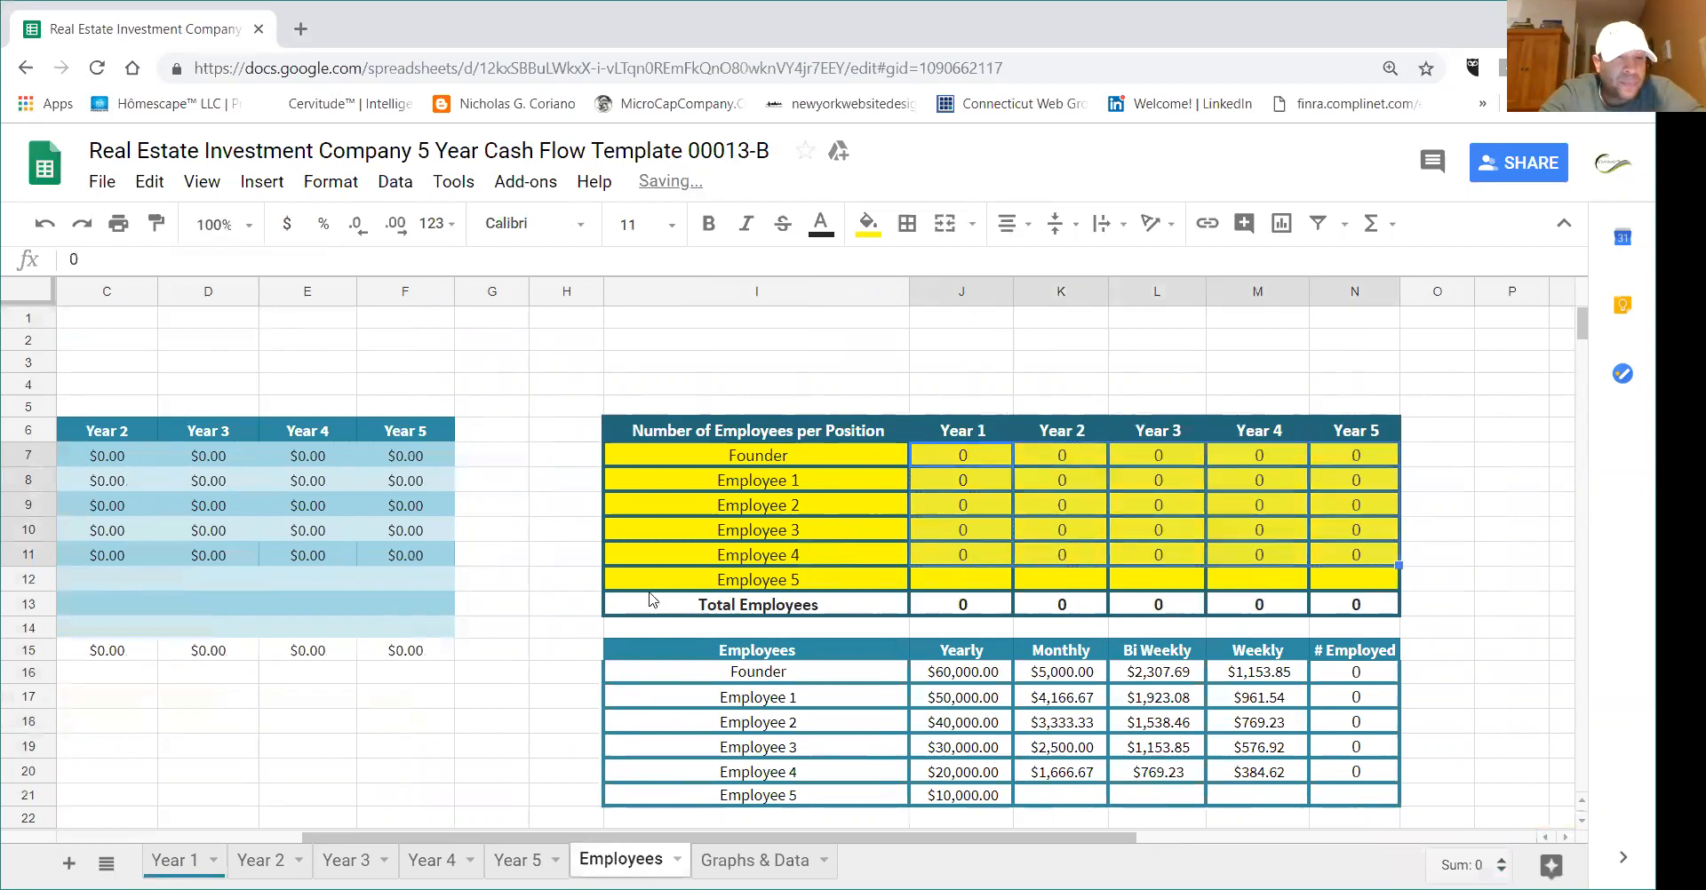
# - Review the Employees, Marketing and Real Estate Sales rows on the Year 1 sheet
pyautogui.click(196, 848)
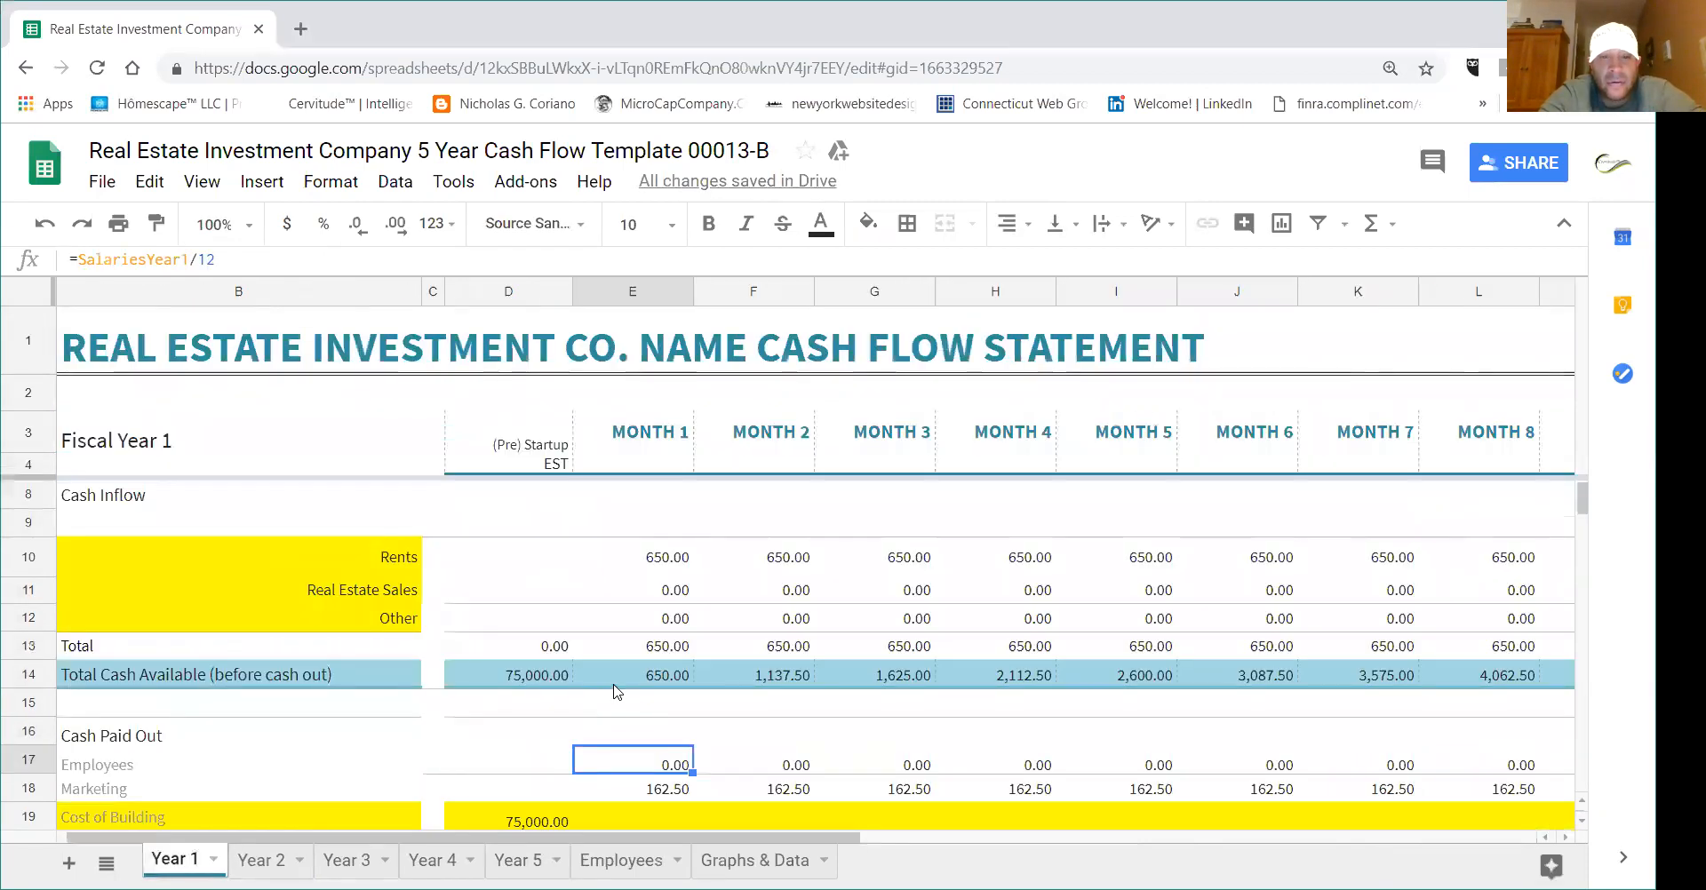
pyautogui.scroll(-2, 618, 692)
pyautogui.click(658, 866)
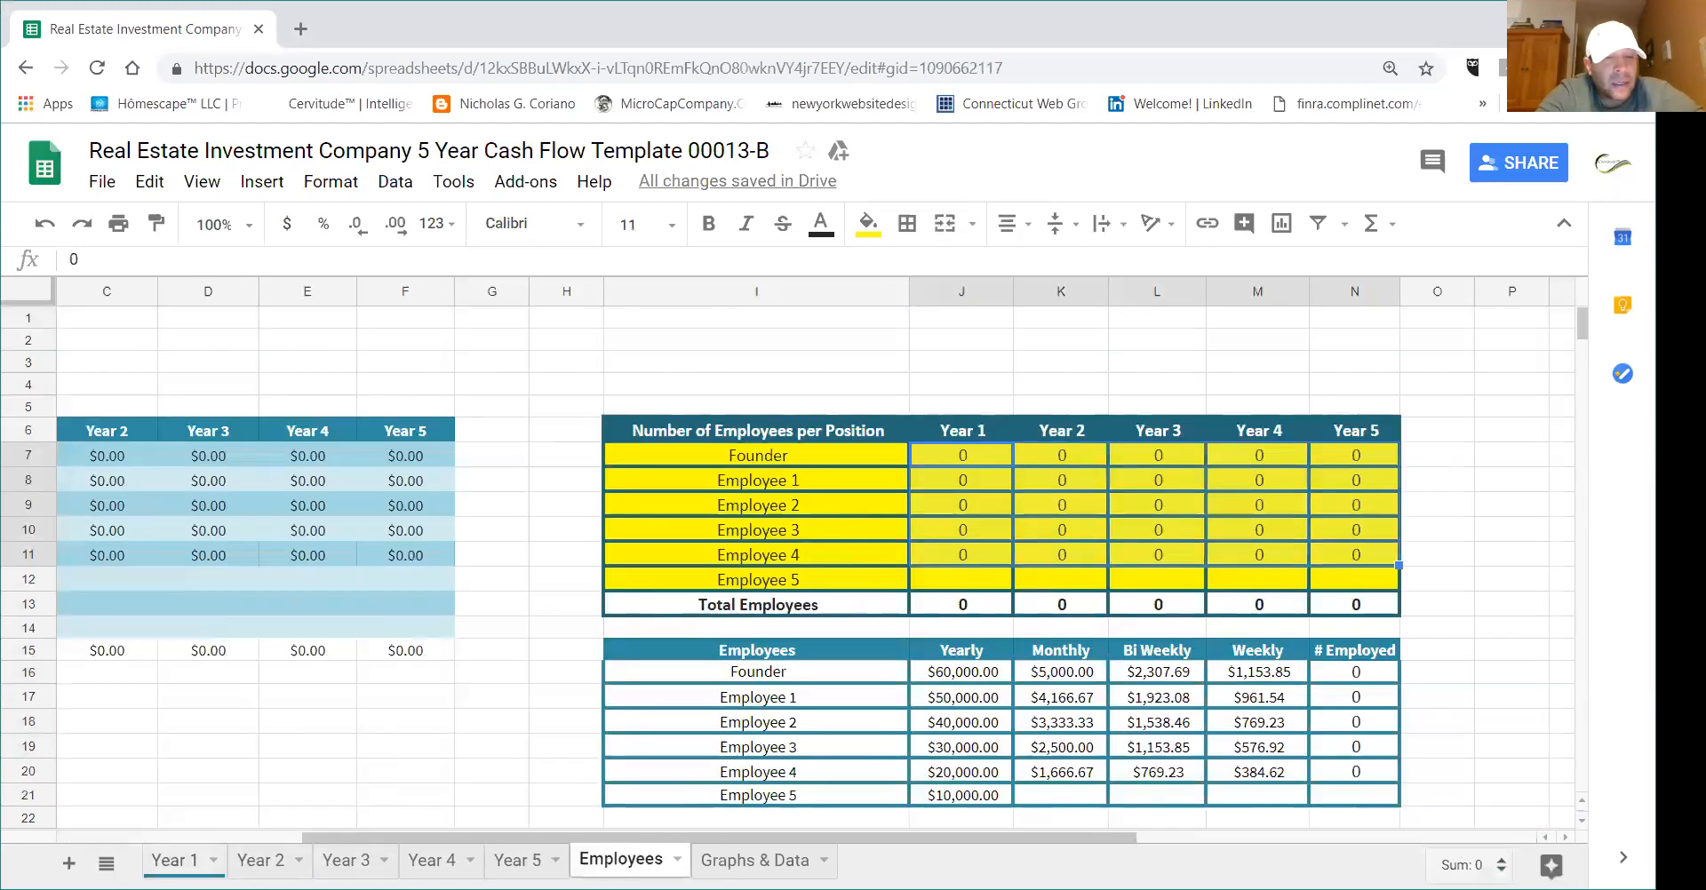
pyautogui.click(168, 858)
pyautogui.click(770, 665)
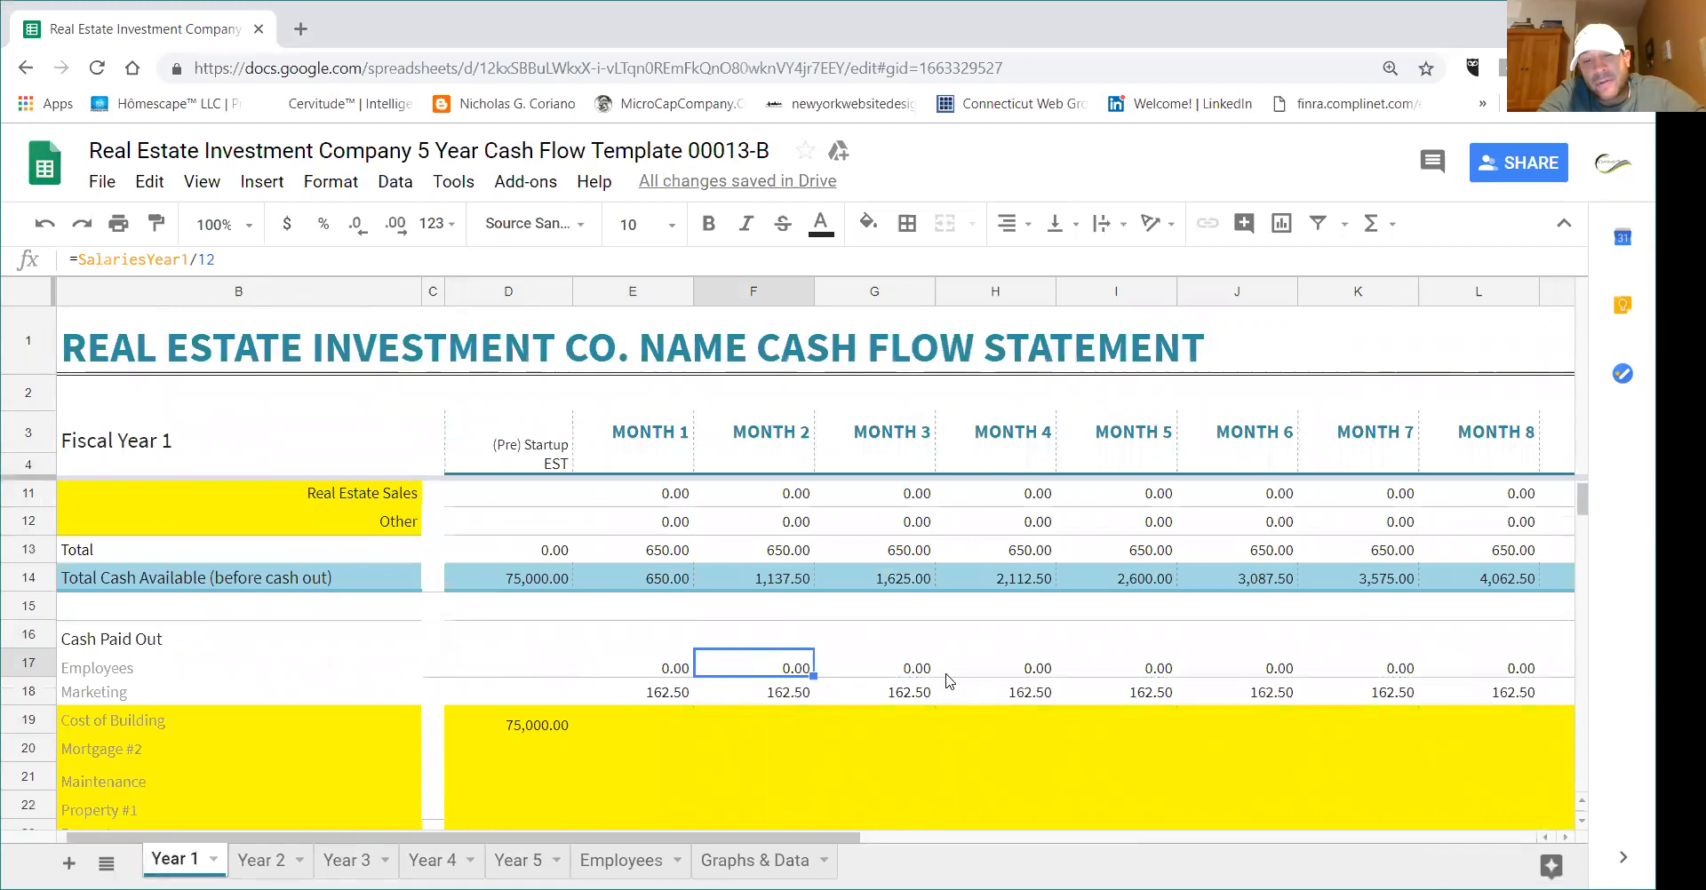
pyautogui.click(912, 671)
pyautogui.click(669, 693)
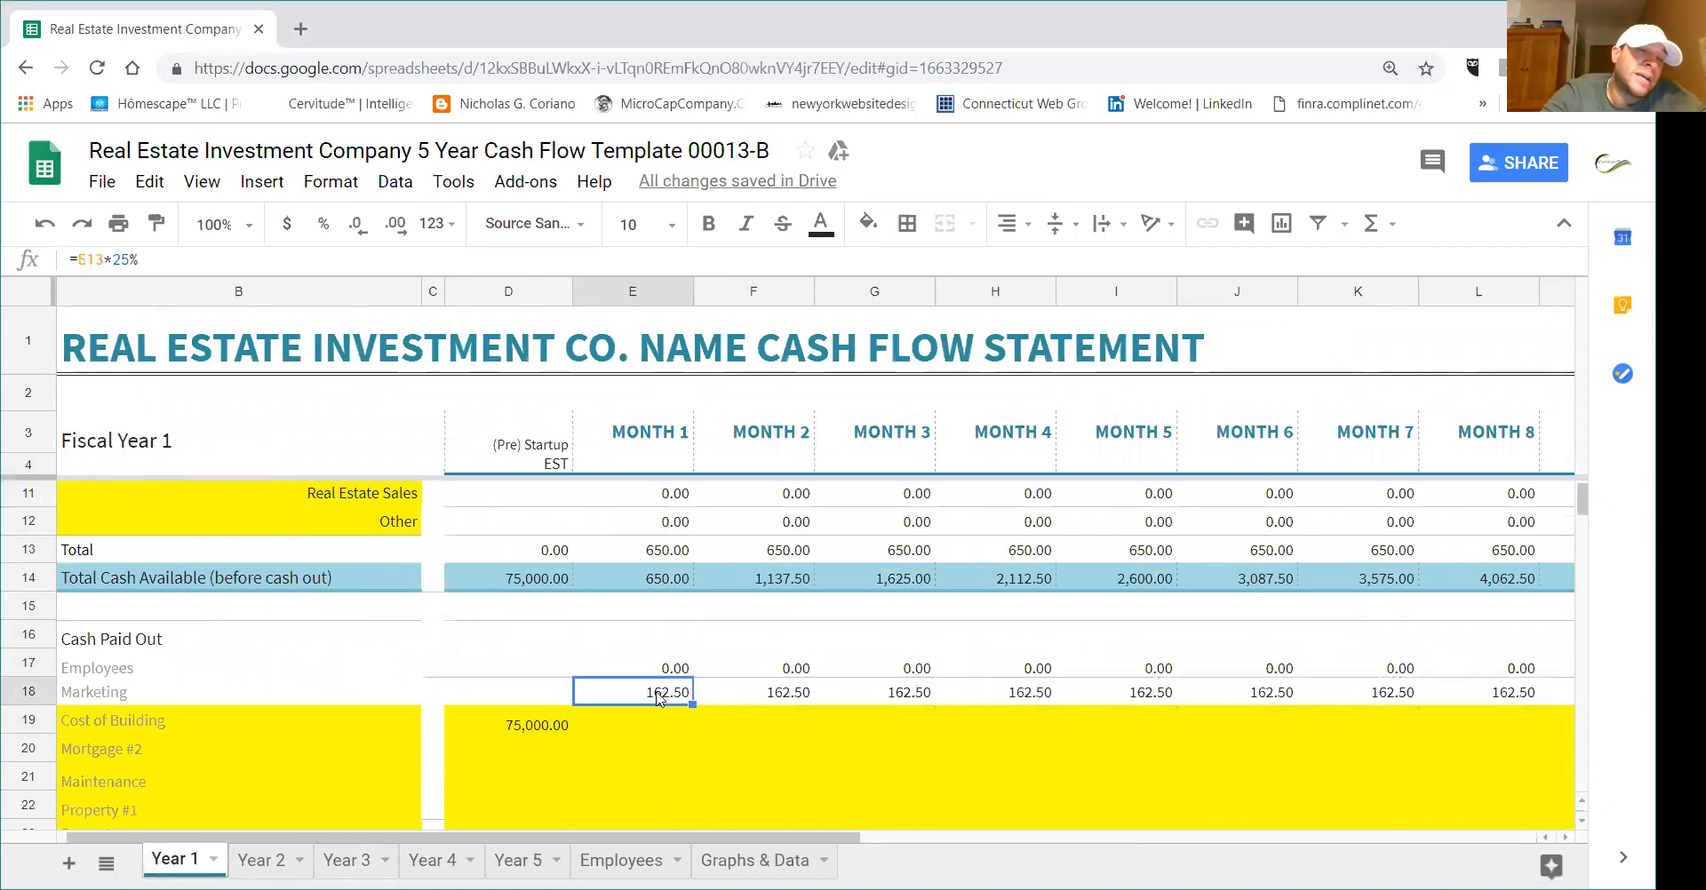
pyautogui.scroll(1, 538, 613)
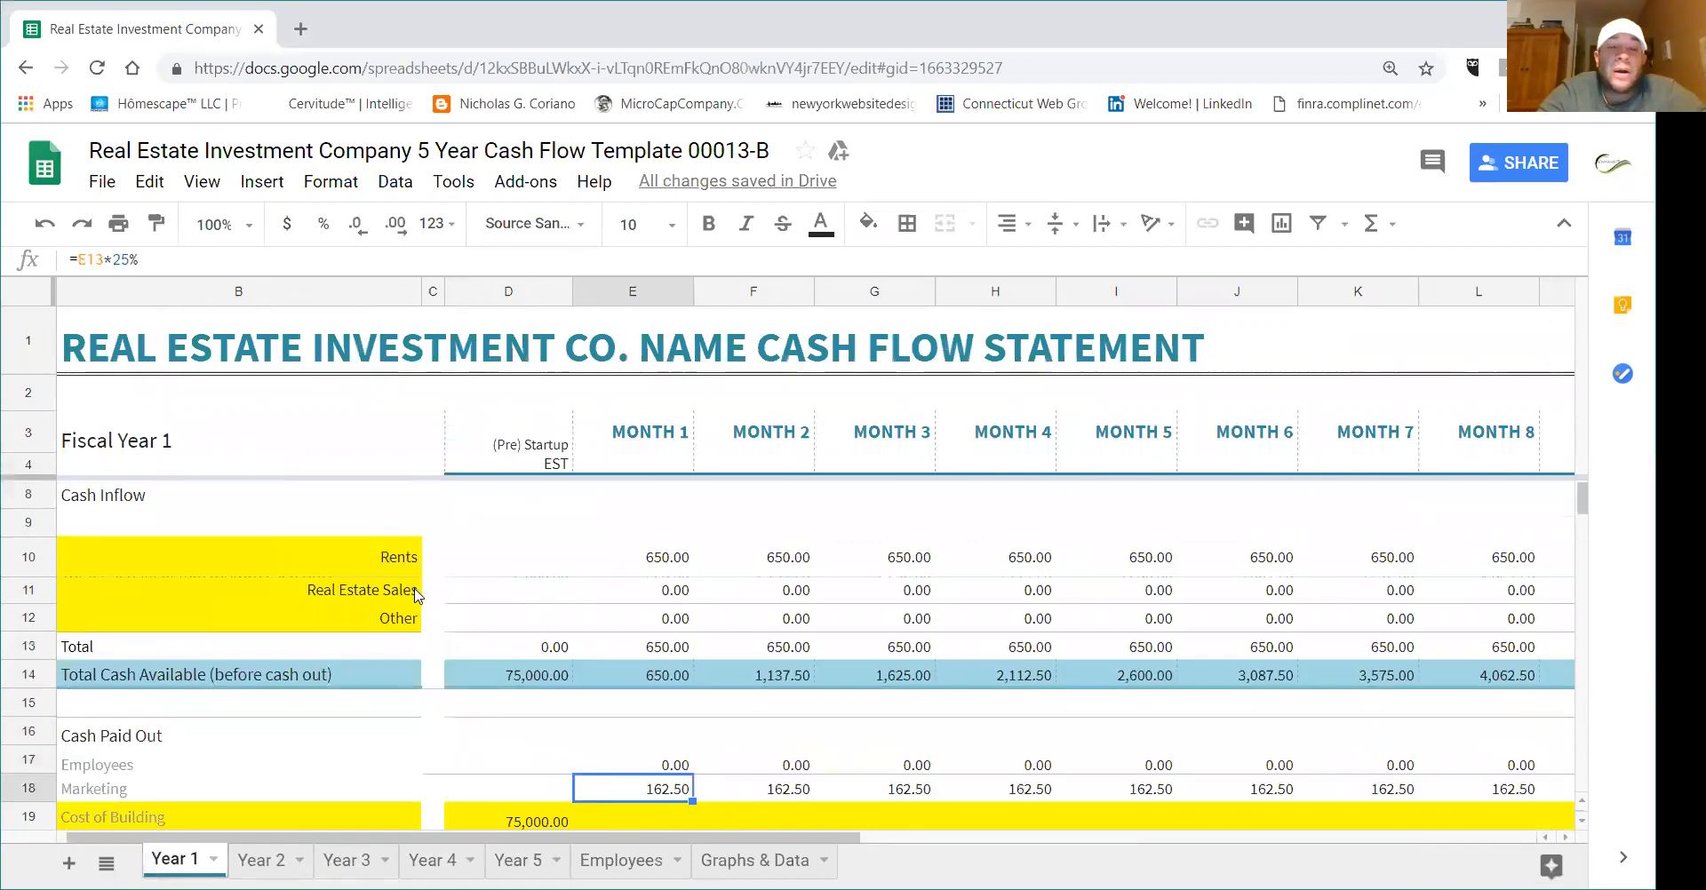
pyautogui.moveTo(635, 569); pyautogui.dragTo(1082, 600)
pyautogui.click(711, 602)
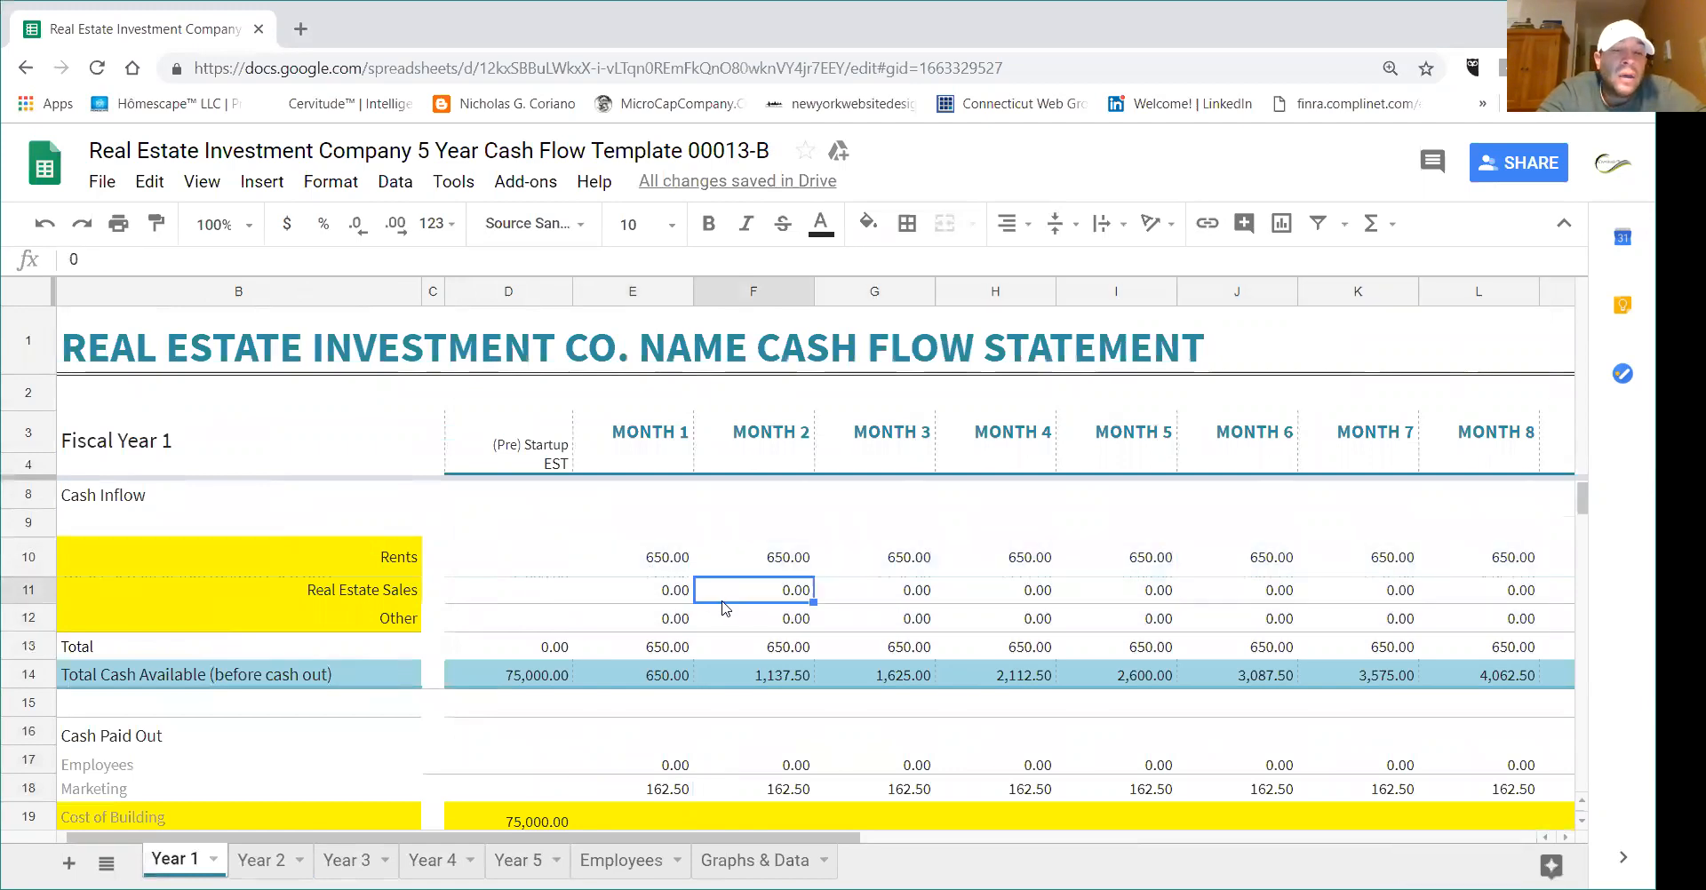
# - Inspect the formula behind the Month 1 Marketing cost in E18, leaving it unedited
pyautogui.scroll(-1, 711, 604)
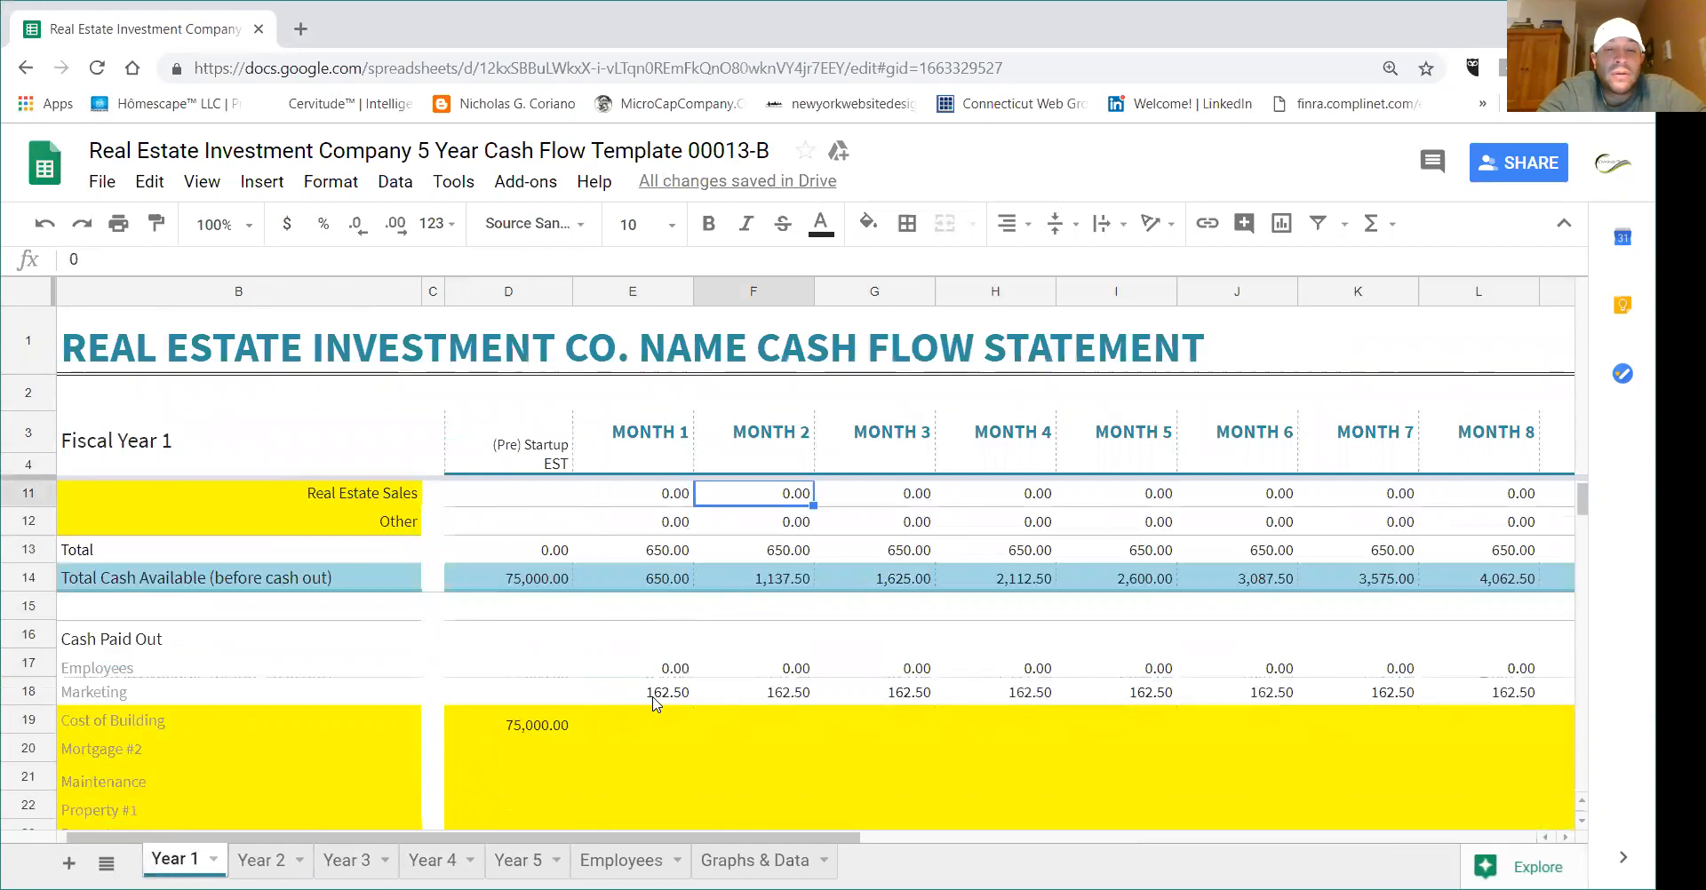
pyautogui.scroll(-1, 655, 705)
pyautogui.click(665, 611)
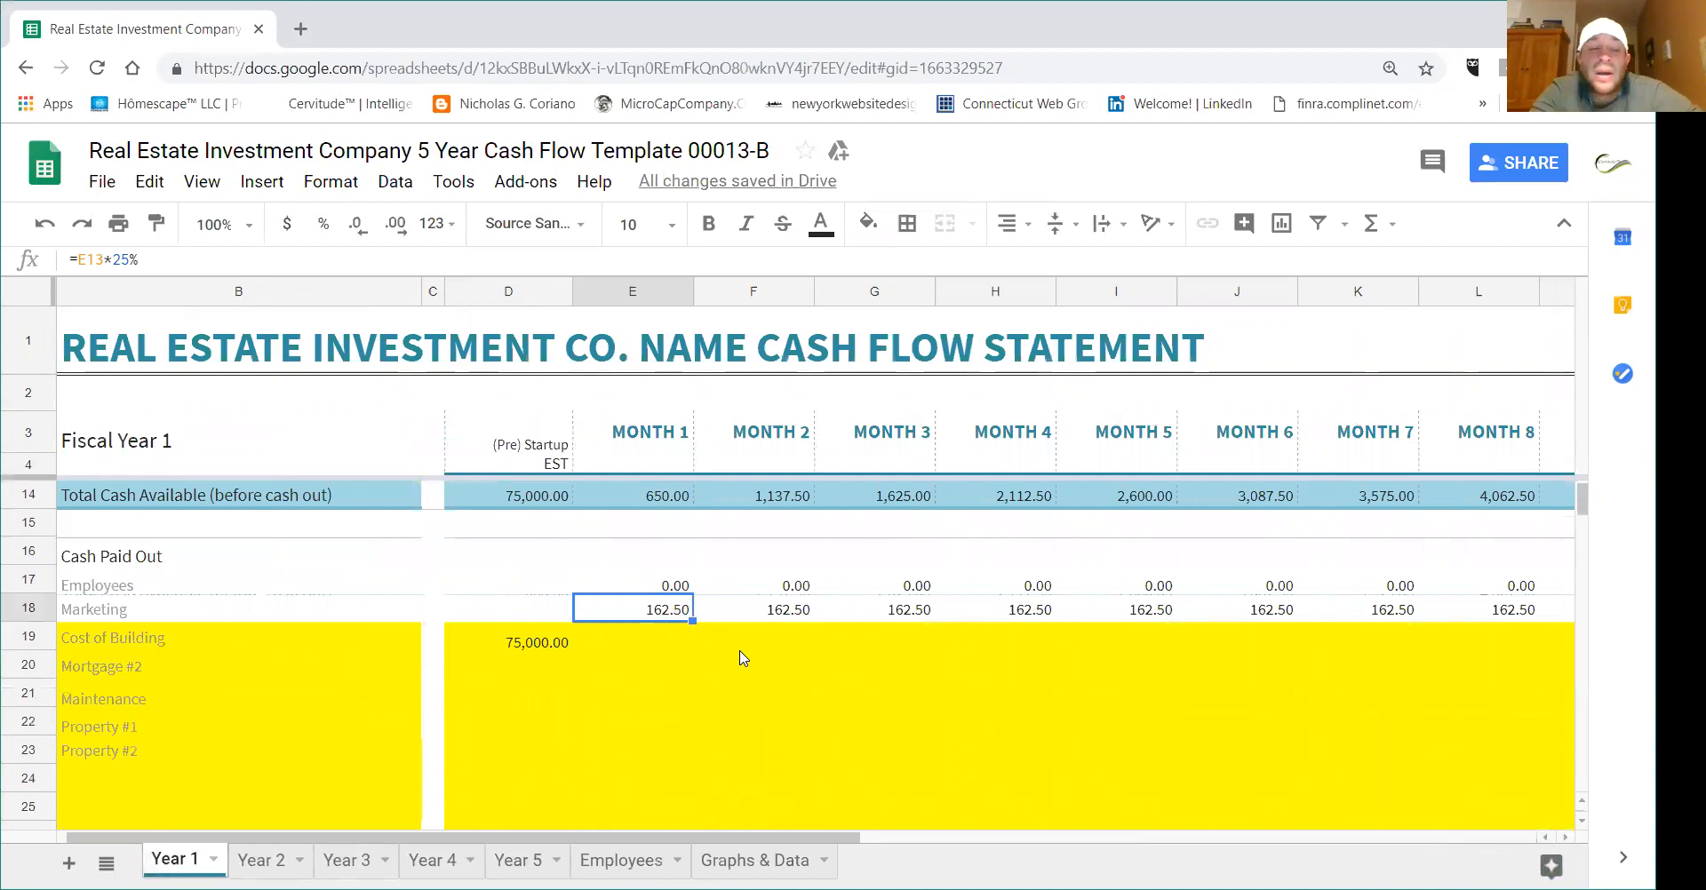
pyautogui.moveTo(271, 259); pyautogui.dragTo(12, 255)
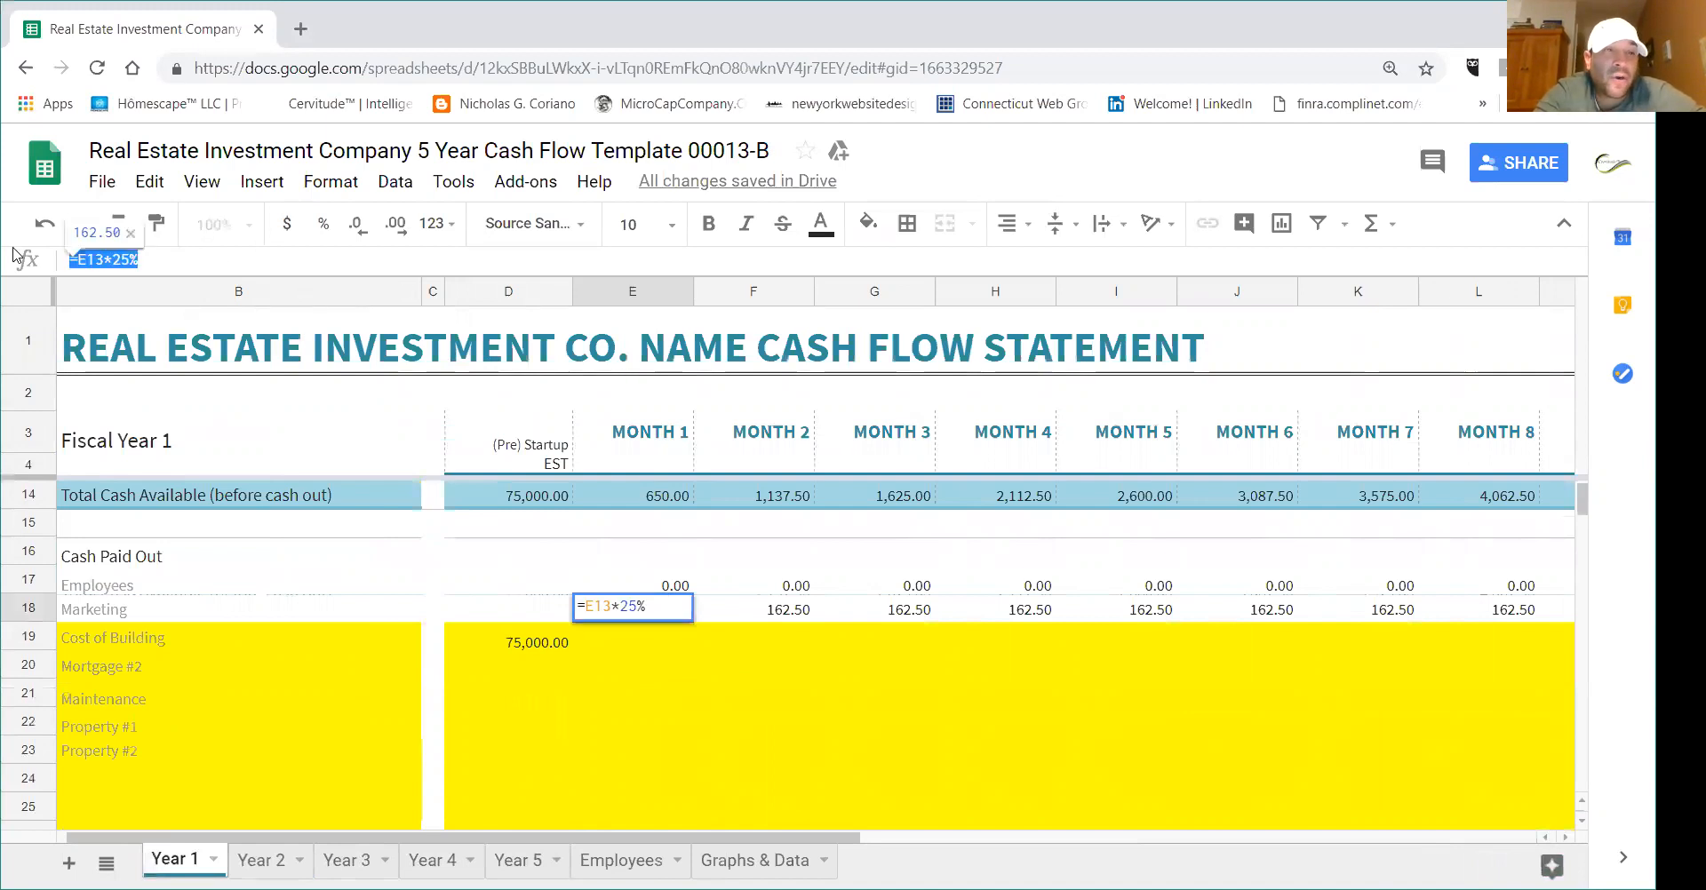
pyautogui.click(181, 256)
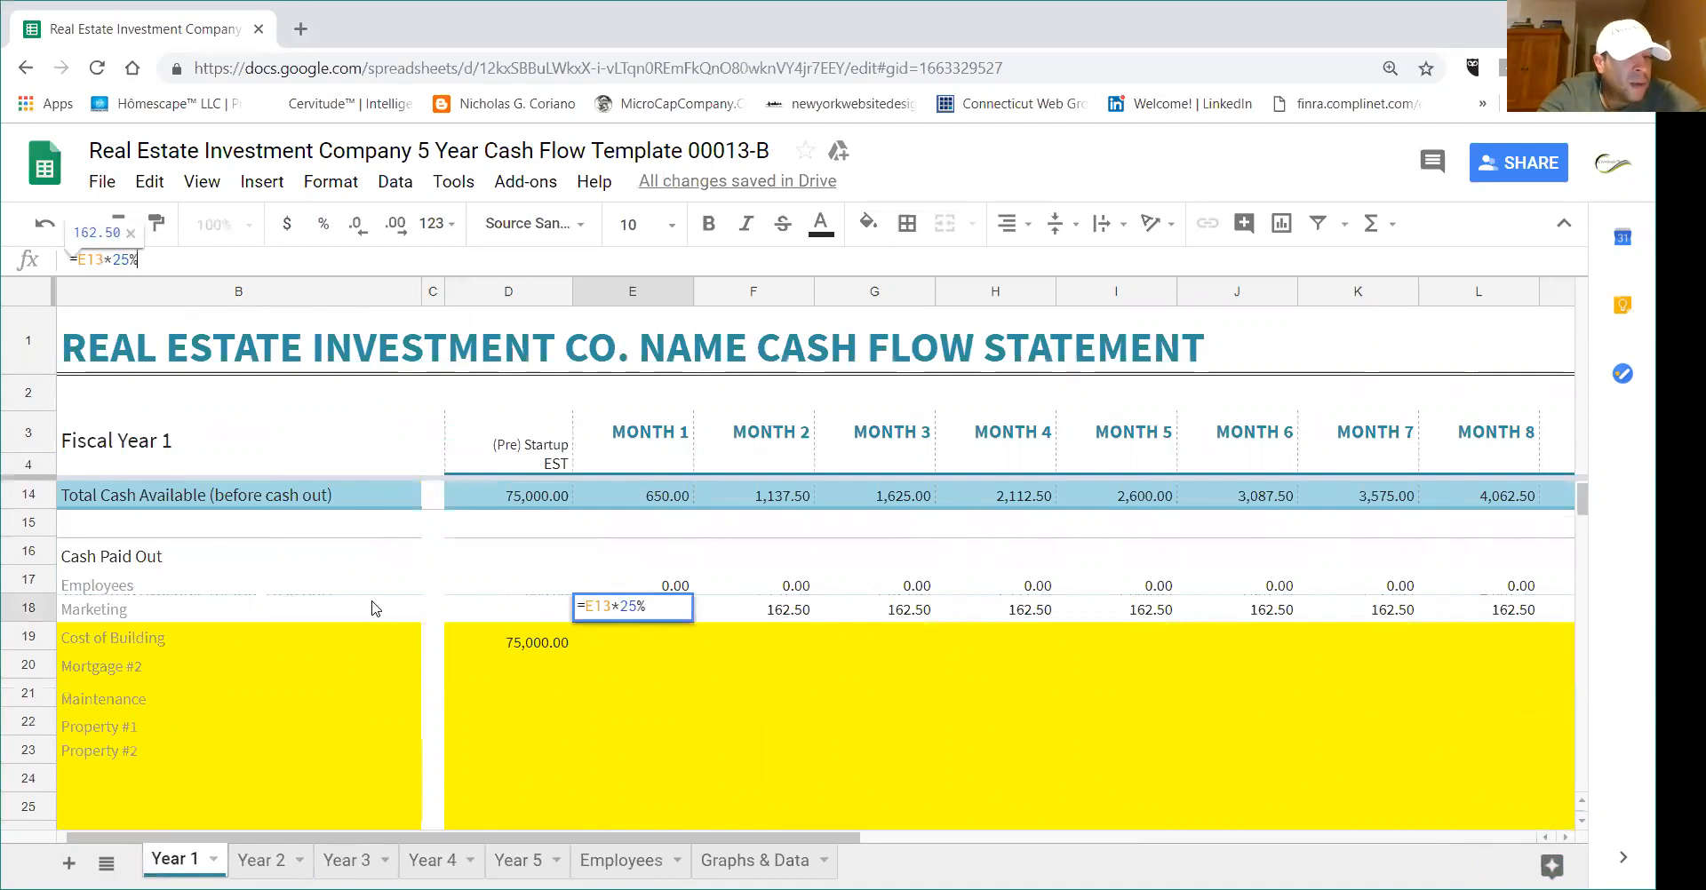
pyautogui.click(544, 684)
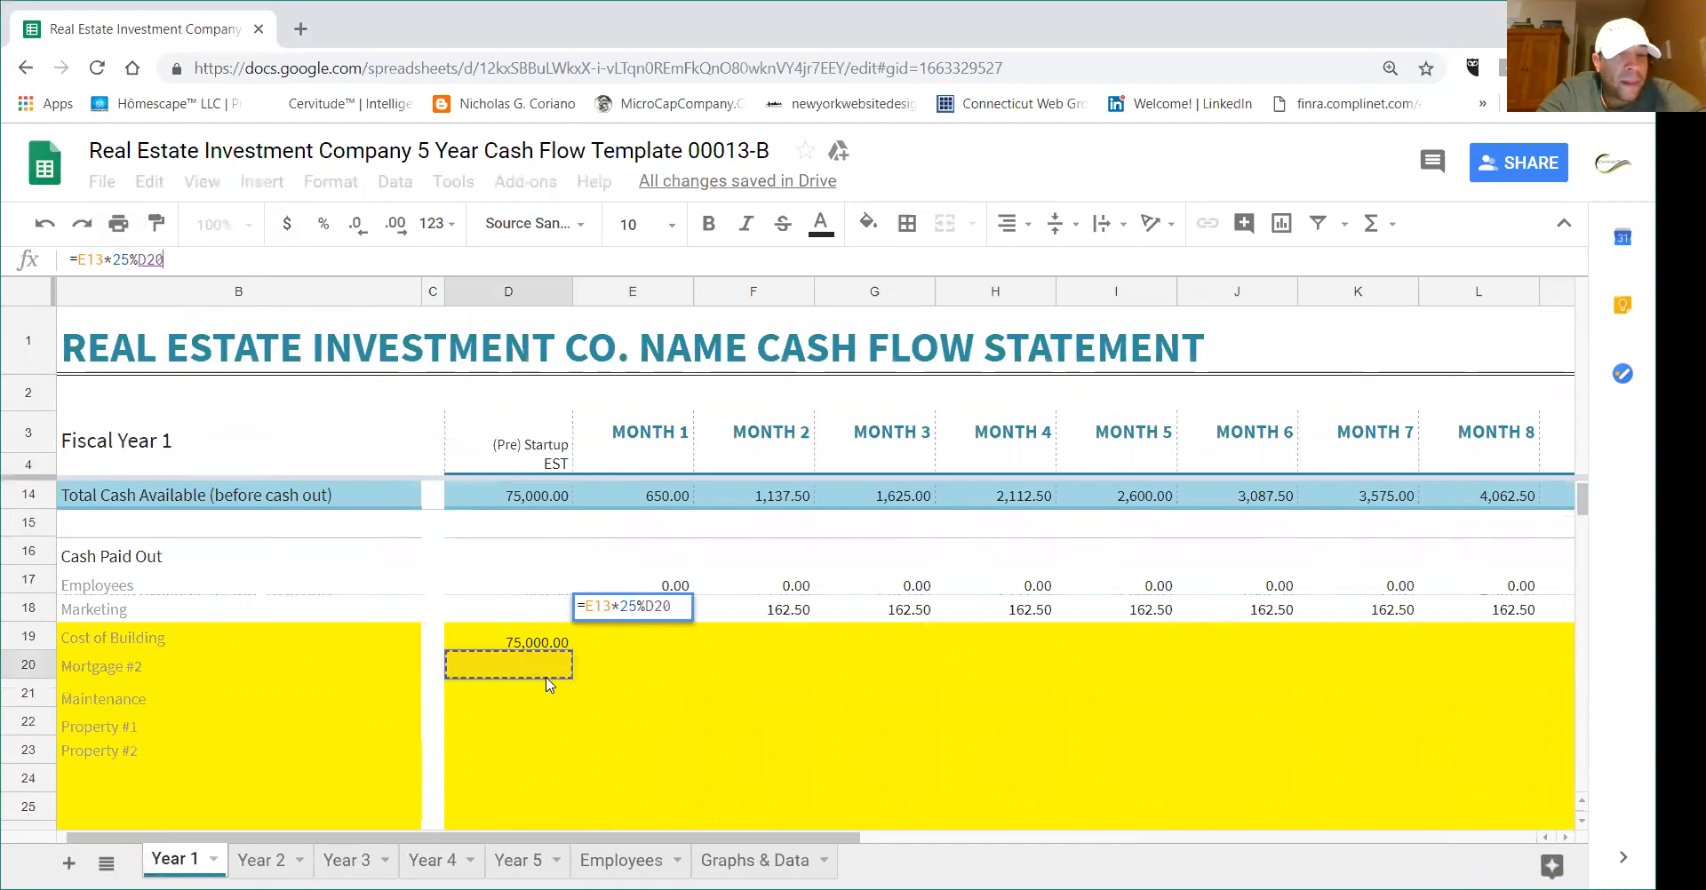
pyautogui.scroll(3, 655, 671)
pyautogui.press('Escape')
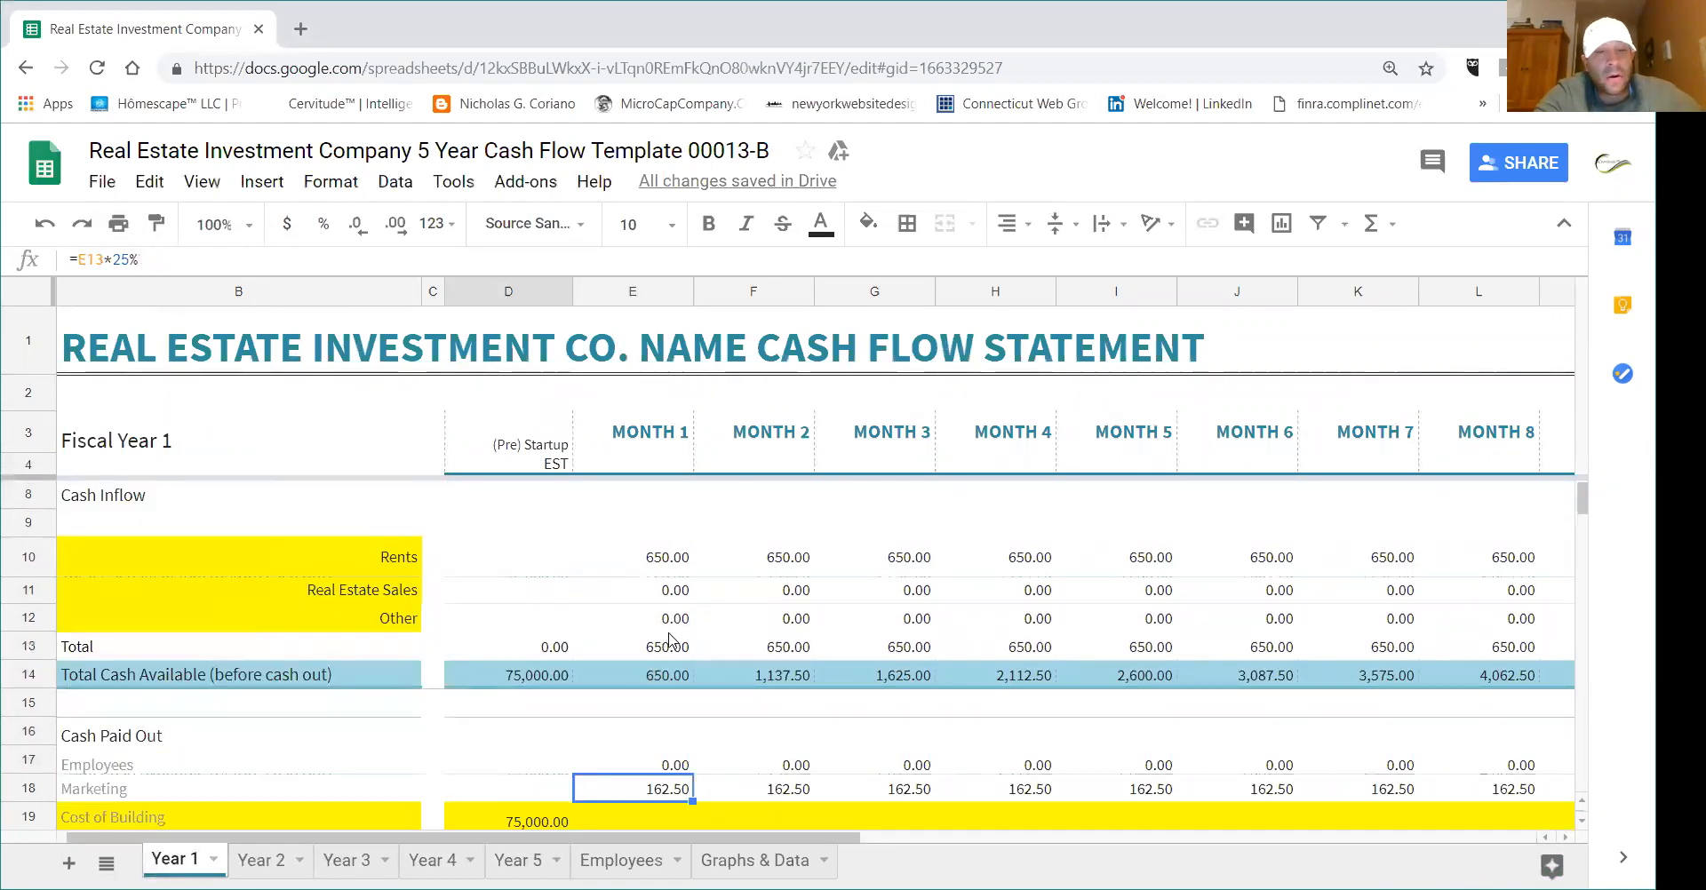
# - Set the Year 1 Rents to 1300 in Month 3 and fill that value across through Month 12
pyautogui.click(693, 565)
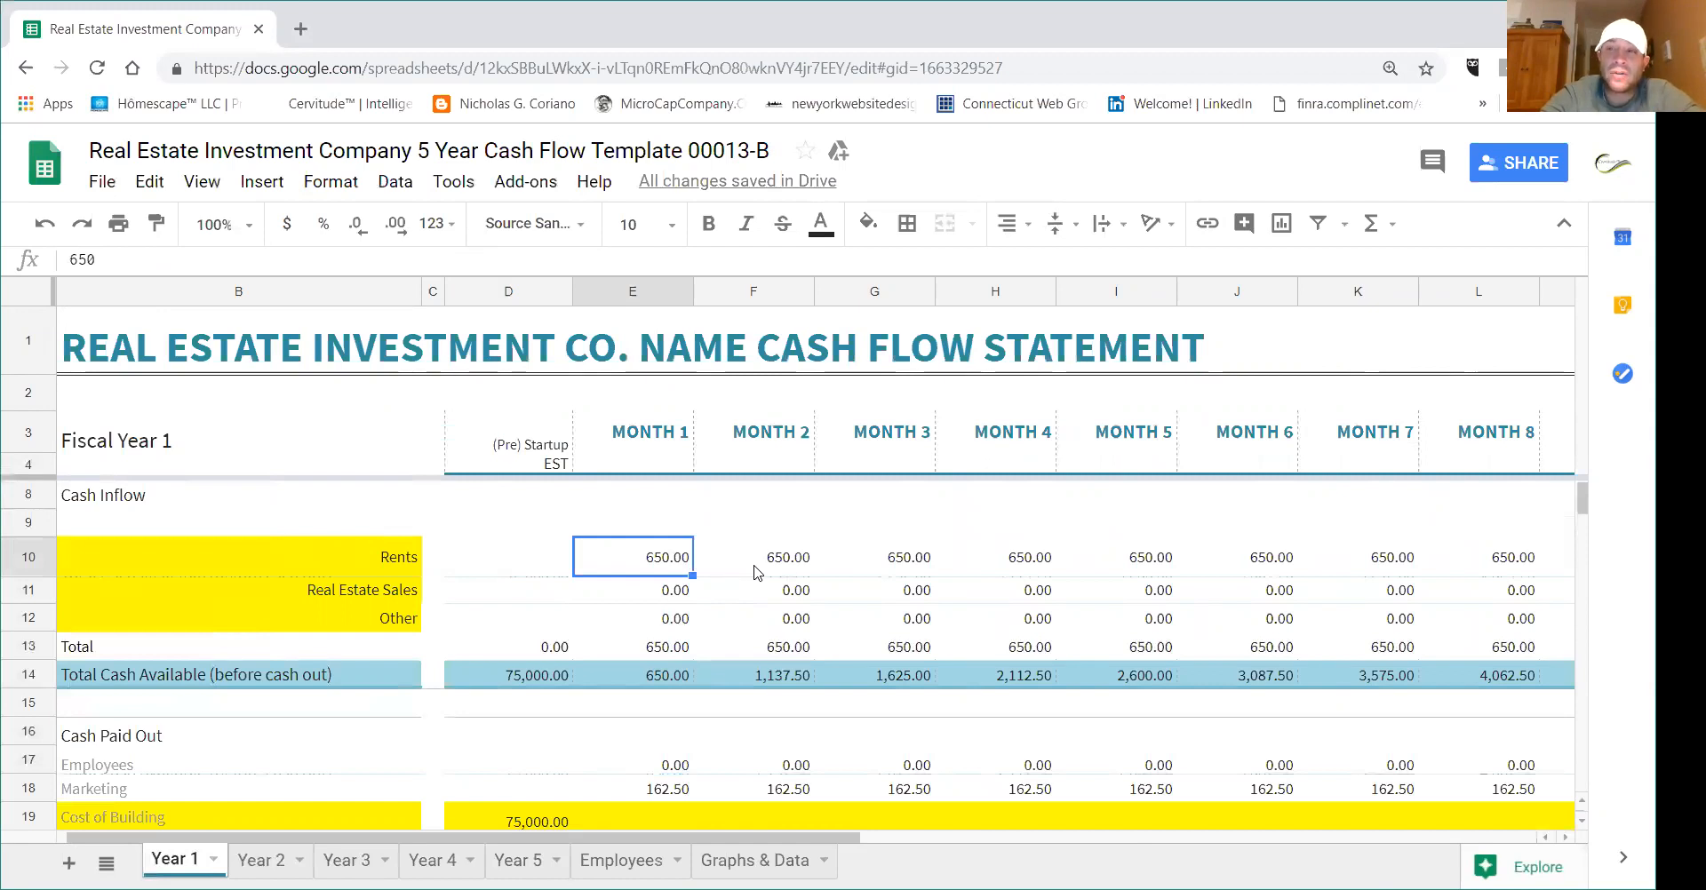
pyautogui.click(885, 558)
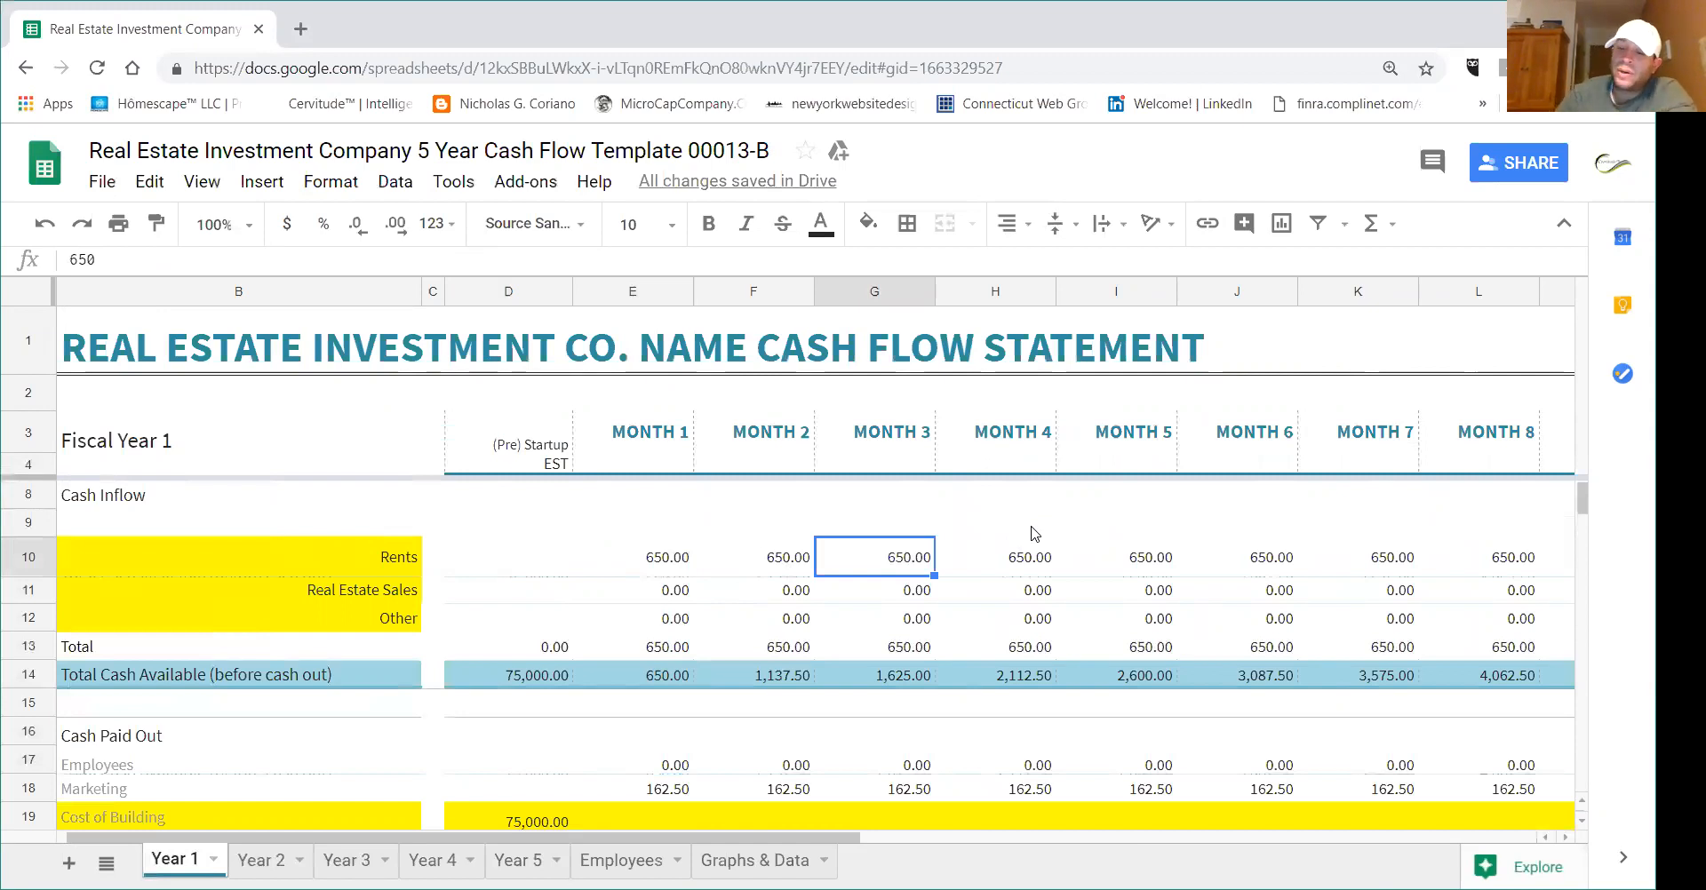
pyautogui.write('1300')
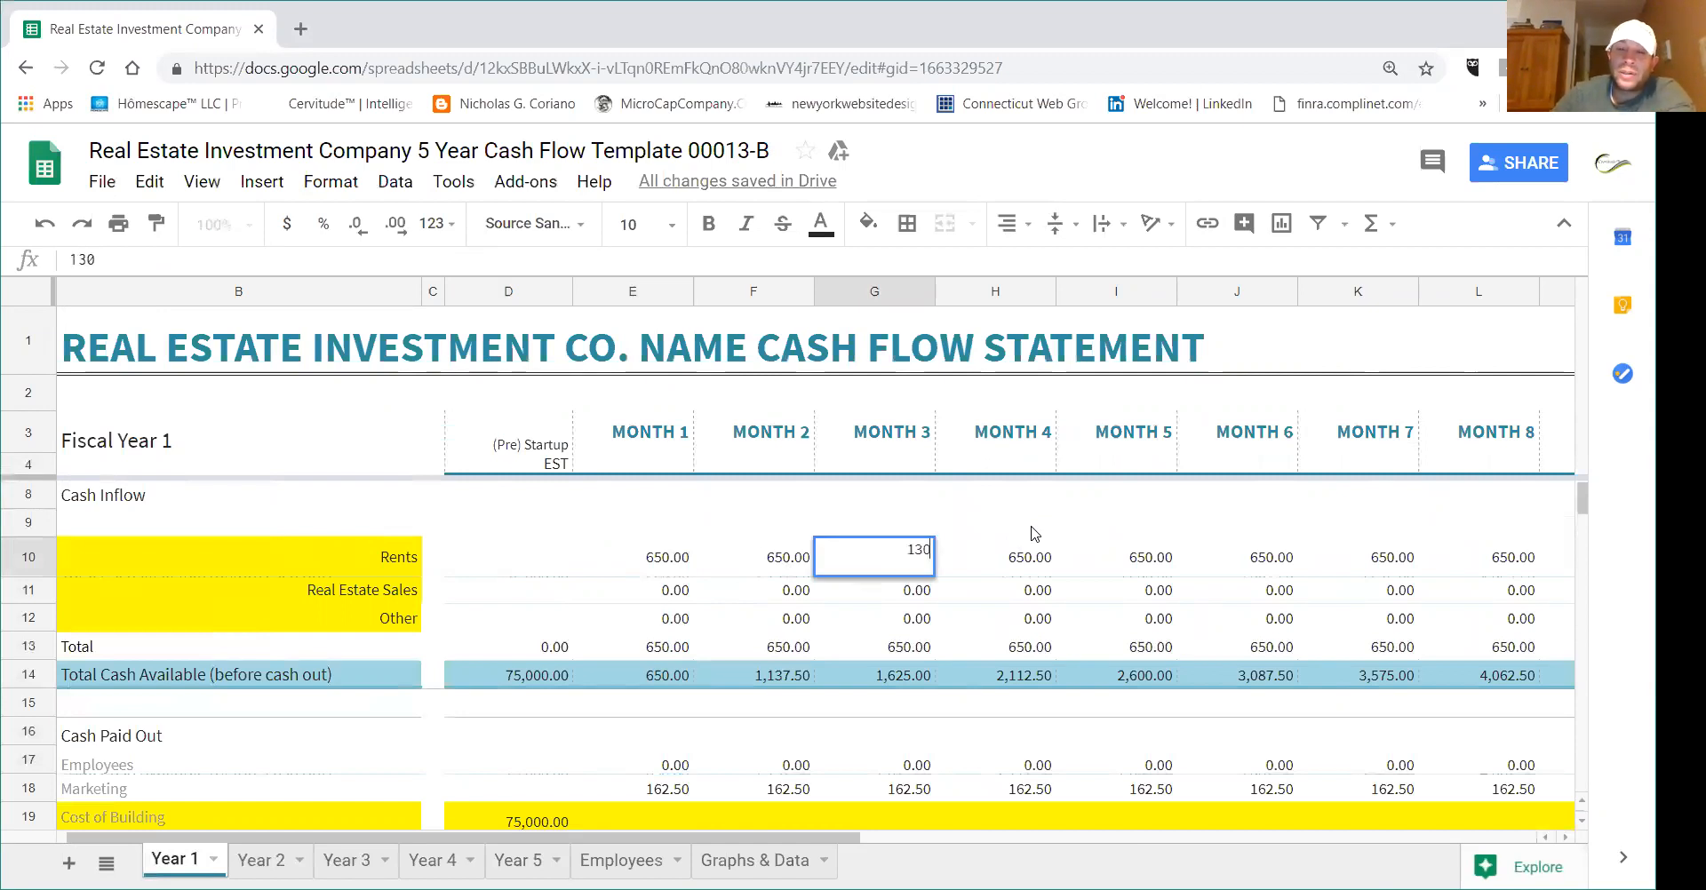
pyautogui.press('Return')
pyautogui.click(928, 560)
pyautogui.moveTo(934, 576); pyautogui.dragTo(1306, 558)
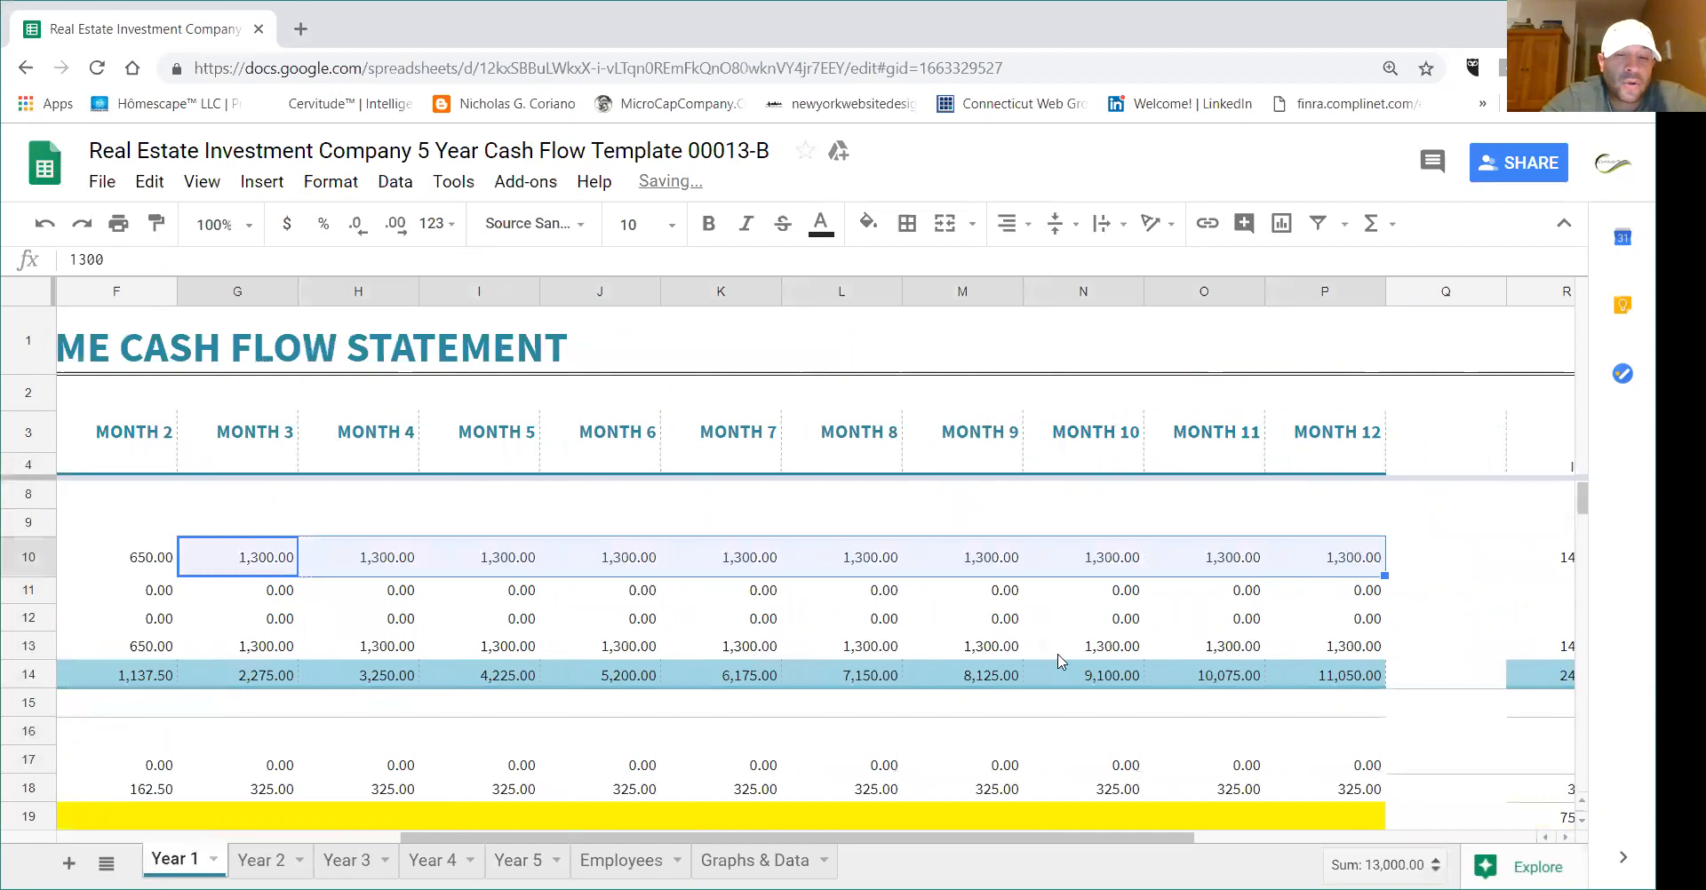
# - Raise the Year 1 Rents to 2600 in Month 6 and fill that value across through Month 12
pyautogui.moveTo(995, 839); pyautogui.dragTo(967, 843)
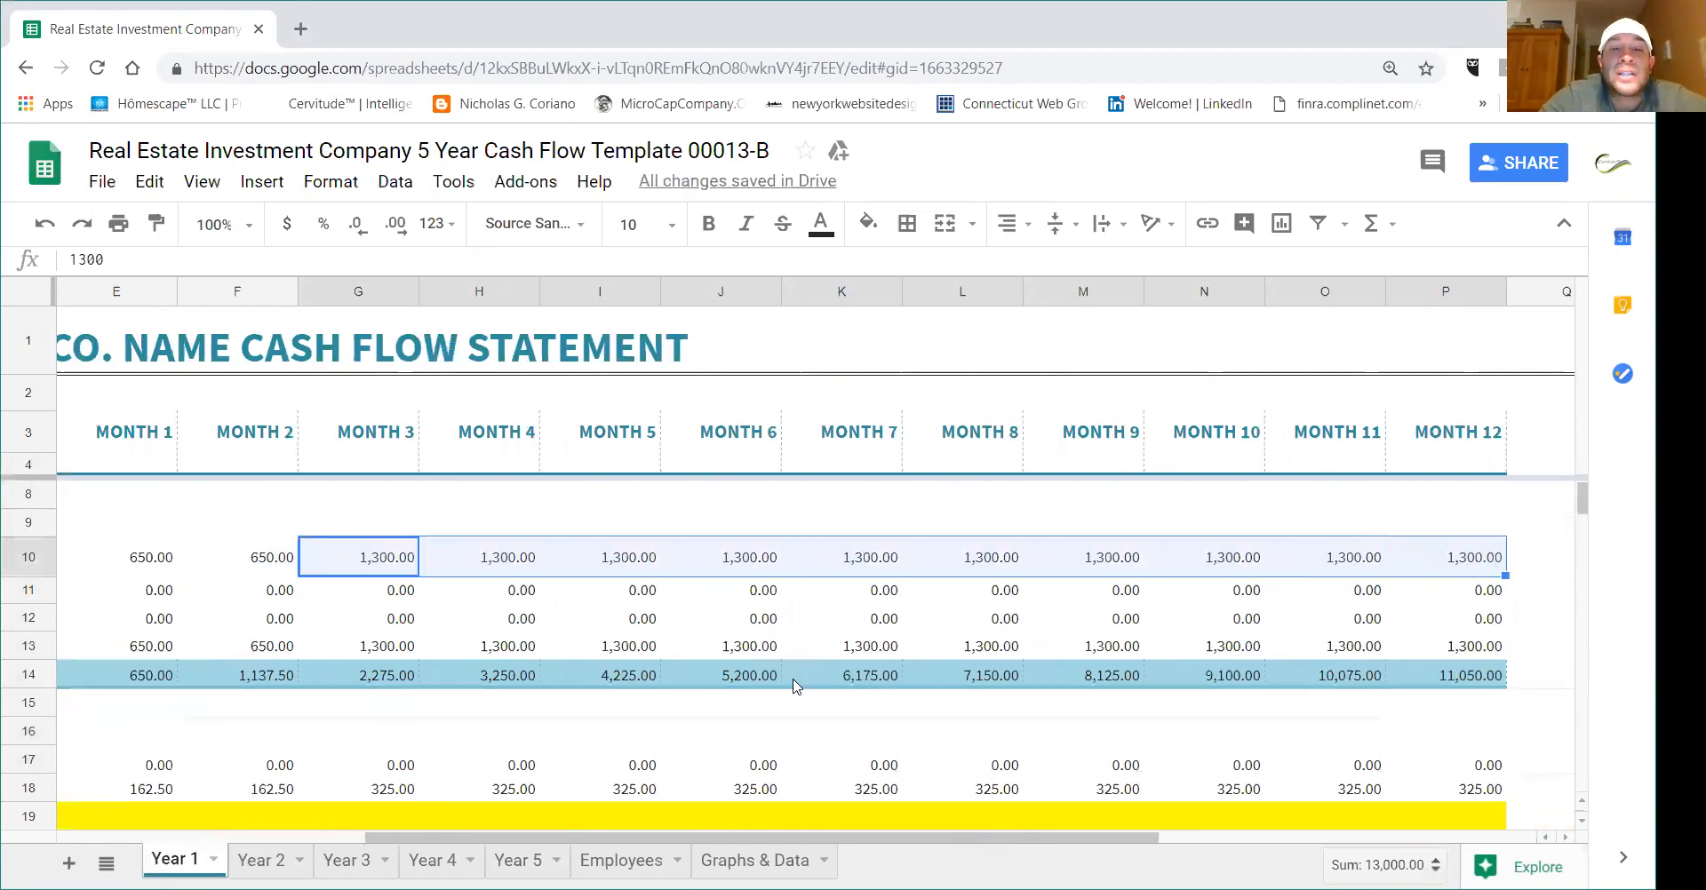
pyautogui.click(741, 569)
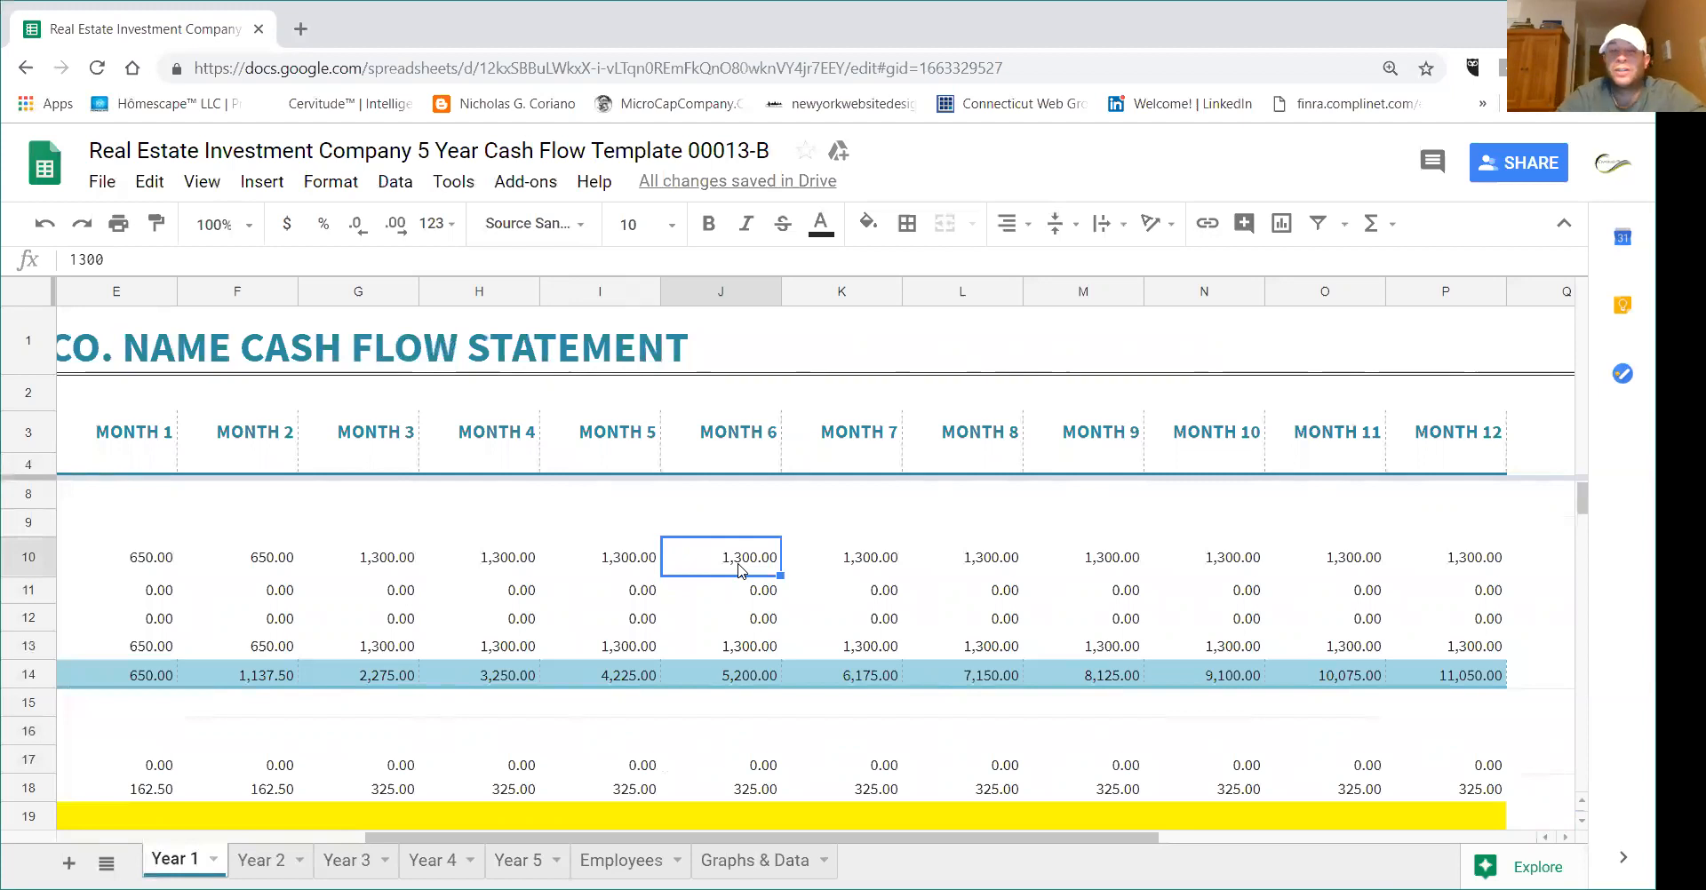
pyautogui.write('26')
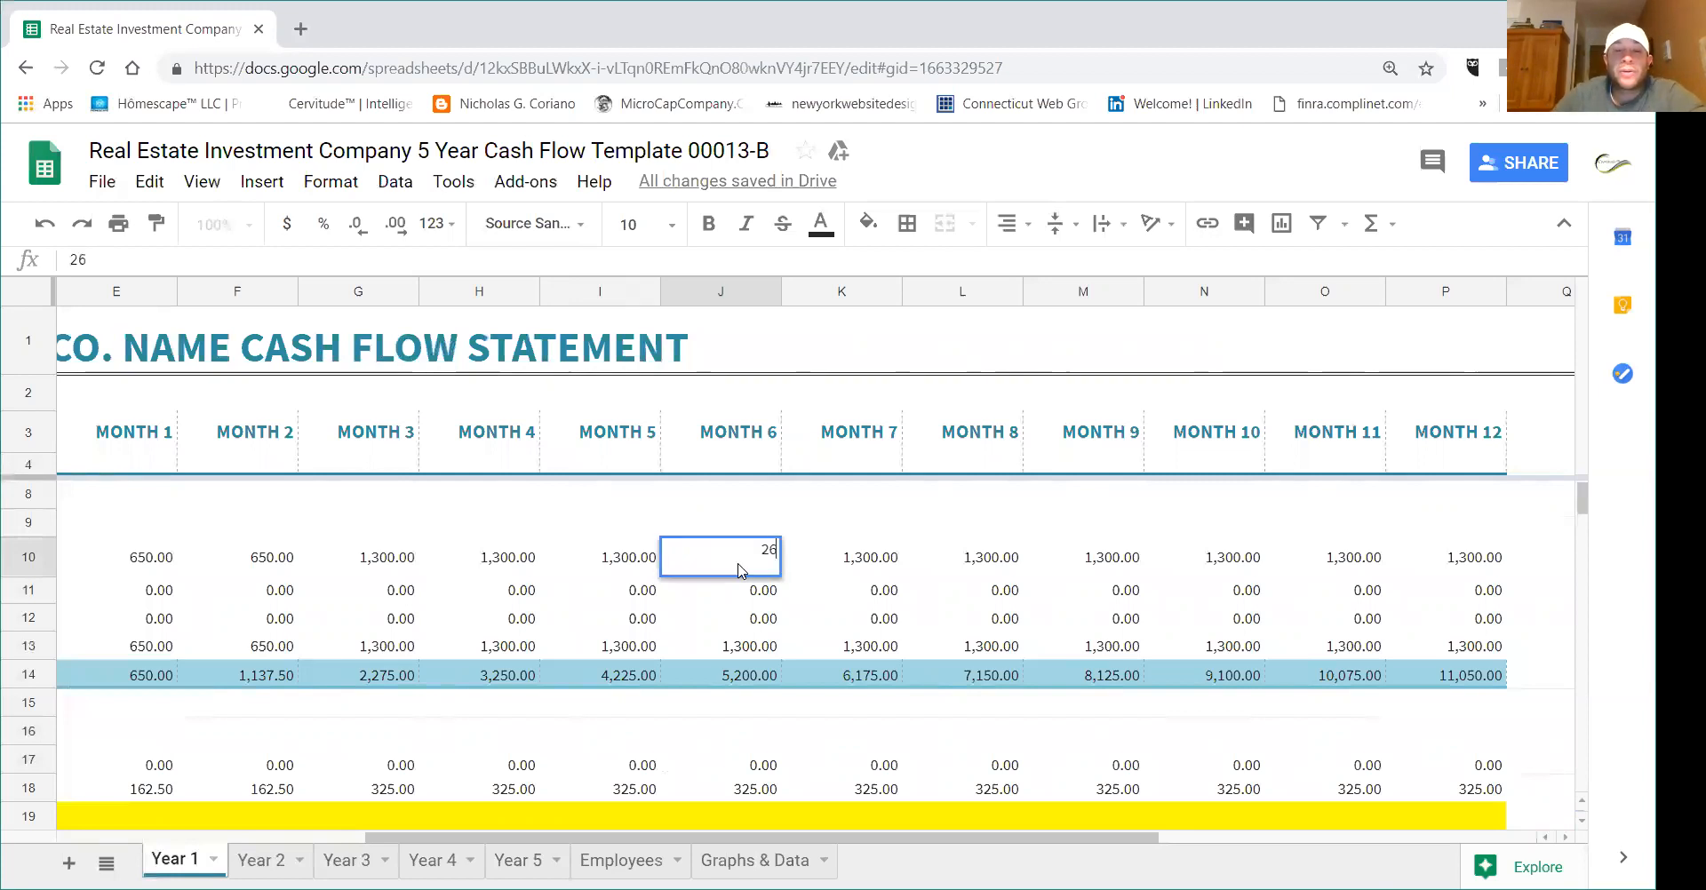
pyautogui.write('00')
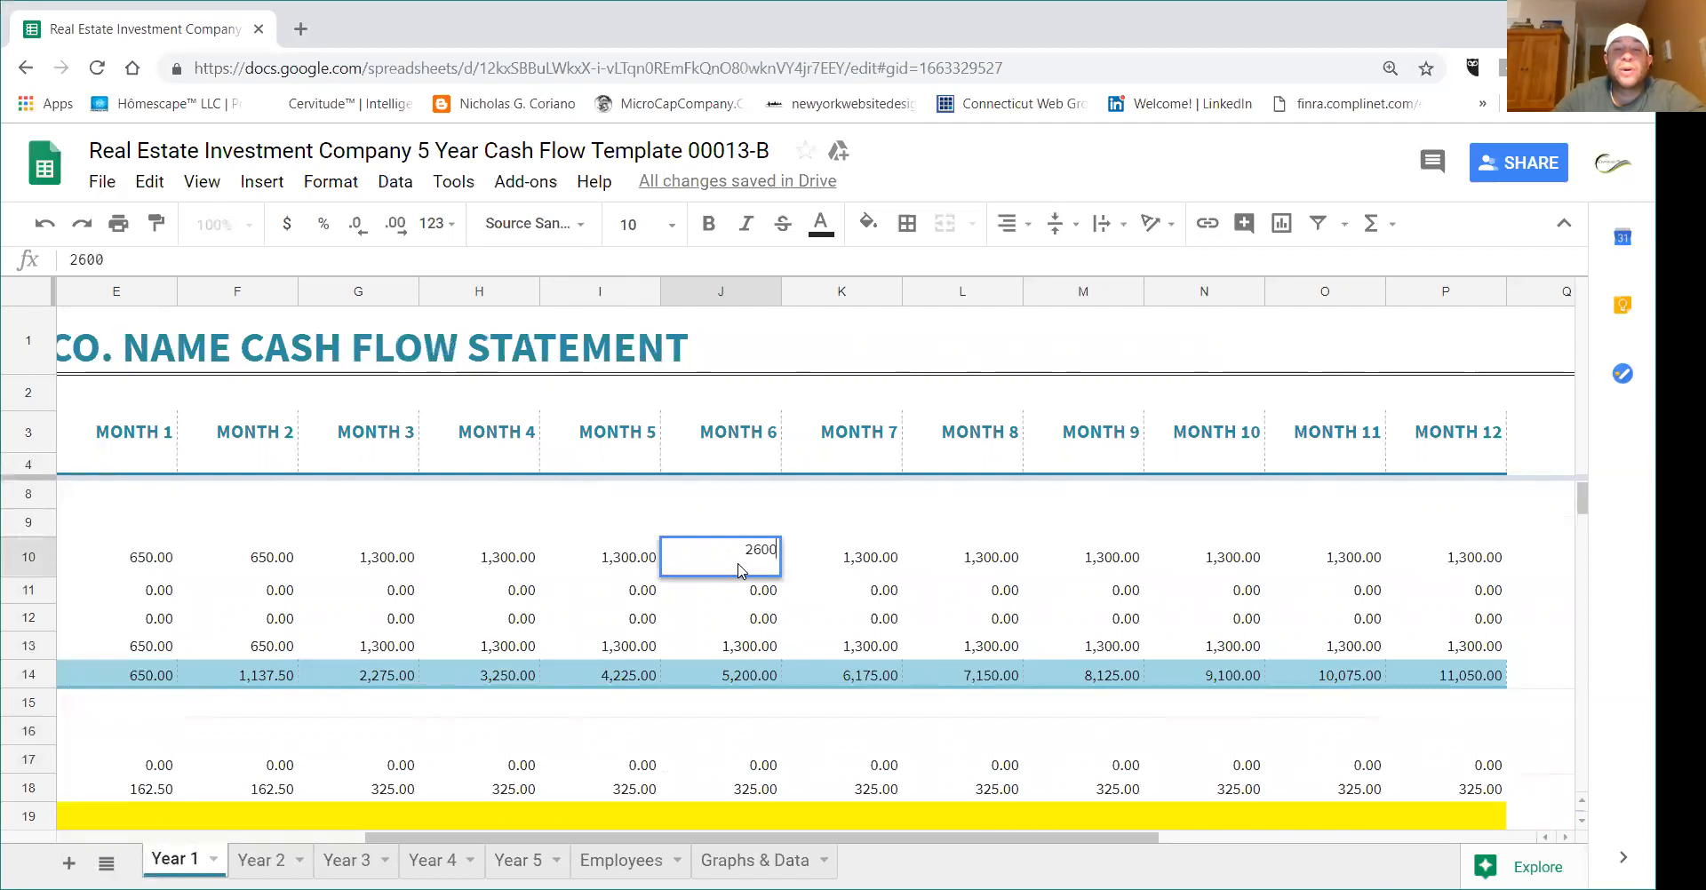
pyautogui.press('Return')
pyautogui.click(742, 570)
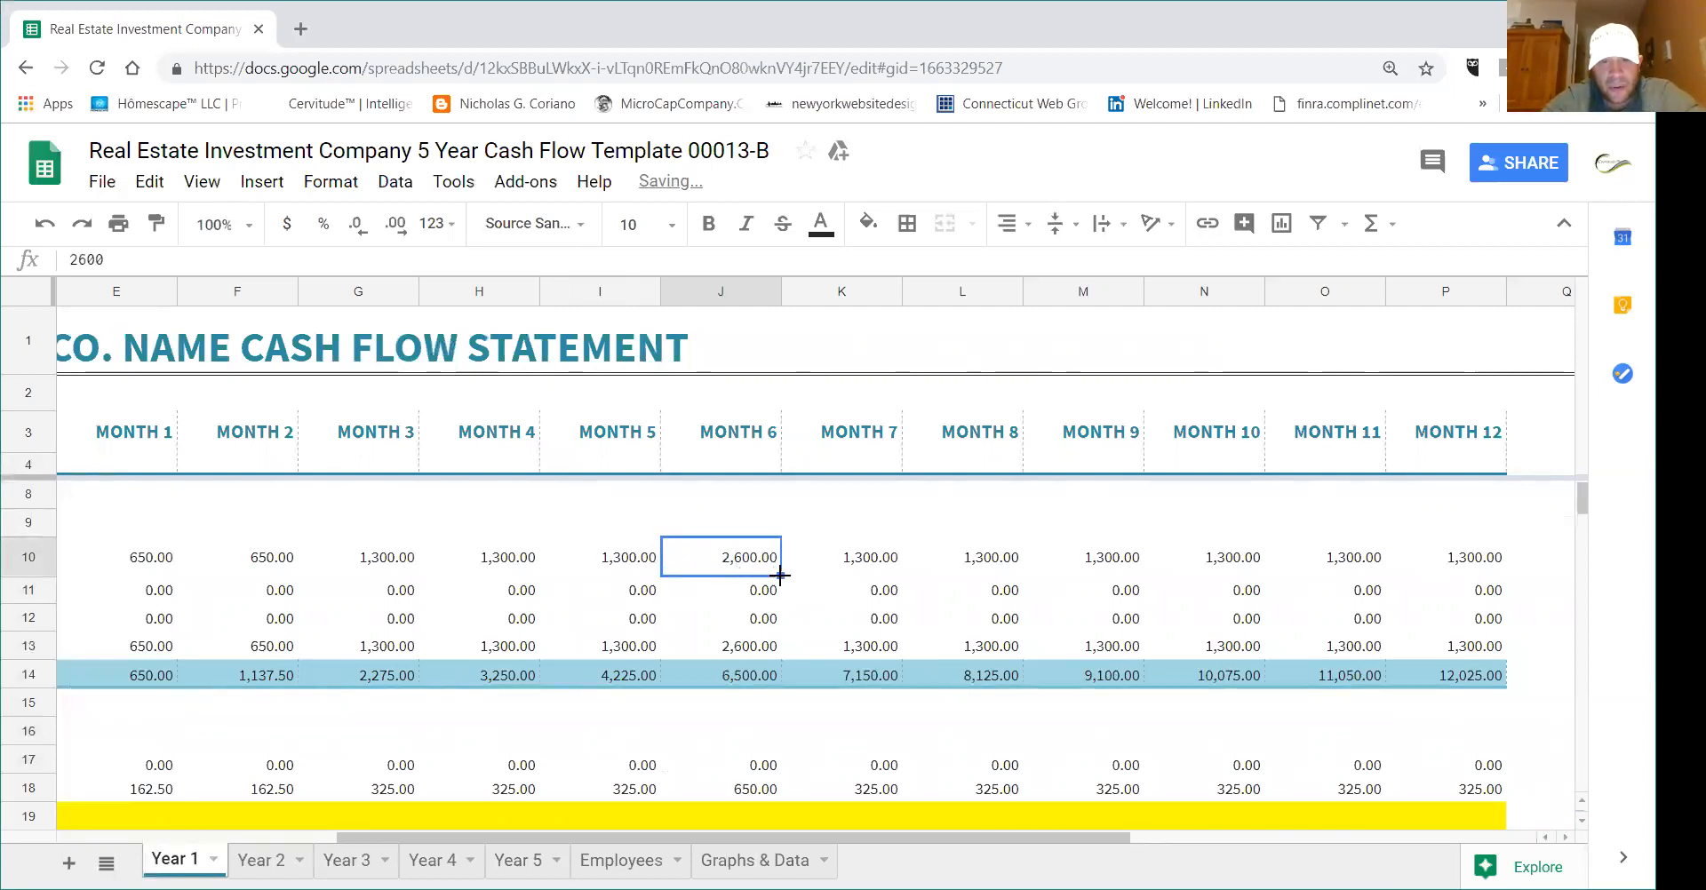
pyautogui.moveTo(780, 576); pyautogui.dragTo(1453, 597)
# - Review the Year 1 total cash available, total cash paid out and end-of-month cash position rows
pyautogui.moveTo(883, 838); pyautogui.dragTo(808, 823)
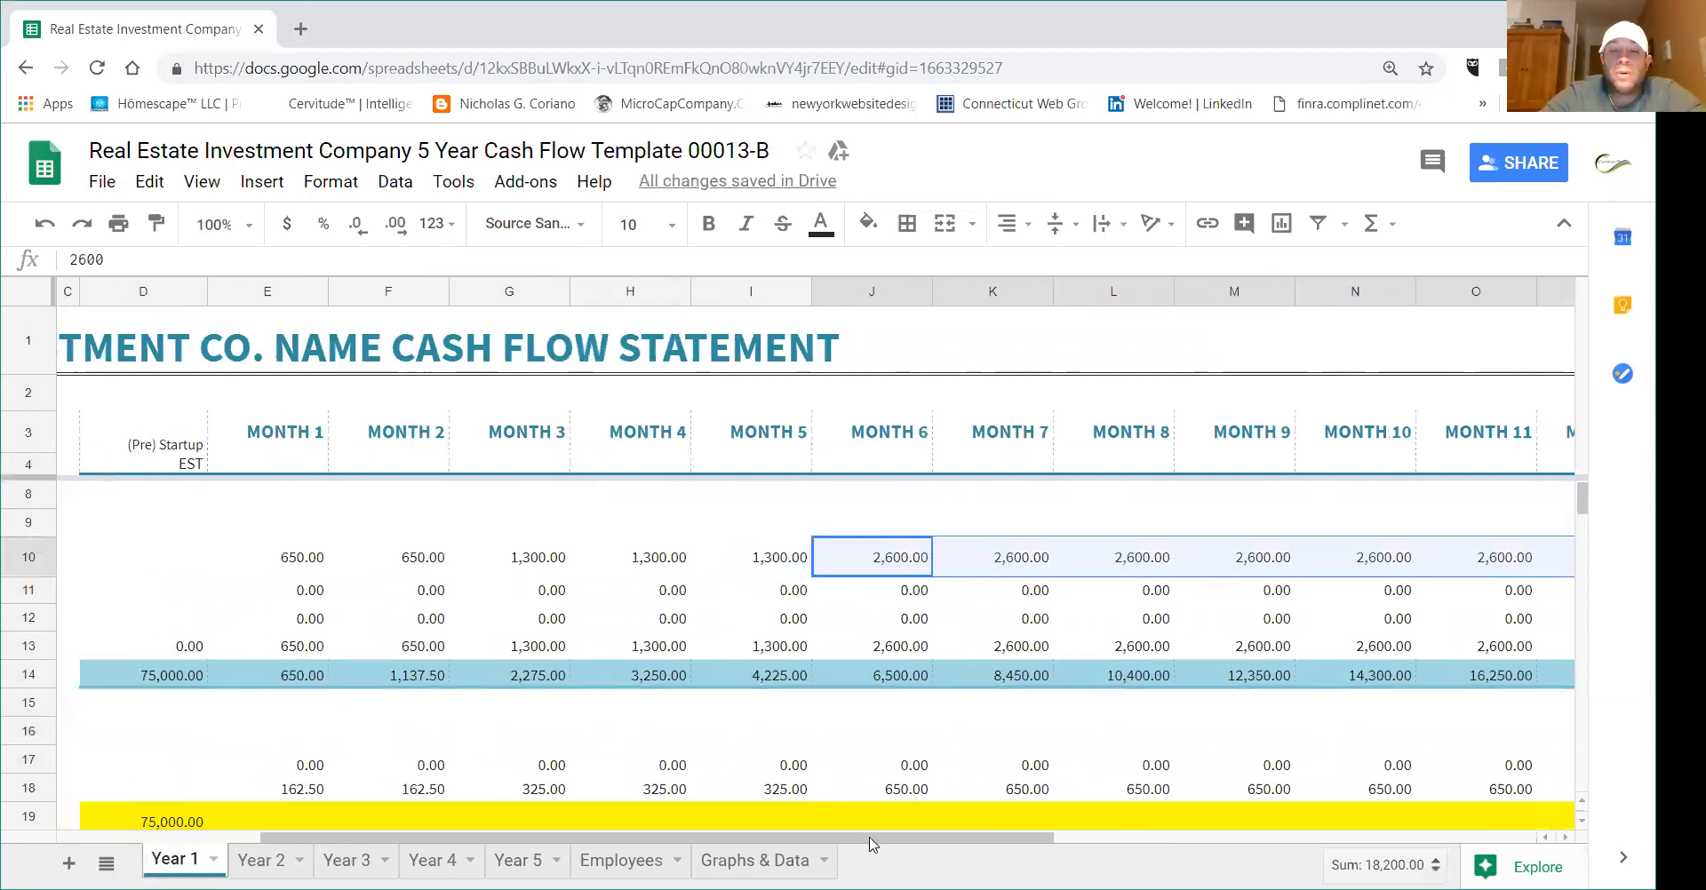
pyautogui.scroll(-1, 736, 791)
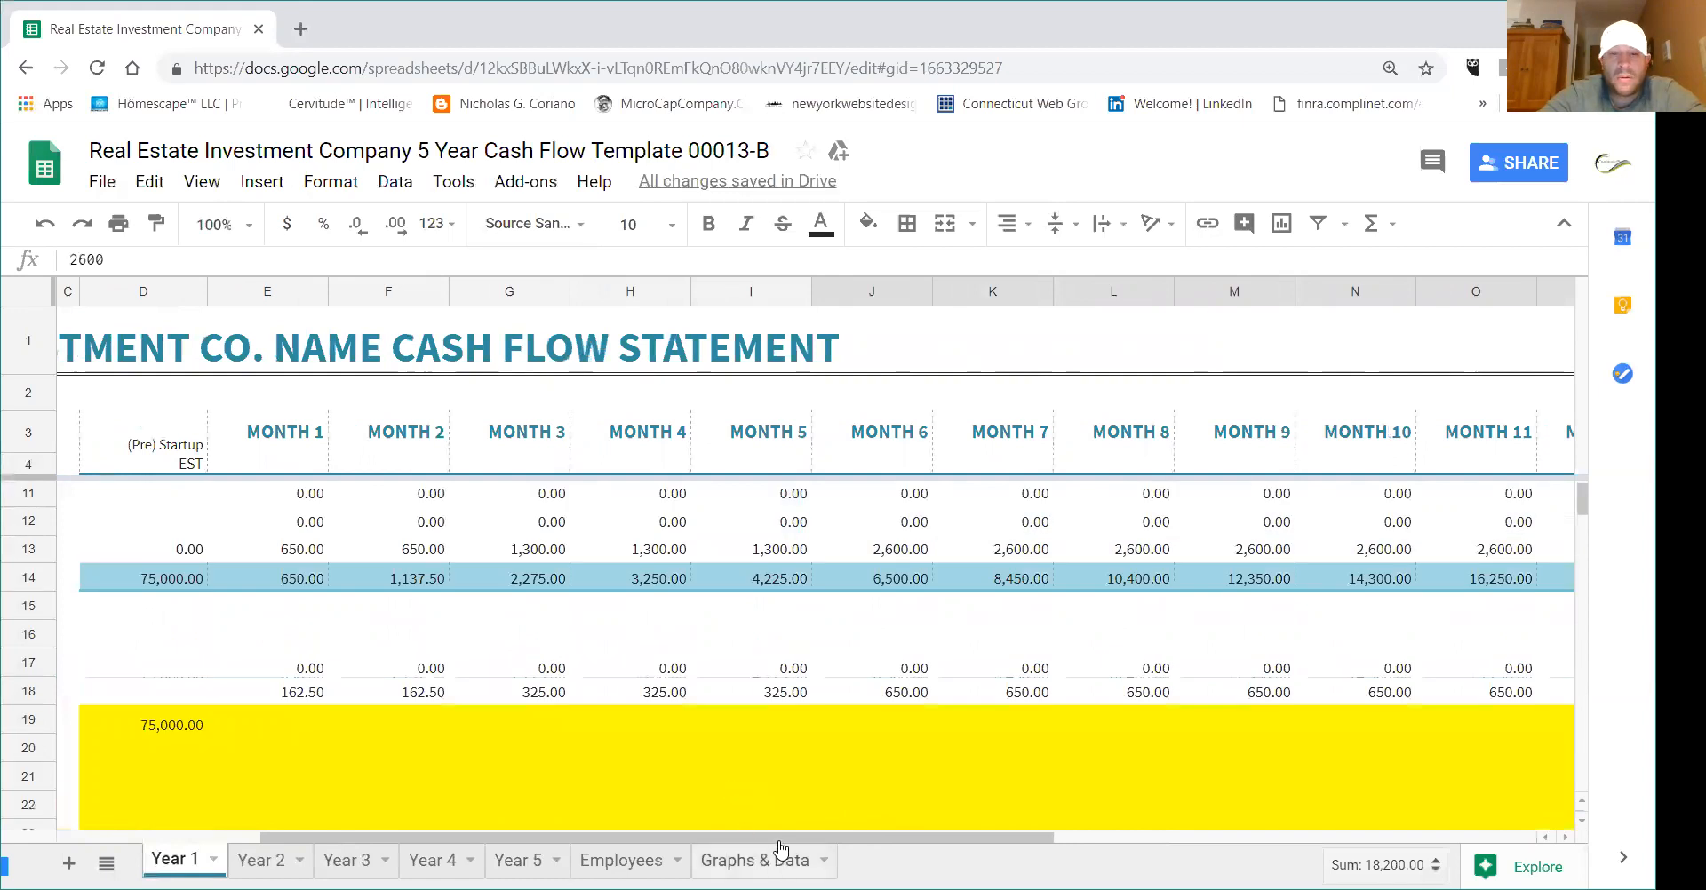
pyautogui.hscroll(-3, 707, 822)
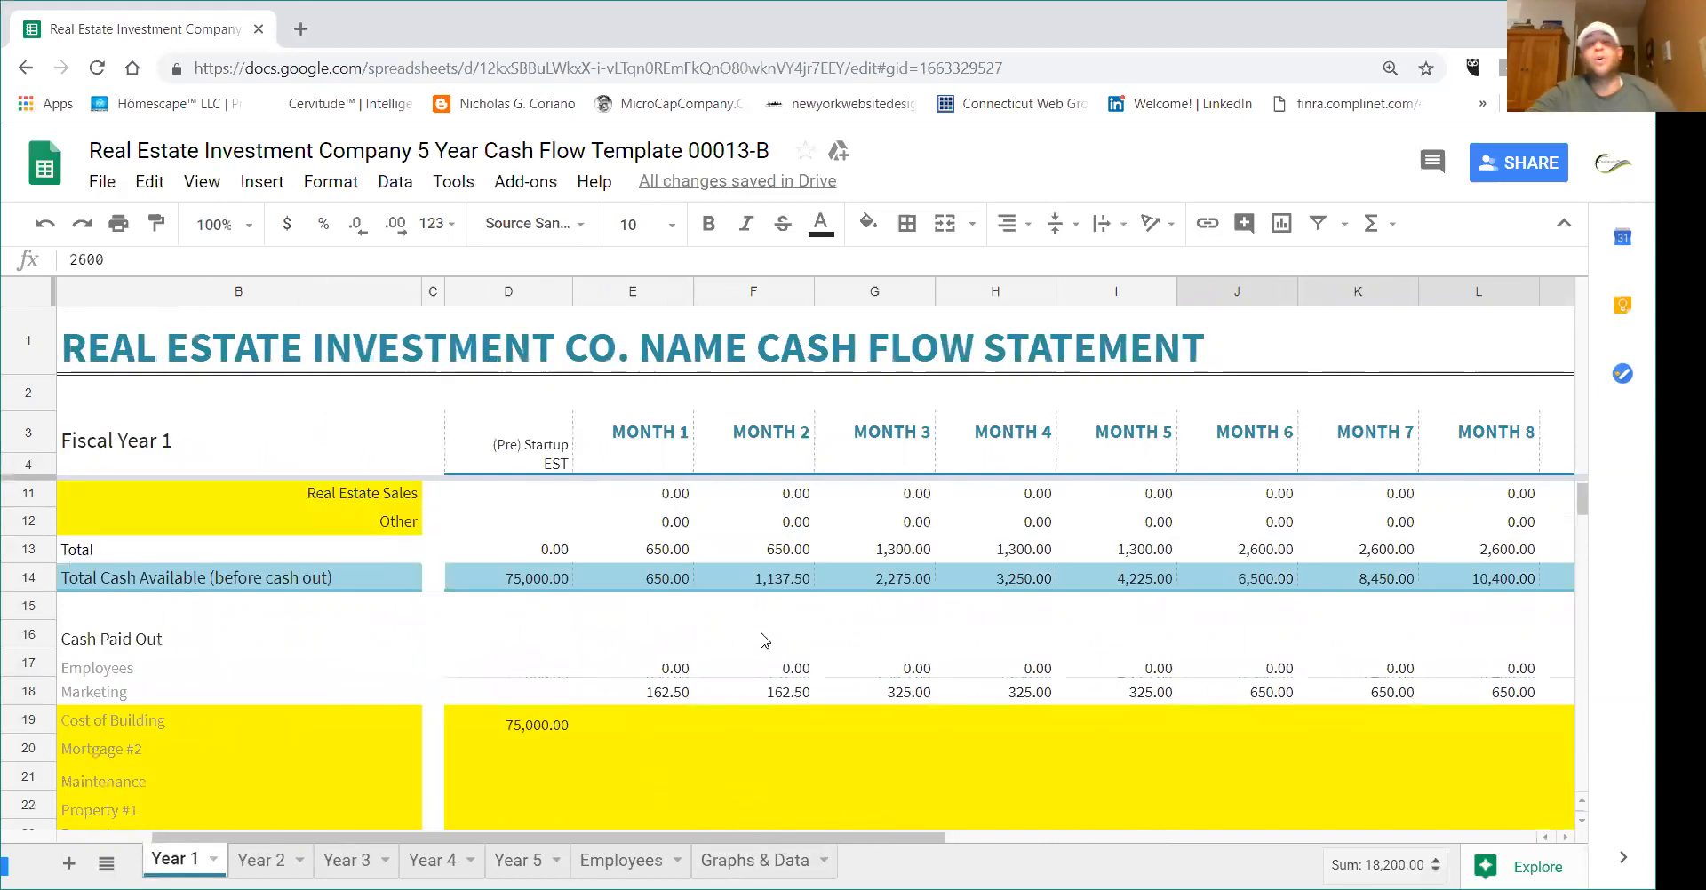
pyautogui.scroll(1, 761, 640)
pyautogui.scroll(-1, 763, 662)
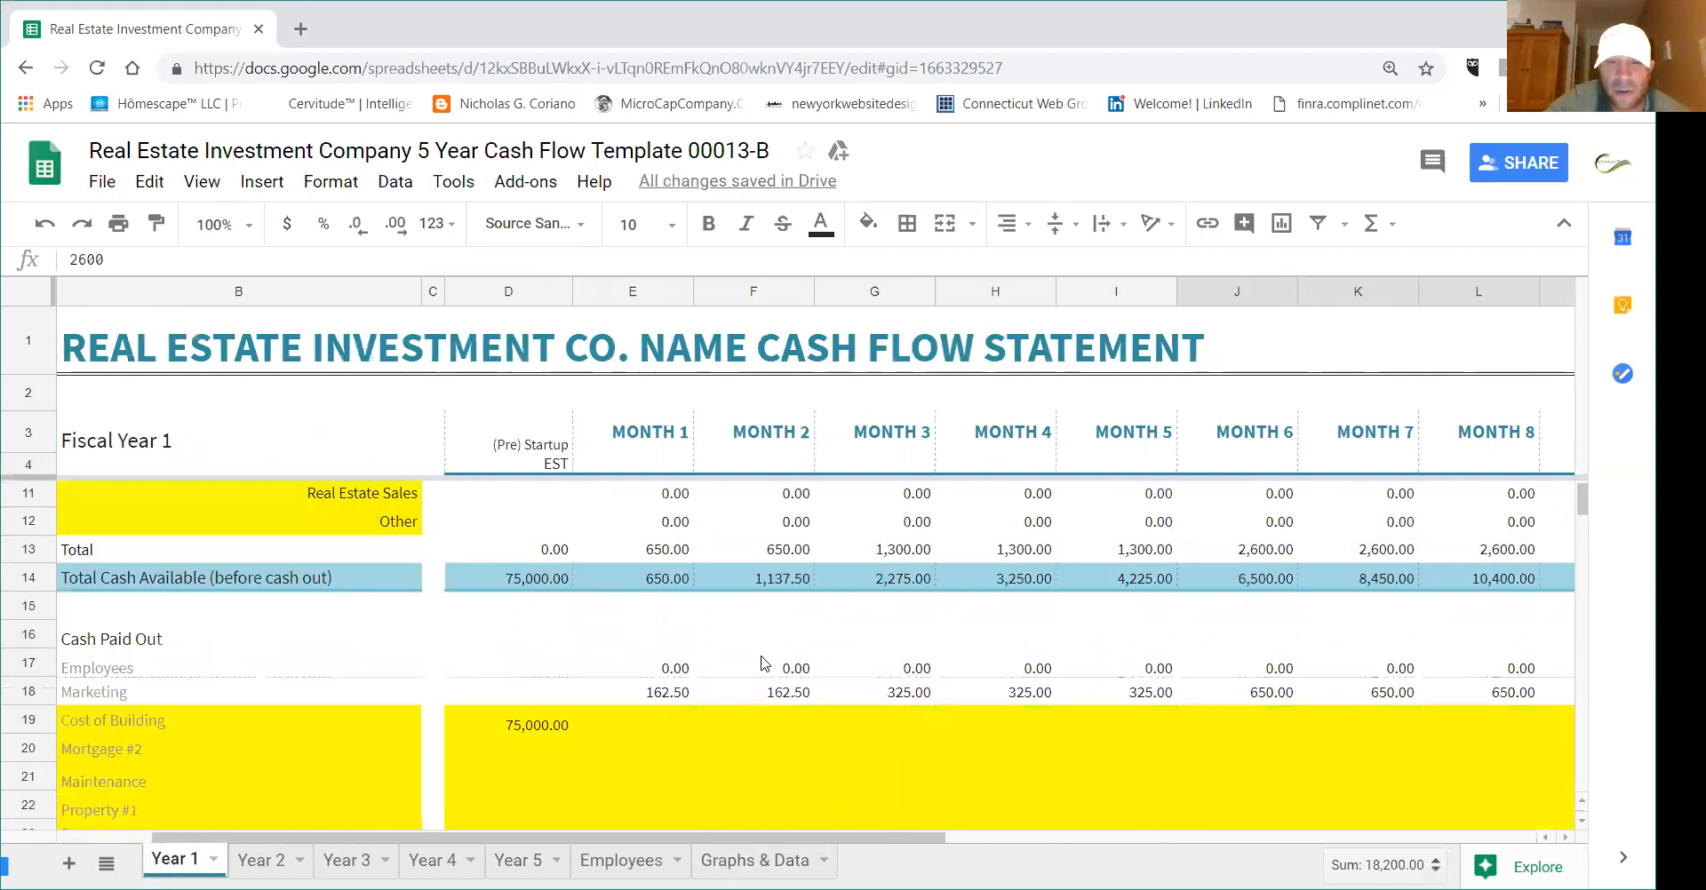
pyautogui.scroll(-7, 729, 693)
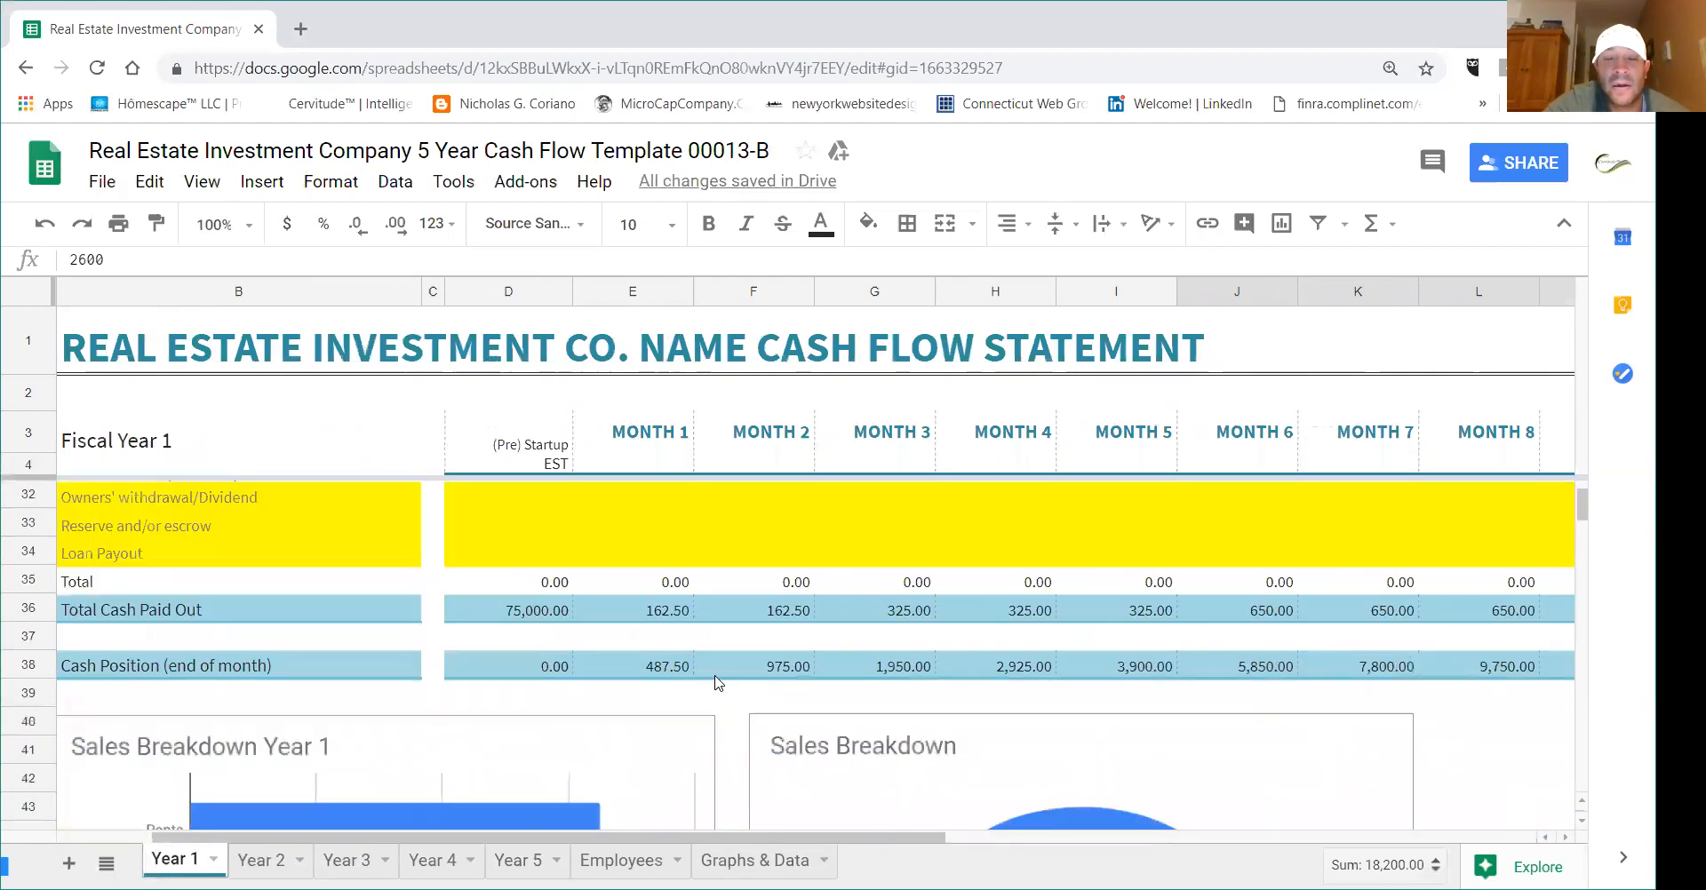
pyautogui.scroll(6, 718, 683)
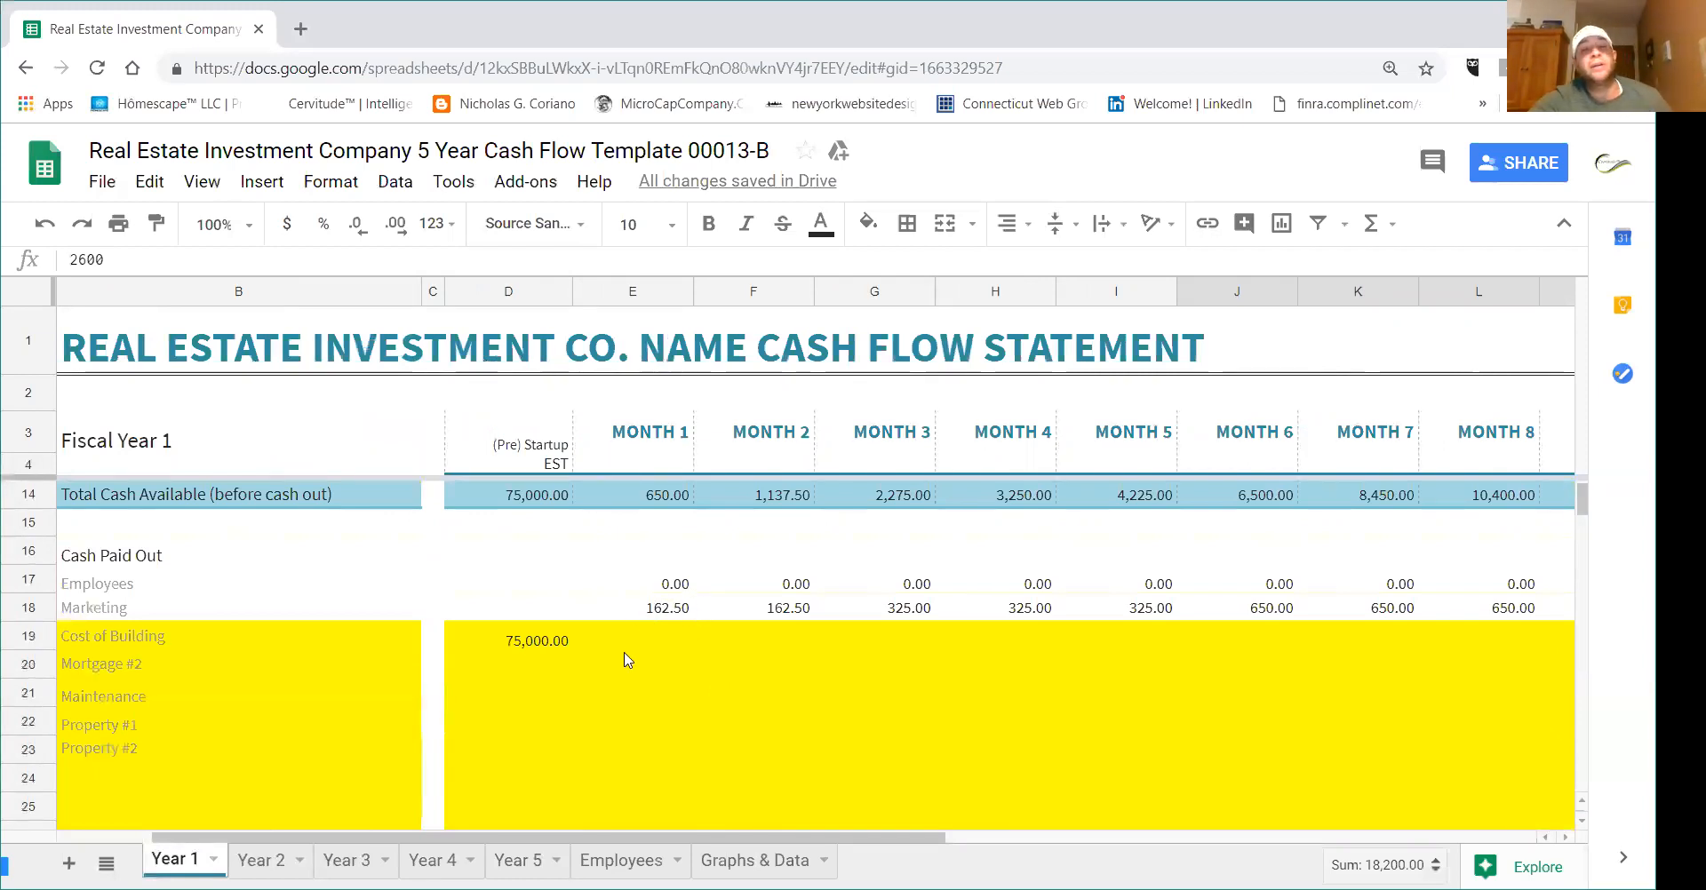
# - Relabel the Cash Paid Out rows in B20 to B23 as Bathroom Renovation, Paint, Flooring and Plumbing
pyautogui.click(177, 673)
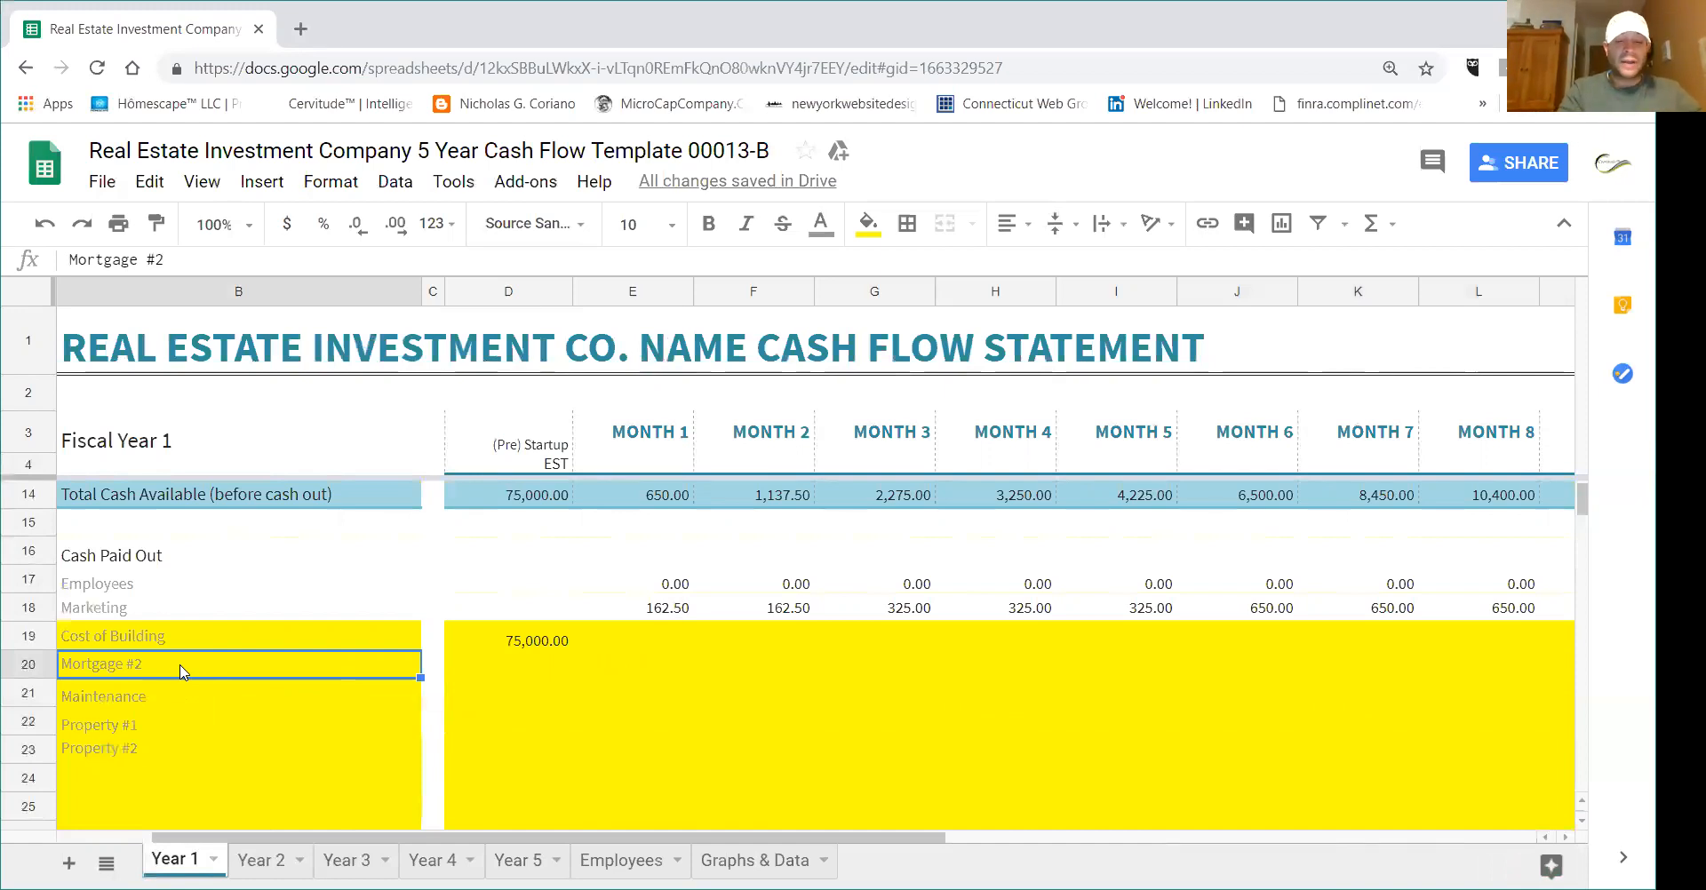
pyautogui.write('Bat')
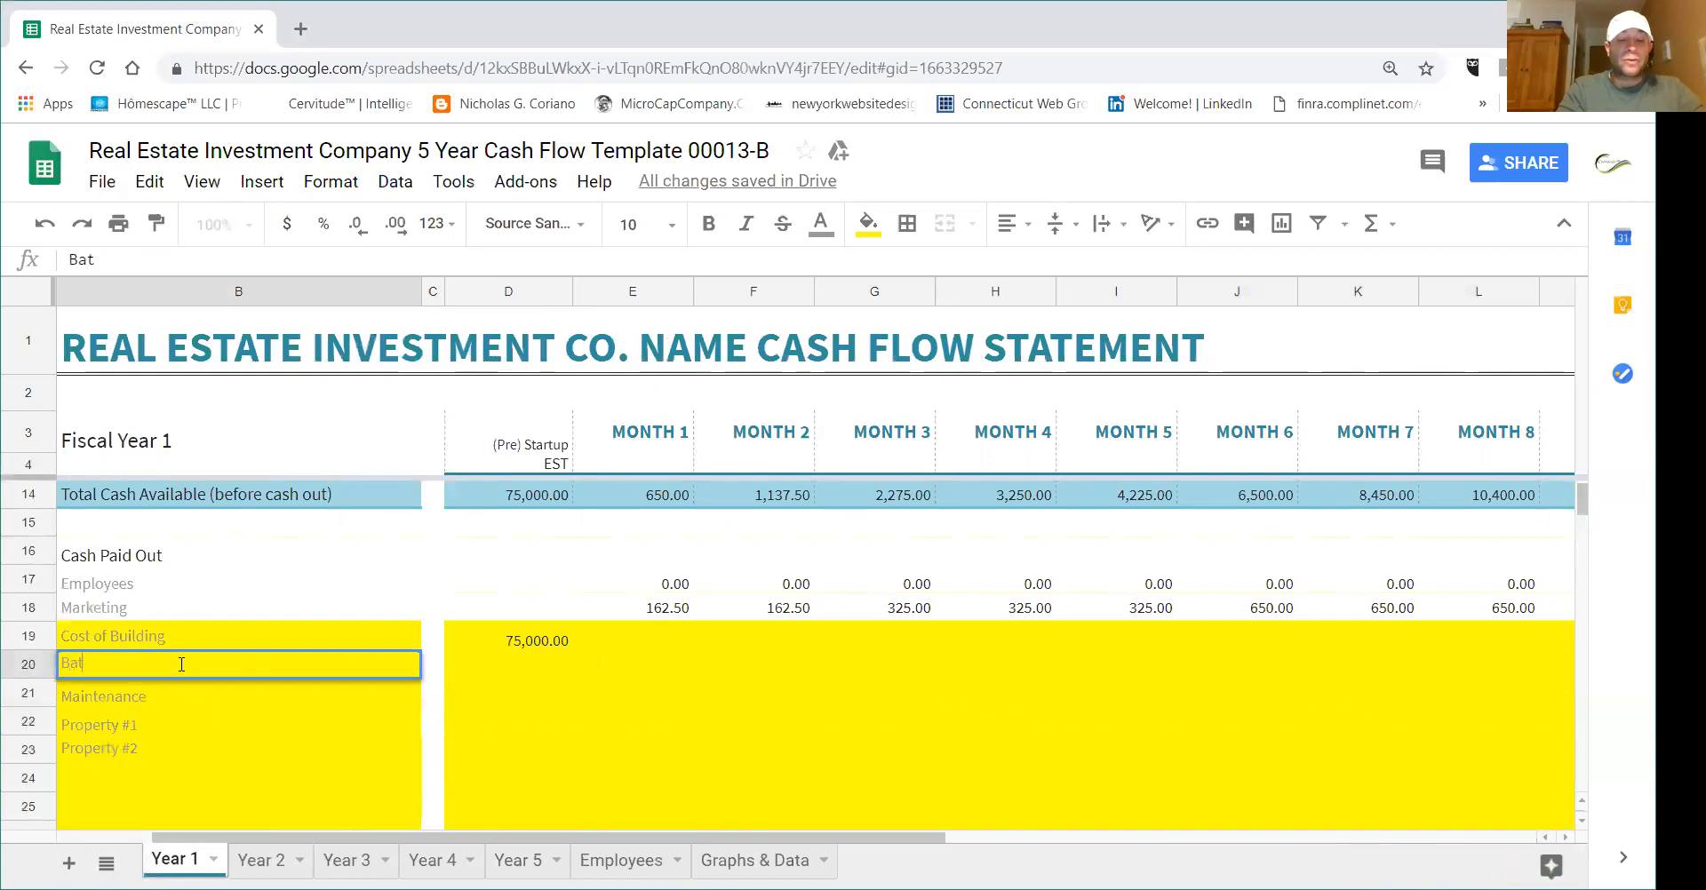
pyautogui.write('hroom')
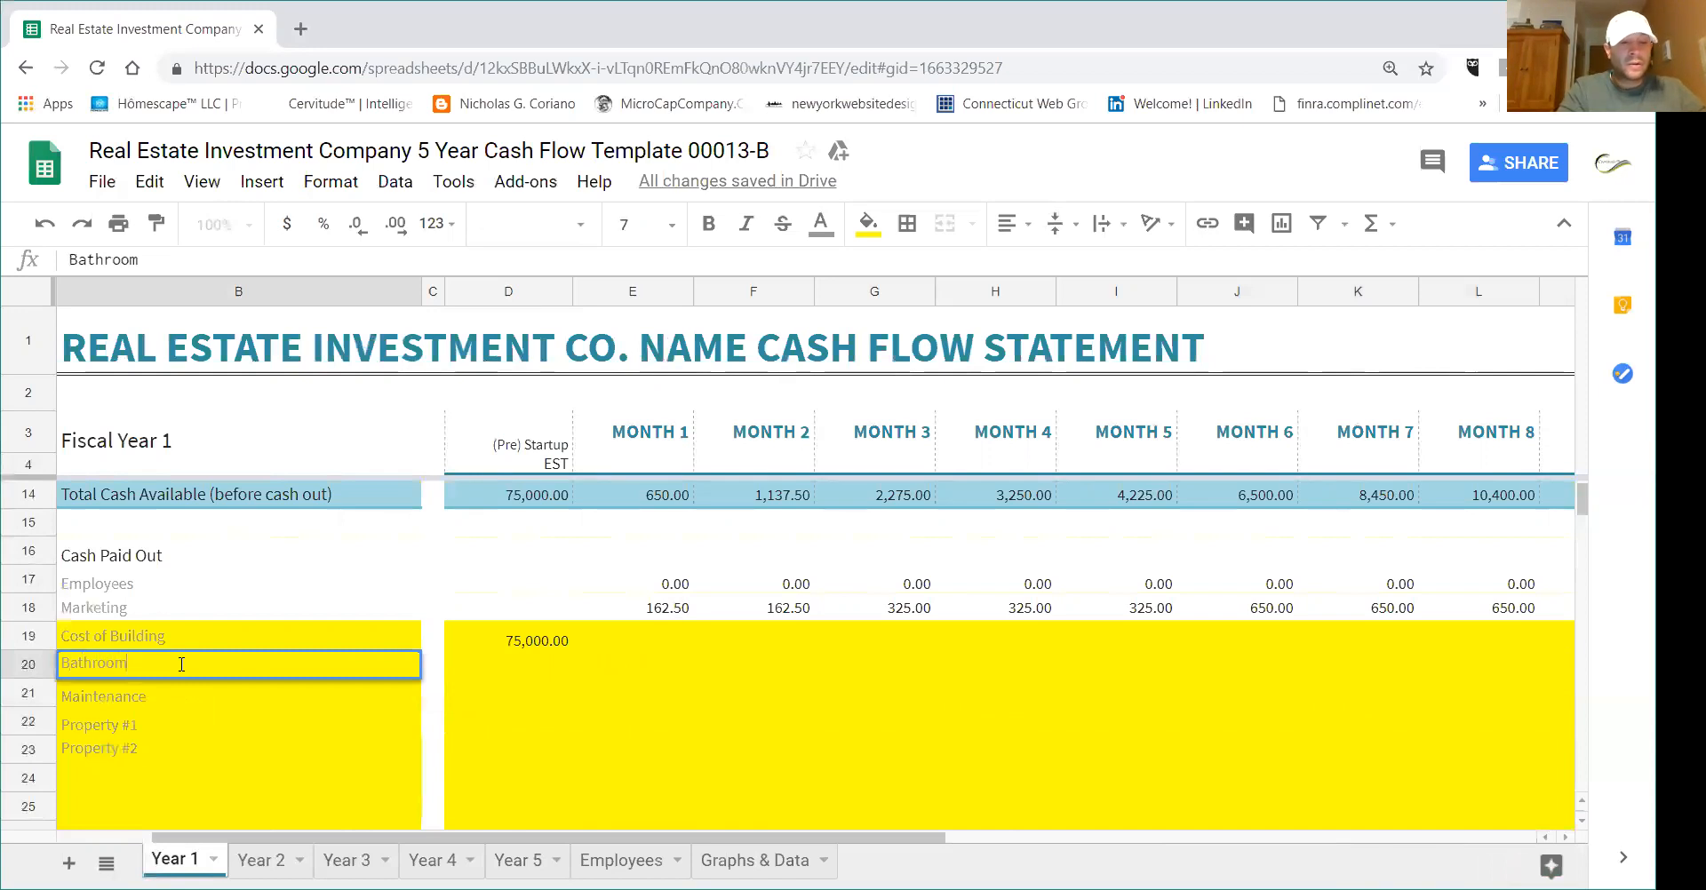
pyautogui.write(' Renovation')
pyautogui.press('Return')
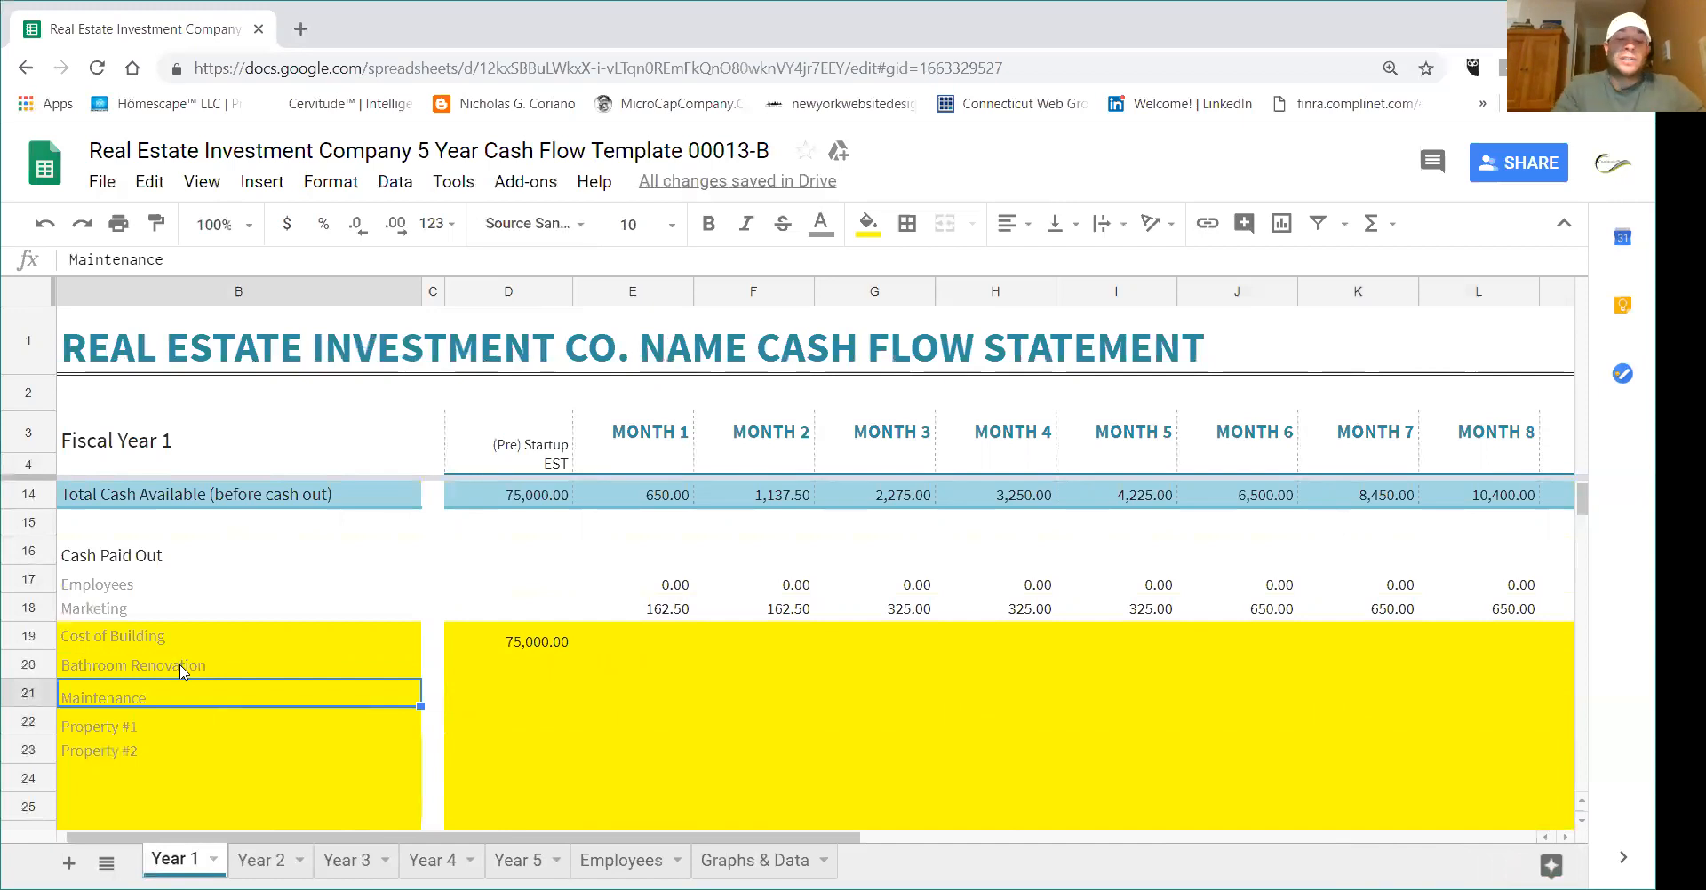
pyautogui.write('Paint')
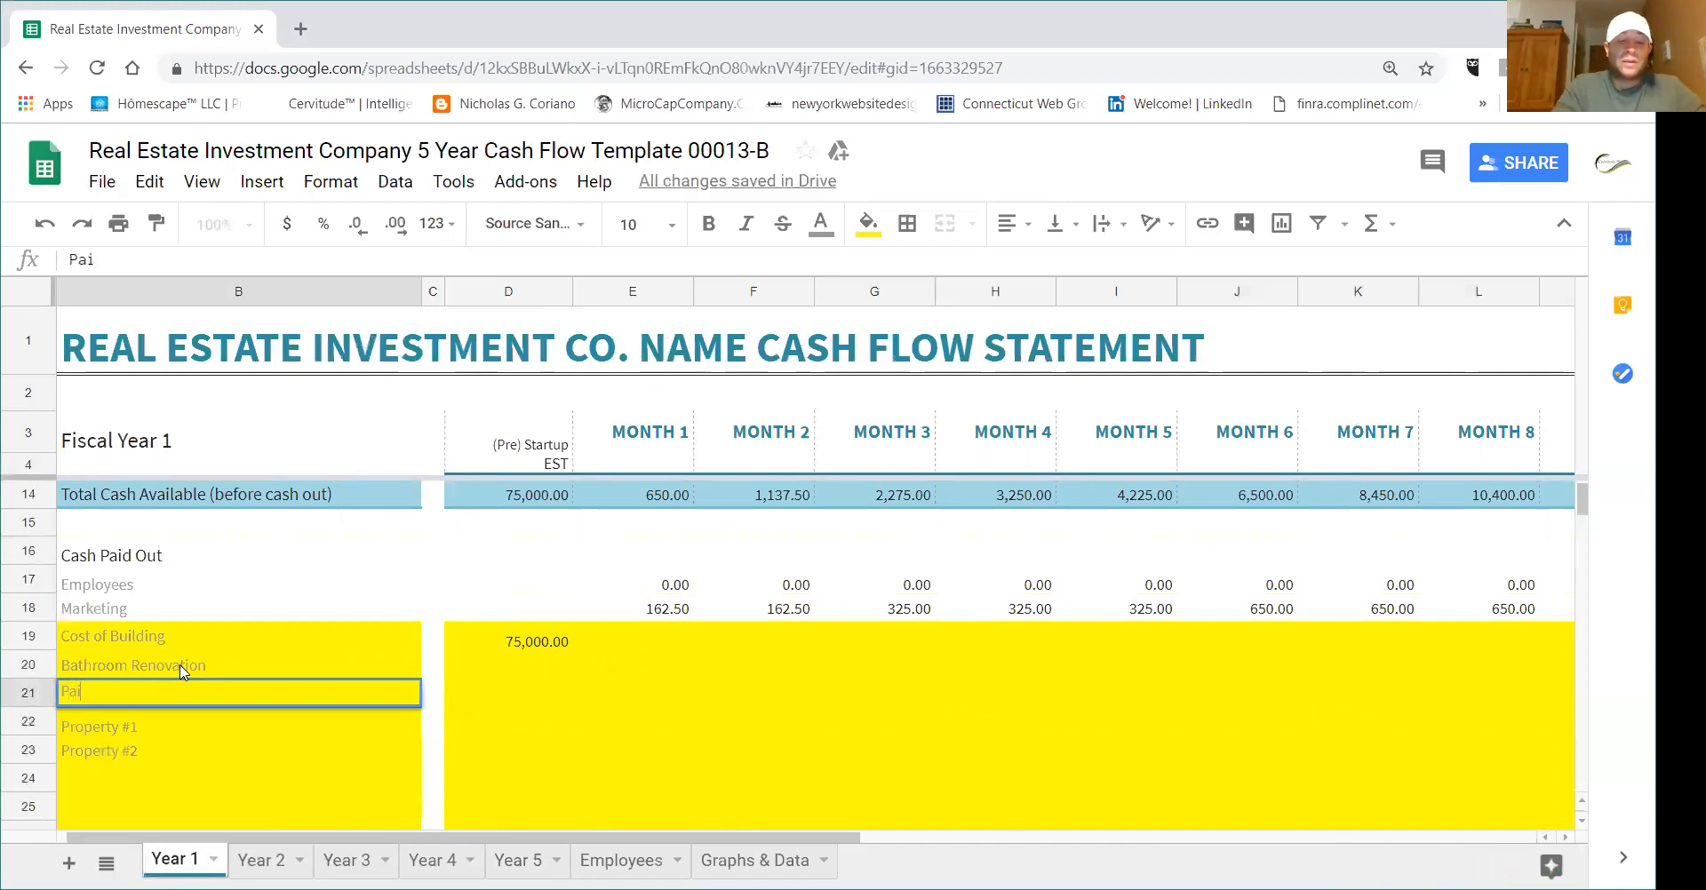
pyautogui.press('Return')
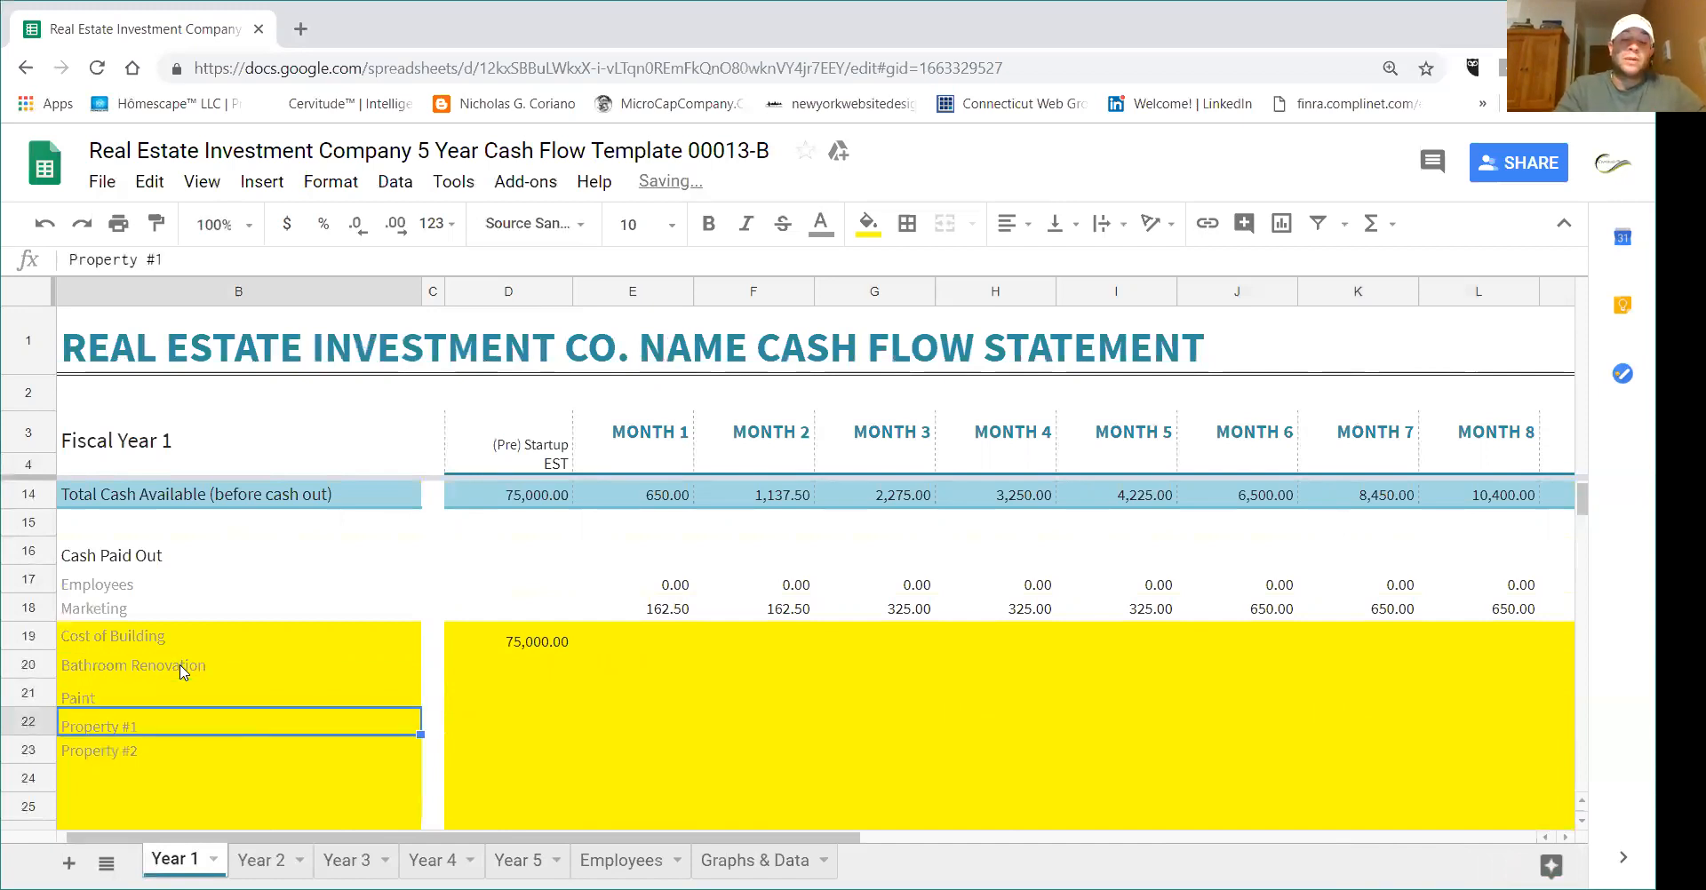
pyautogui.write('Flooring')
pyautogui.press('Return')
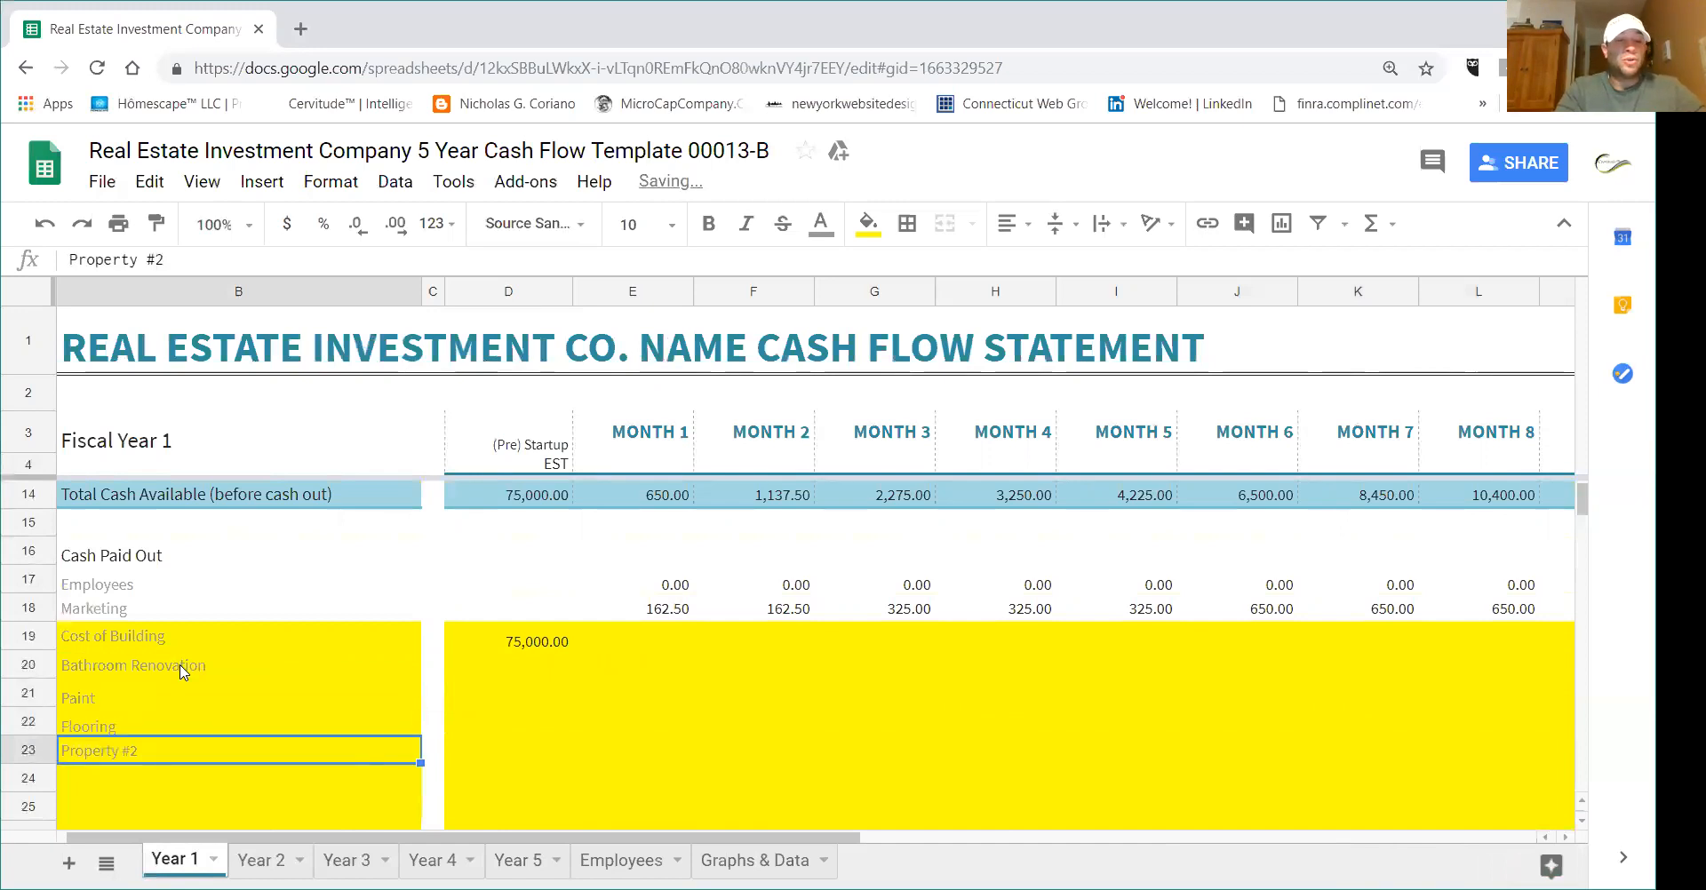
pyautogui.write('Plumbing')
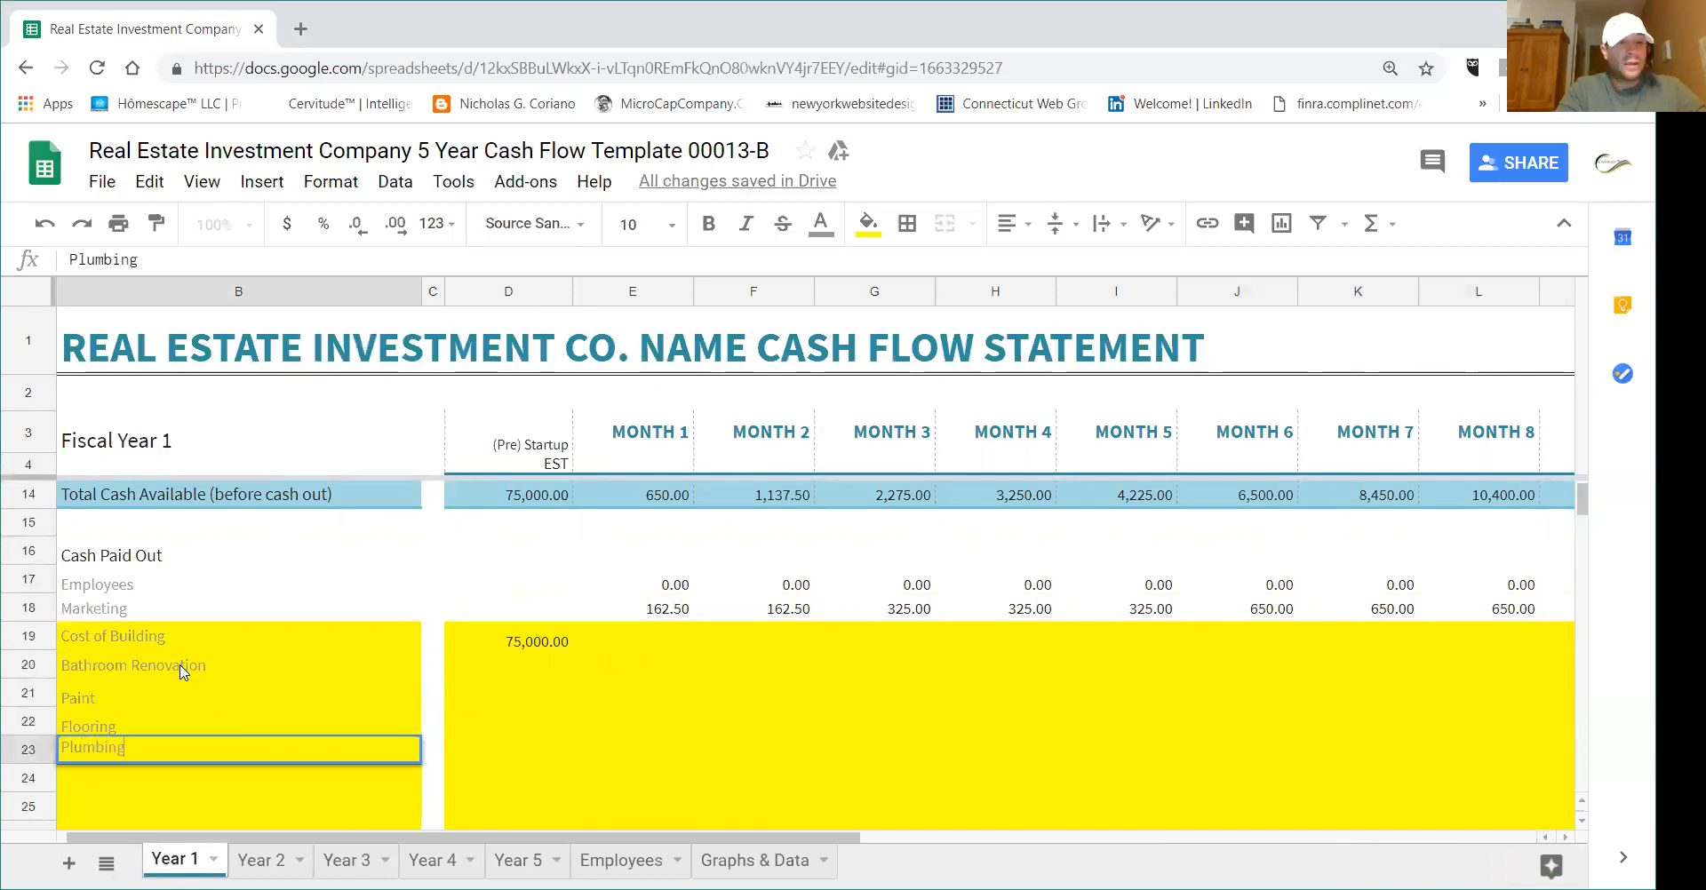
pyautogui.press('Return')
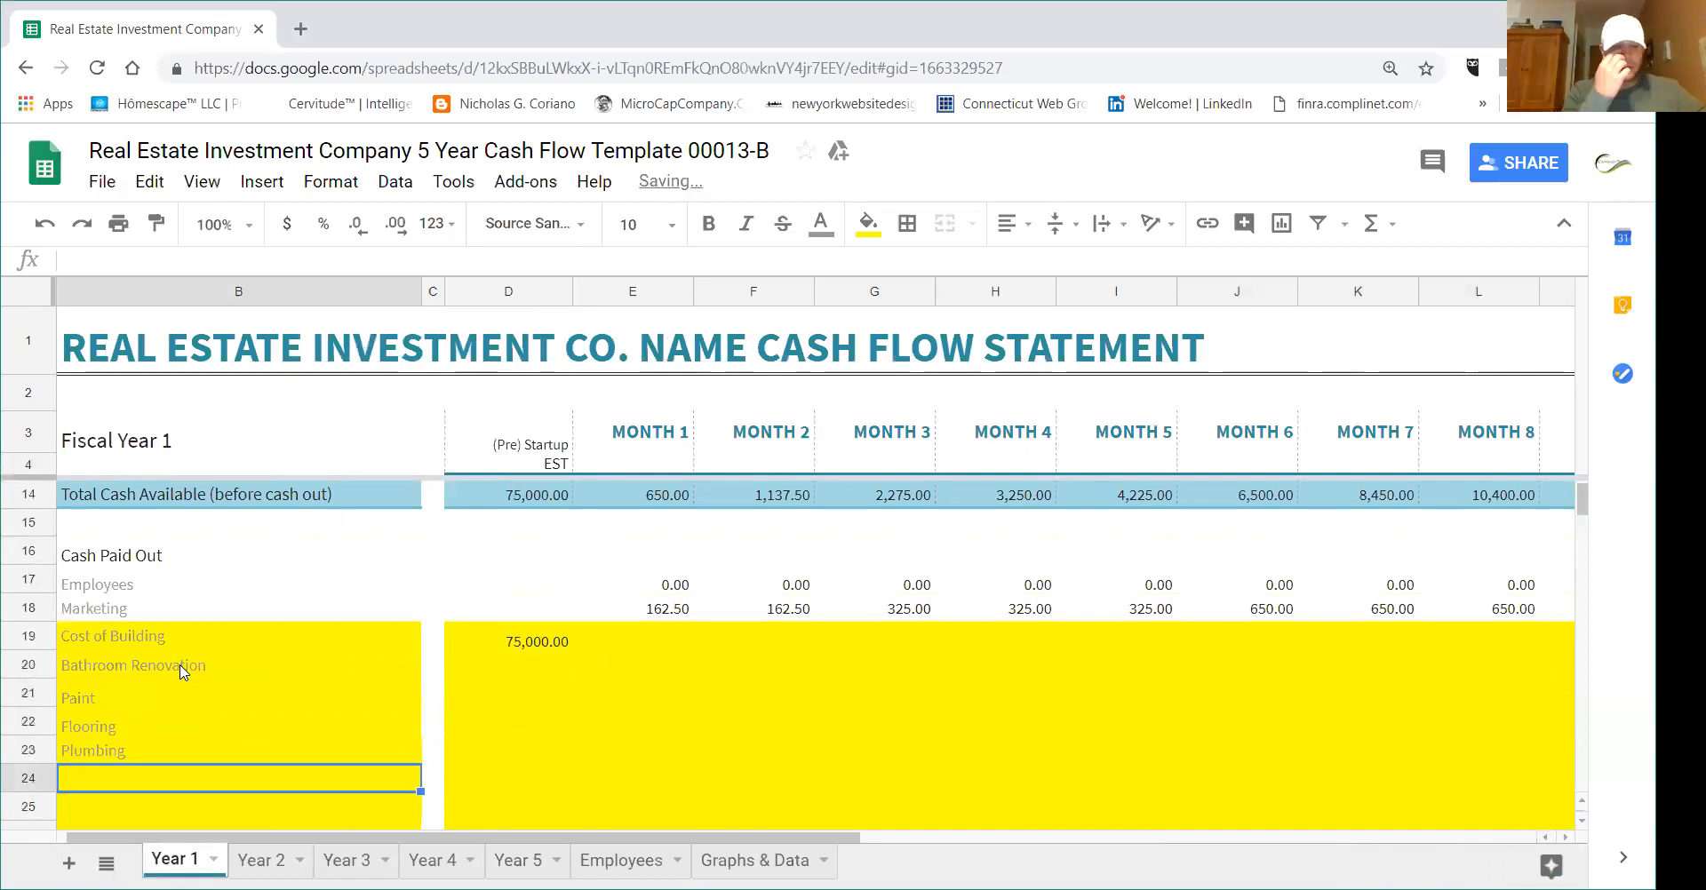
# - Add the expense labels Electrical in B24 and Permits in B25 under Cash Paid Out
pyautogui.write('Ele')
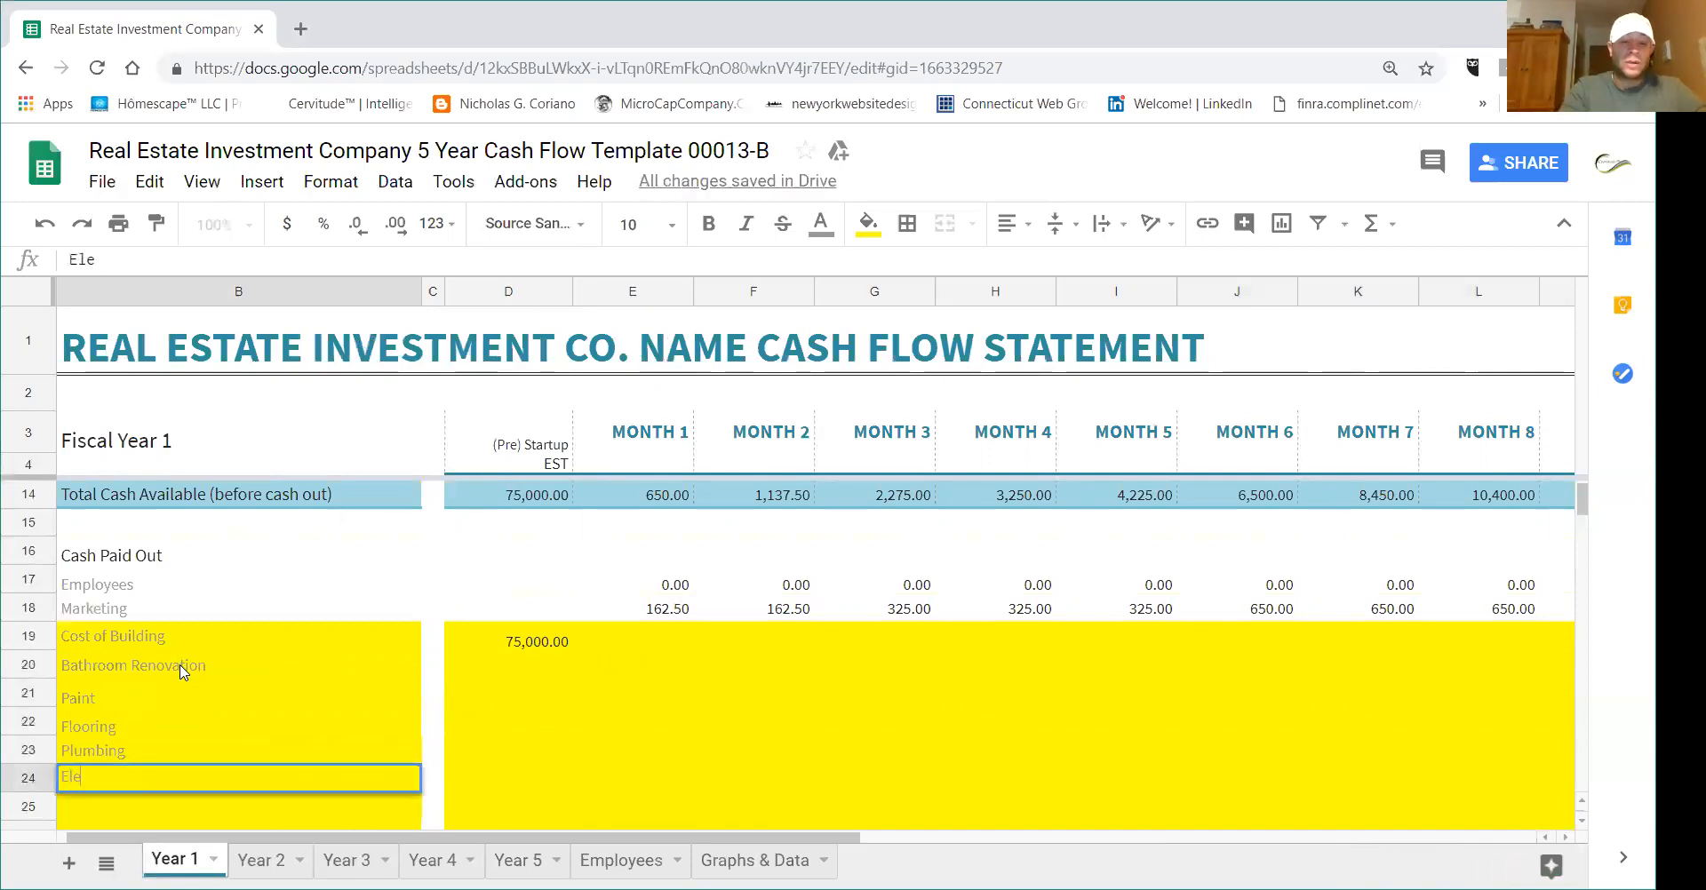
pyautogui.write('ctrical')
pyautogui.press('Return')
pyautogui.write('P')
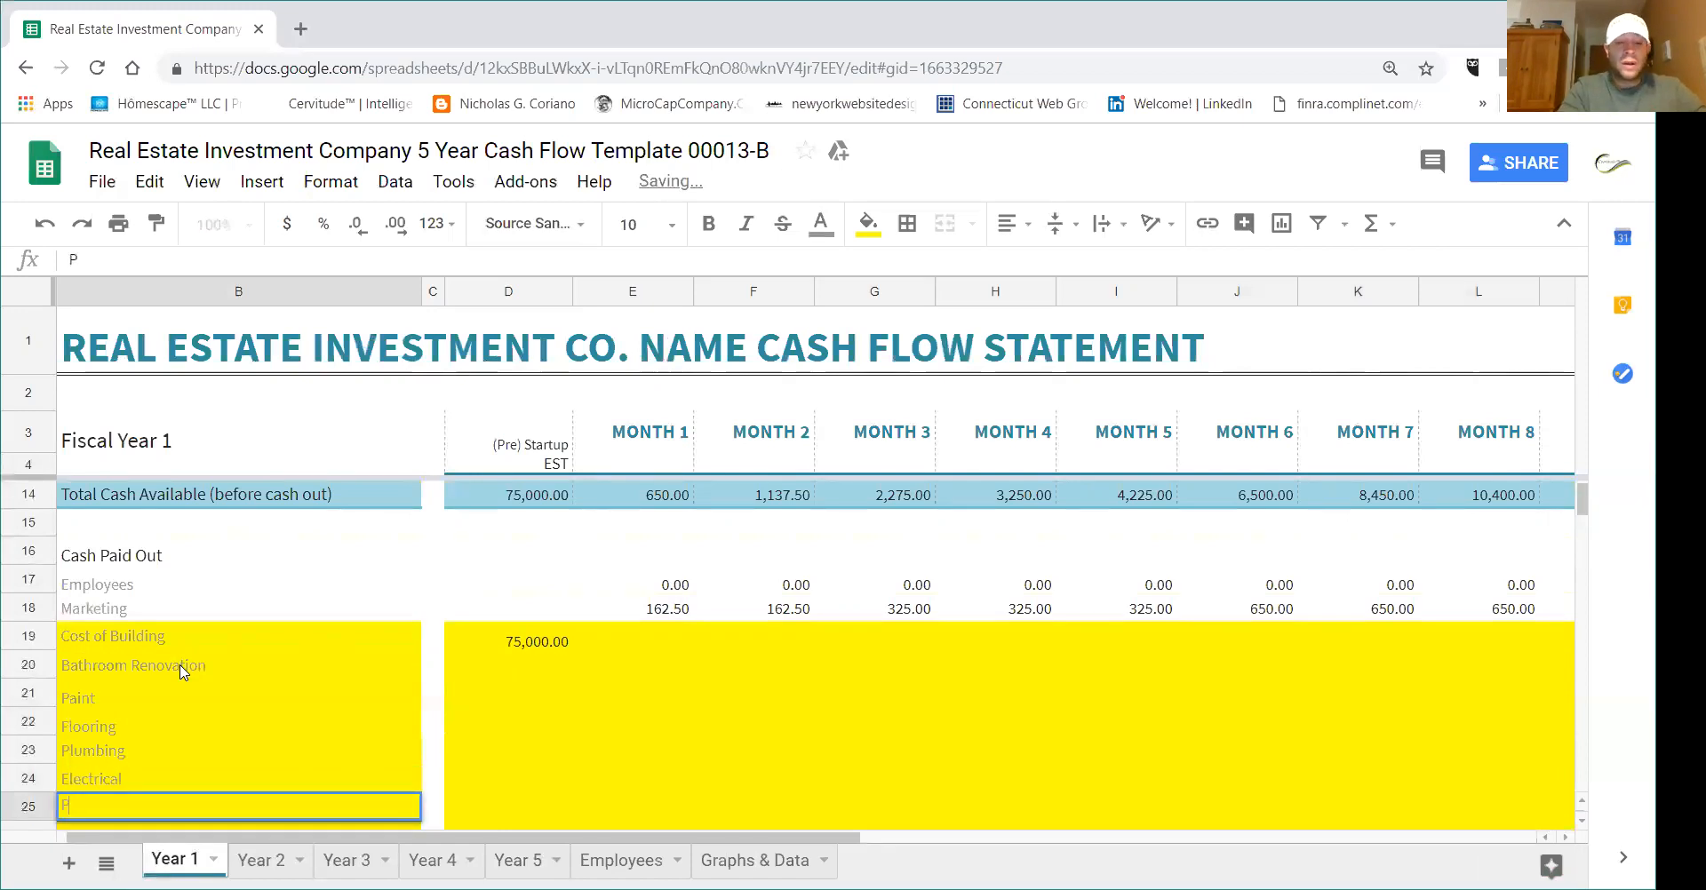
pyautogui.write('ermits')
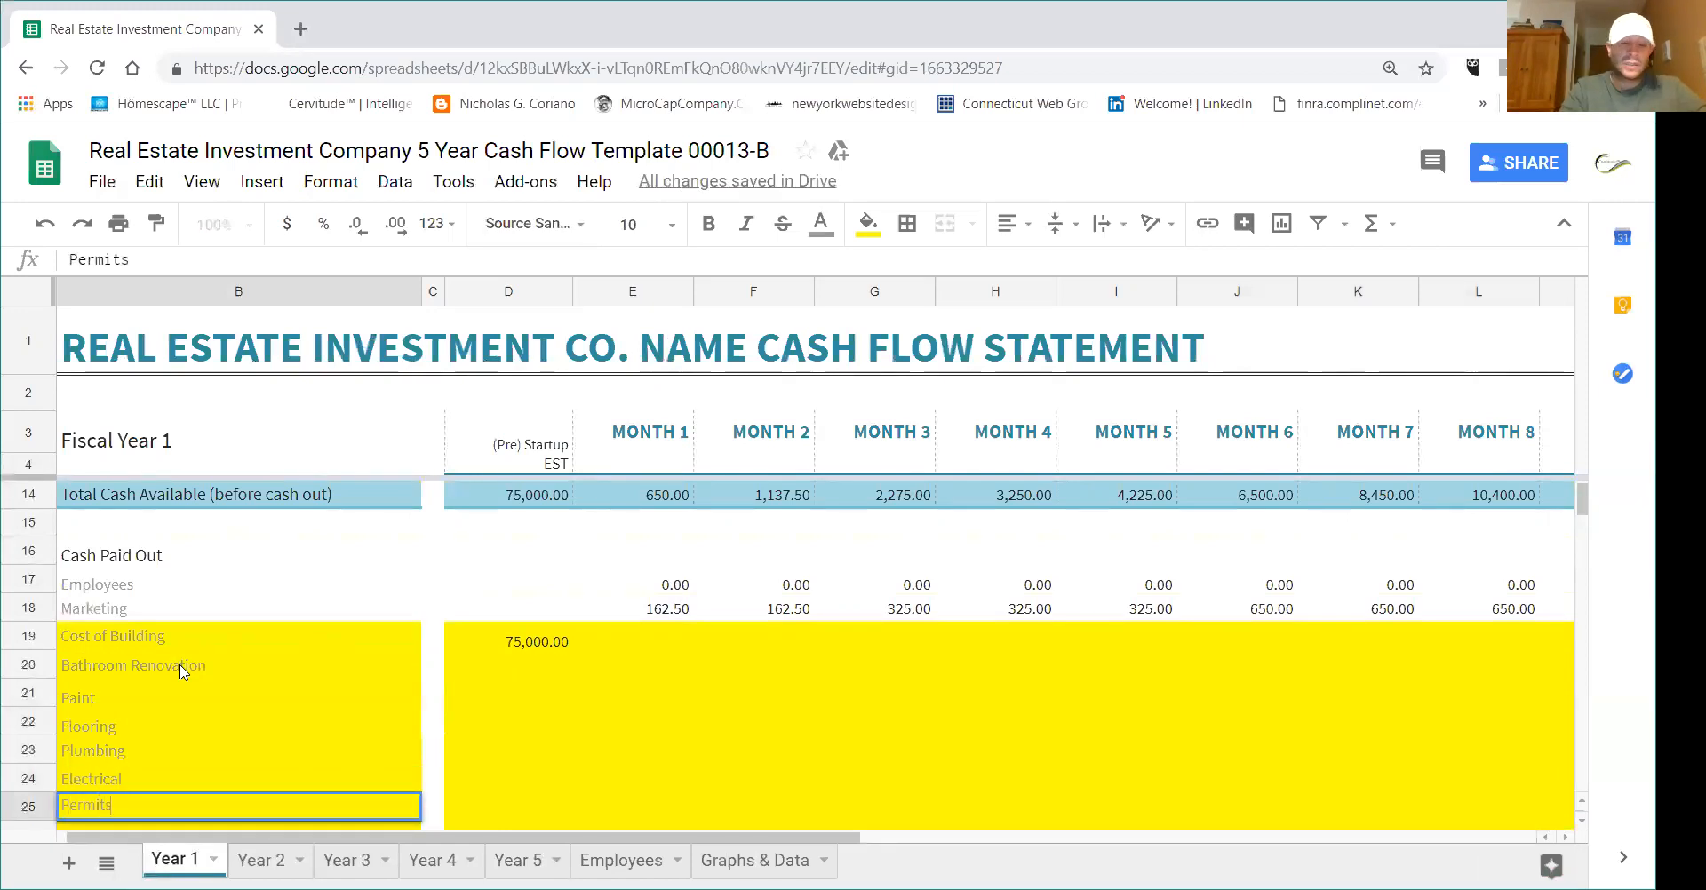
pyautogui.press('Return')
# - Relabel the Cash Inflow rows B10 and B11 as Rents from Apartments and Rents from Retail
pyautogui.scroll(2, 168, 673)
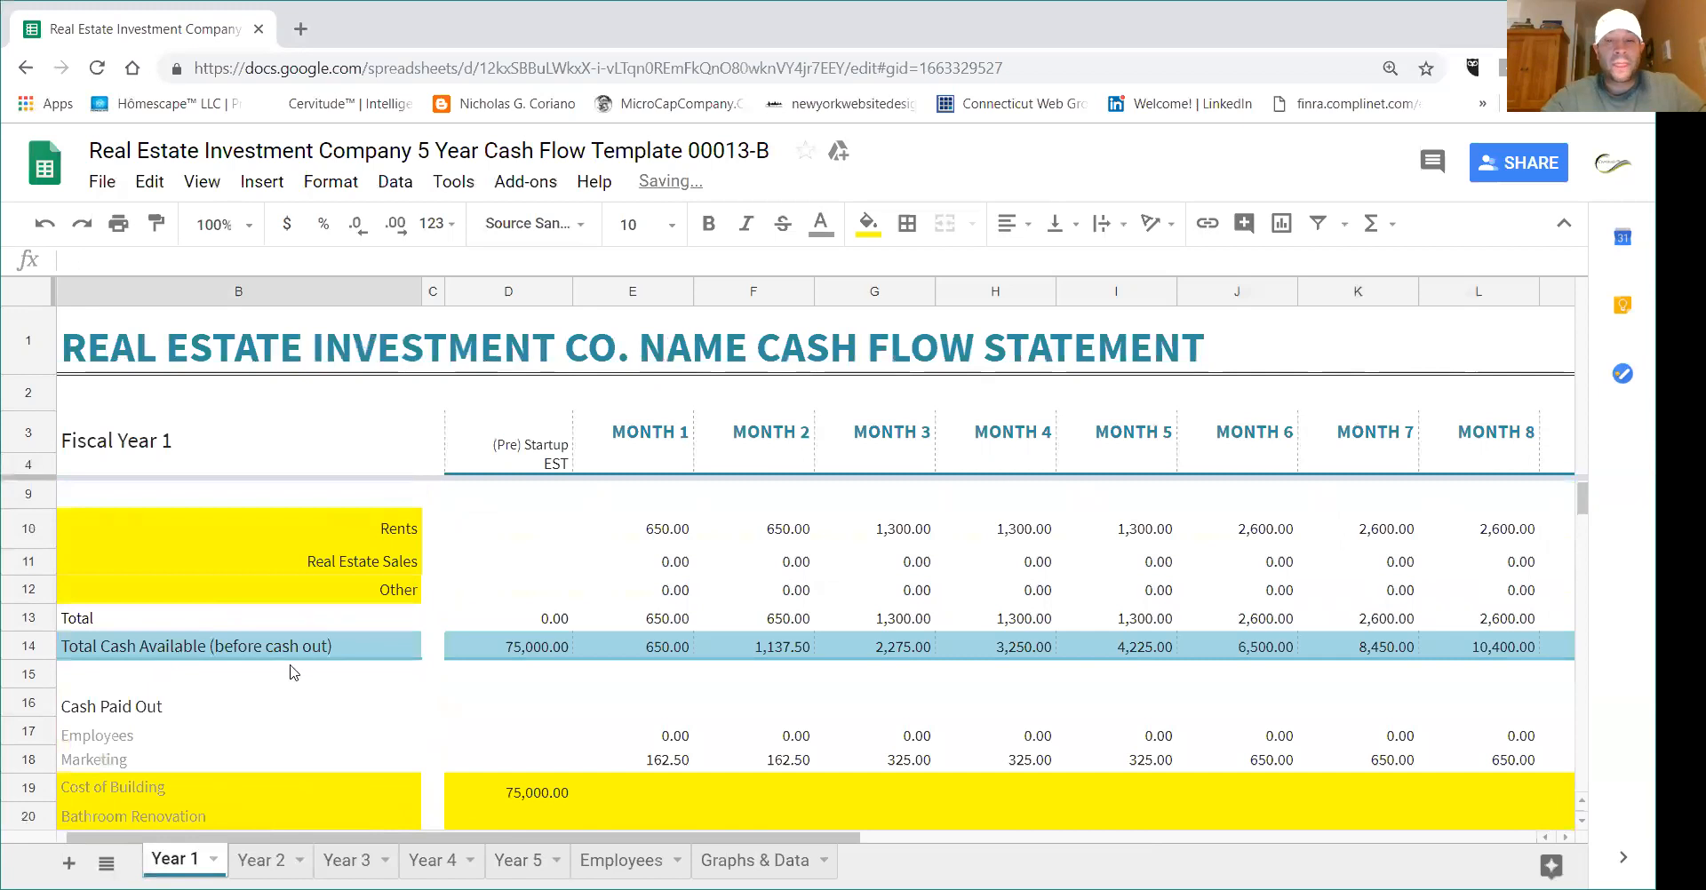
pyautogui.click(398, 570)
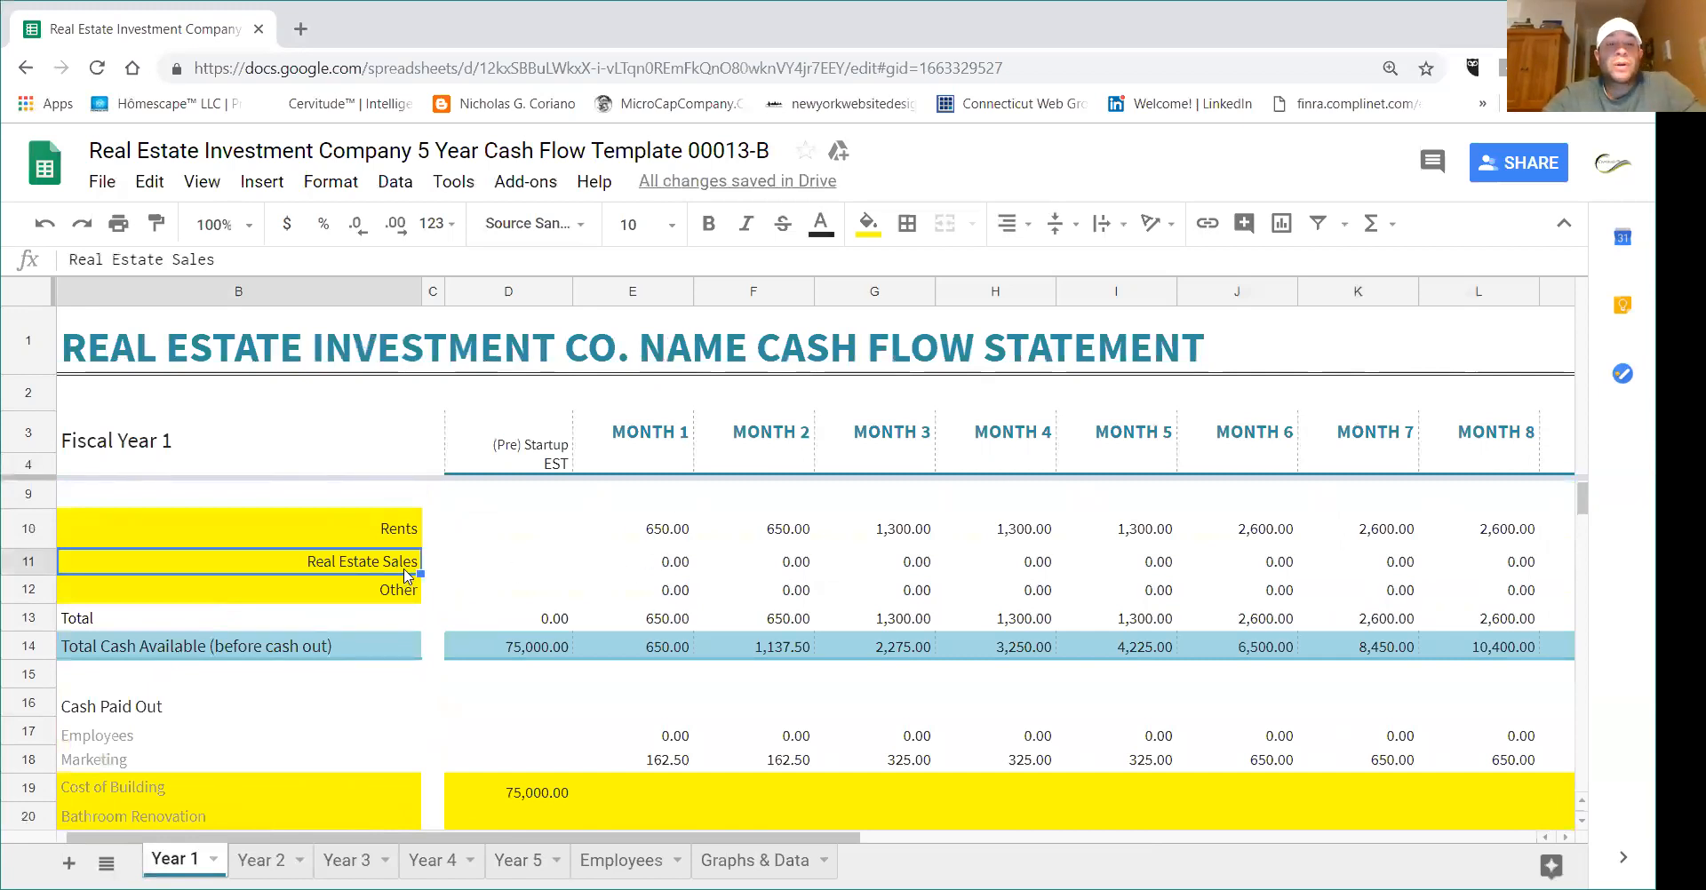
pyautogui.write('L')
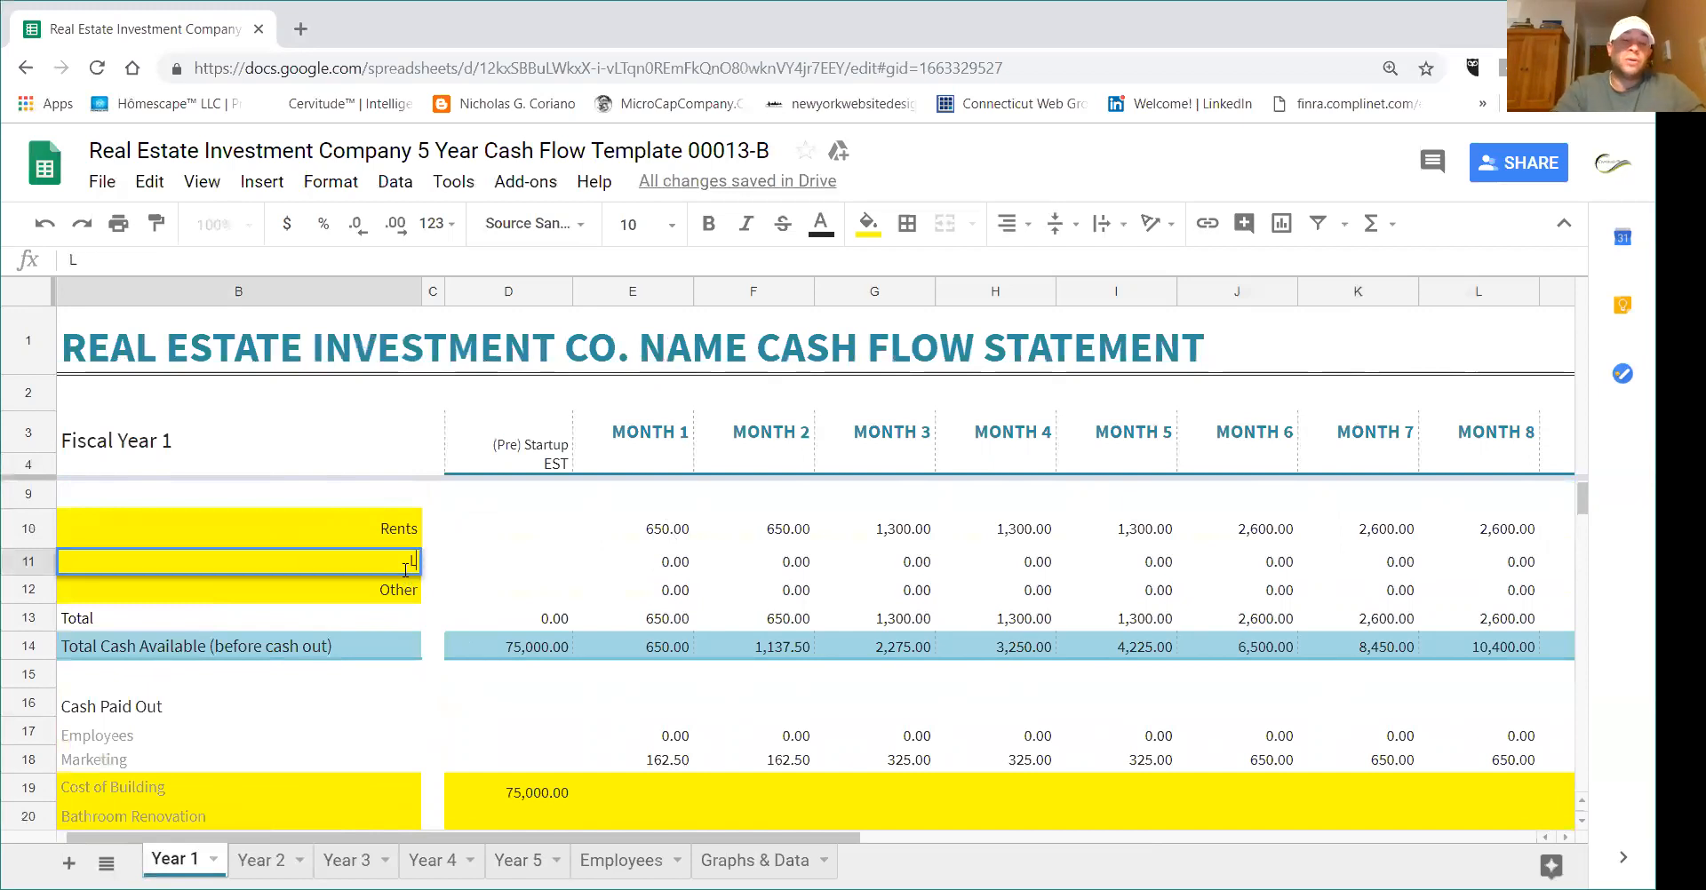
pyautogui.press('Up')
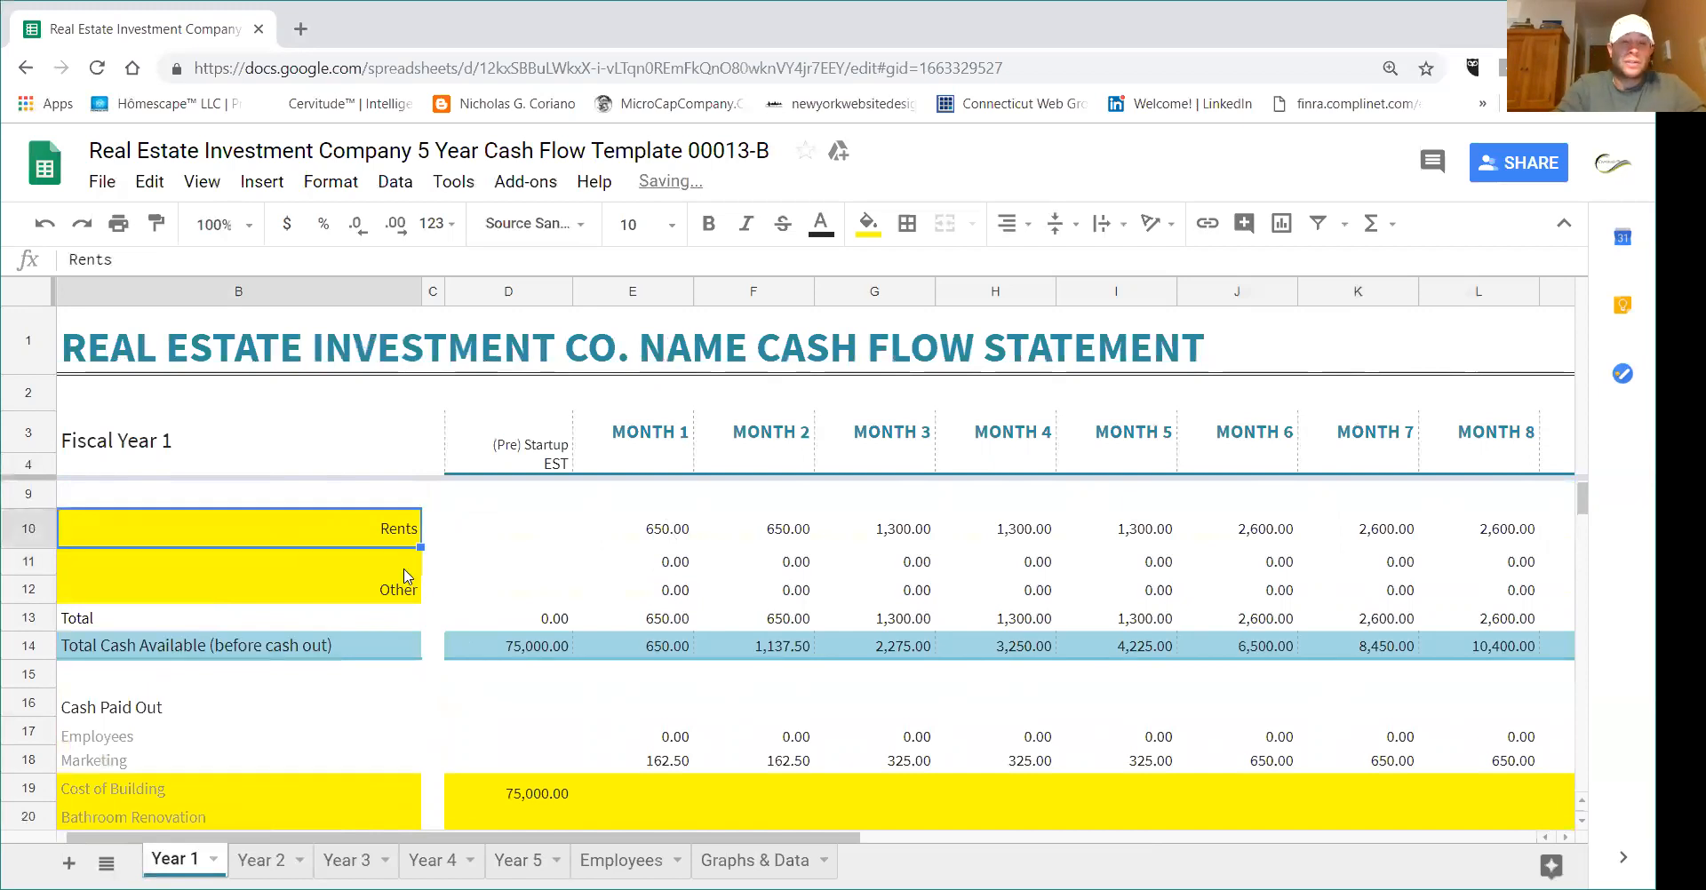
pyautogui.write('Rents from')
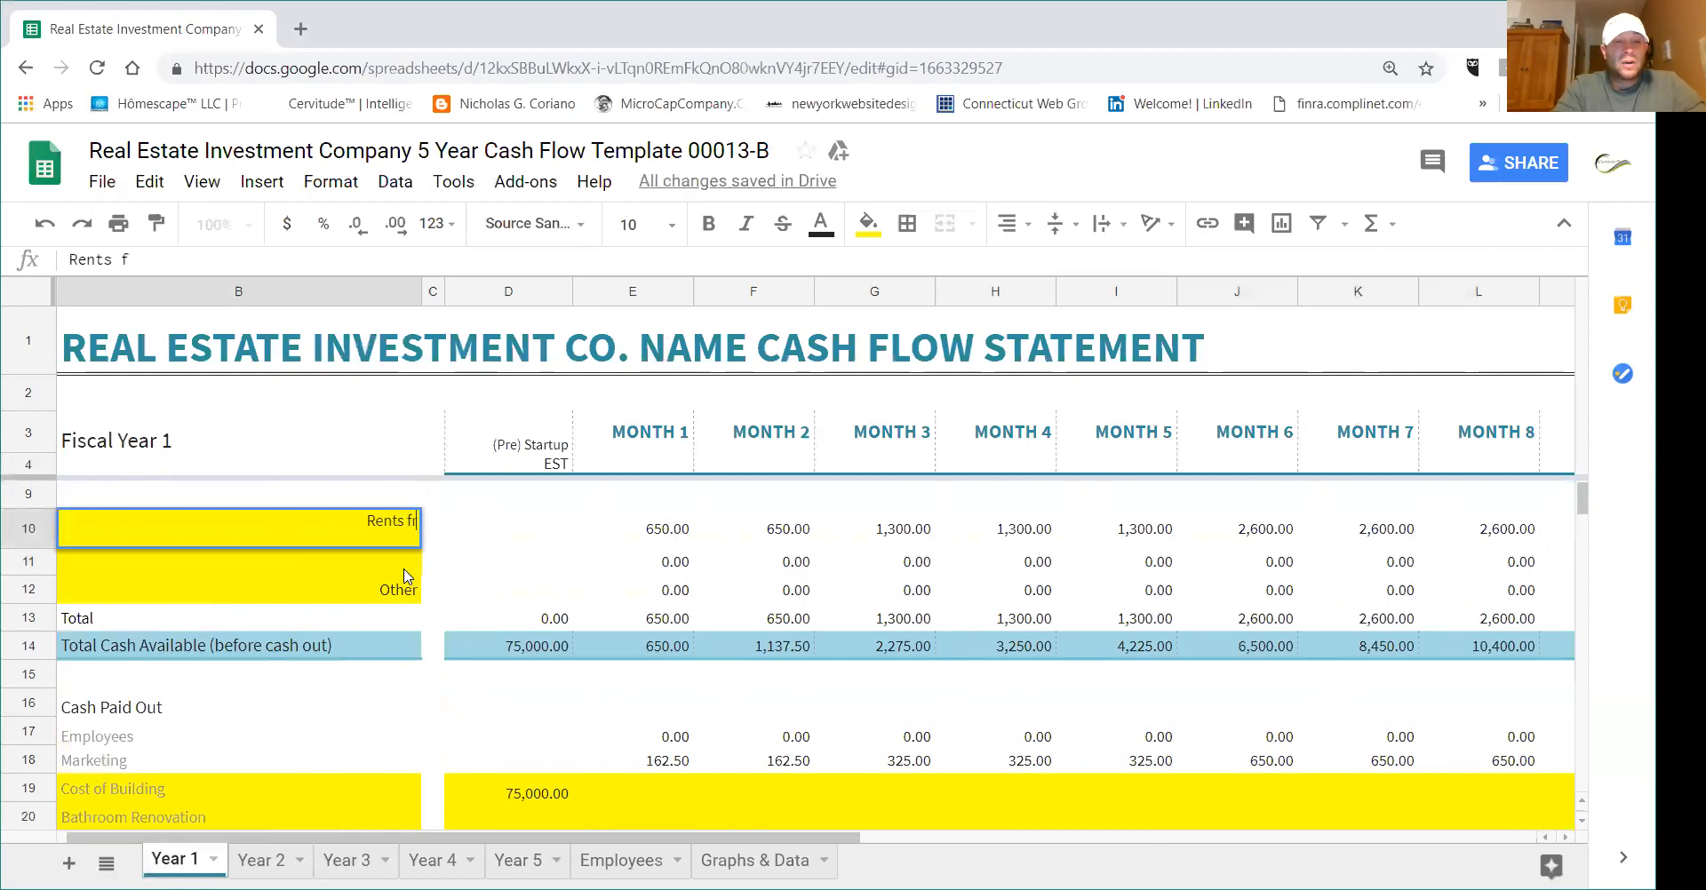
pyautogui.write(' Apartments')
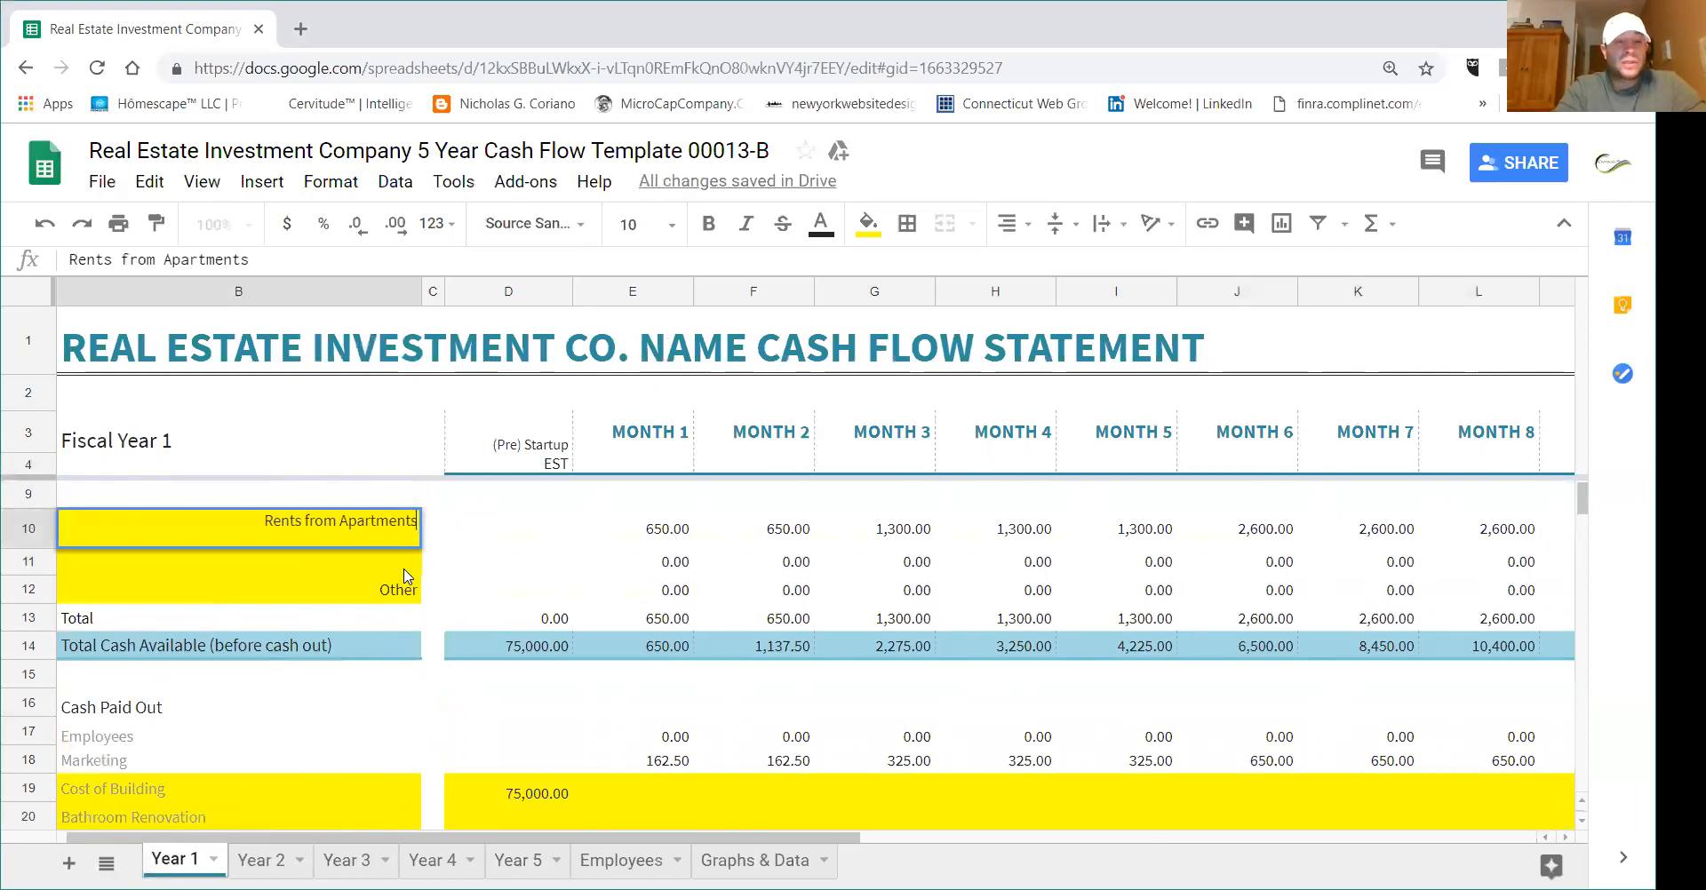
pyautogui.press('Return')
pyautogui.write('Ren')
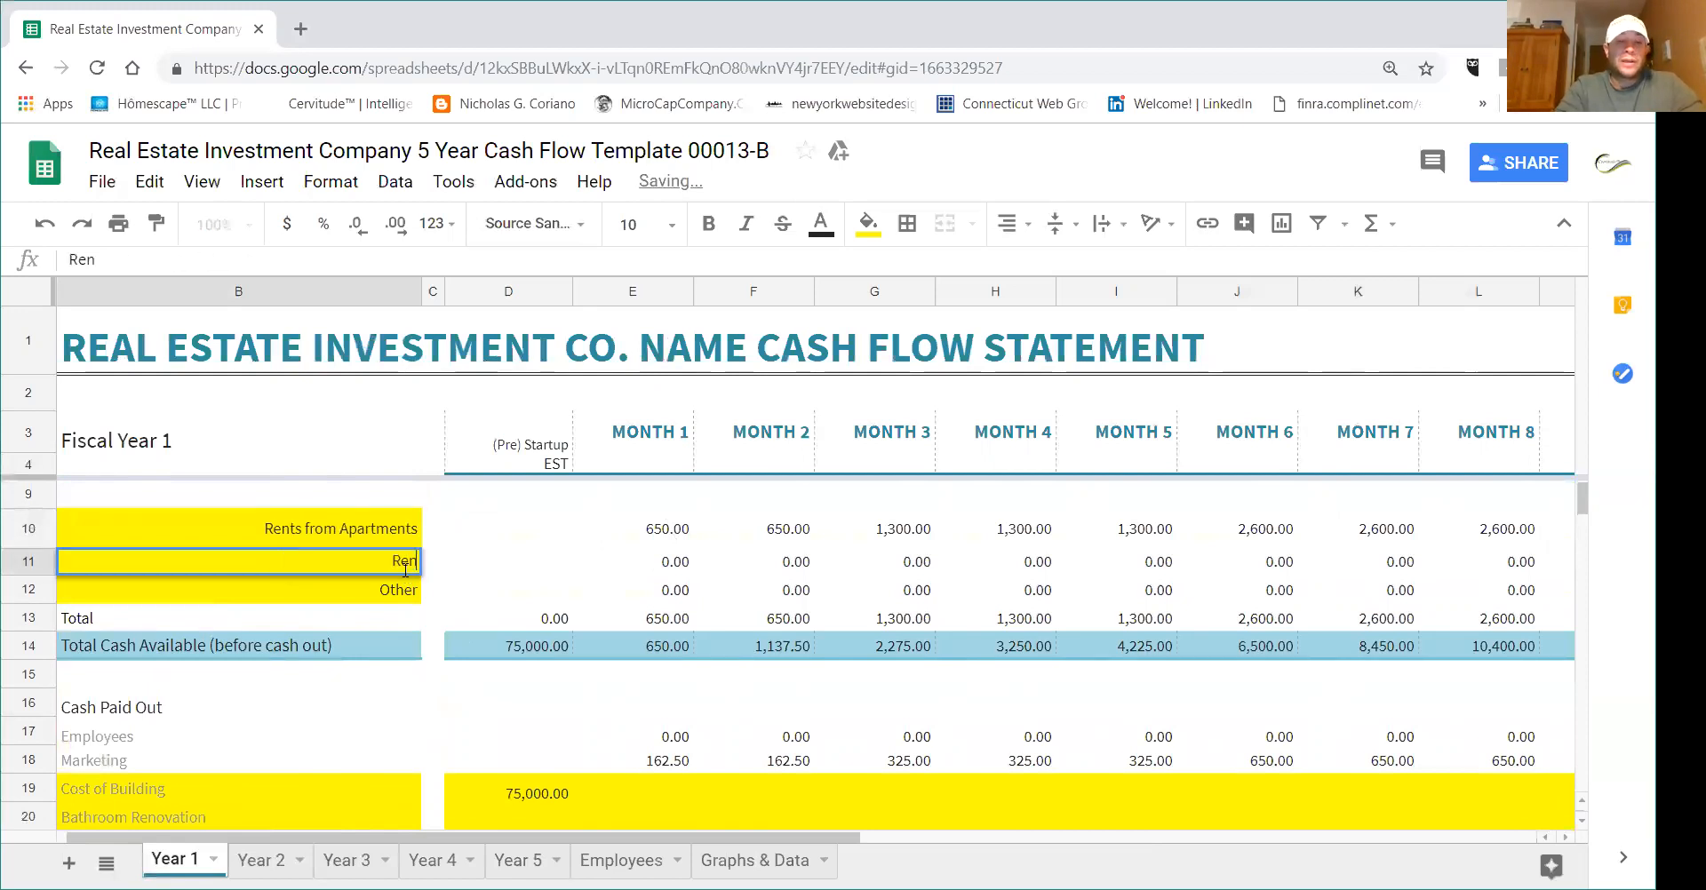
pyautogui.write('ts from Retail')
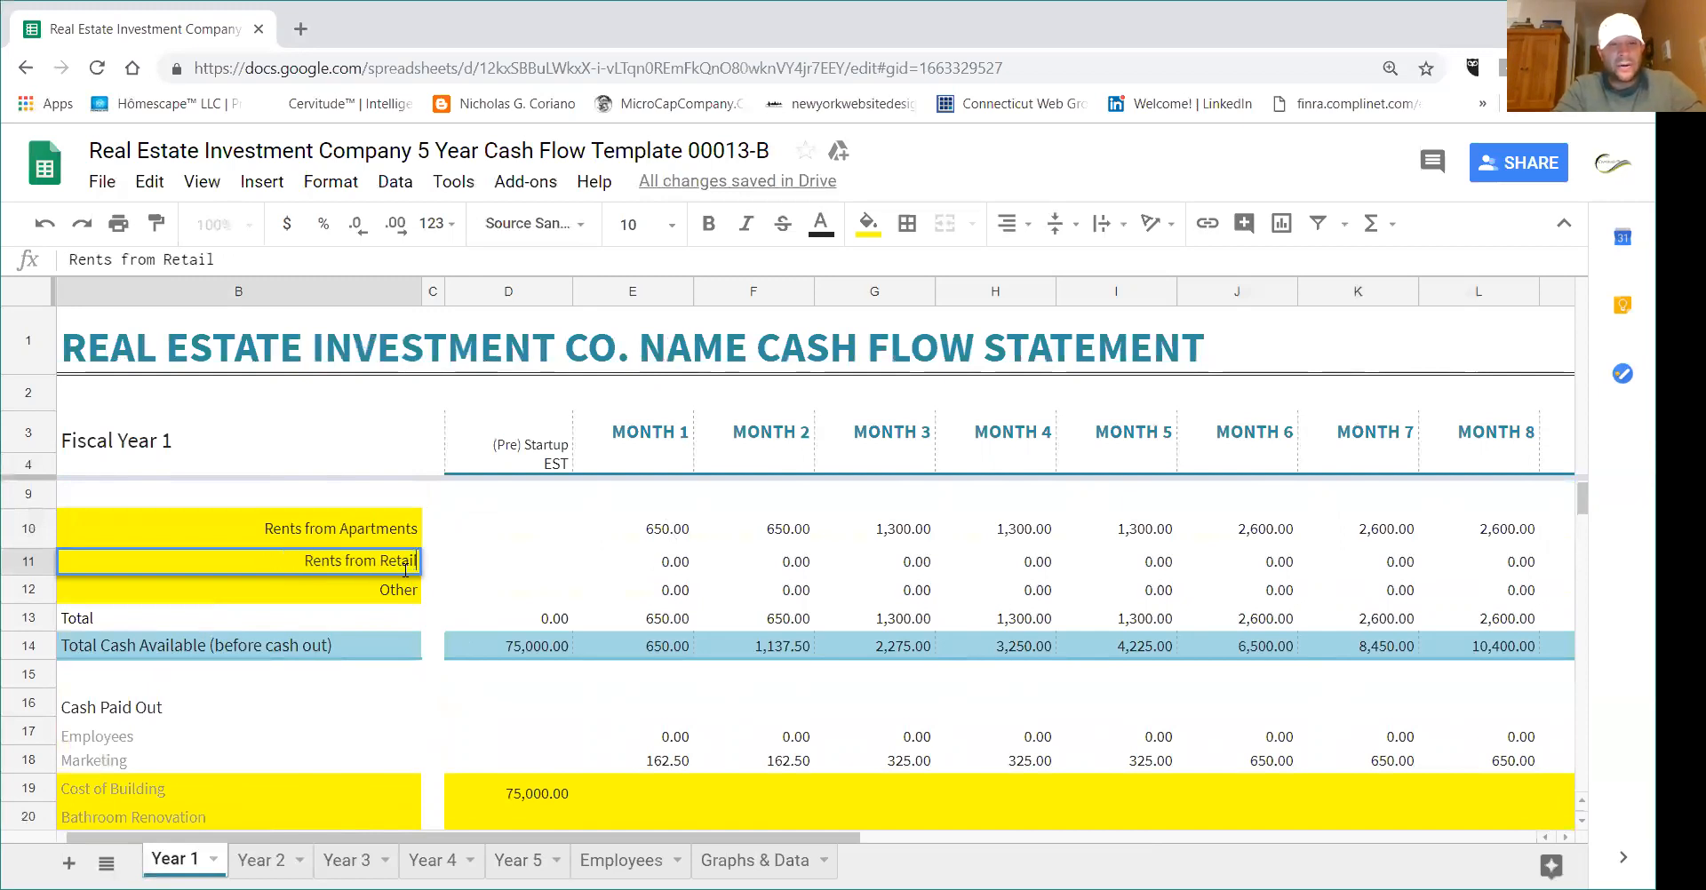
pyautogui.press('Return')
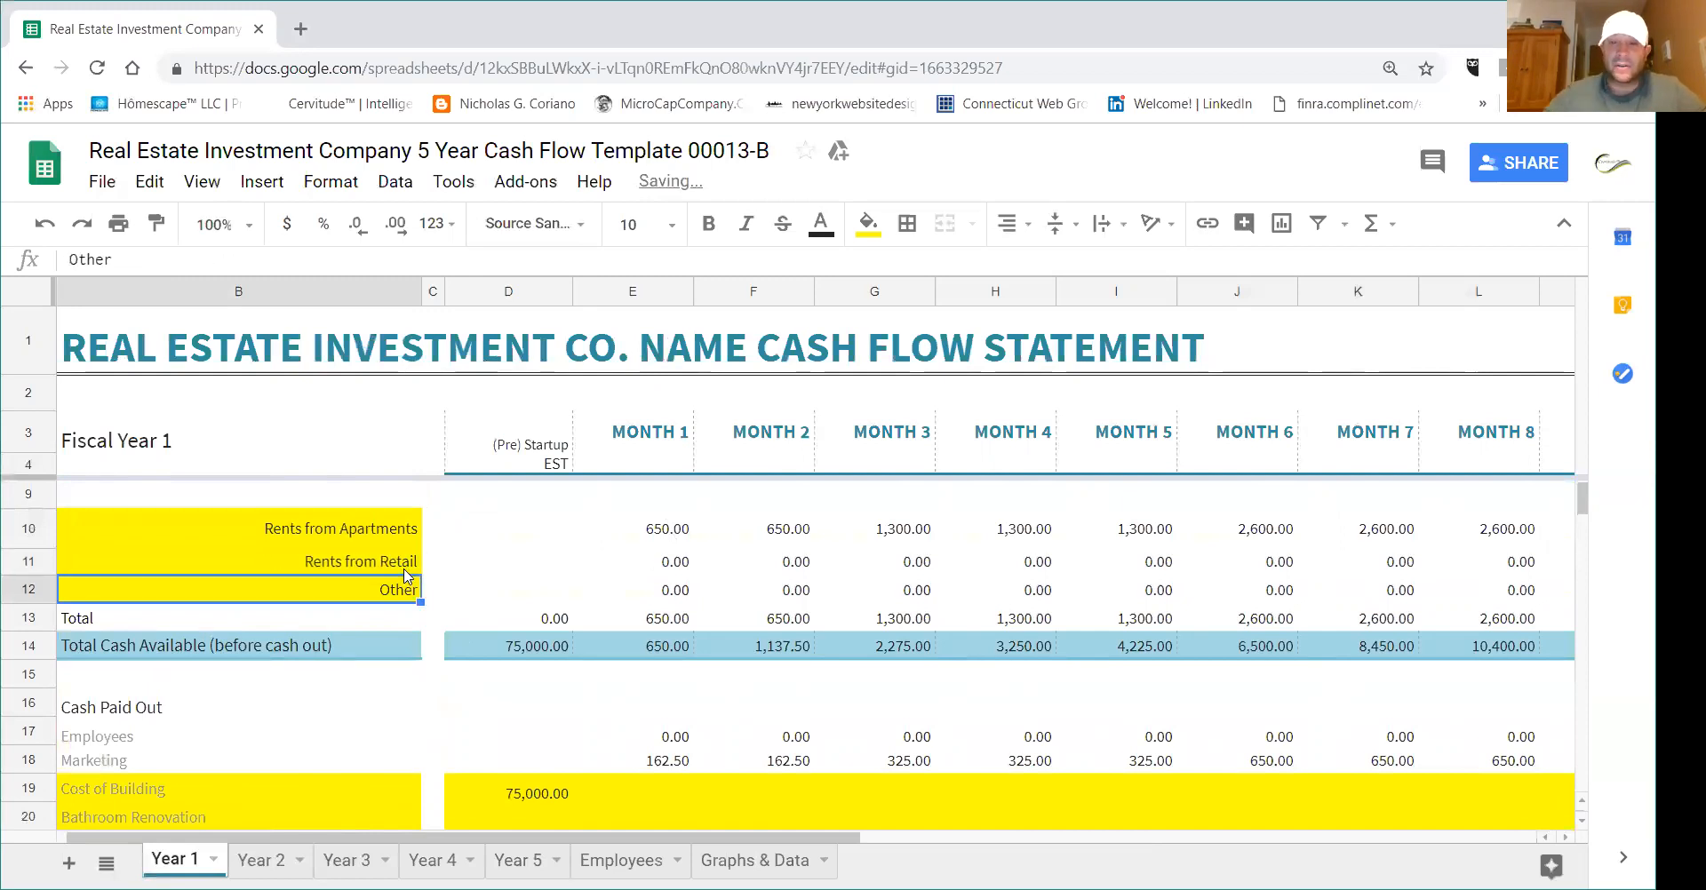
# - Enter 650.00 as the Month 2 Rents from Retail and fill that value across through Month 12
pyautogui.click(798, 565)
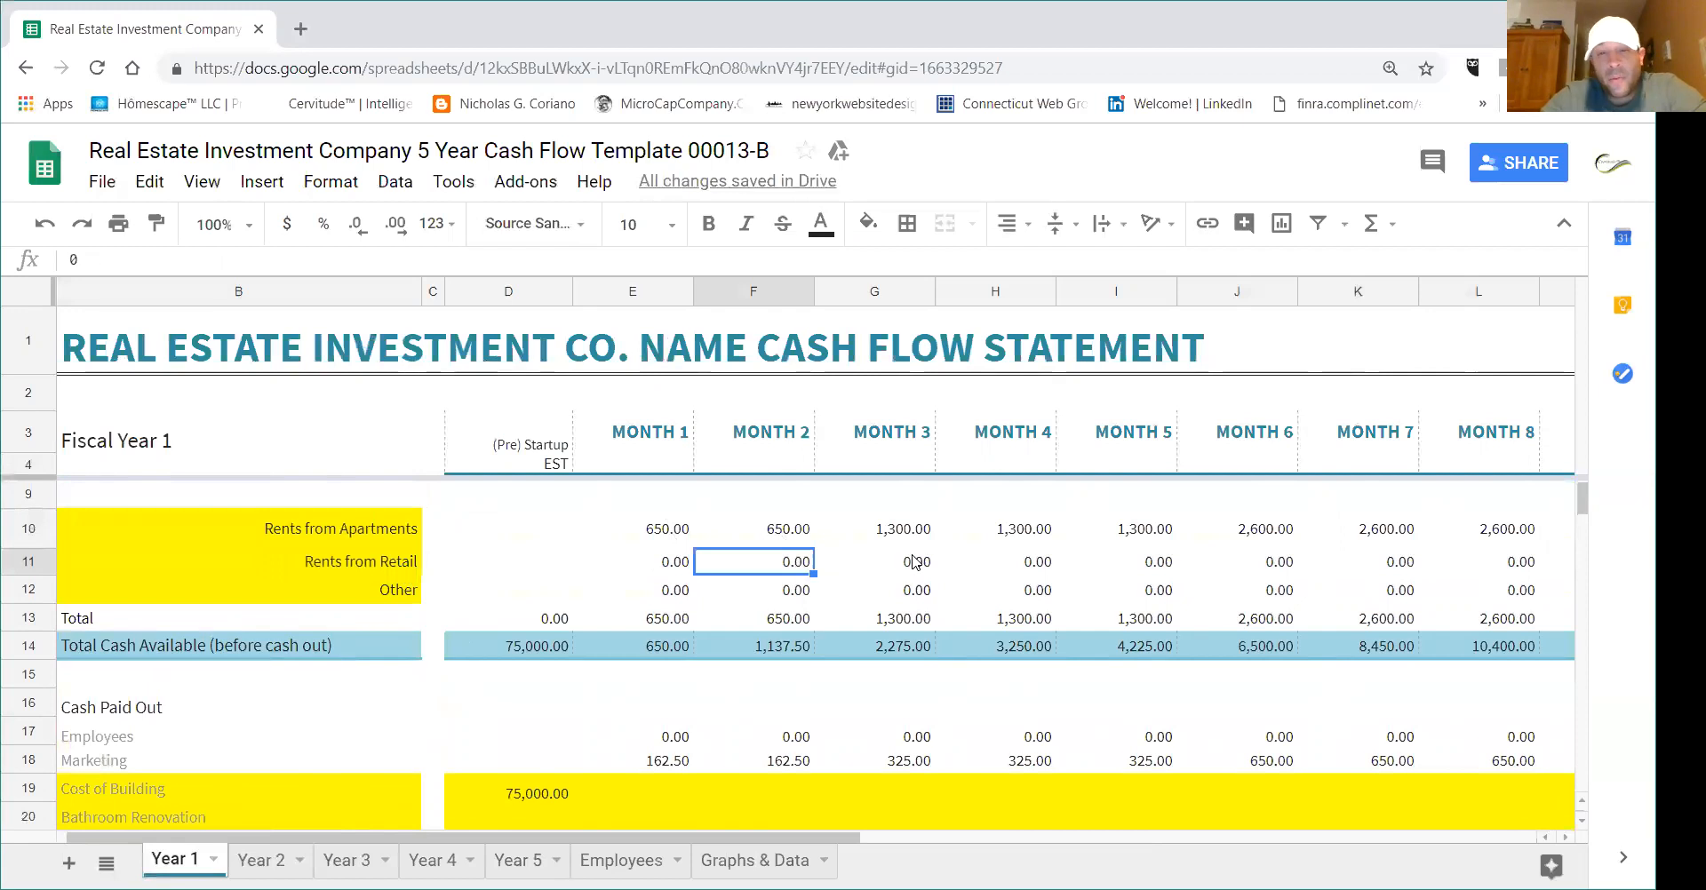
pyautogui.write('650.00')
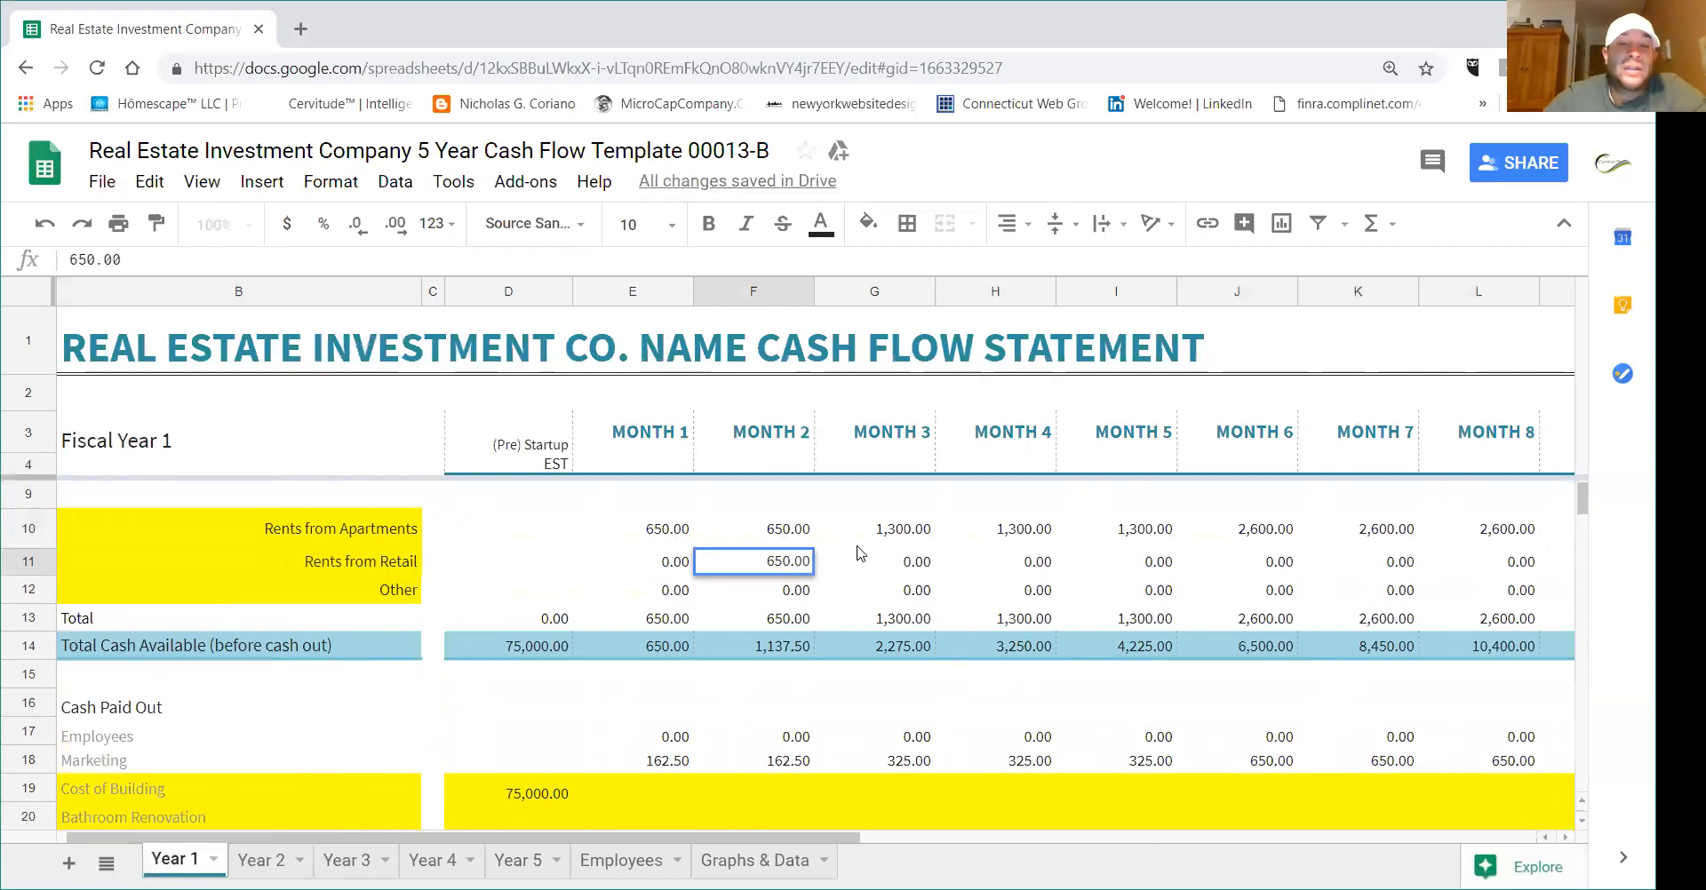
pyautogui.click(853, 591)
pyautogui.click(810, 569)
pyautogui.moveTo(815, 569); pyautogui.dragTo(1360, 578)
pyautogui.hscroll(-1, 1002, 829)
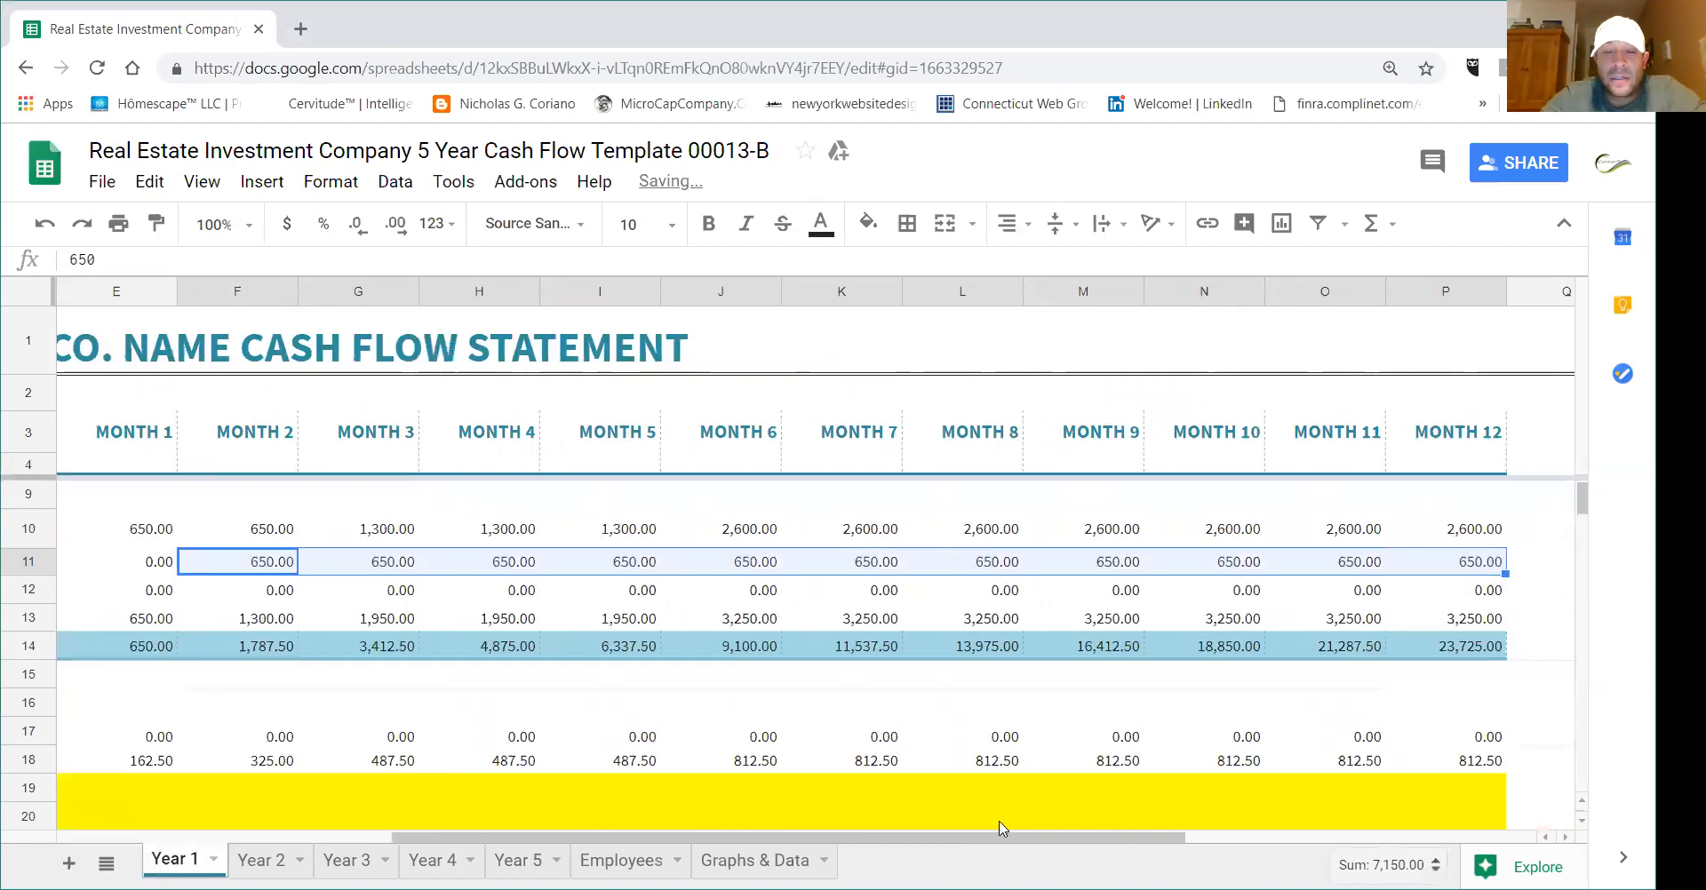
pyautogui.hscroll(-3, 1002, 830)
pyautogui.press('Down')
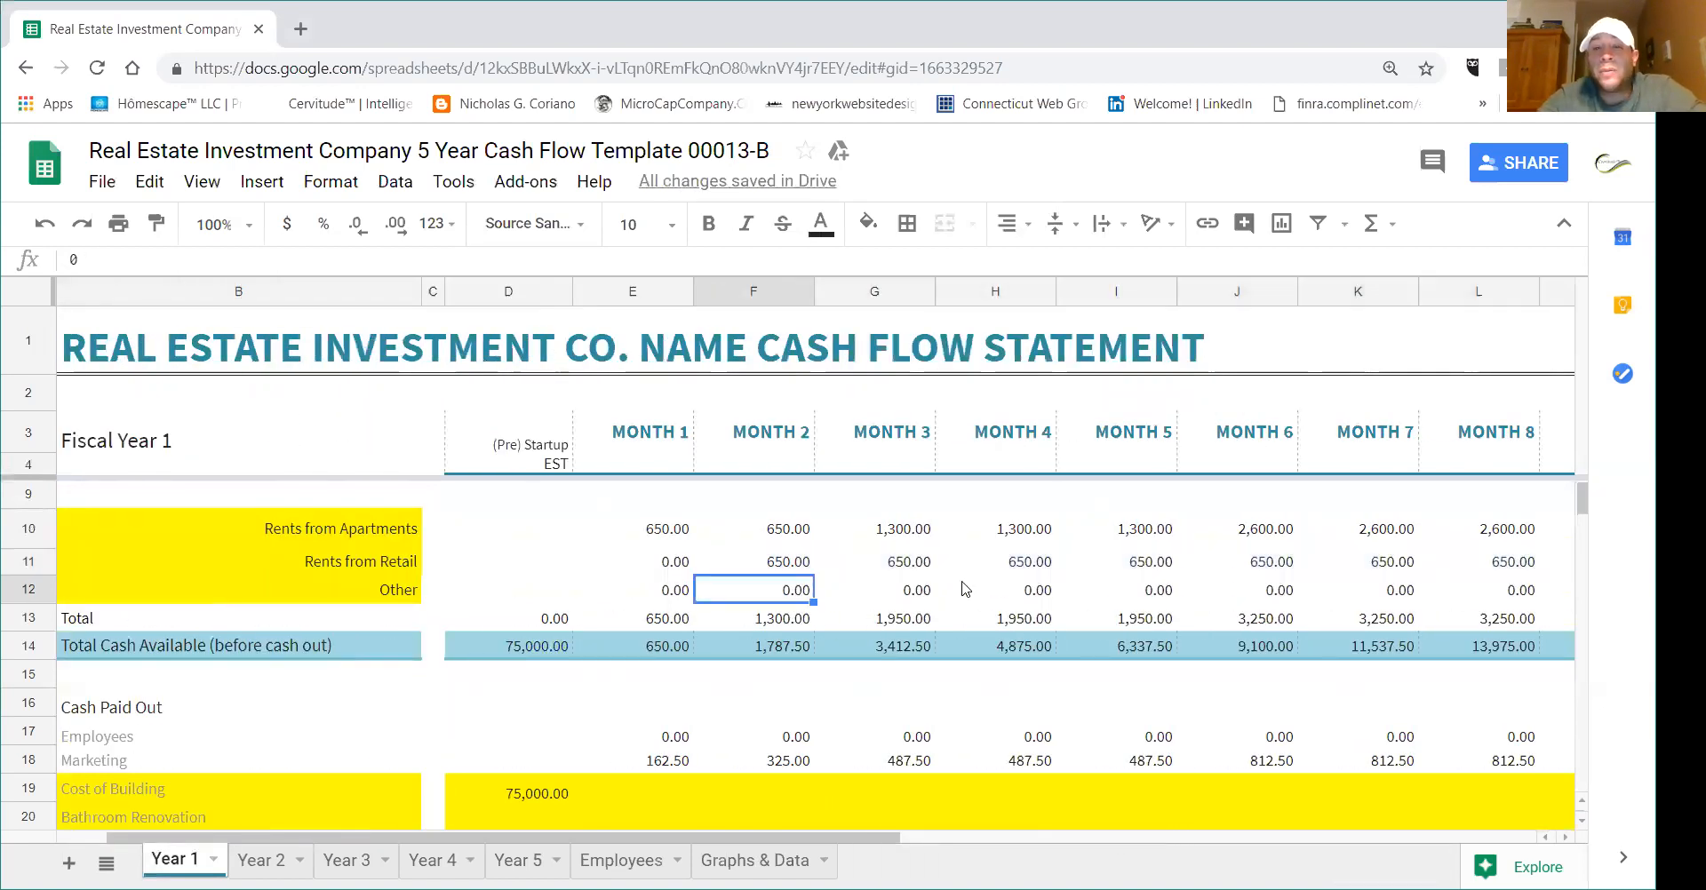
pyautogui.click(891, 540)
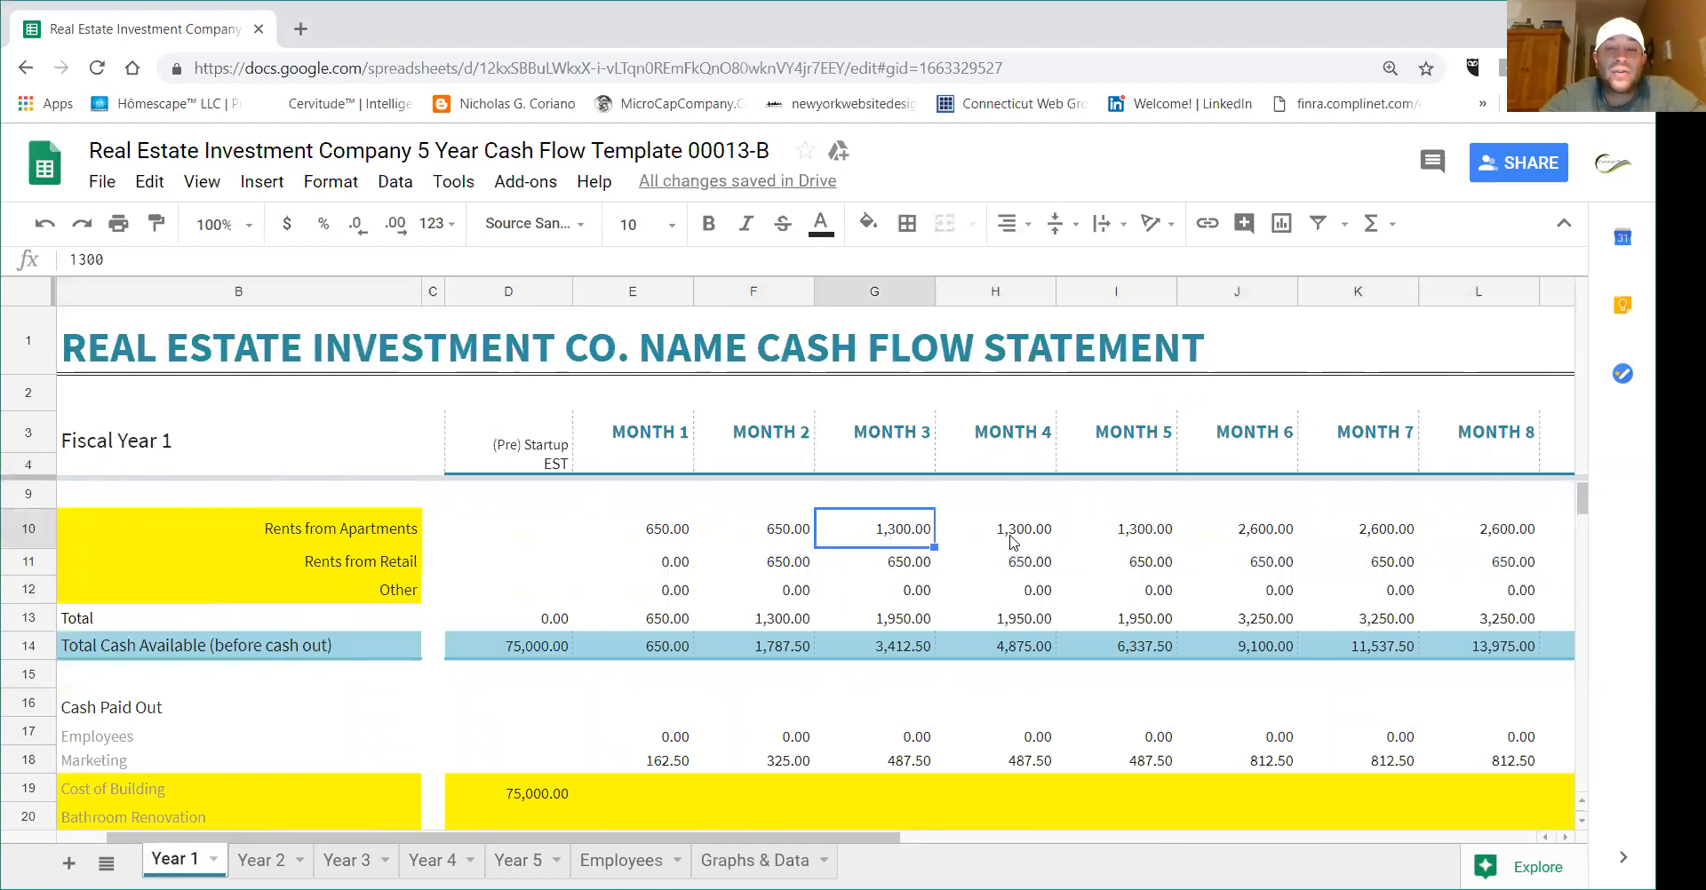
pyautogui.press('Right')
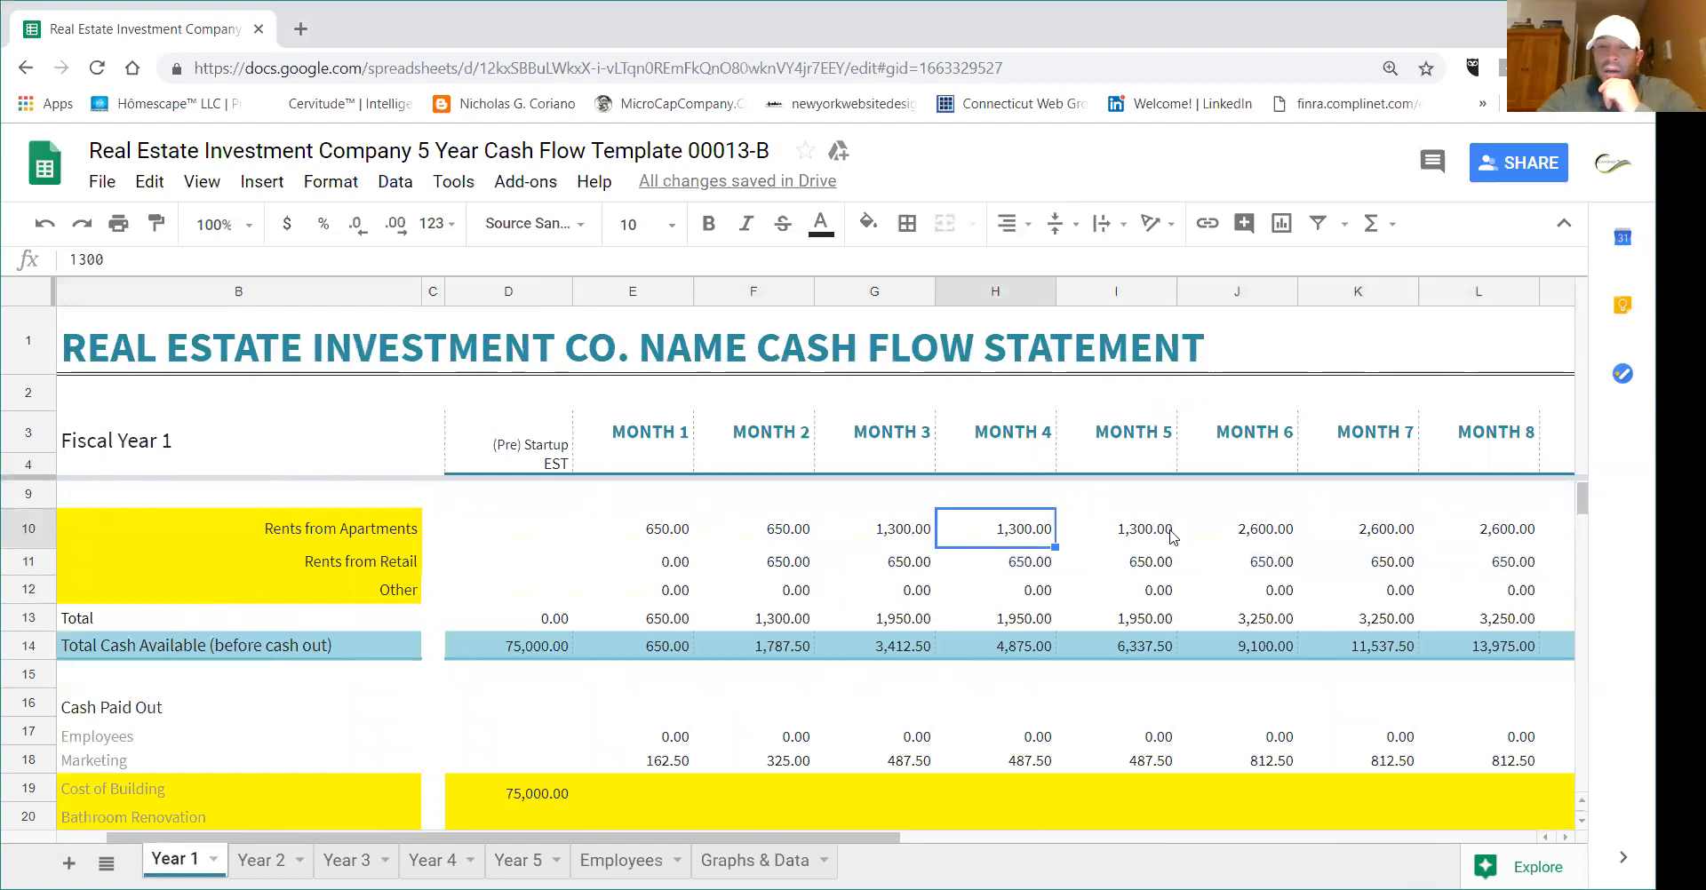
pyautogui.click(1233, 539)
pyautogui.click(897, 533)
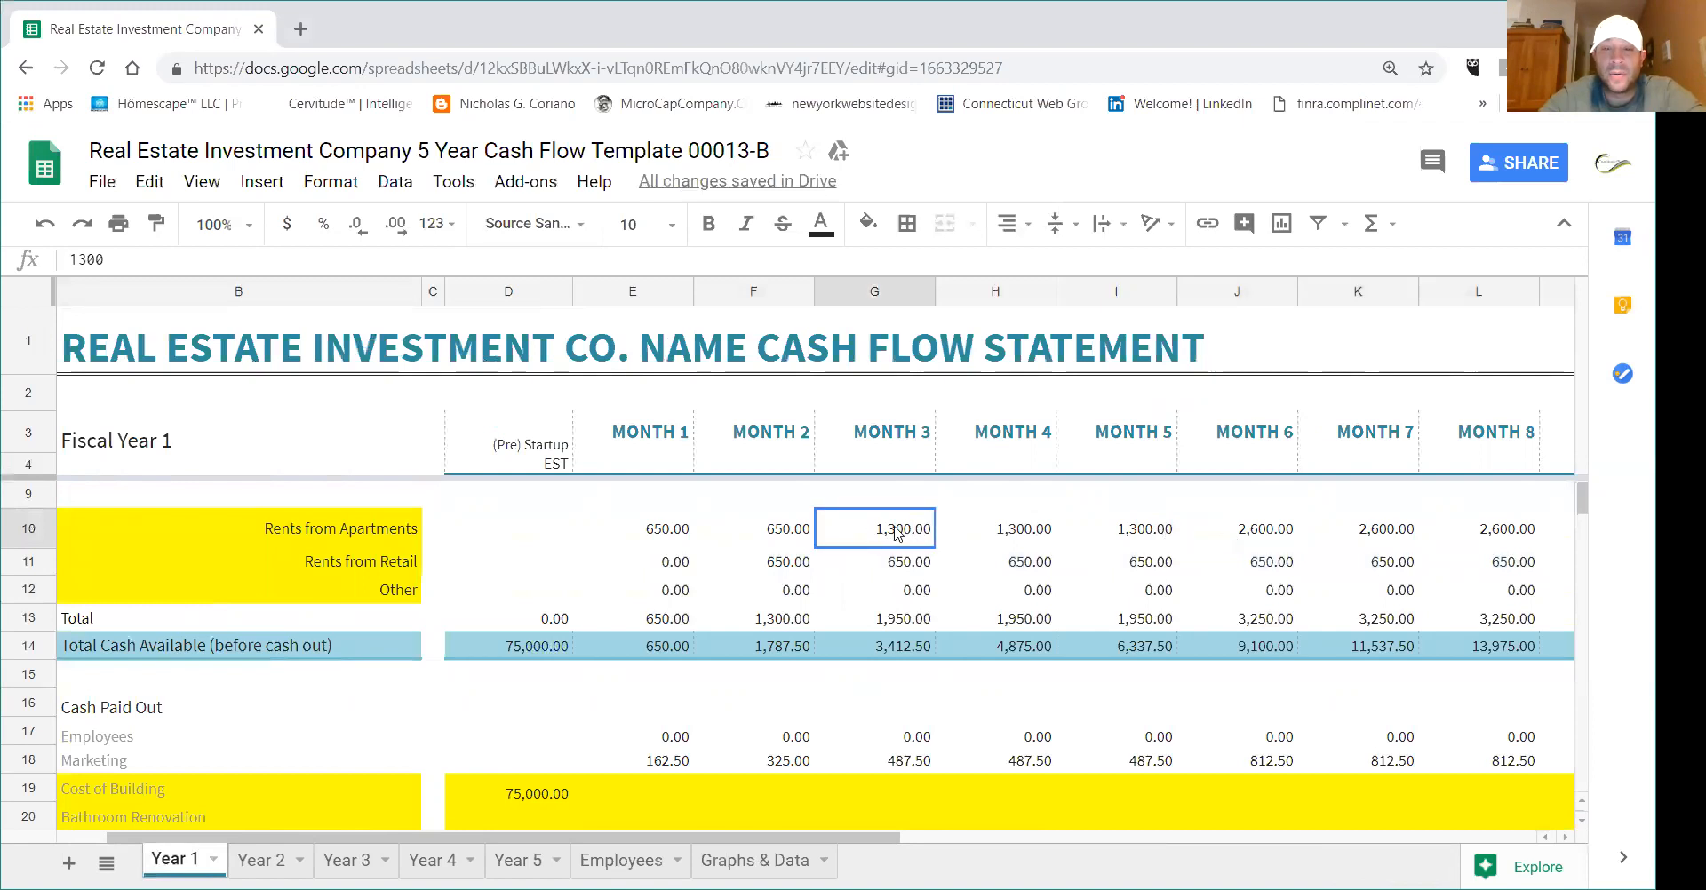
pyautogui.click(797, 536)
# - Enter (Pre) Startup costs of 5000 for Bathroom Renovation, 2000 for Paint and 3000 for Flooring
pyautogui.scroll(-2, 503, 747)
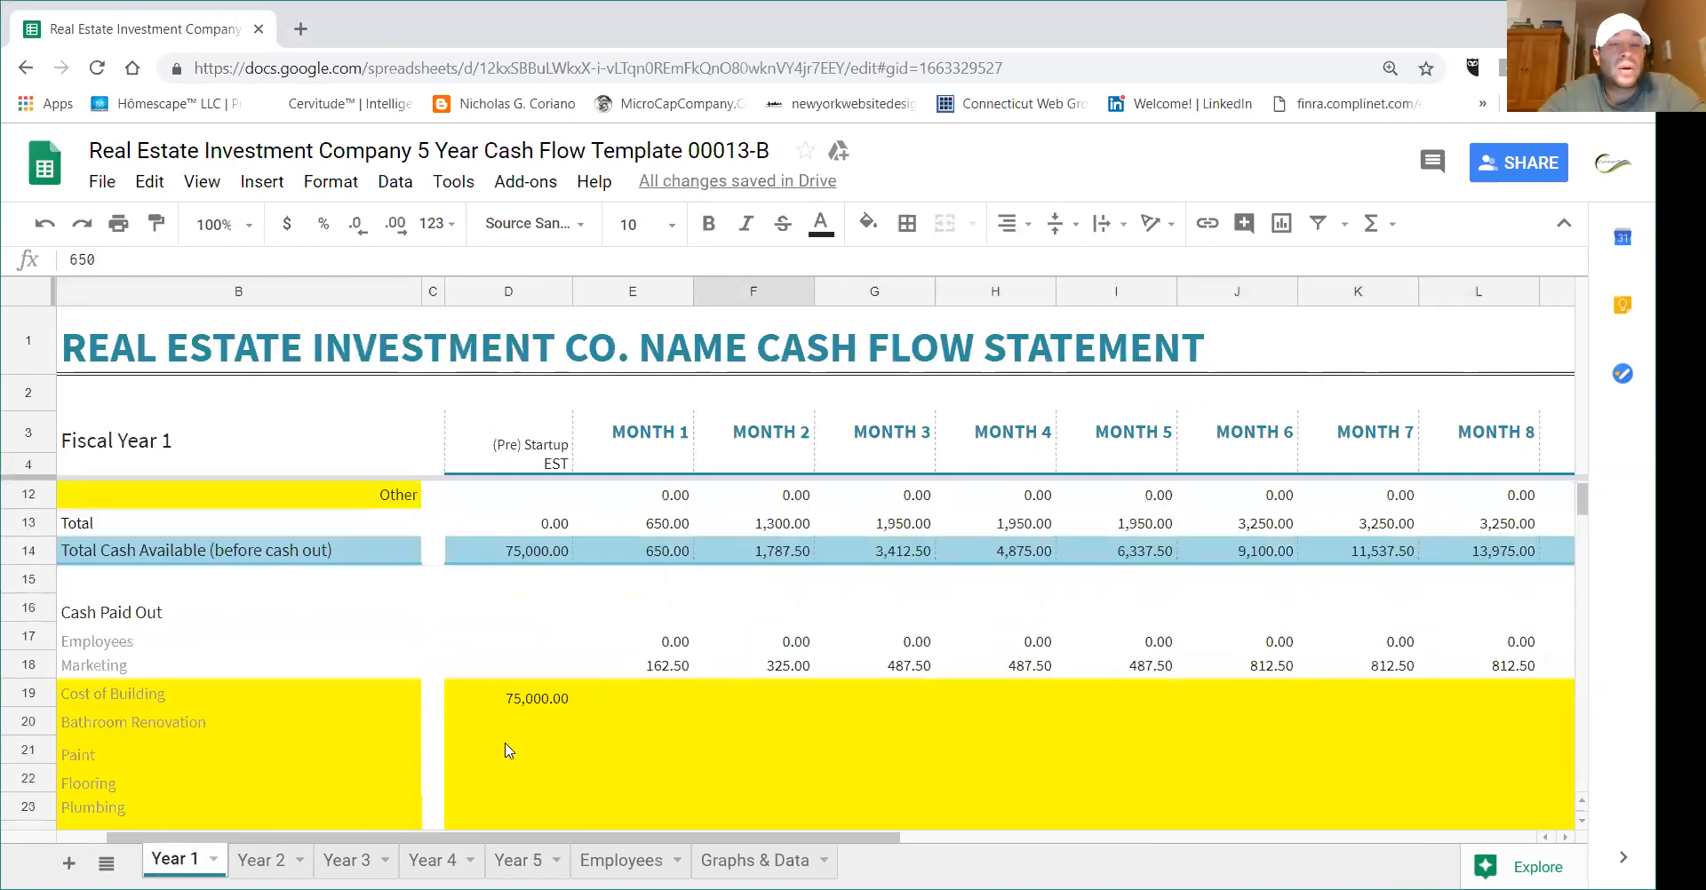
pyautogui.click(532, 636)
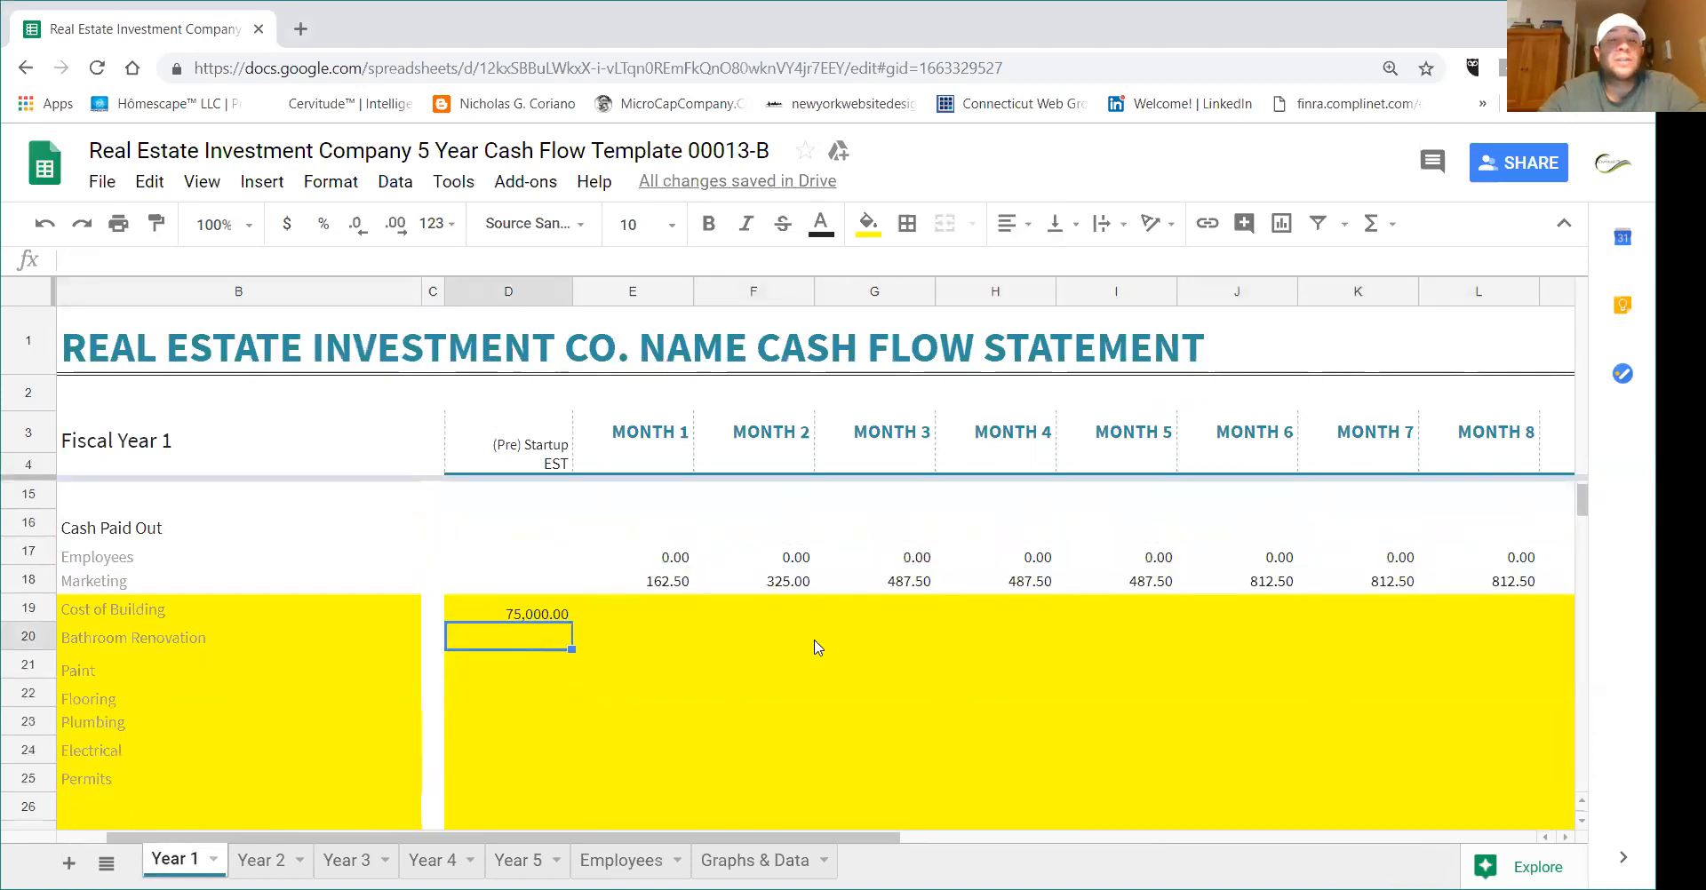
pyautogui.write('5000')
pyautogui.press('Return')
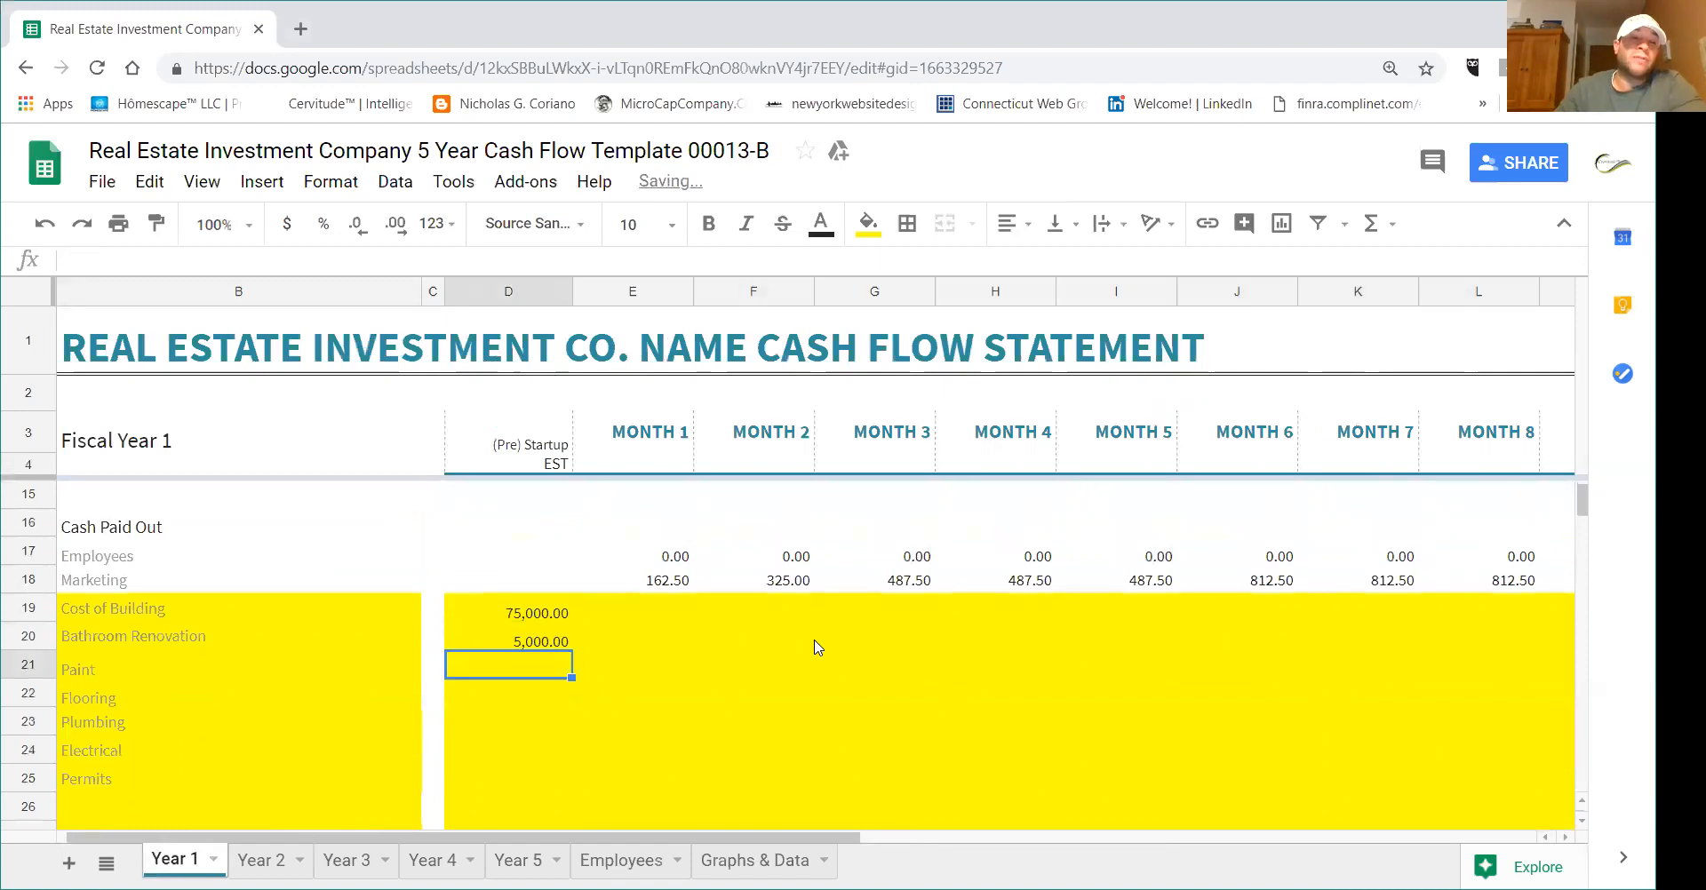
pyautogui.write('2000')
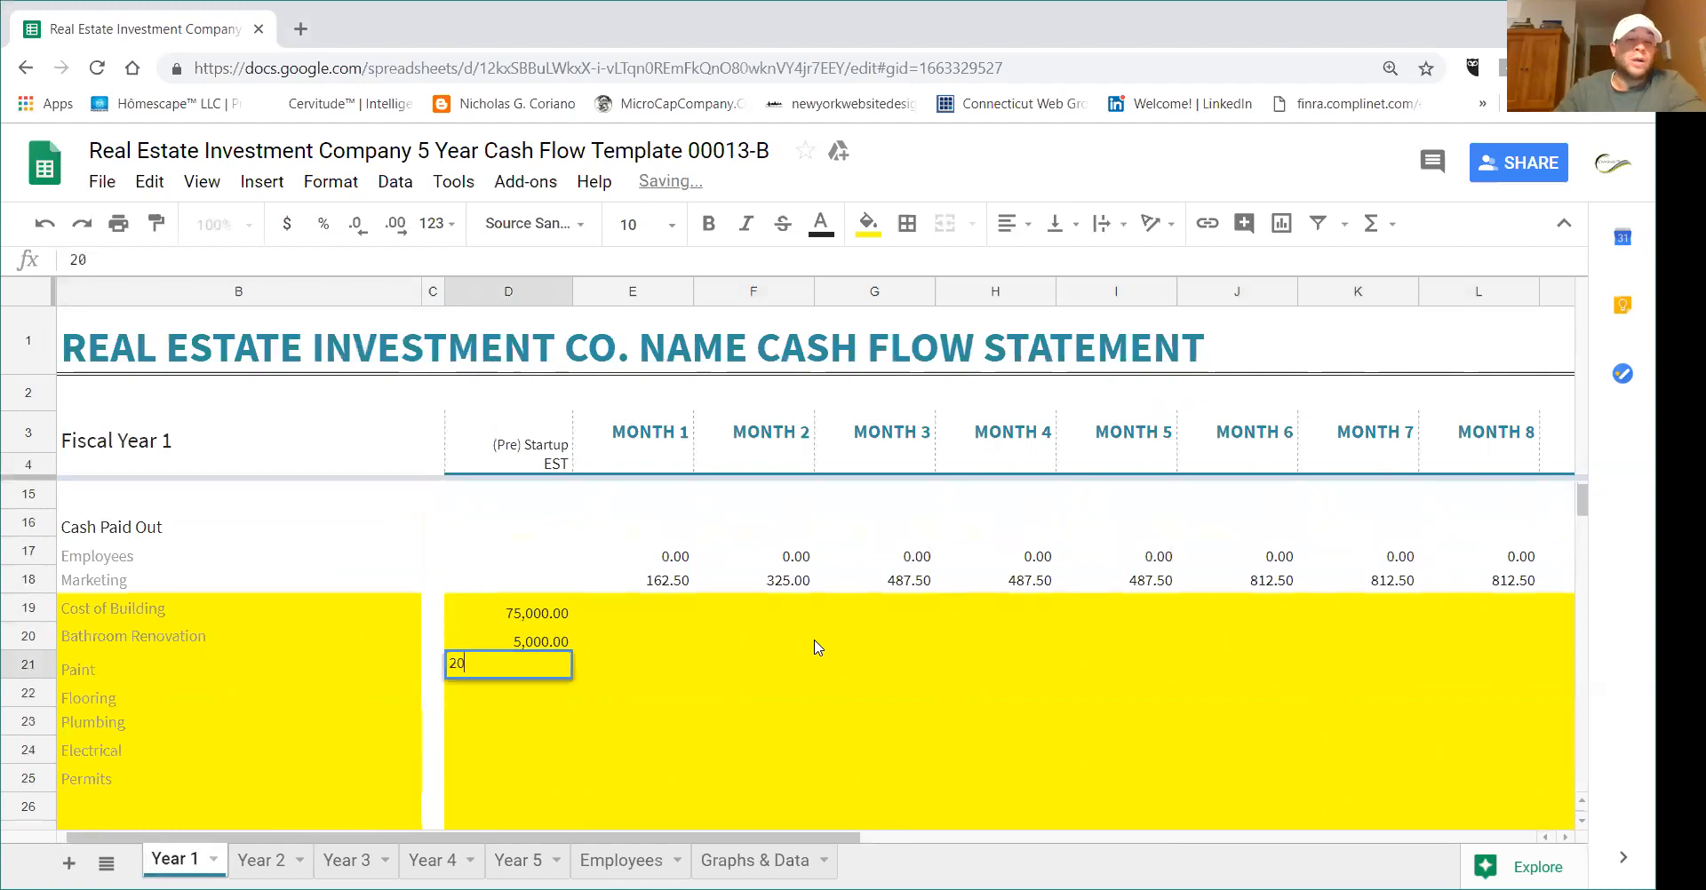
pyautogui.press('Return')
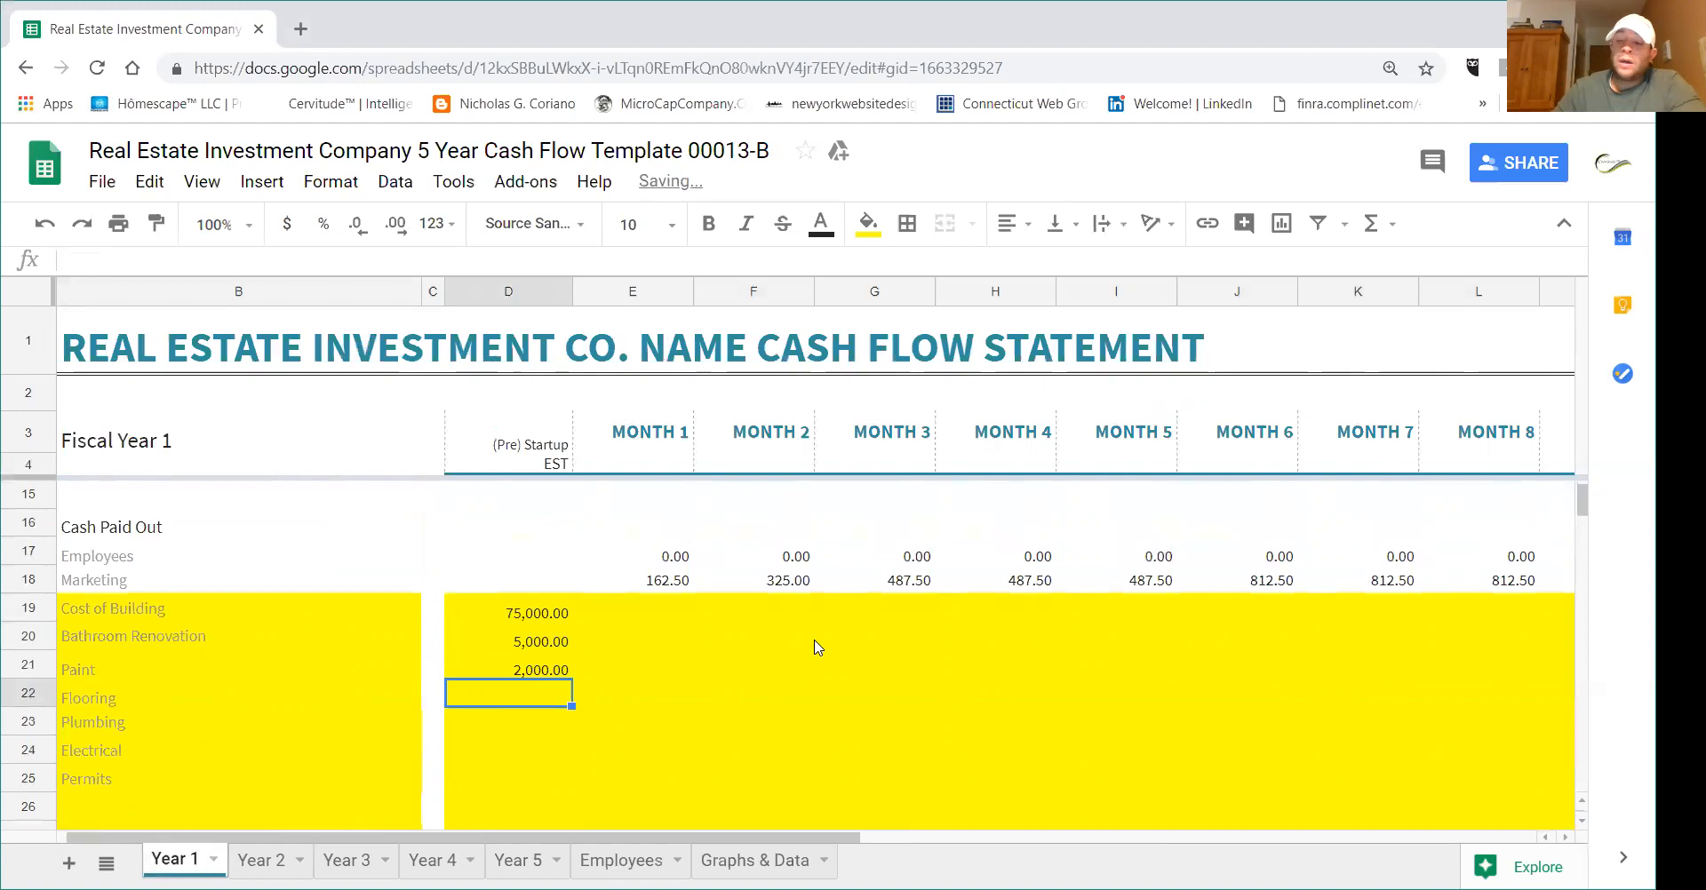
pyautogui.write('3000')
pyautogui.press('Return')
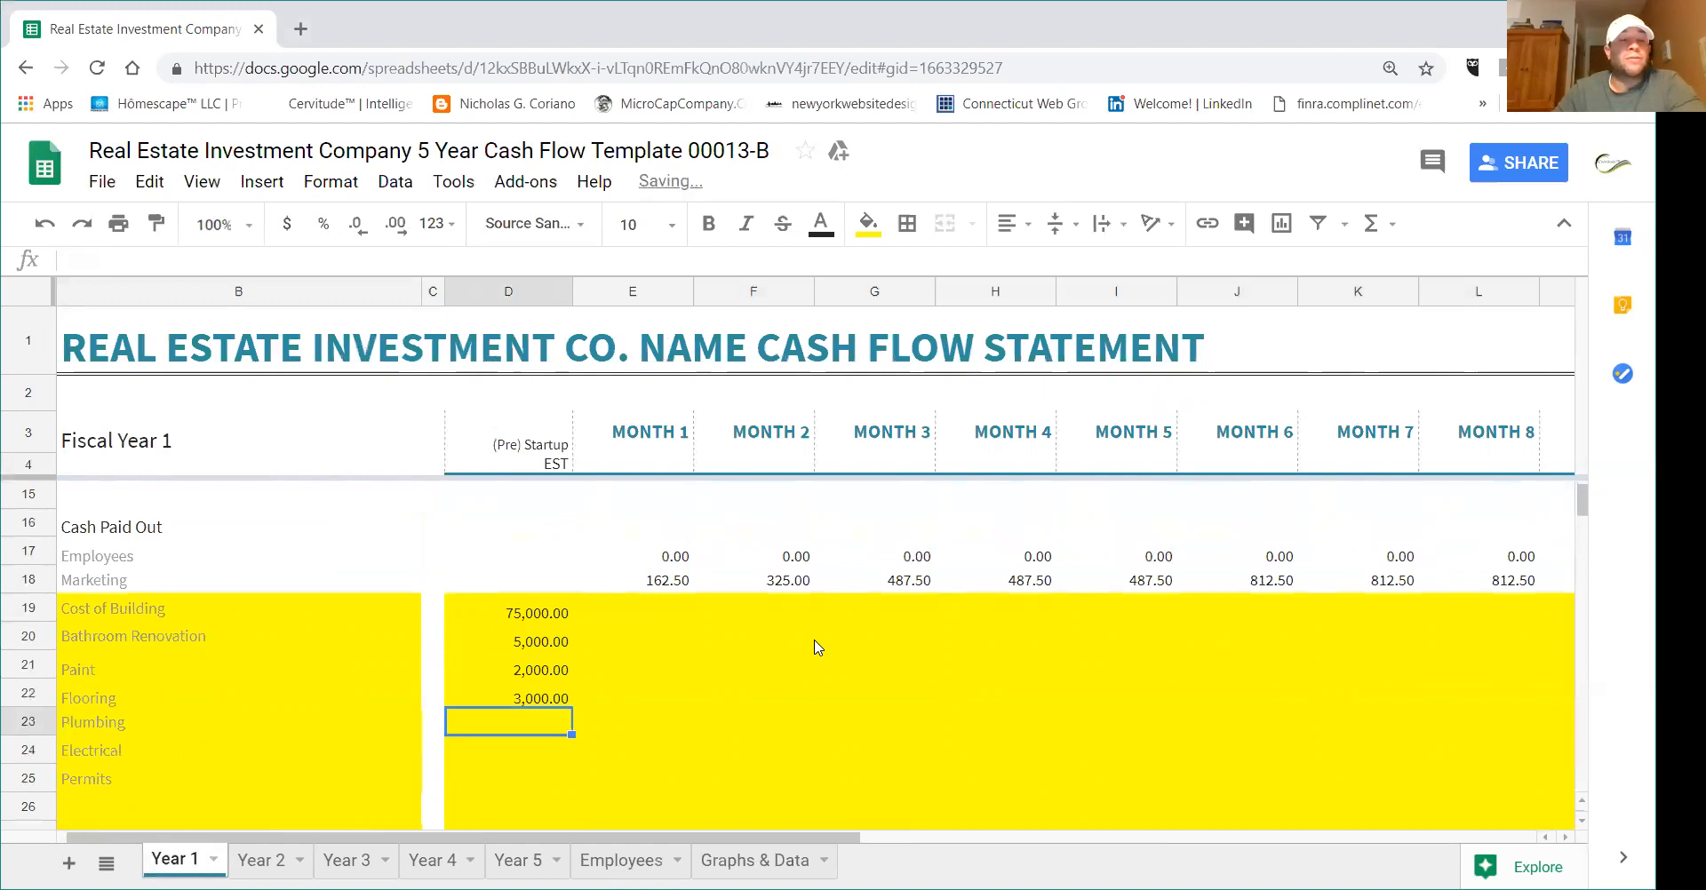
# - Enter (Pre) Startup costs of 3500 for Plumbing, 3500 for Electrical and 2000 for Permits
pyautogui.write('3500')
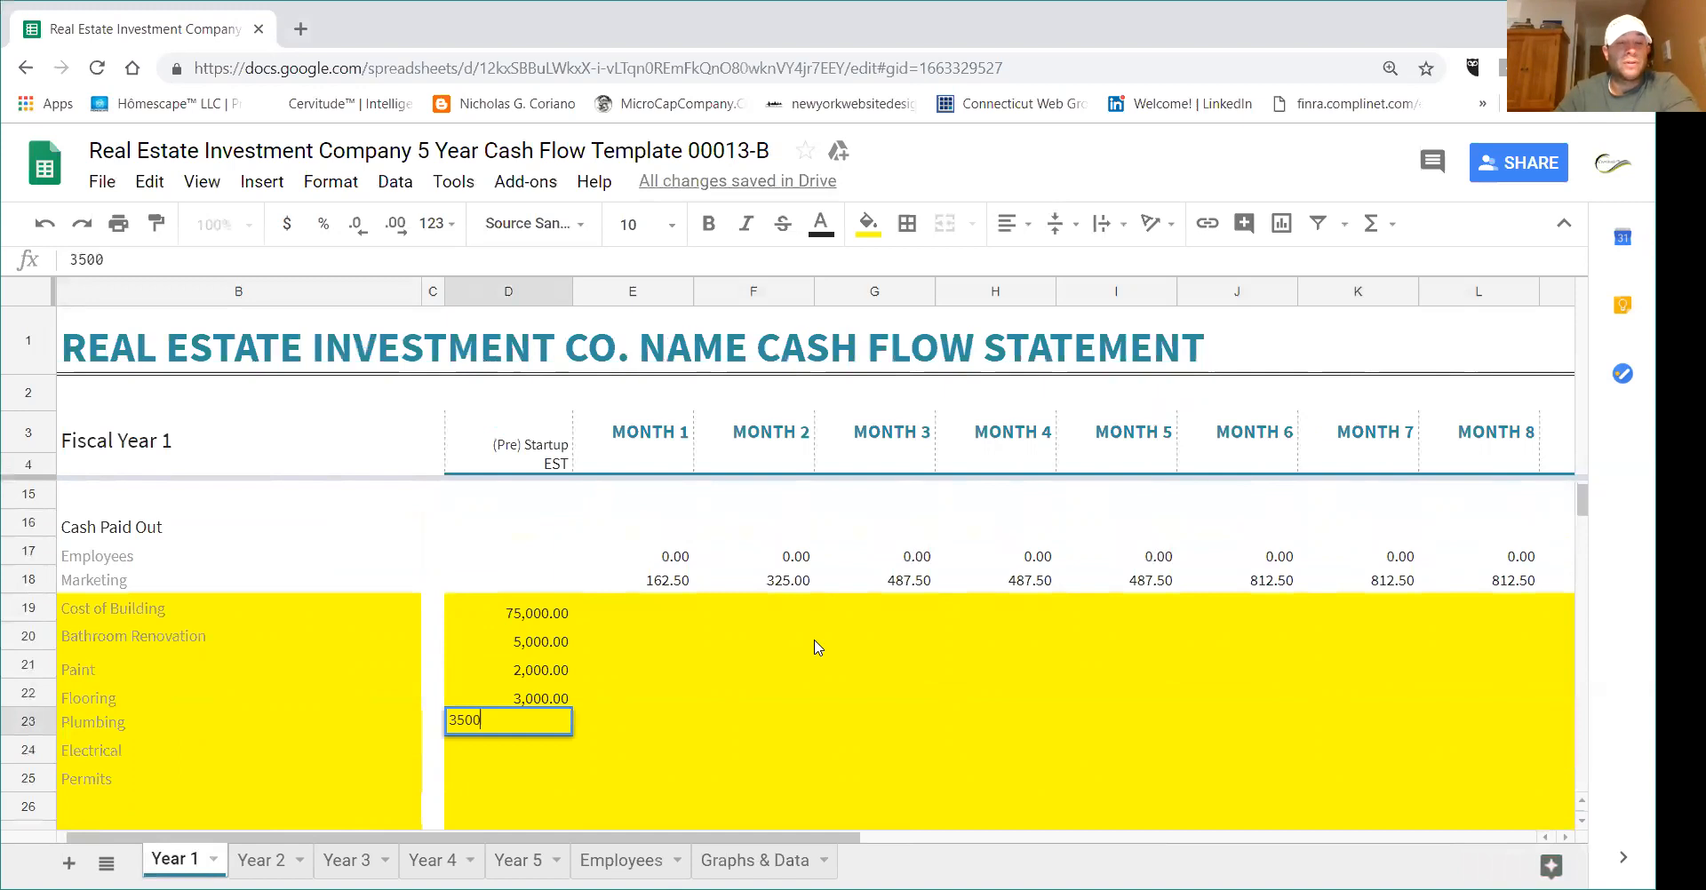
pyautogui.press('Return')
pyautogui.write('3500')
pyautogui.press('Return')
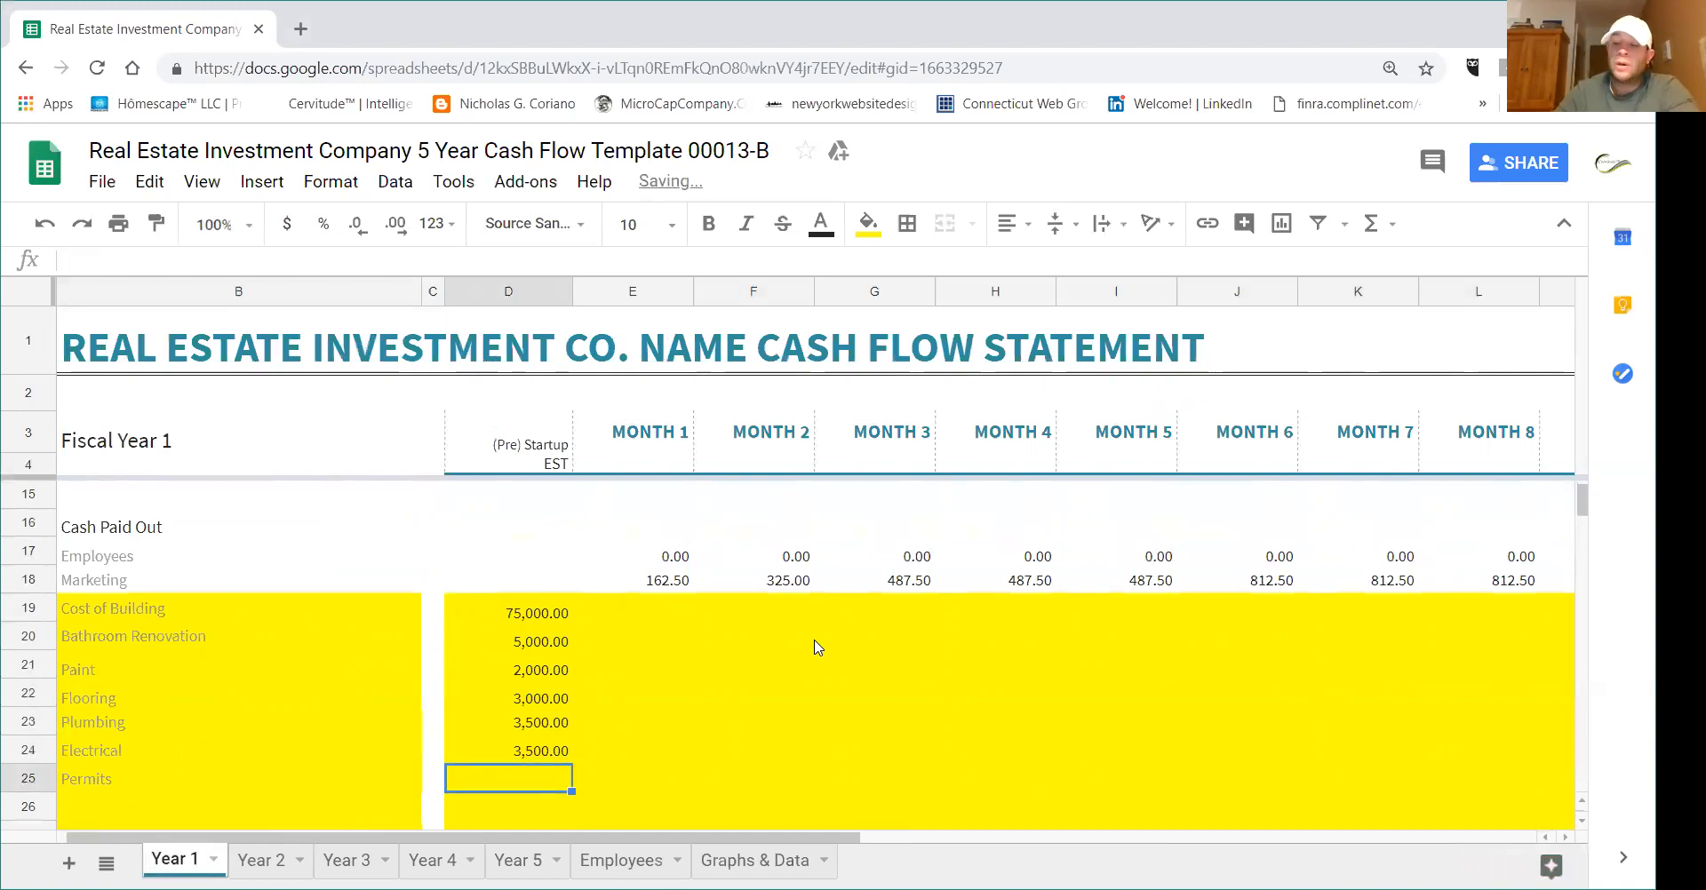
pyautogui.write('2000')
pyautogui.press('Return')
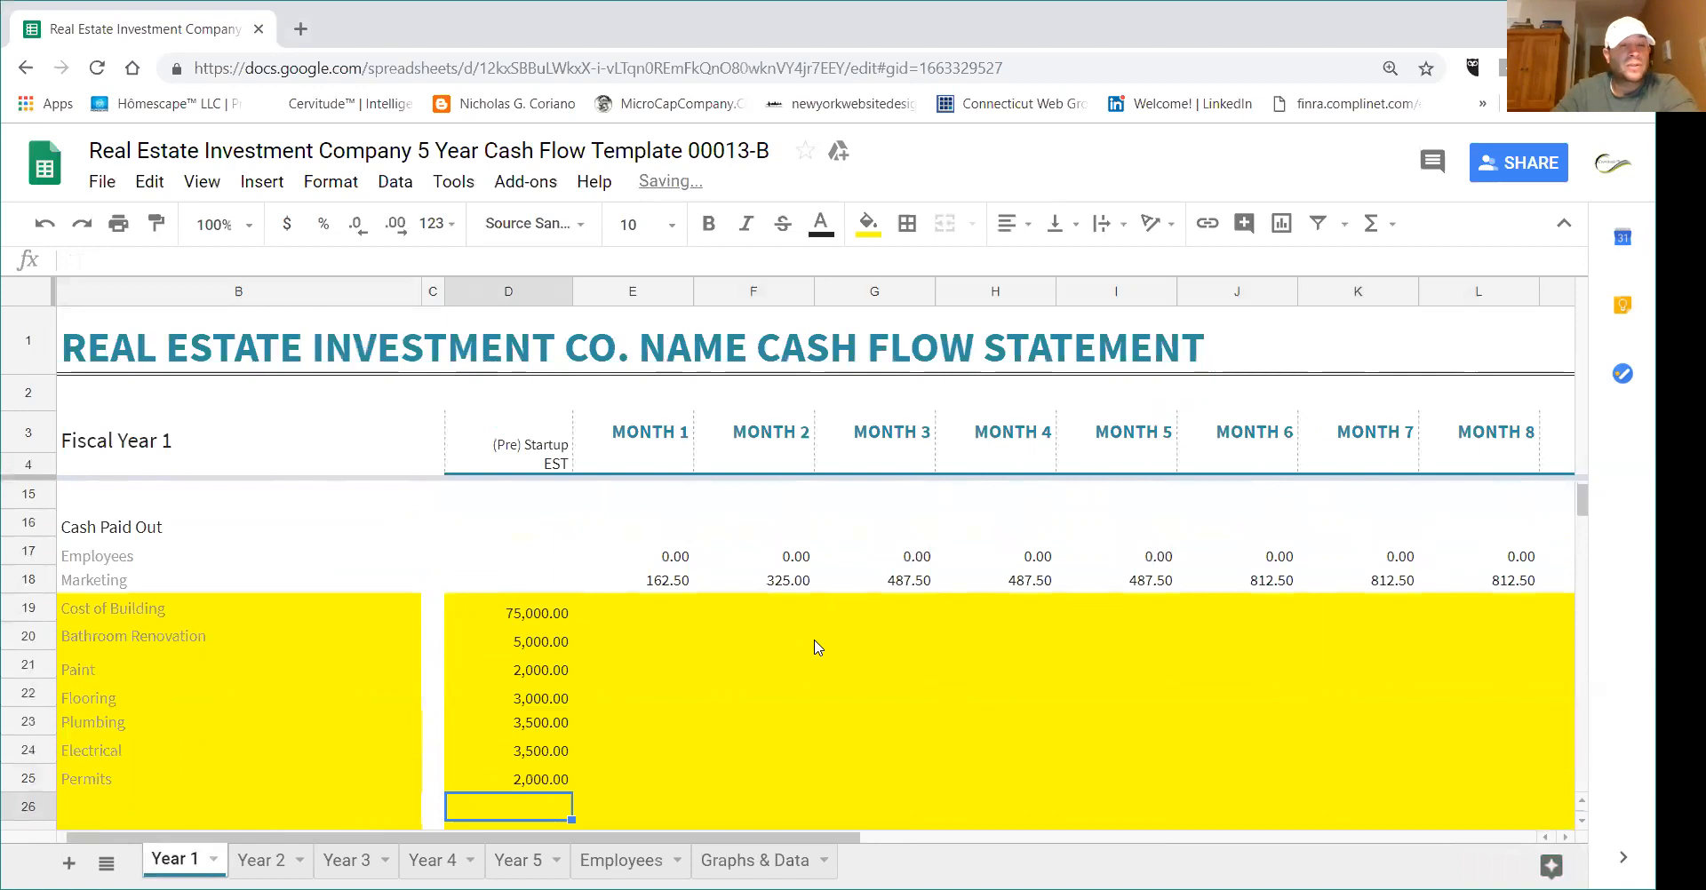
# - Change the (Pre) Startup cost of Flooring to 4000
pyautogui.press('Up')
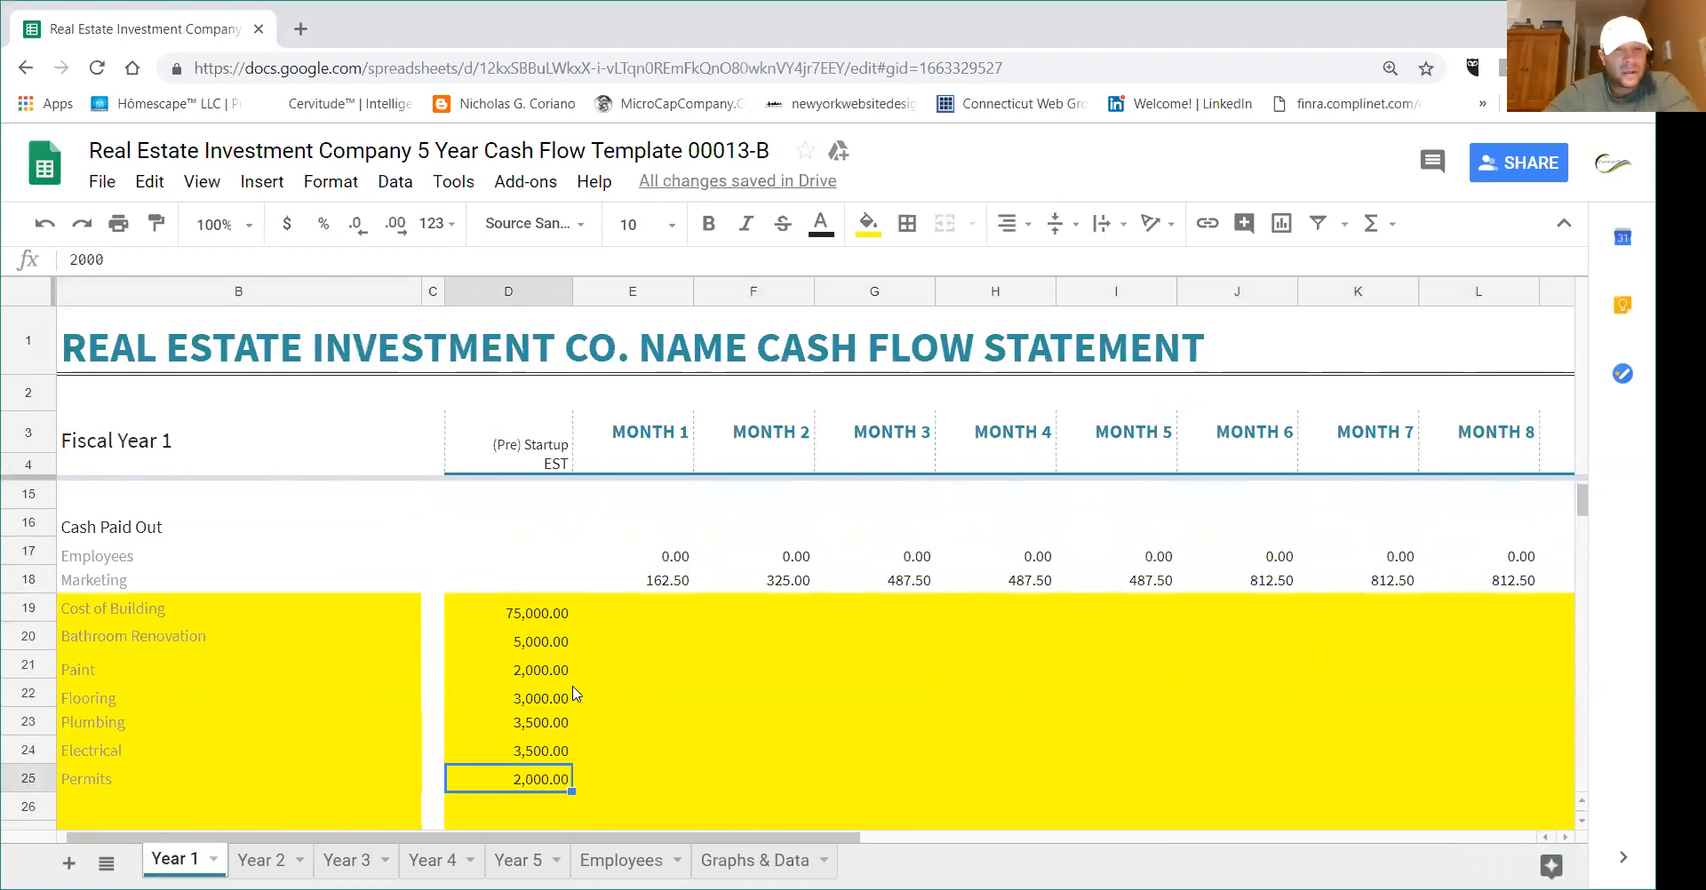
pyautogui.click(561, 699)
pyautogui.write('4000')
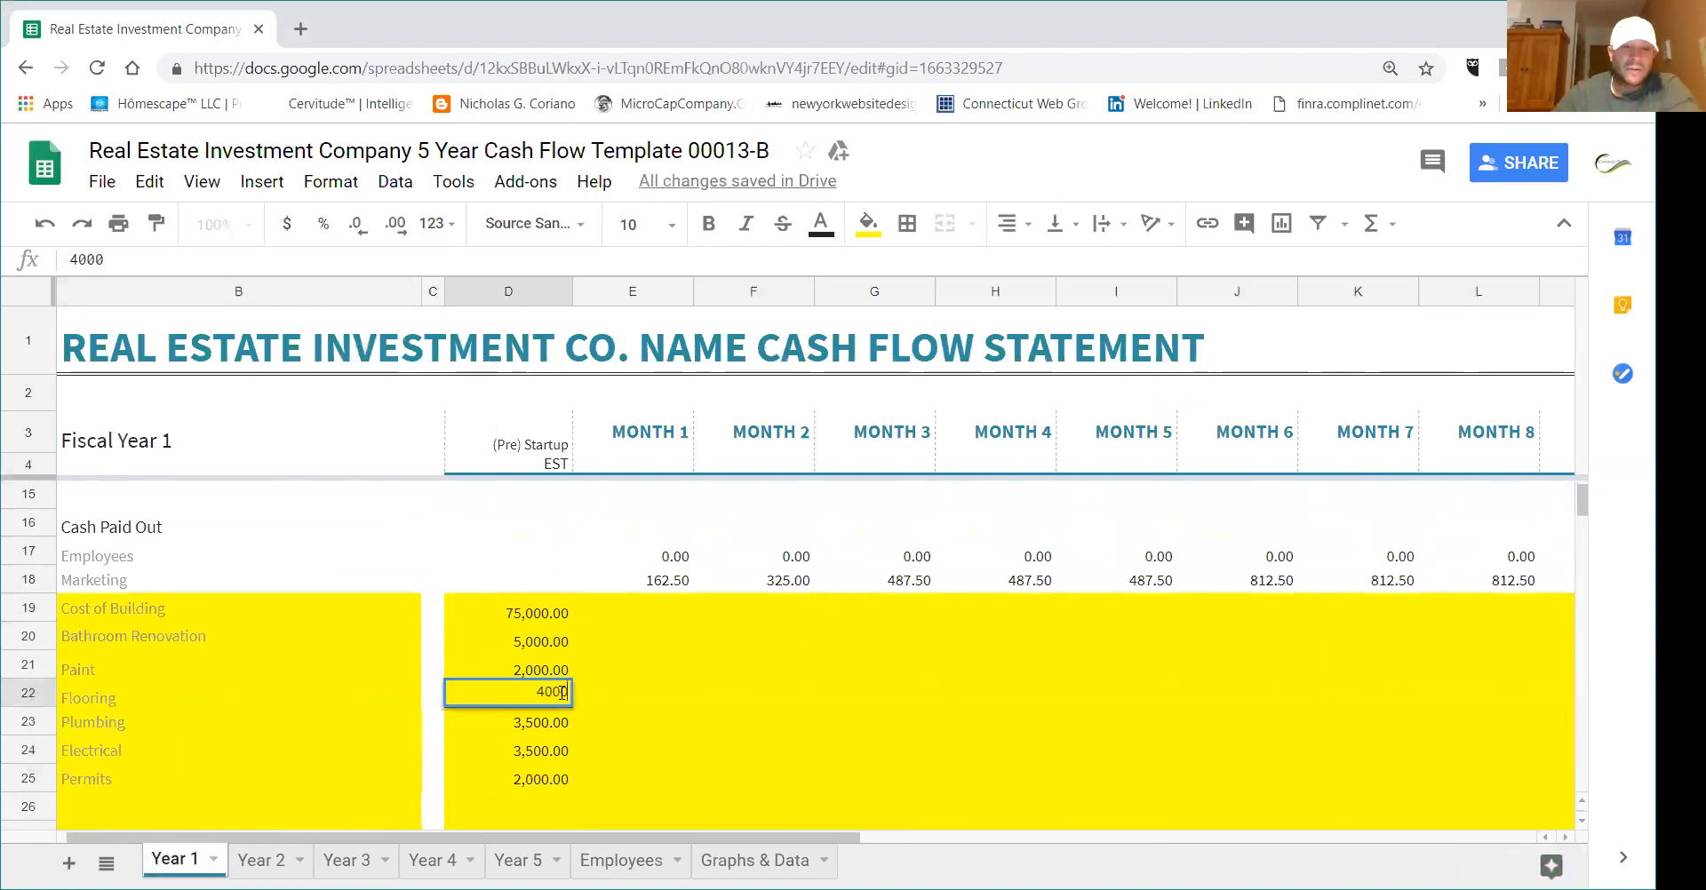
pyautogui.press('Return')
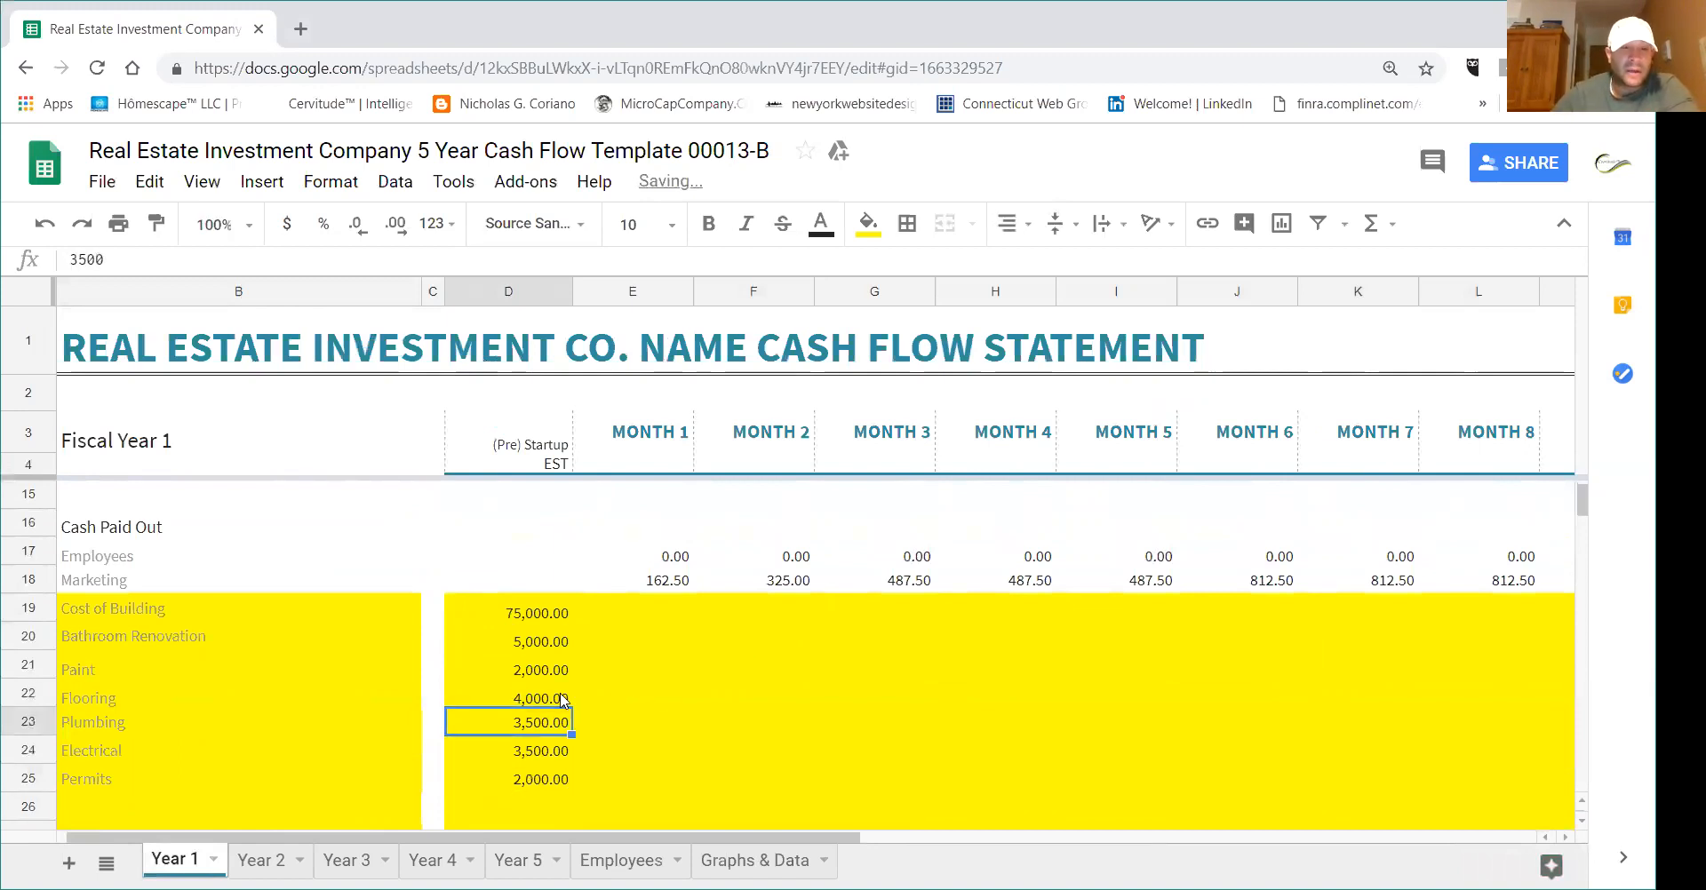
# - Review how the startup costs affect the monthly cash on hand and total cash available alongside the apartment rents
pyautogui.click(543, 647)
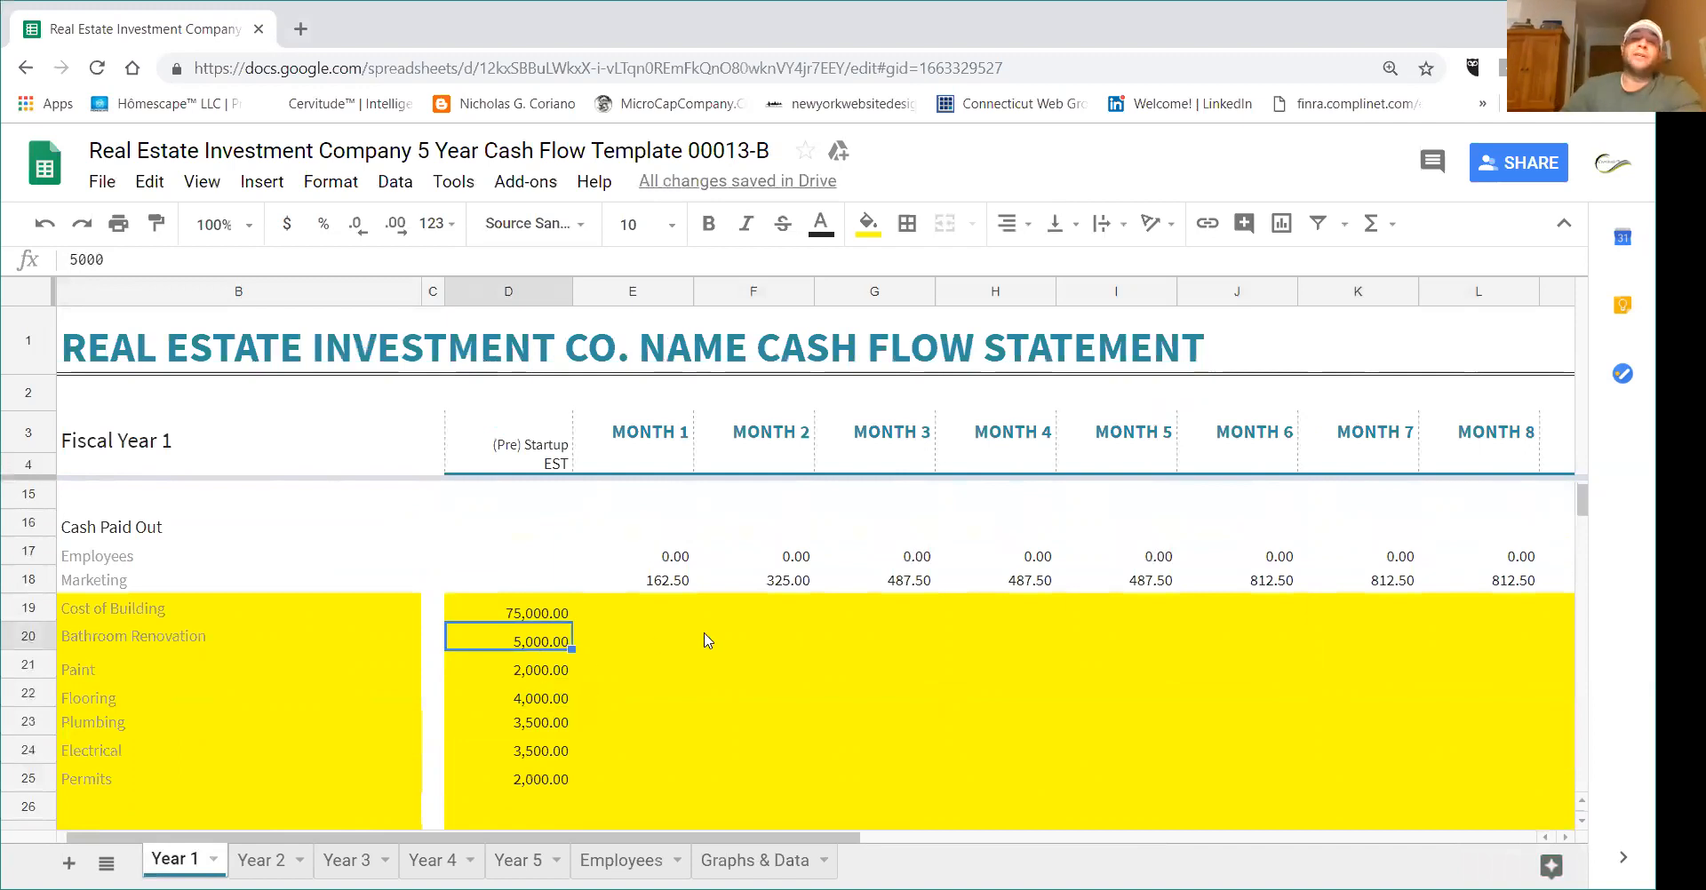
pyautogui.click(835, 642)
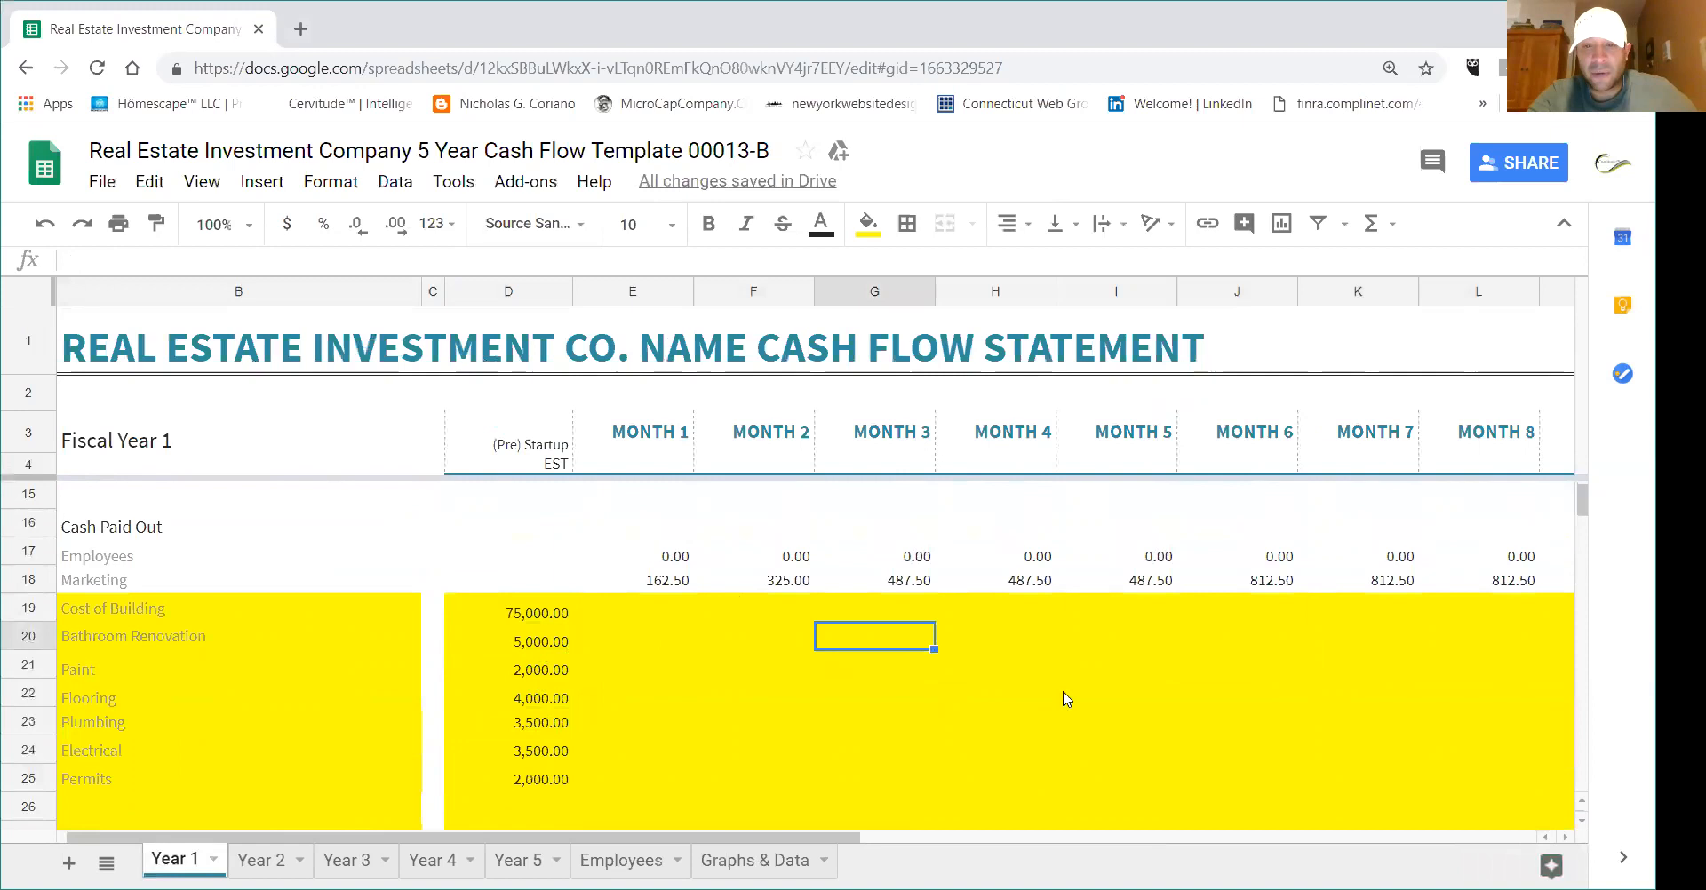
pyautogui.scroll(2, 1067, 702)
pyautogui.scroll(1, 1075, 649)
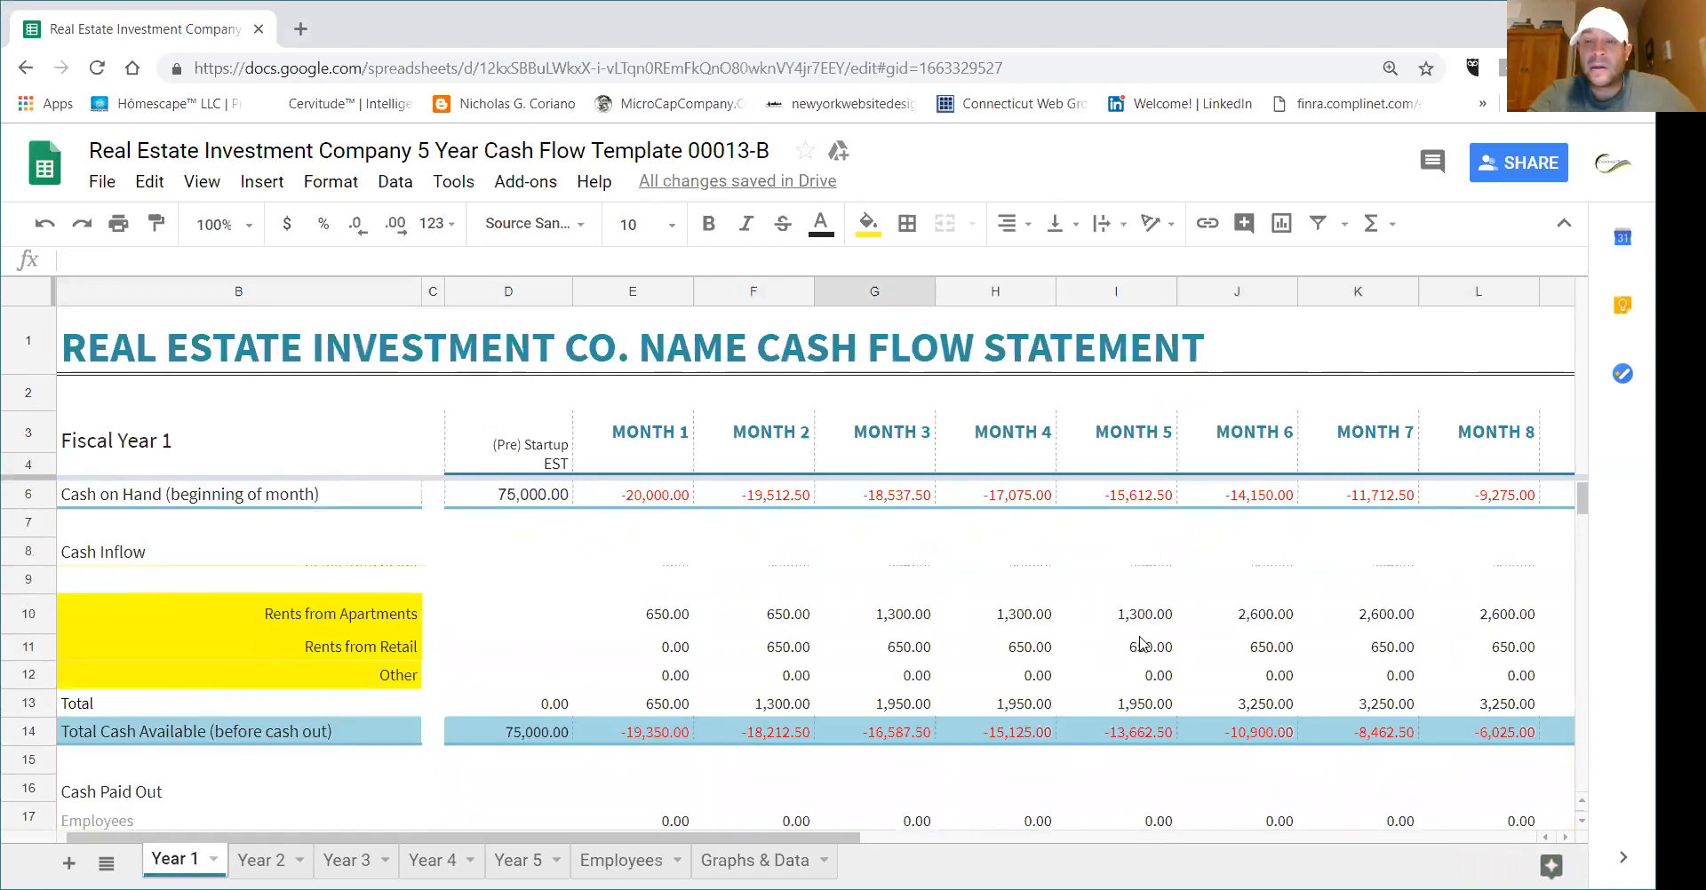
pyautogui.click(1031, 620)
pyautogui.scroll(-1, 1036, 654)
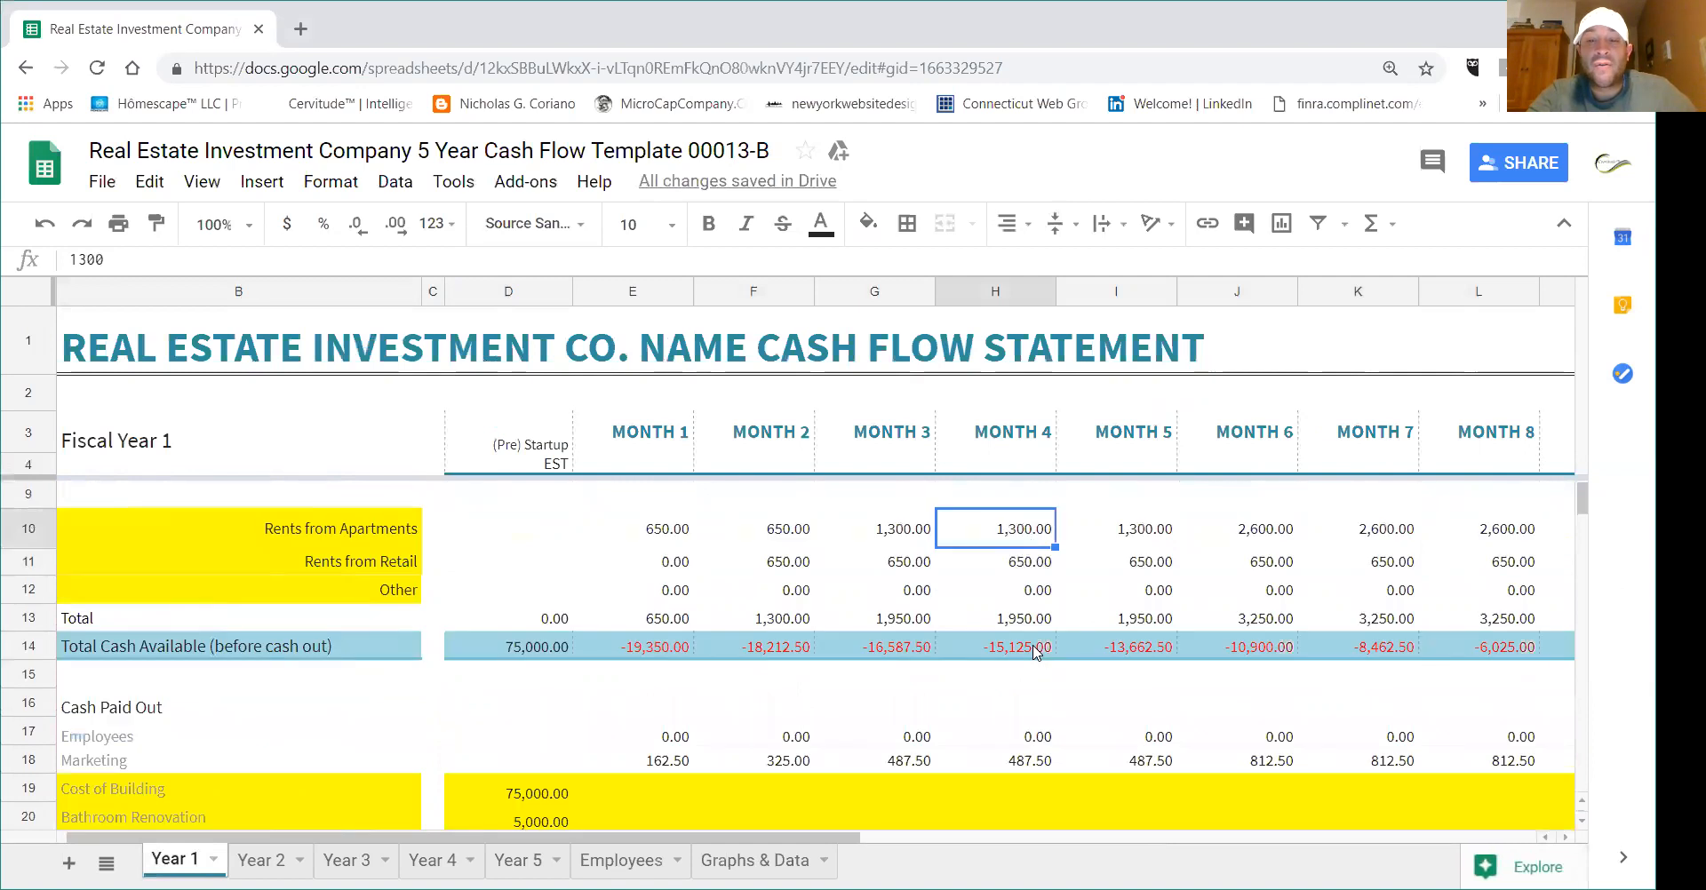
pyautogui.click(1279, 533)
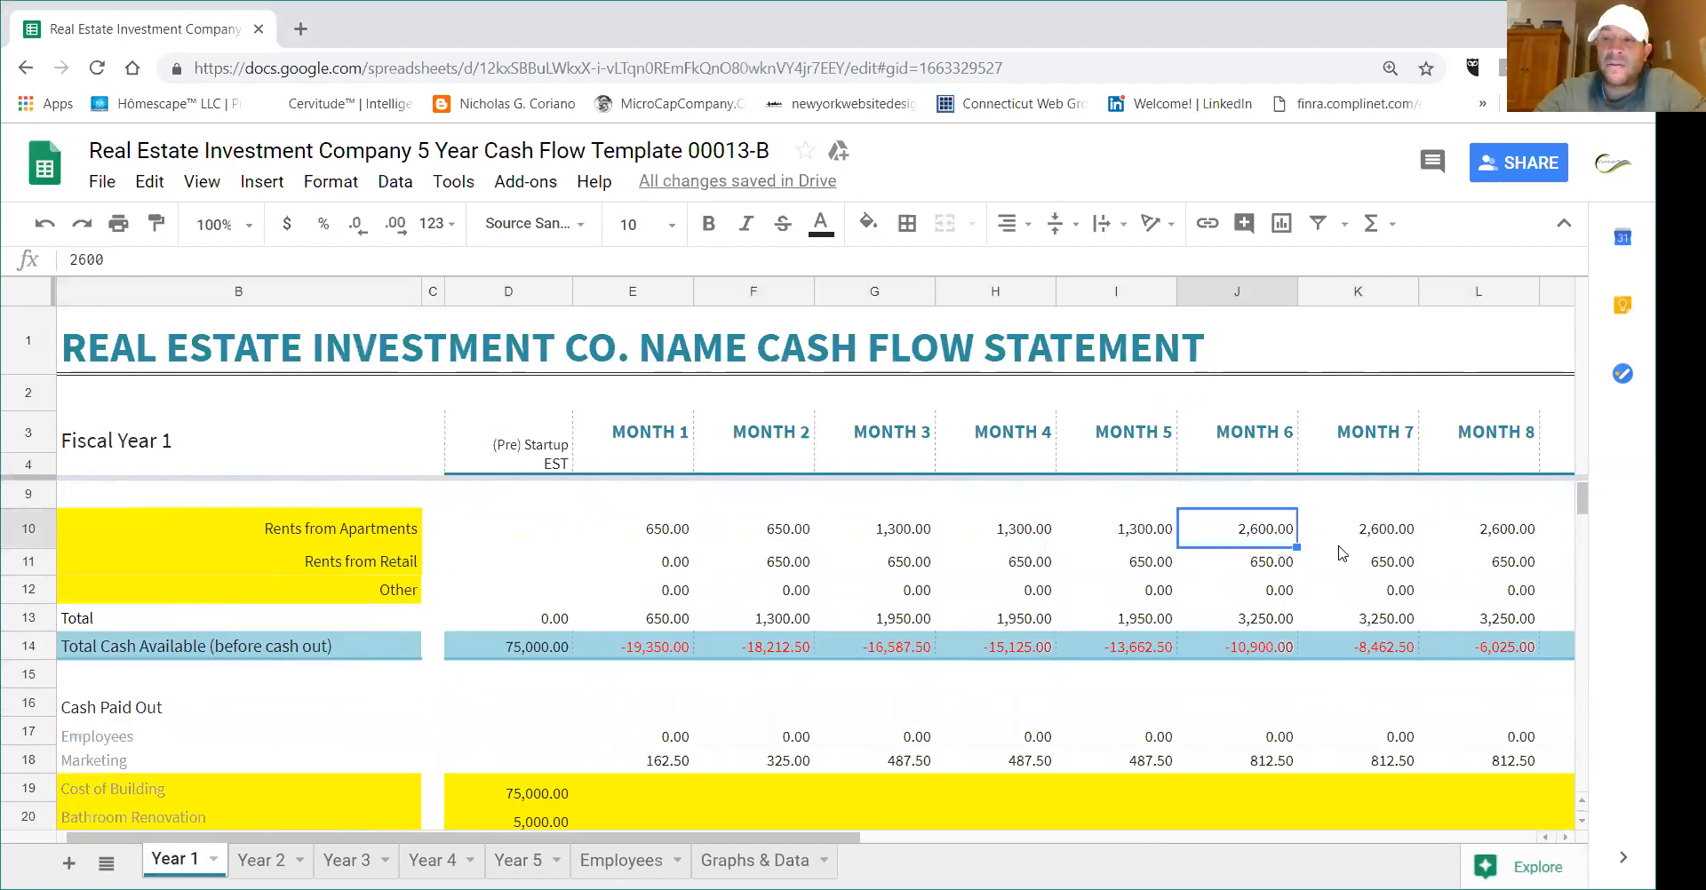
pyautogui.scroll(-2, 964, 665)
pyautogui.click(893, 664)
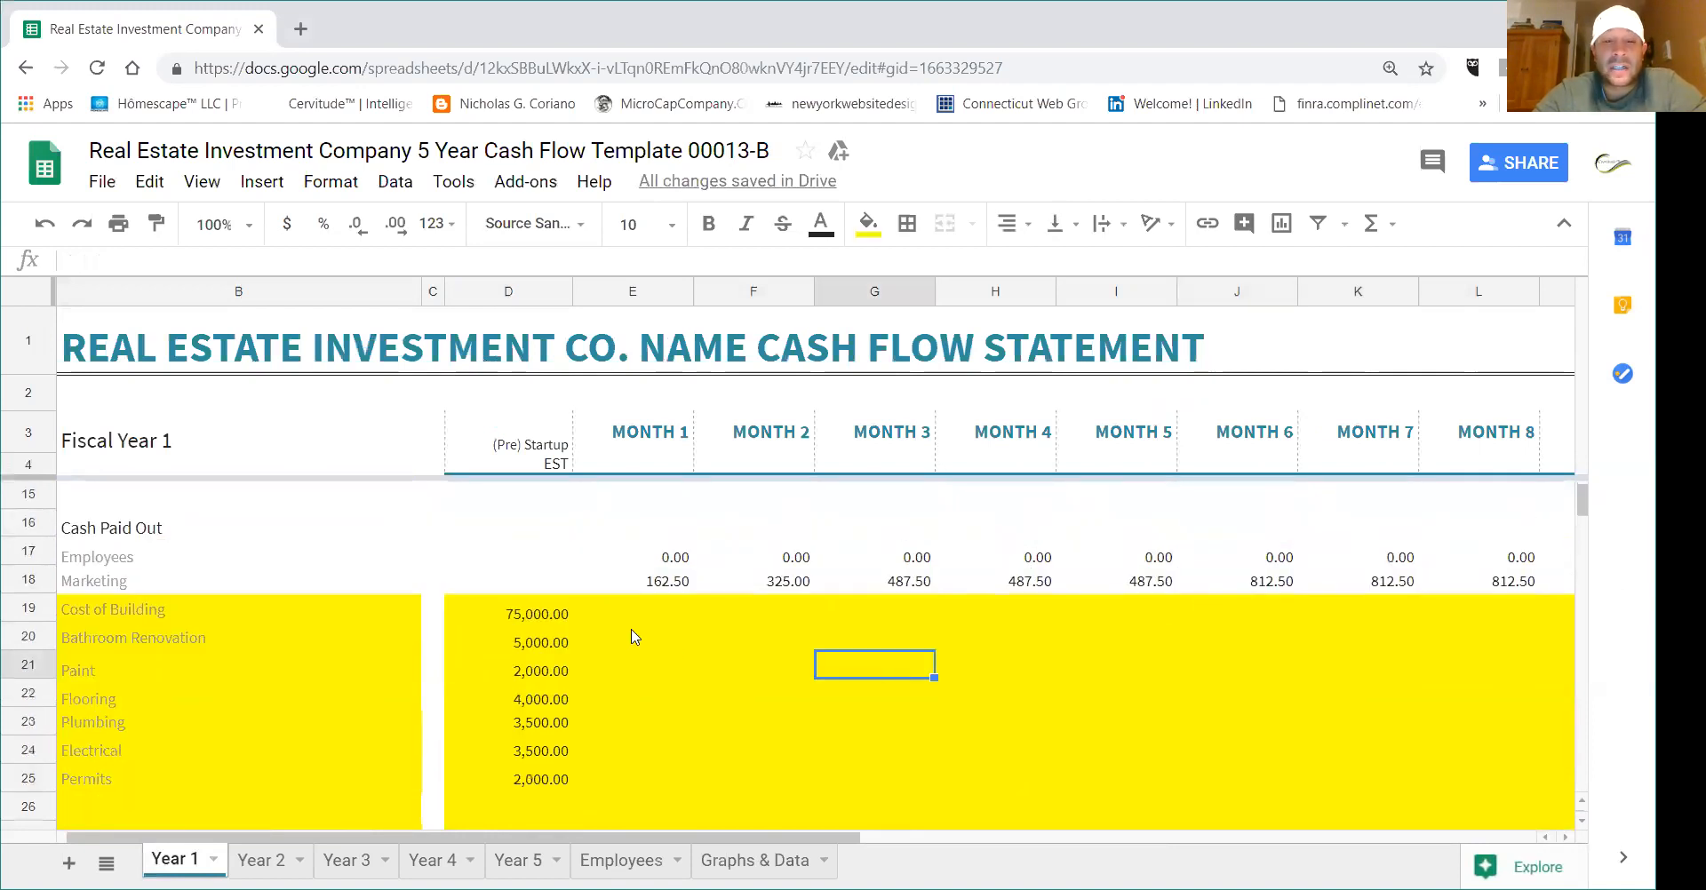
pyautogui.click(526, 655)
pyautogui.hotkey('ctrl', 'c')
pyautogui.click(596, 701)
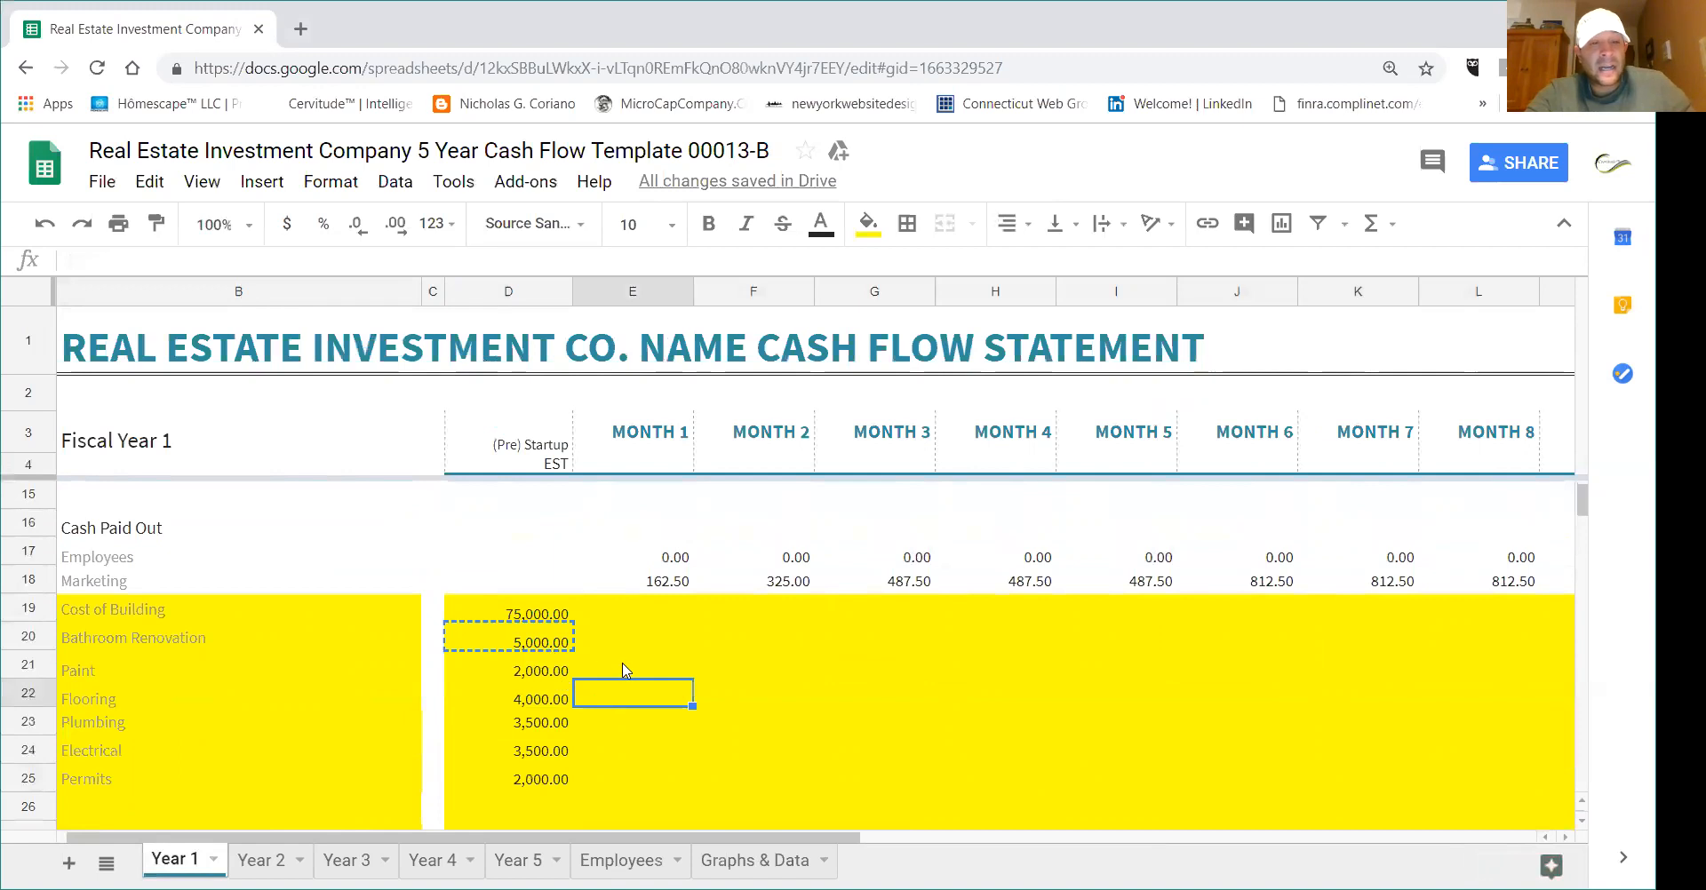
# - Copy the (Pre) Startup costs of Bathroom Renovation through Permits into the same rows of Month 5
pyautogui.moveTo(558, 646); pyautogui.dragTo(569, 791)
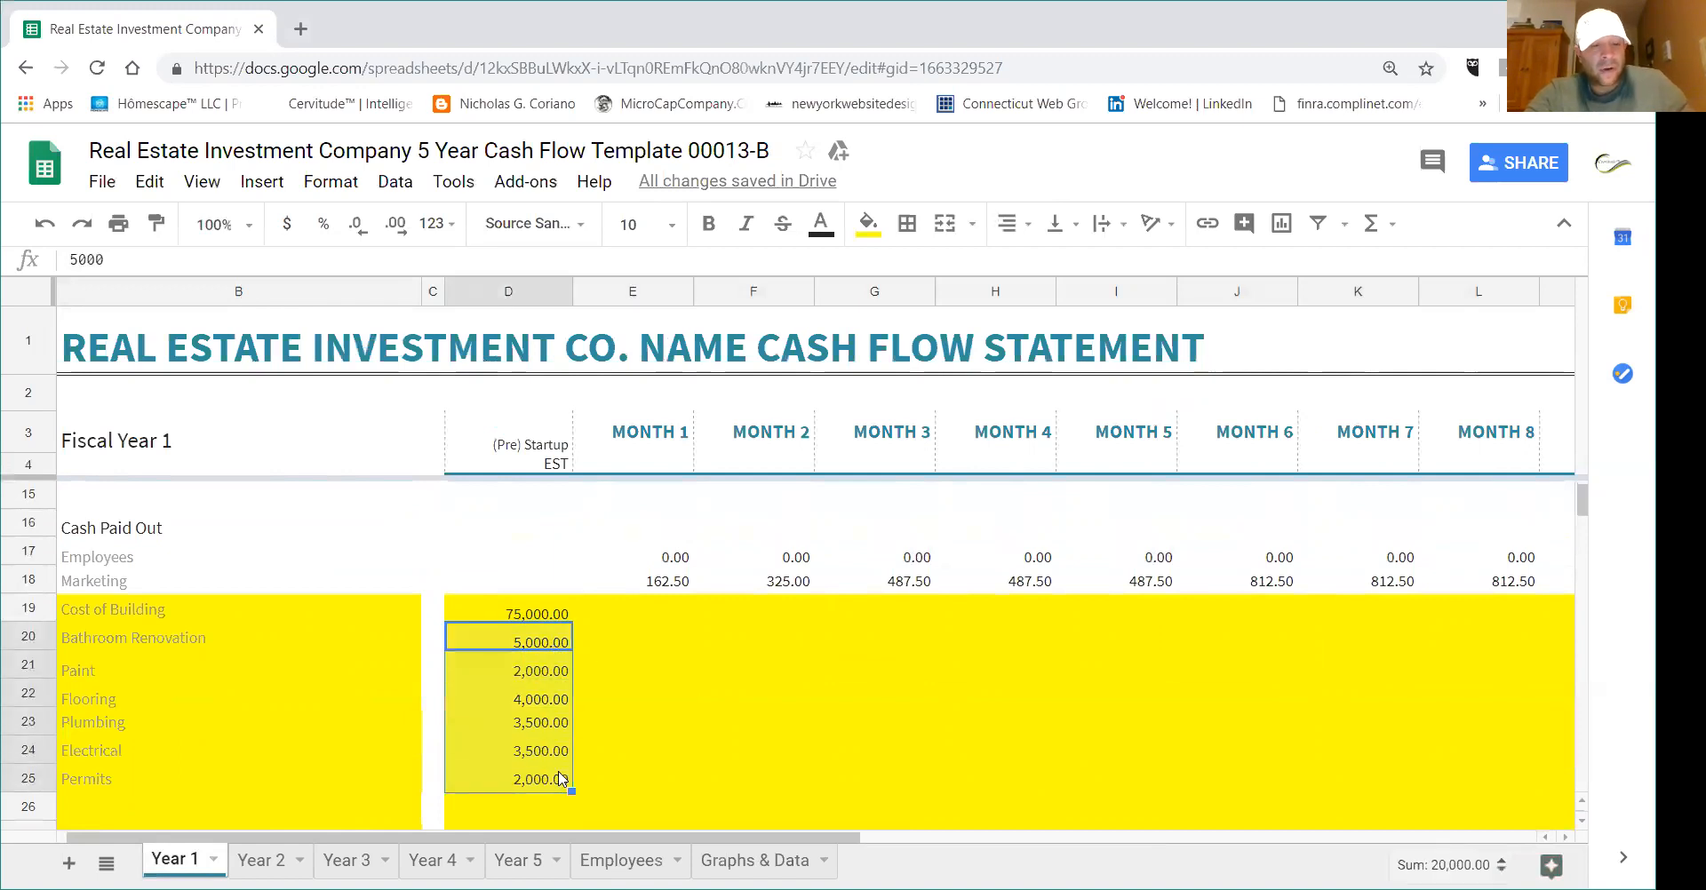
pyautogui.scroll(2, 1013, 777)
pyautogui.scroll(2, 1262, 613)
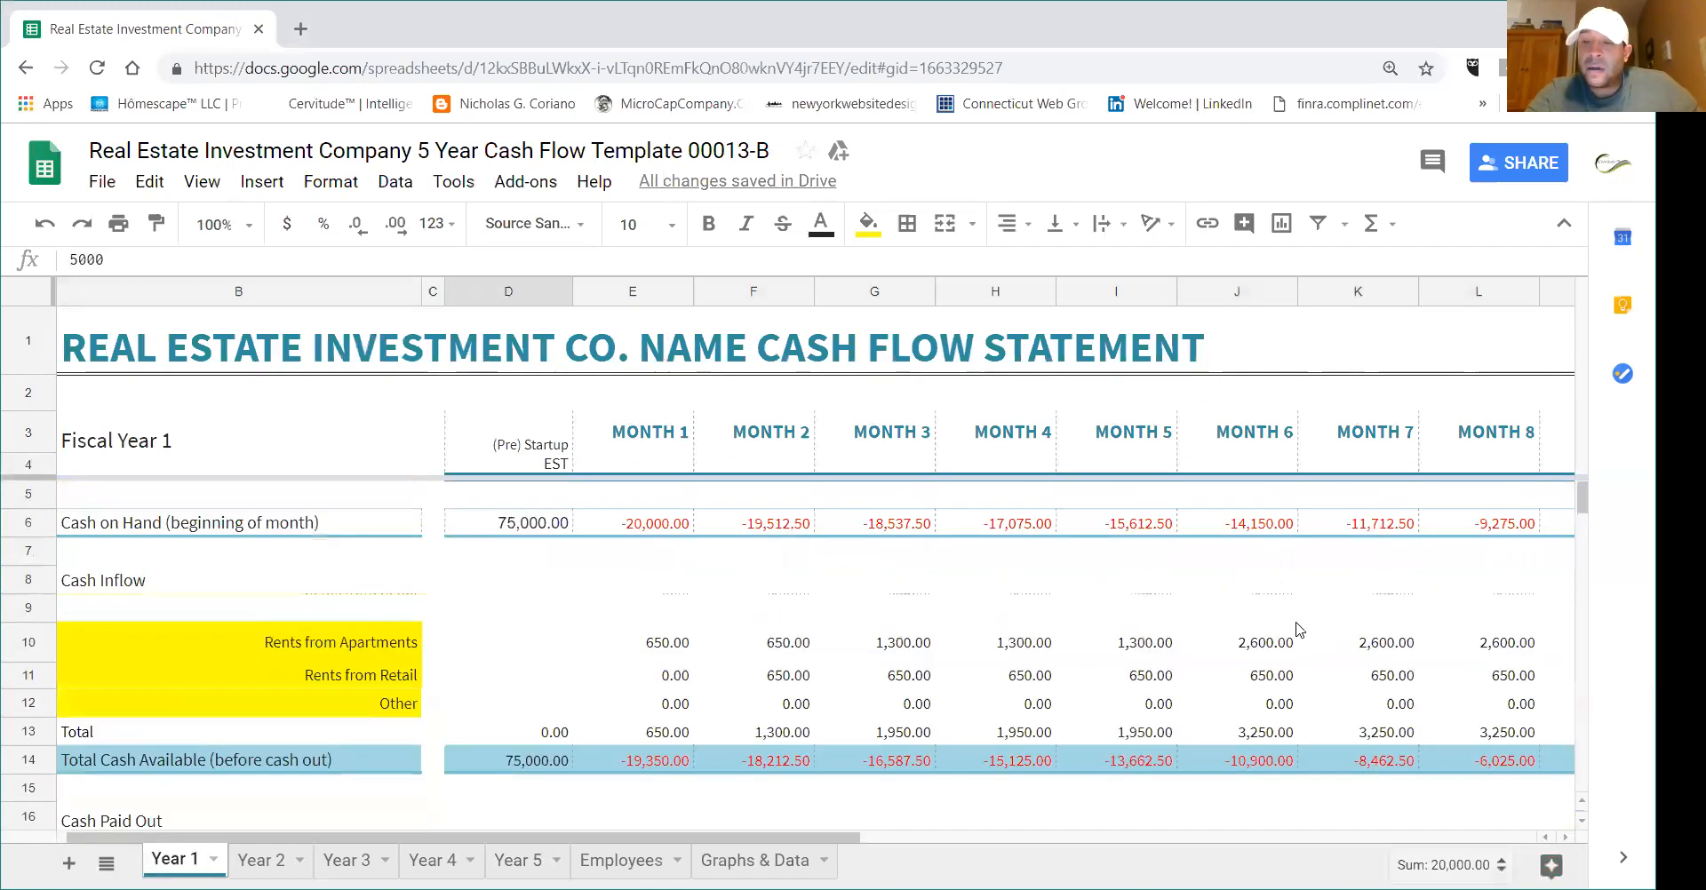
pyautogui.click(1282, 642)
pyautogui.scroll(-5, 1282, 649)
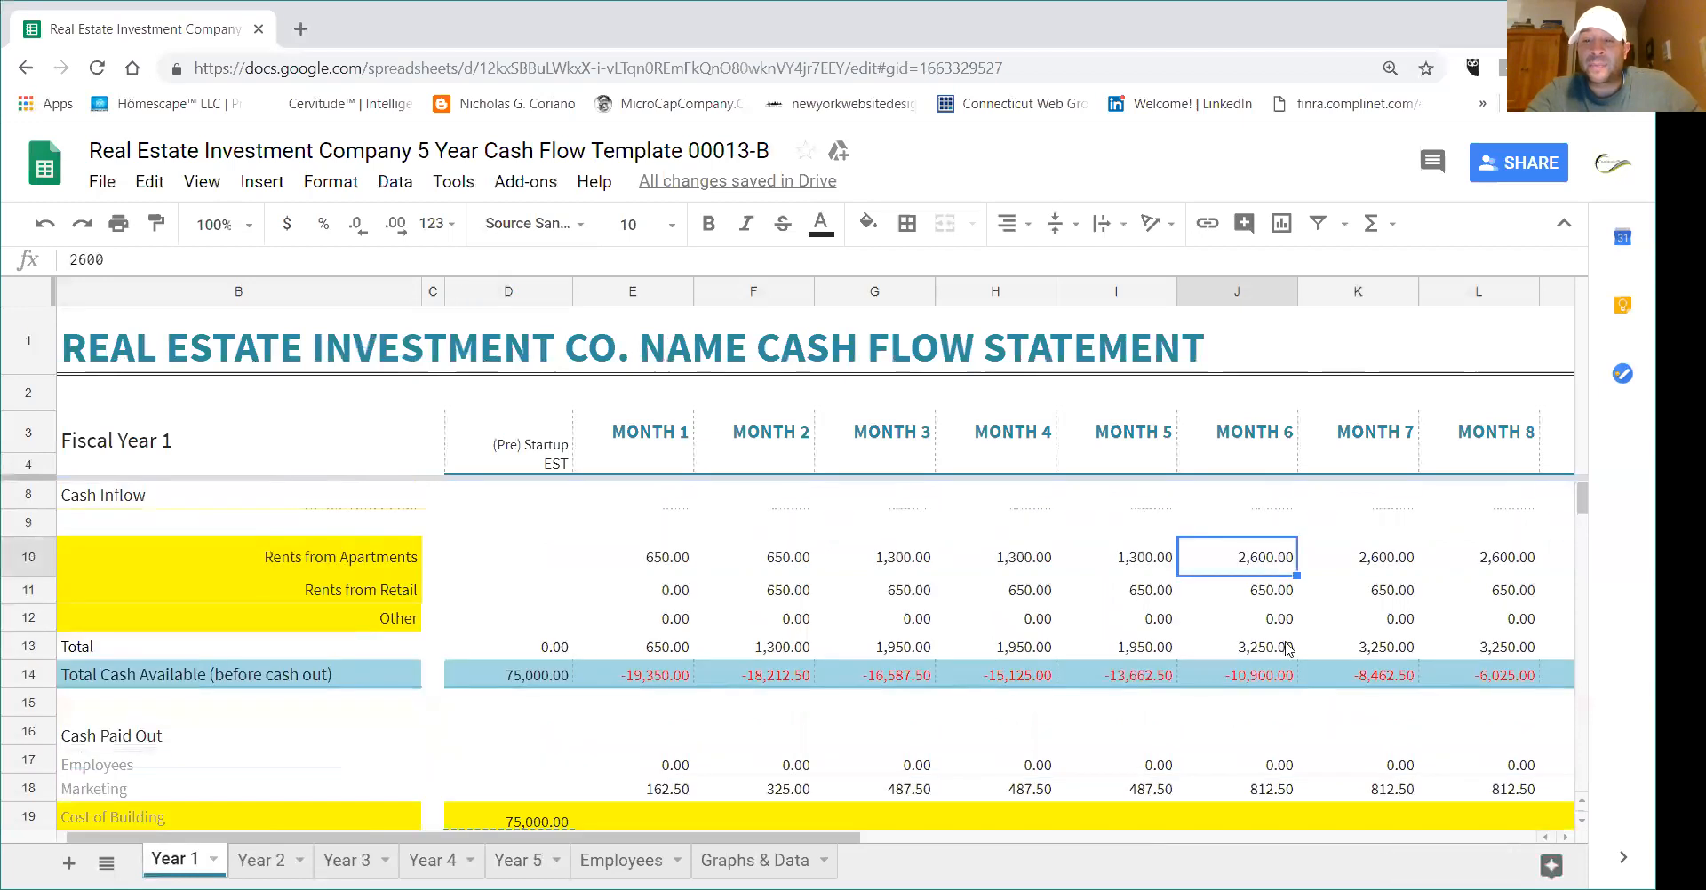
pyautogui.moveTo(1159, 653); pyautogui.dragTo(1173, 813)
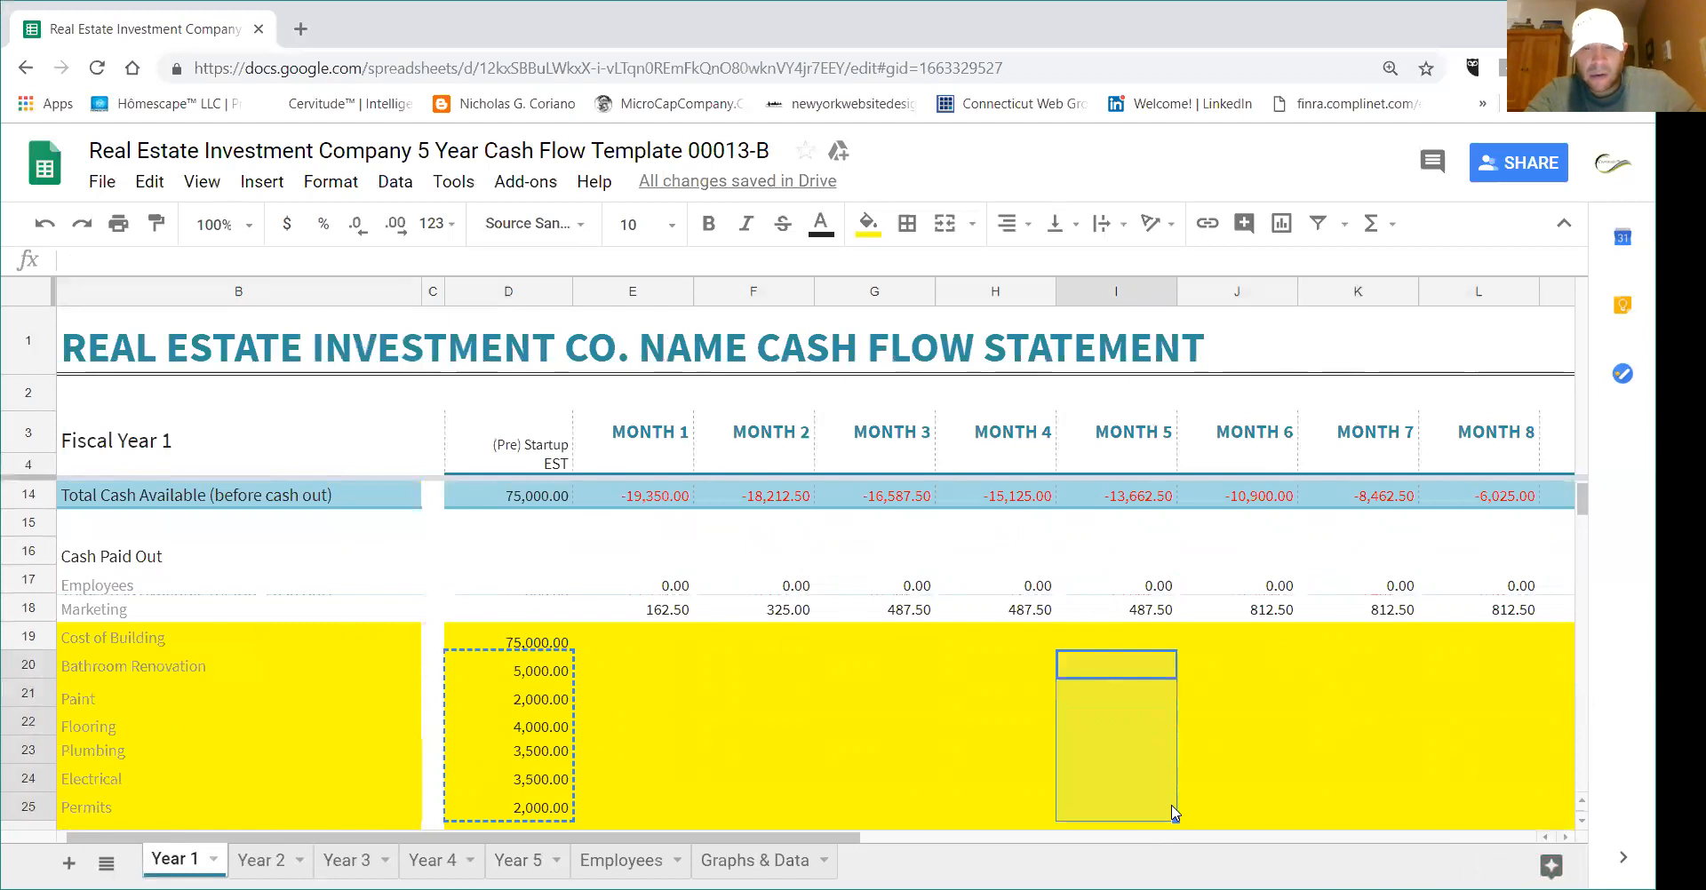
pyautogui.hotkey('ctrl', 'v')
# - Review how the Month 5 renovation costs affect the monthly cash on hand and total cash available, compared with the startup cash
pyautogui.scroll(-1, 1262, 724)
pyautogui.scroll(5, 1262, 724)
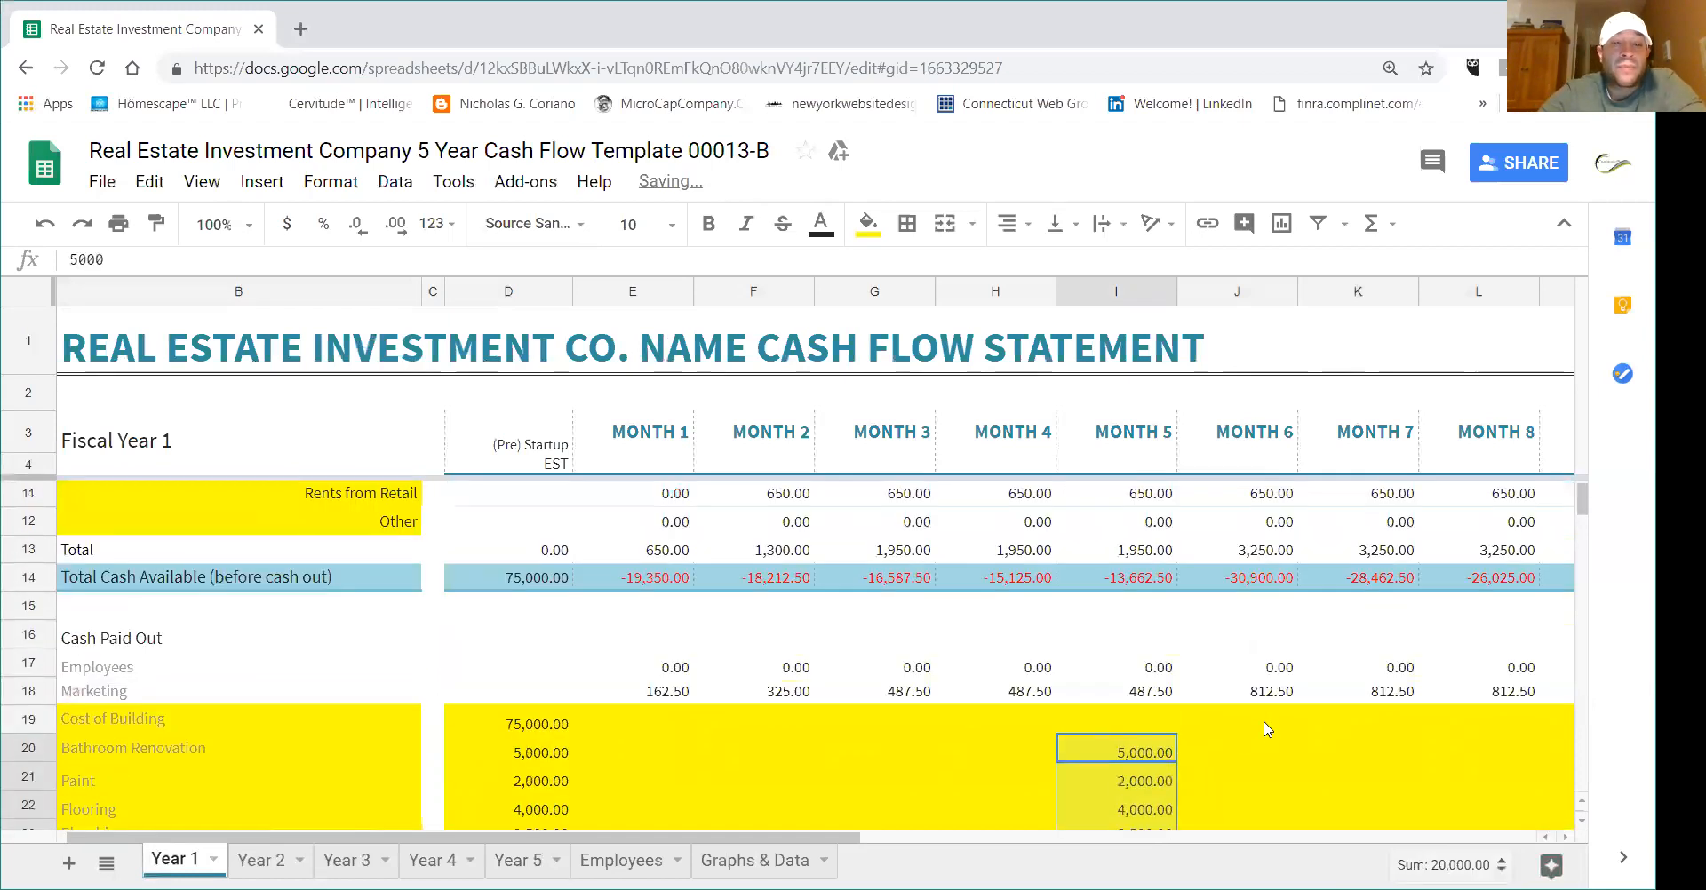
pyautogui.scroll(-4, 585, 573)
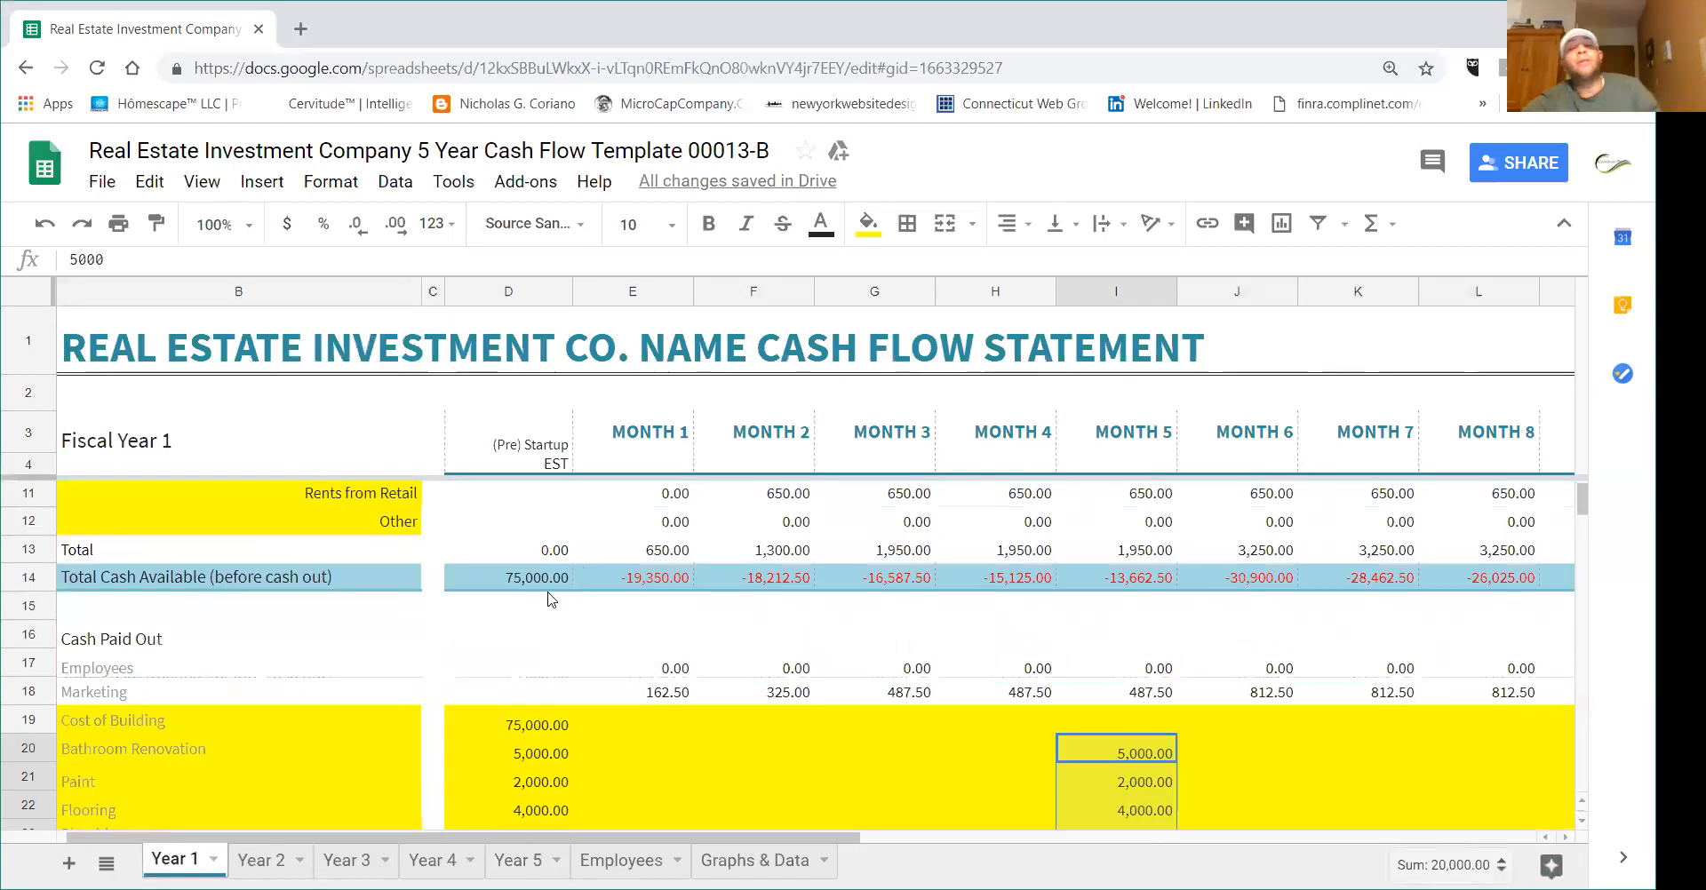
pyautogui.scroll(3, 551, 609)
pyautogui.scroll(1, 500, 611)
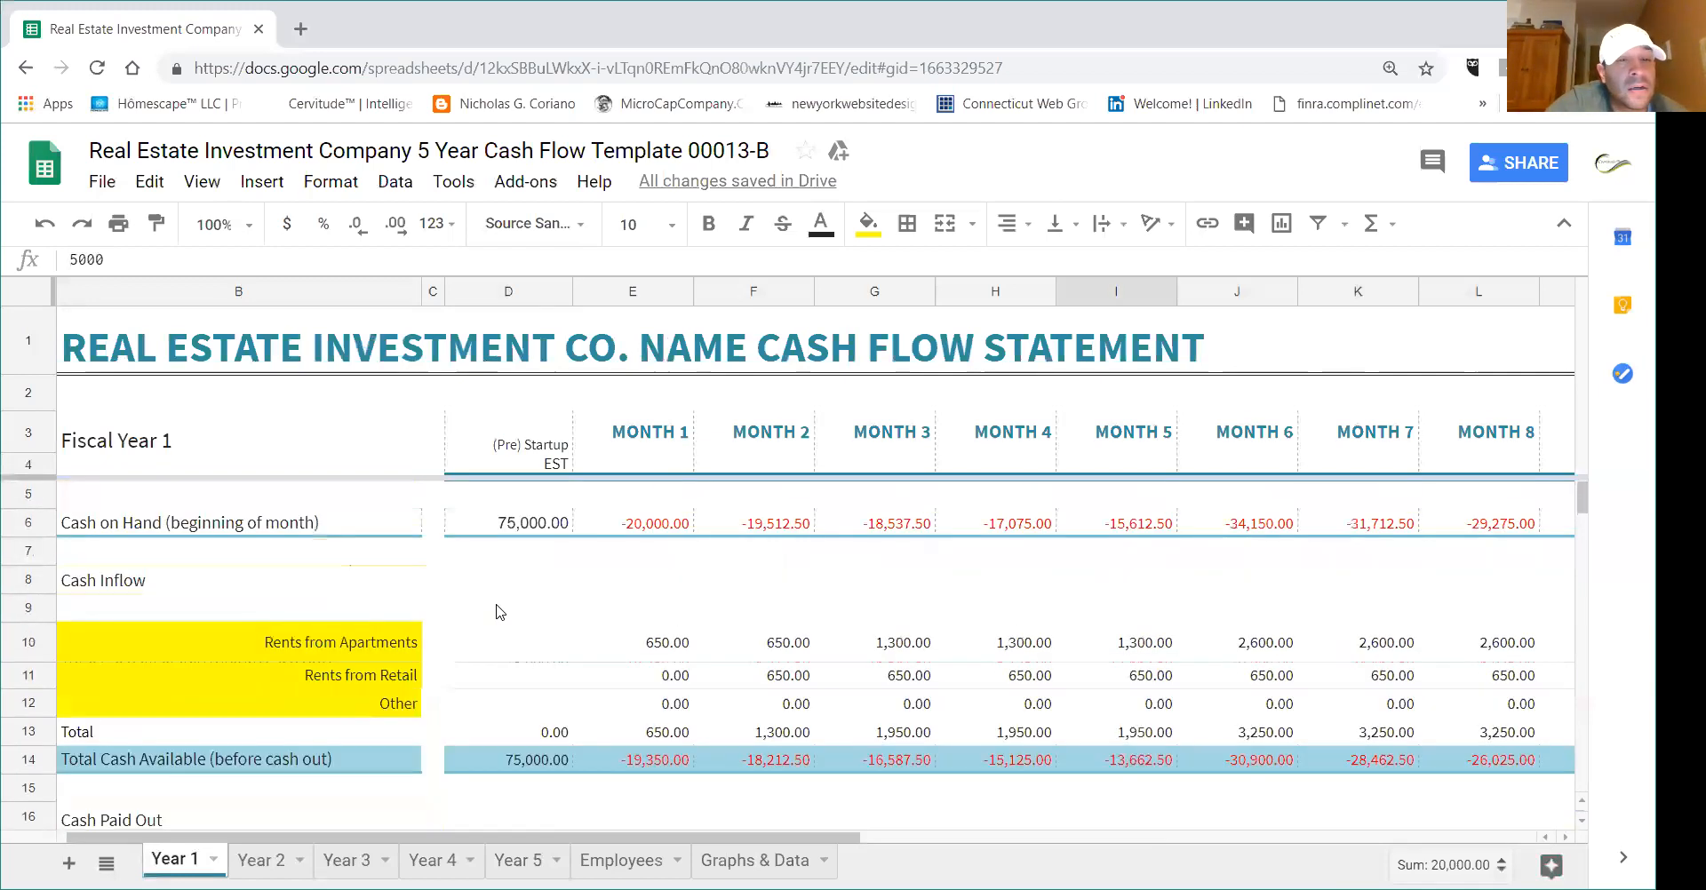
pyautogui.click(538, 525)
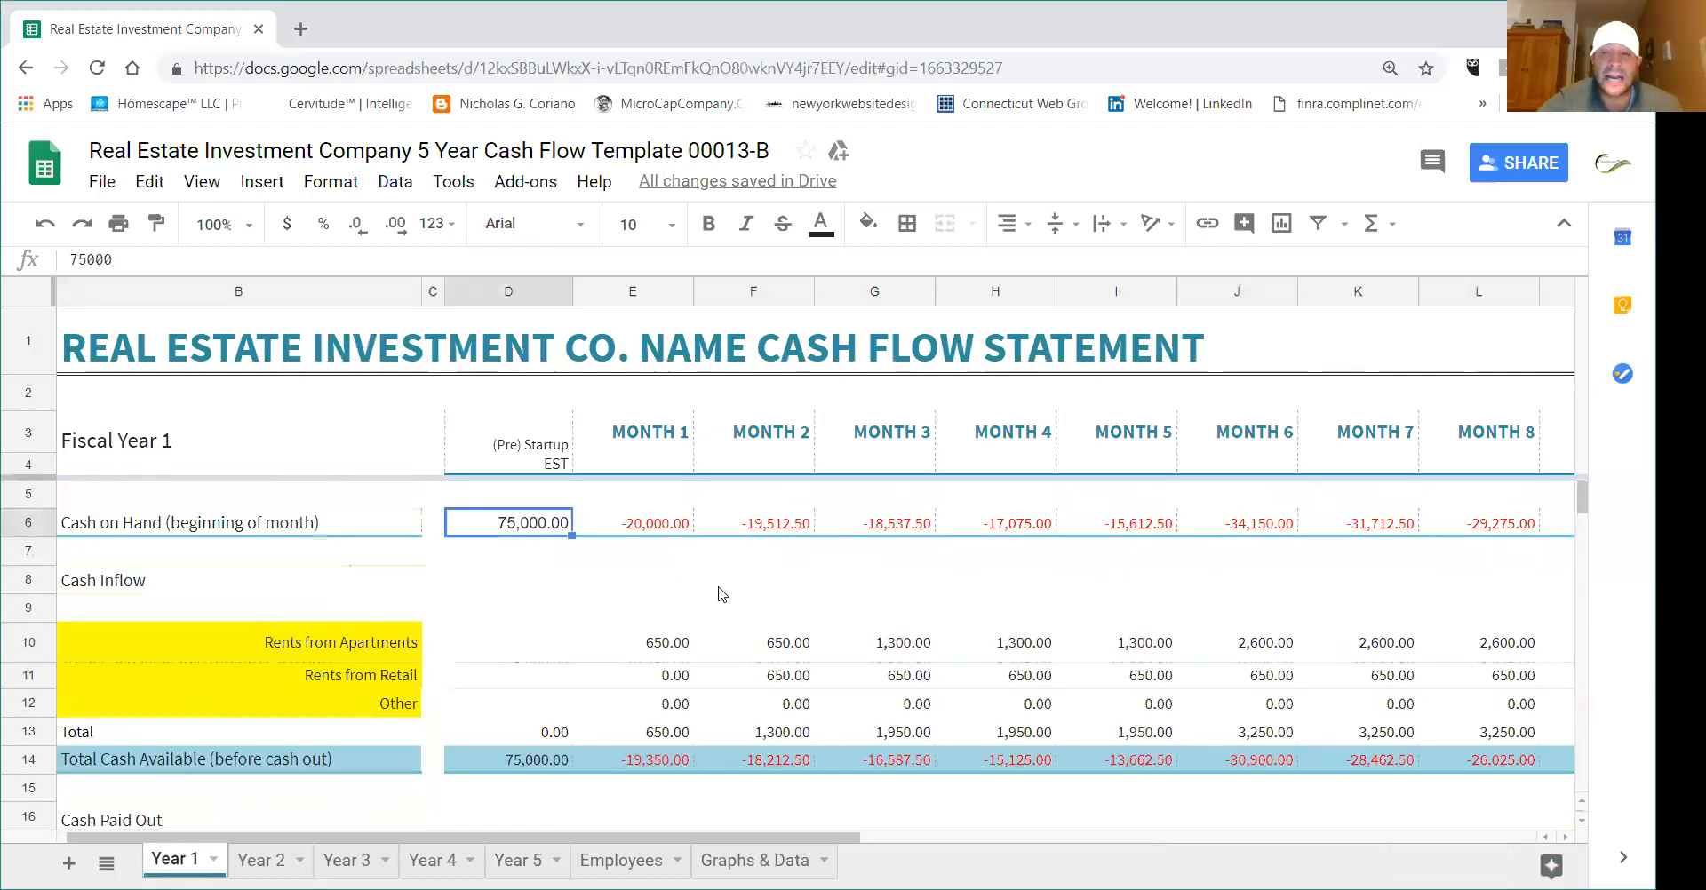
pyautogui.scroll(-7, 711, 641)
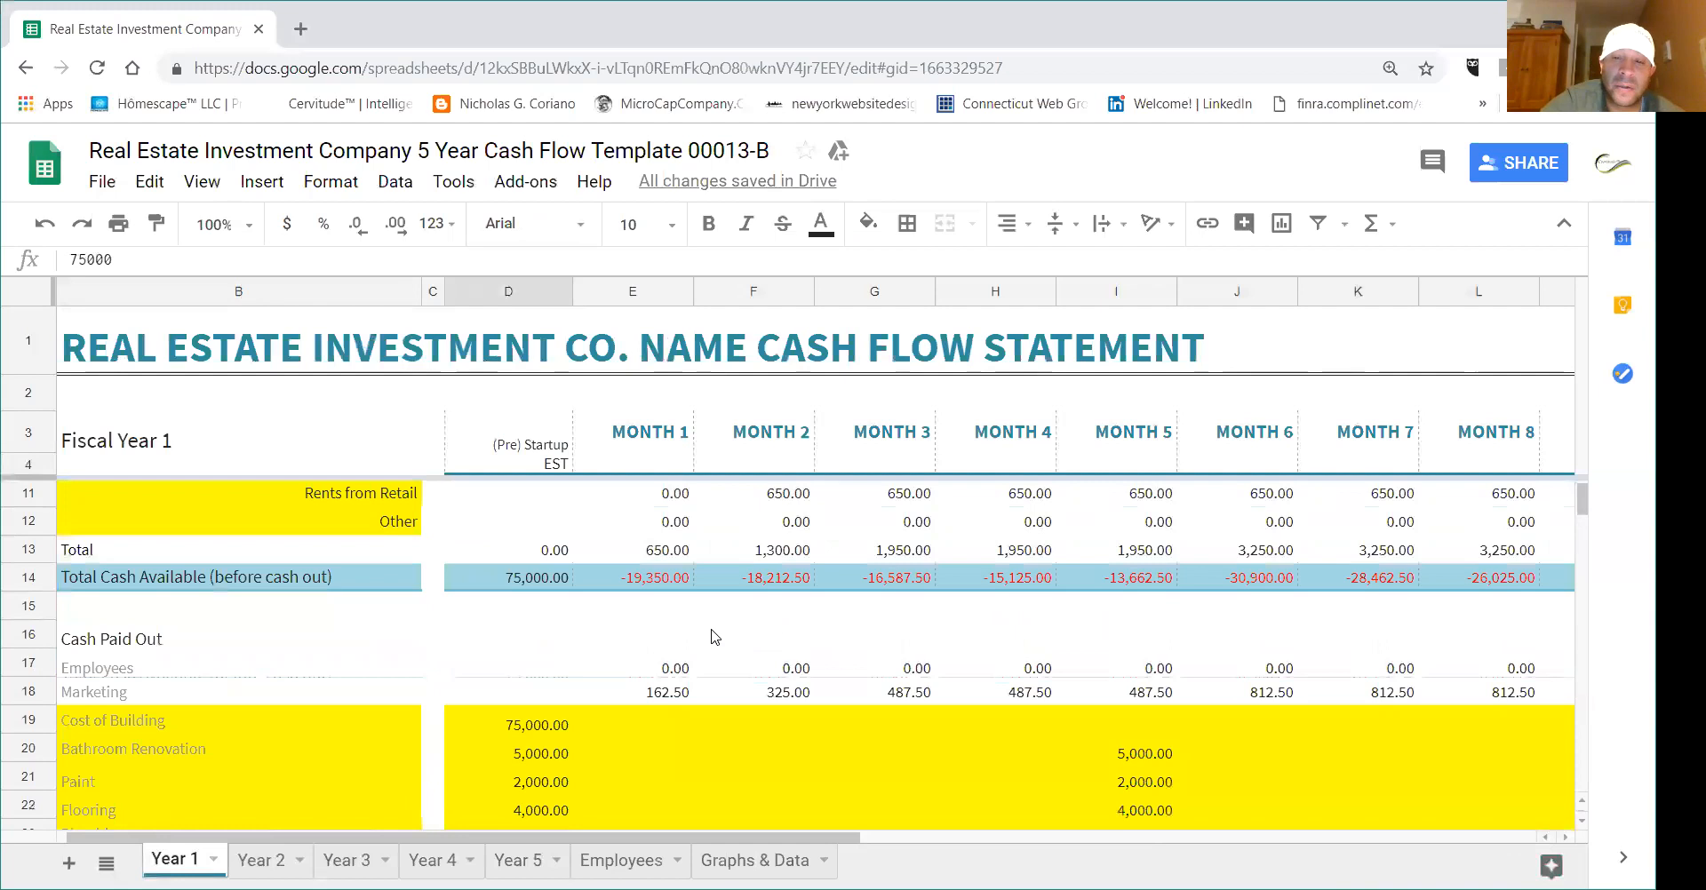
pyautogui.scroll(4, 713, 636)
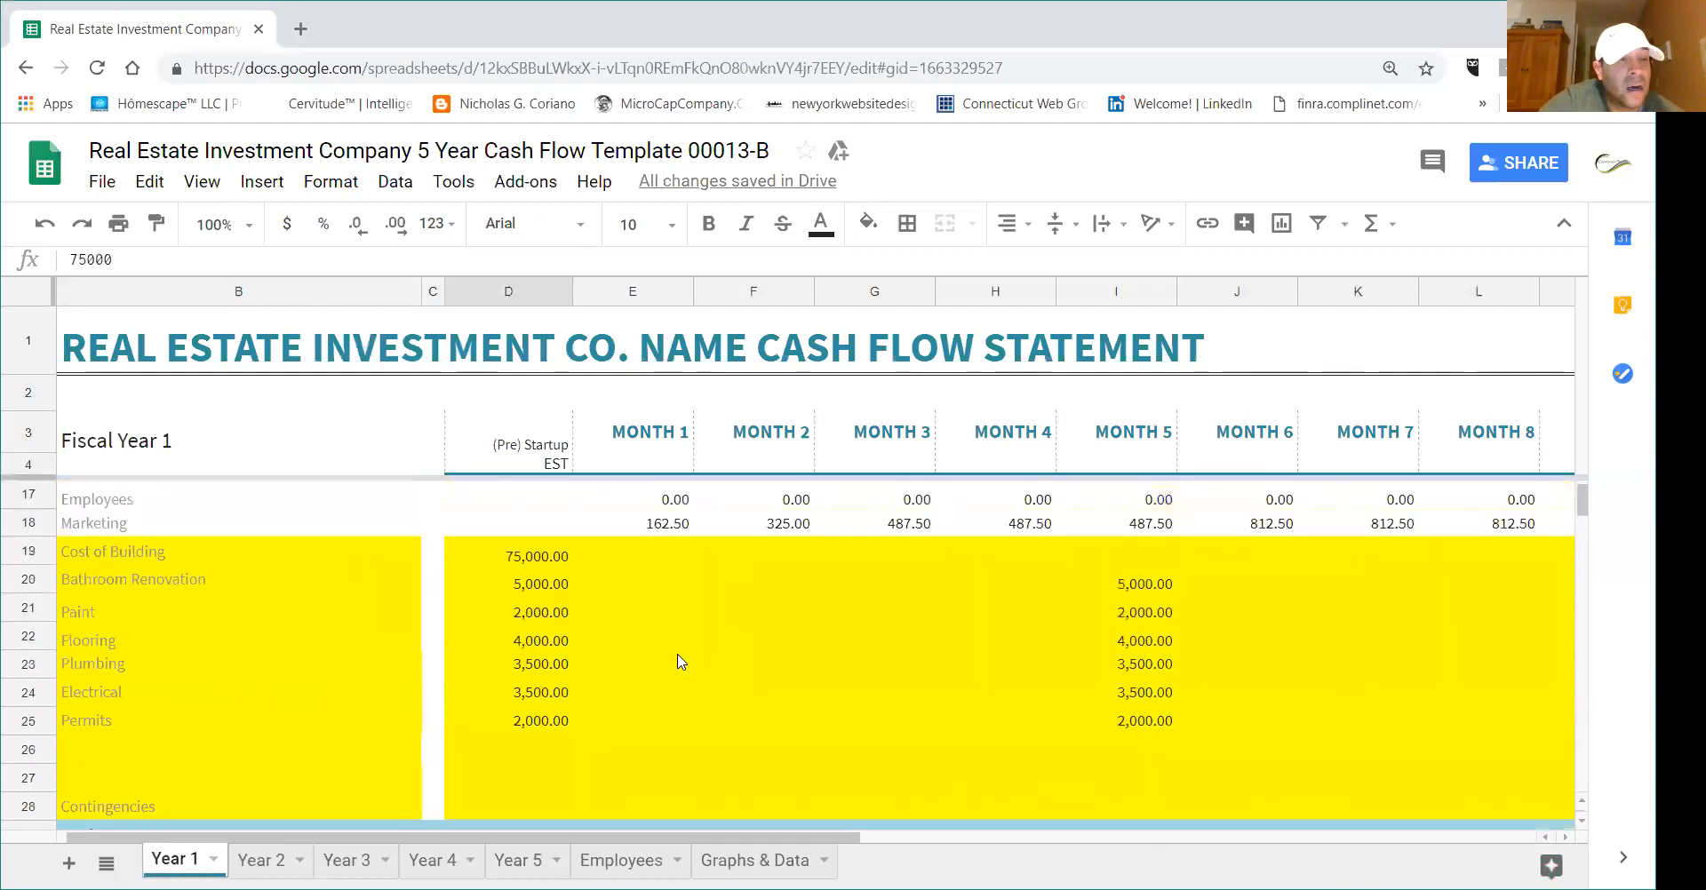
# - Label the empty row below Permits as Taxes and enter 5400 for it in Month 3
pyautogui.scroll(-1, 680, 662)
pyautogui.click(99, 663)
pyautogui.write('Taxes')
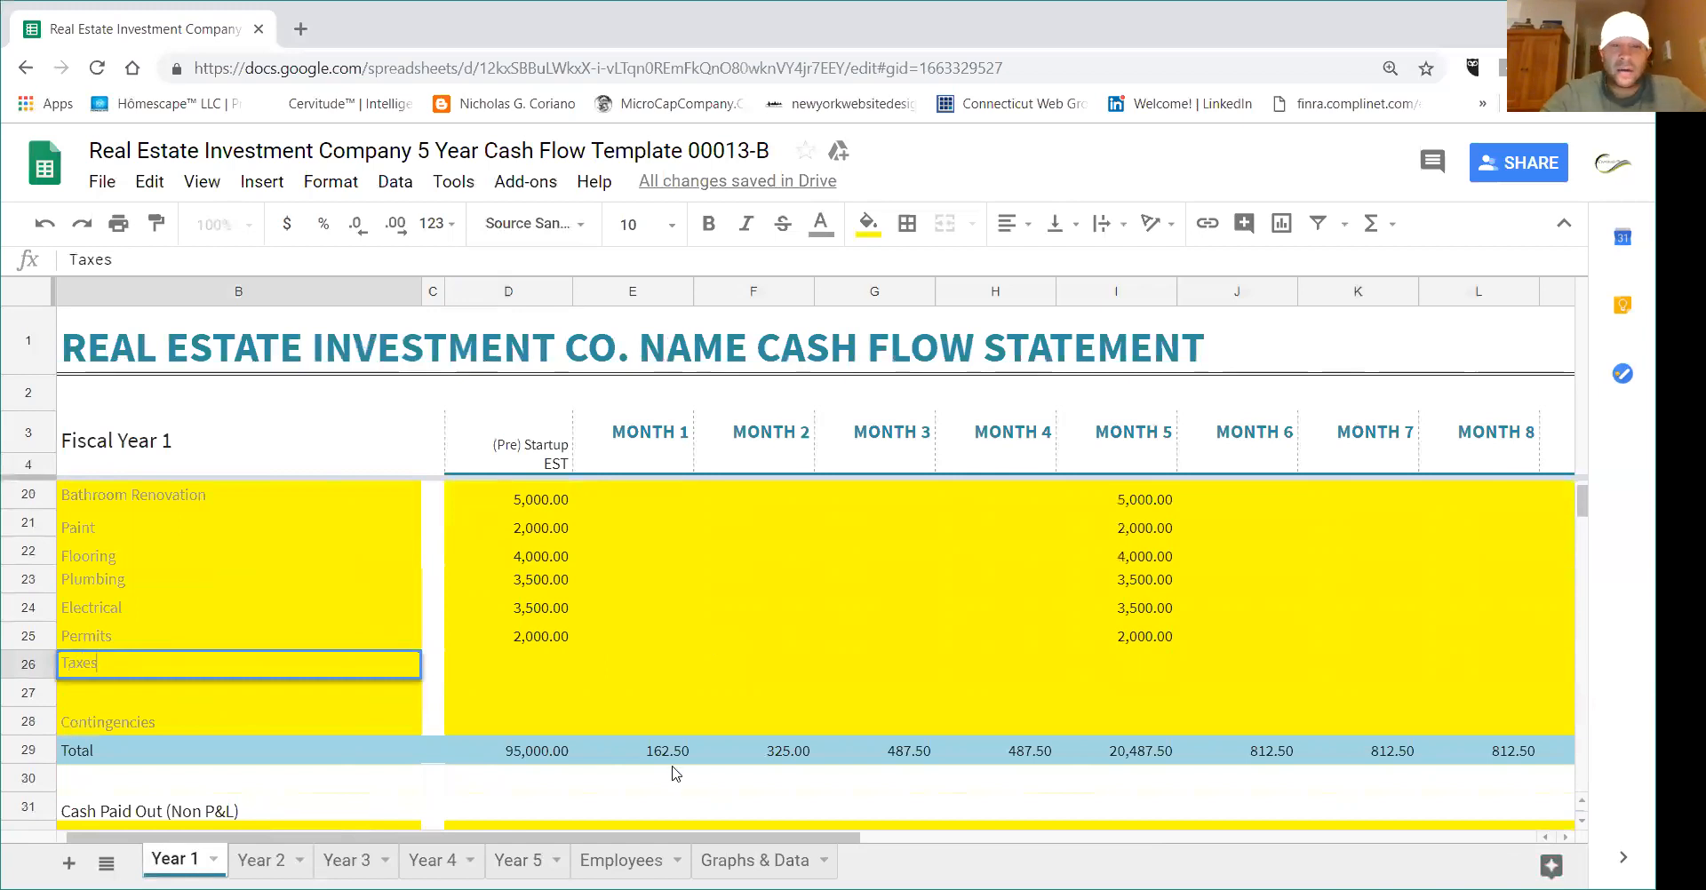
pyautogui.click(864, 648)
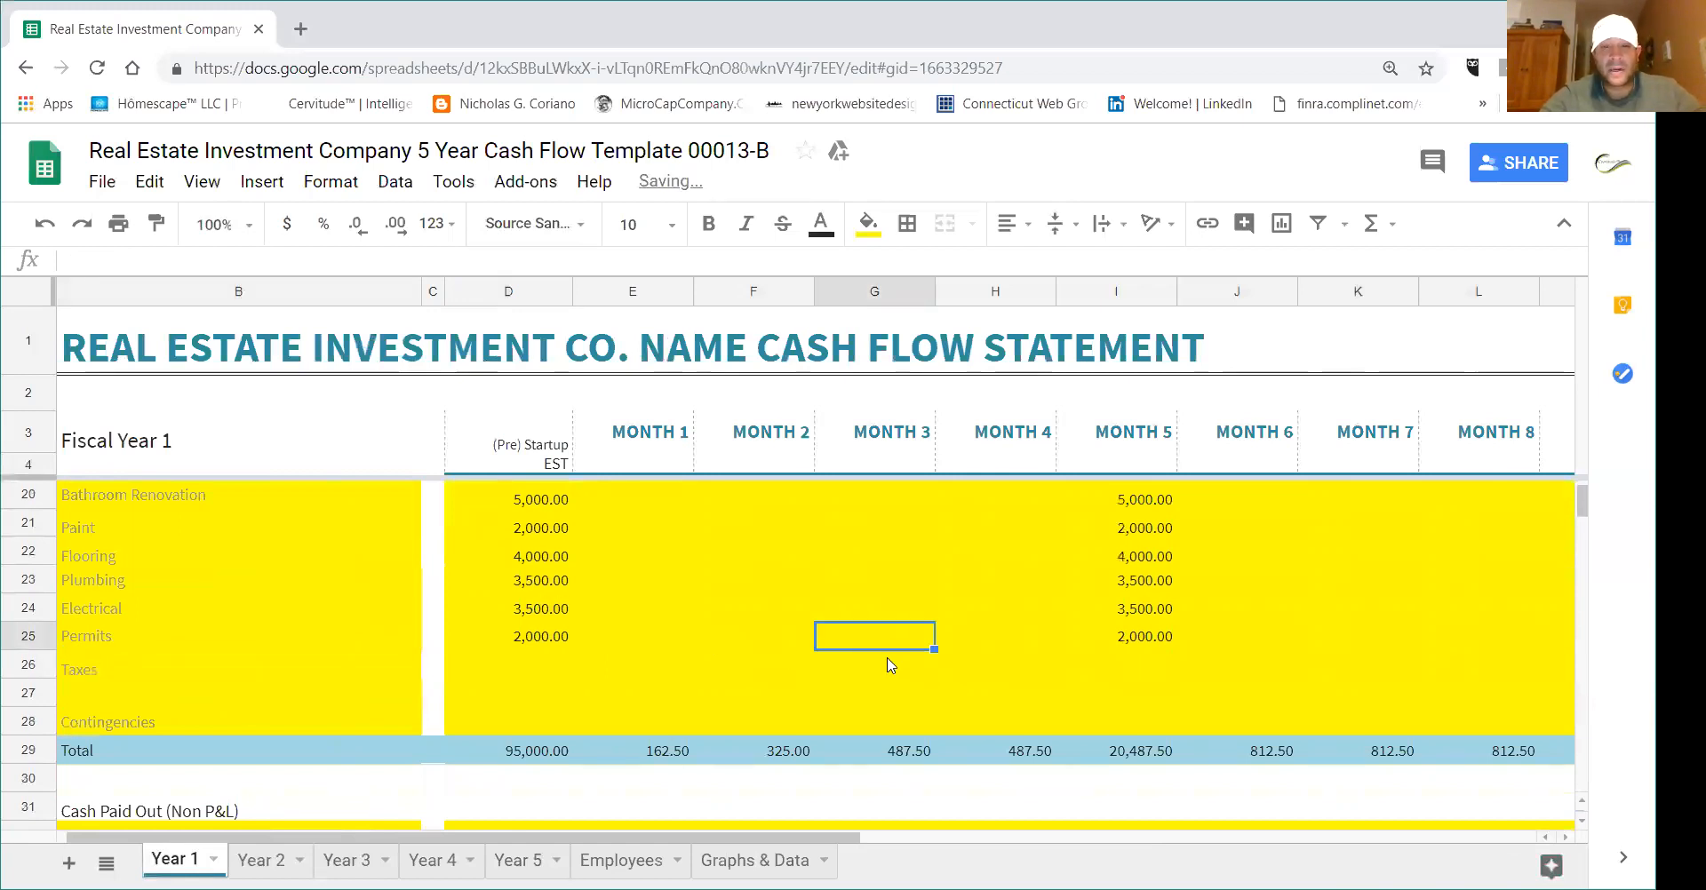
pyautogui.click(876, 663)
pyautogui.write('5400')
pyautogui.press('Return')
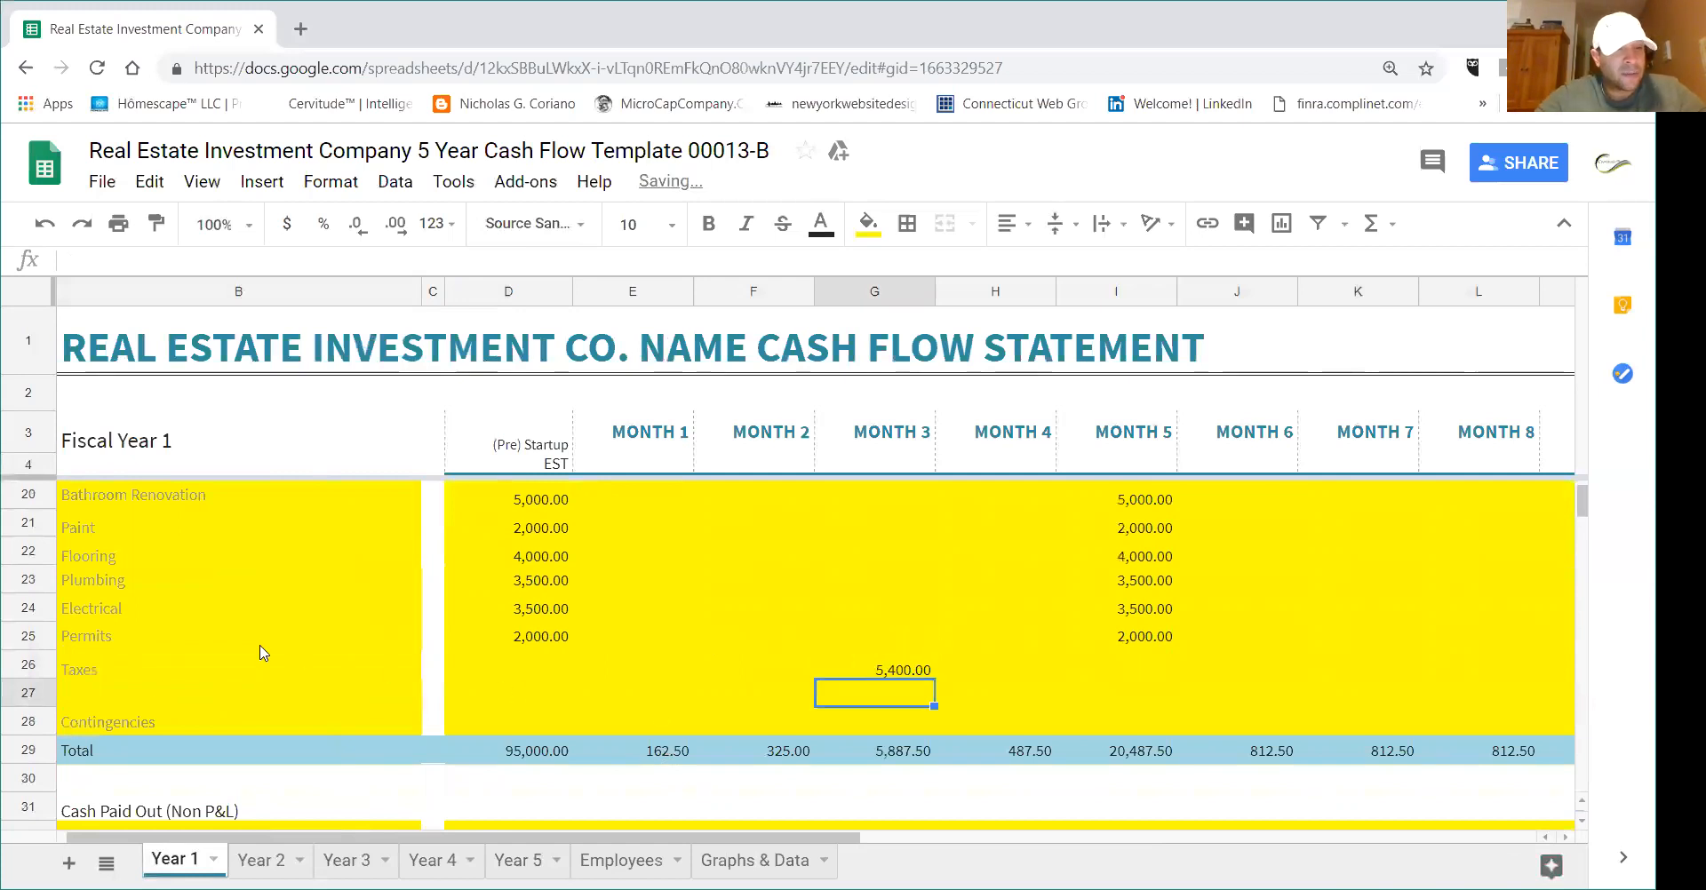
# - Label the empty row between Taxes and Contingencies as Utilities
pyautogui.click(133, 690)
pyautogui.write('U')
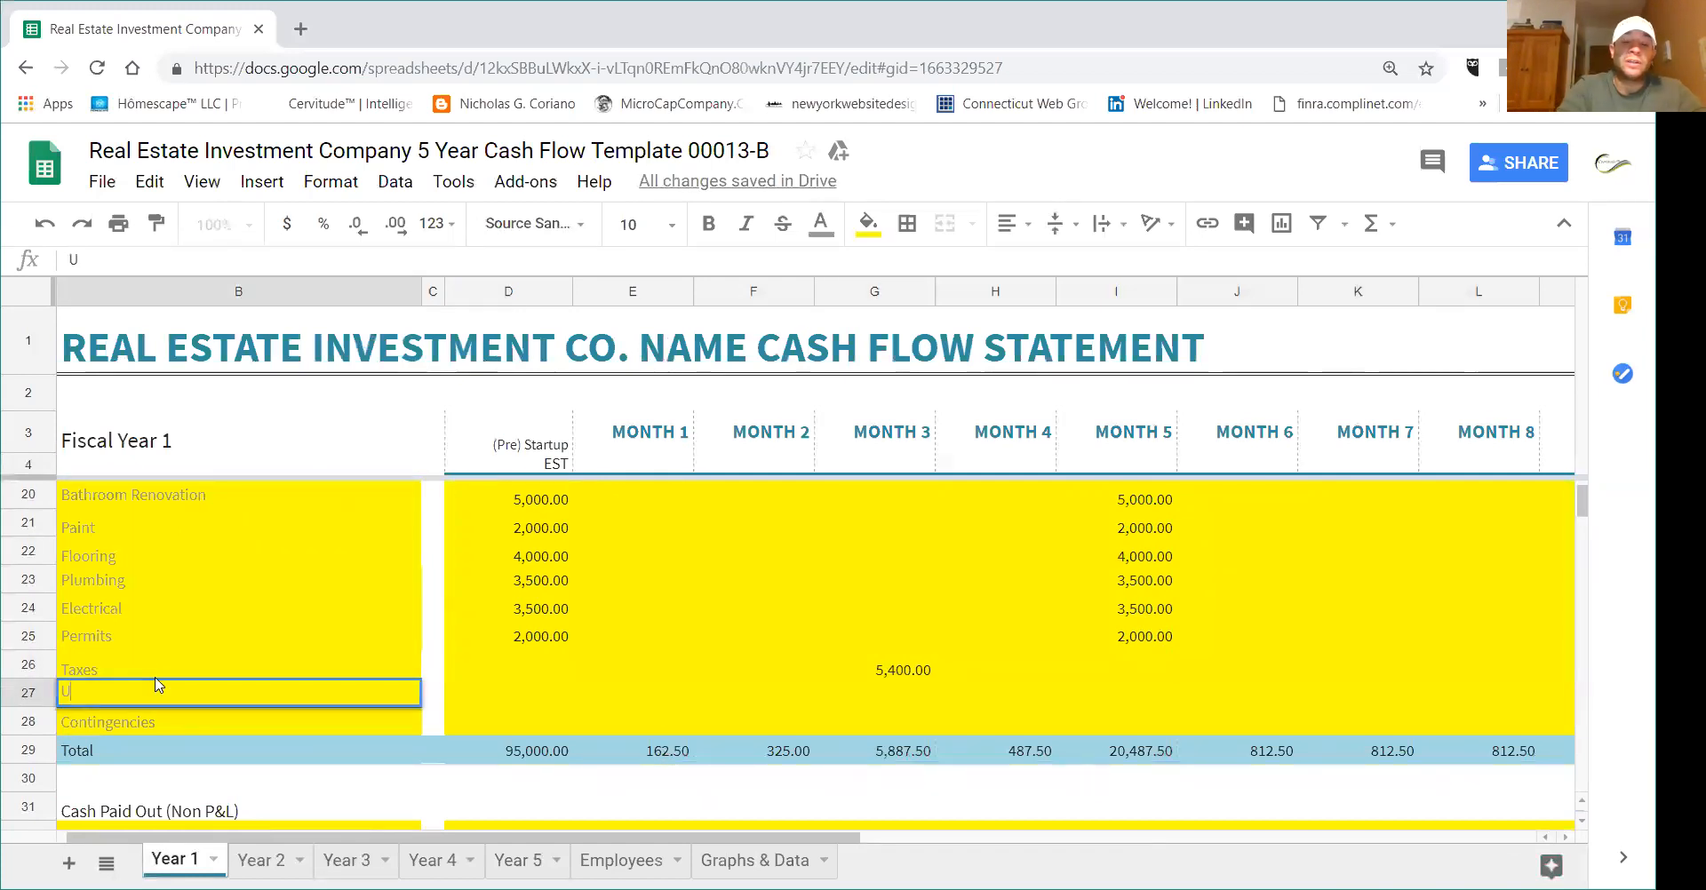
pyautogui.write('tilities')
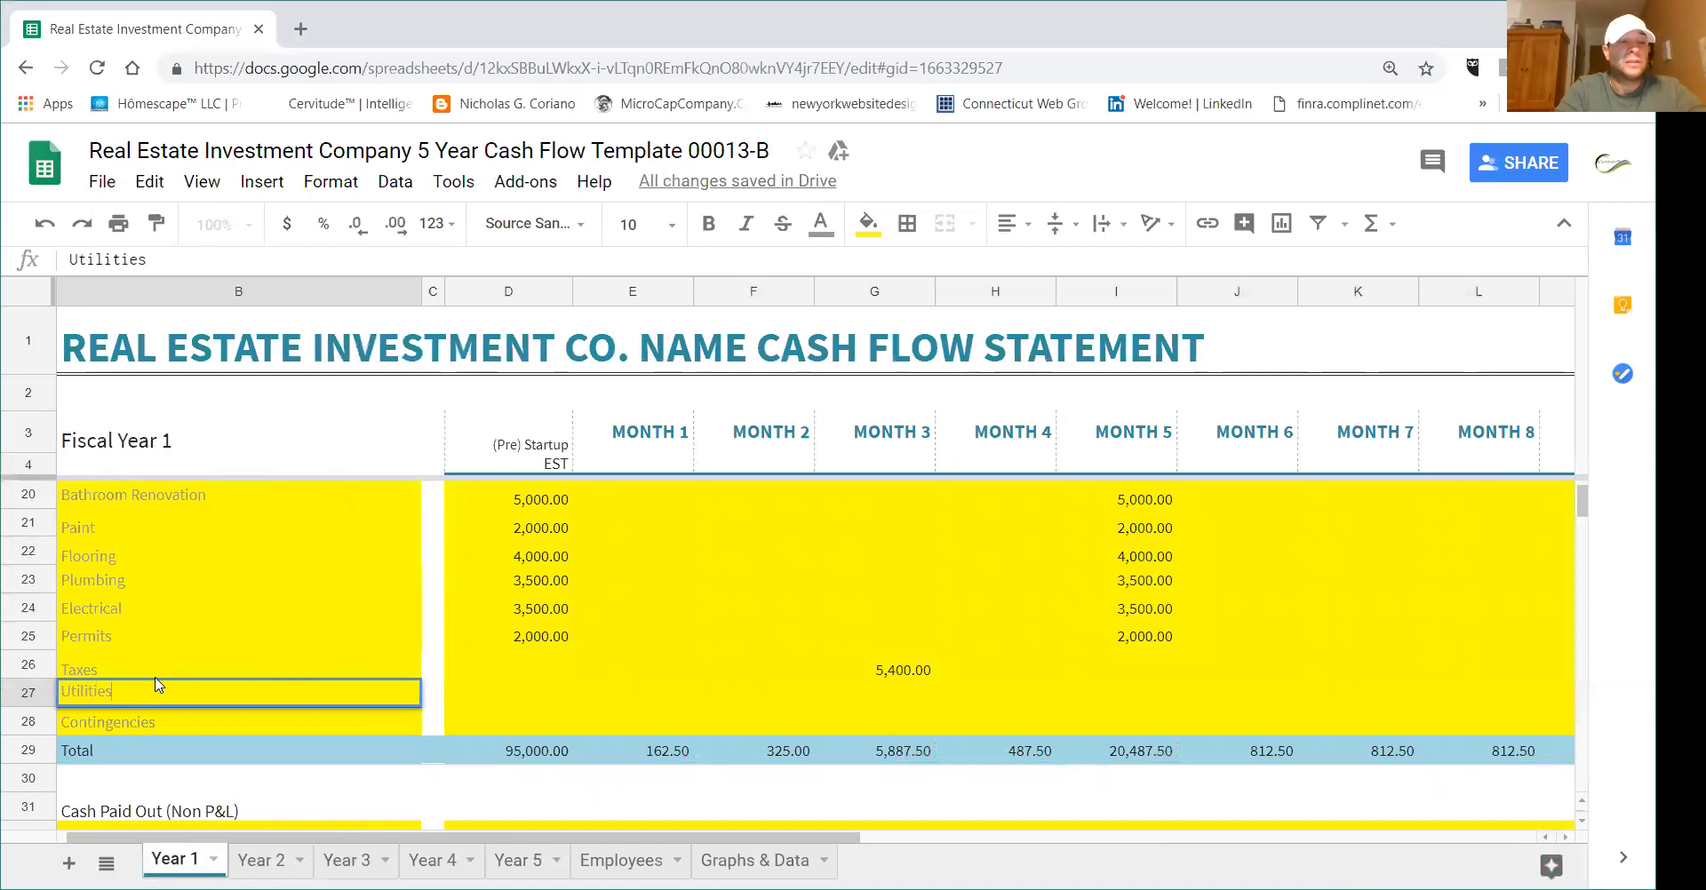
pyautogui.press('Return')
# - Enter 1500 for Utilities in Month 1 and fill the amount across through Month 12
pyautogui.click(544, 674)
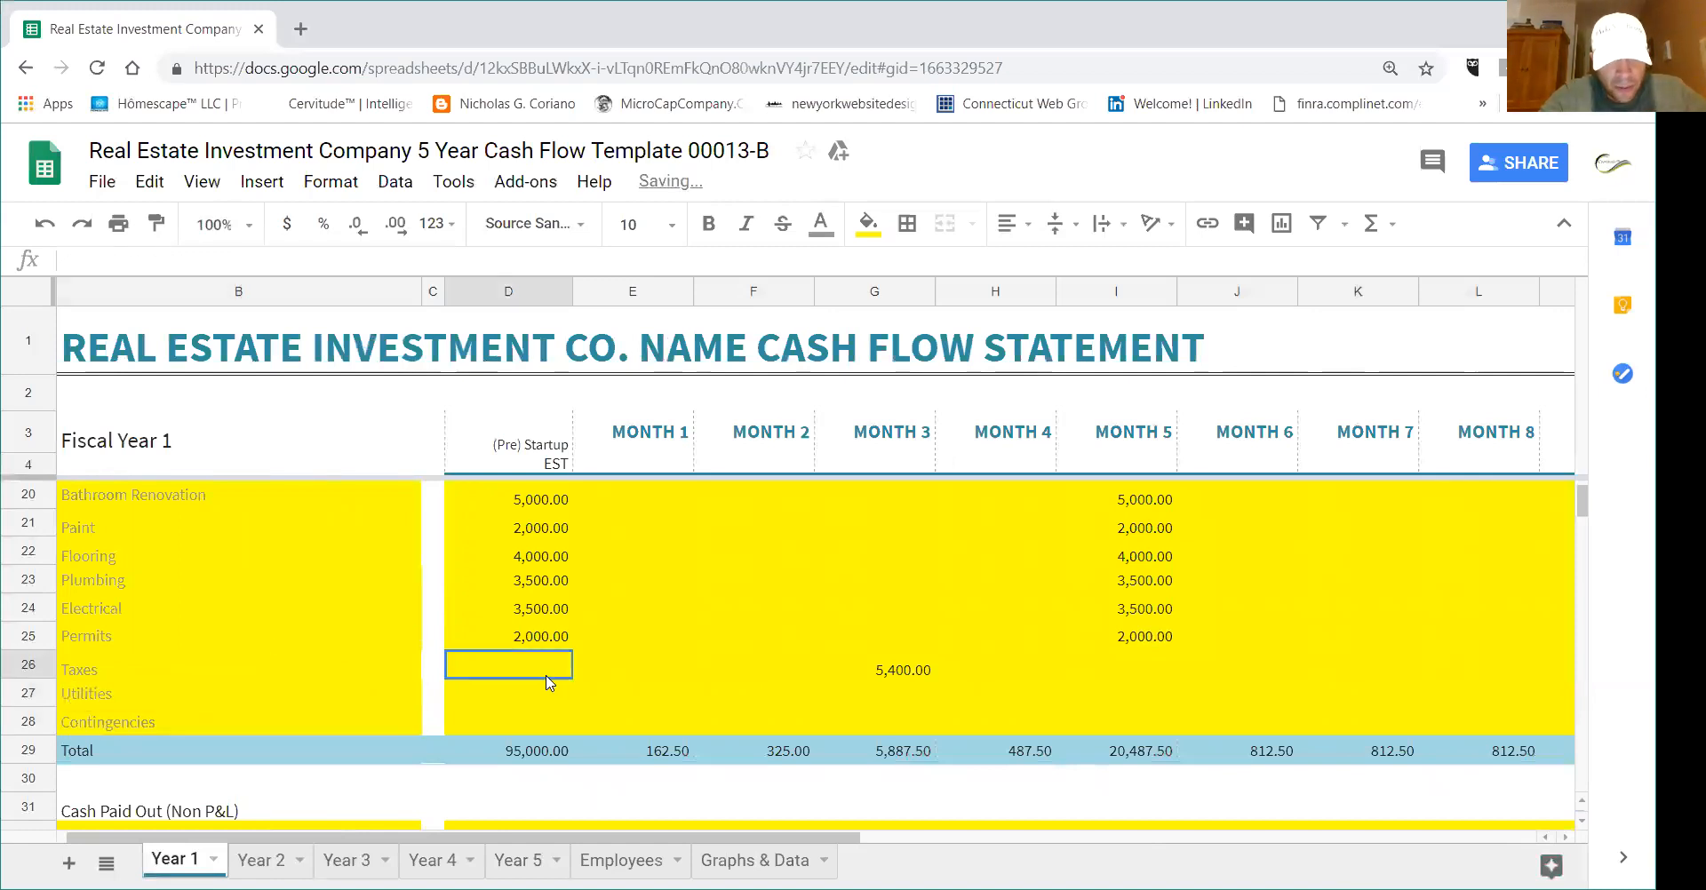
pyautogui.press('Down')
pyautogui.click(617, 702)
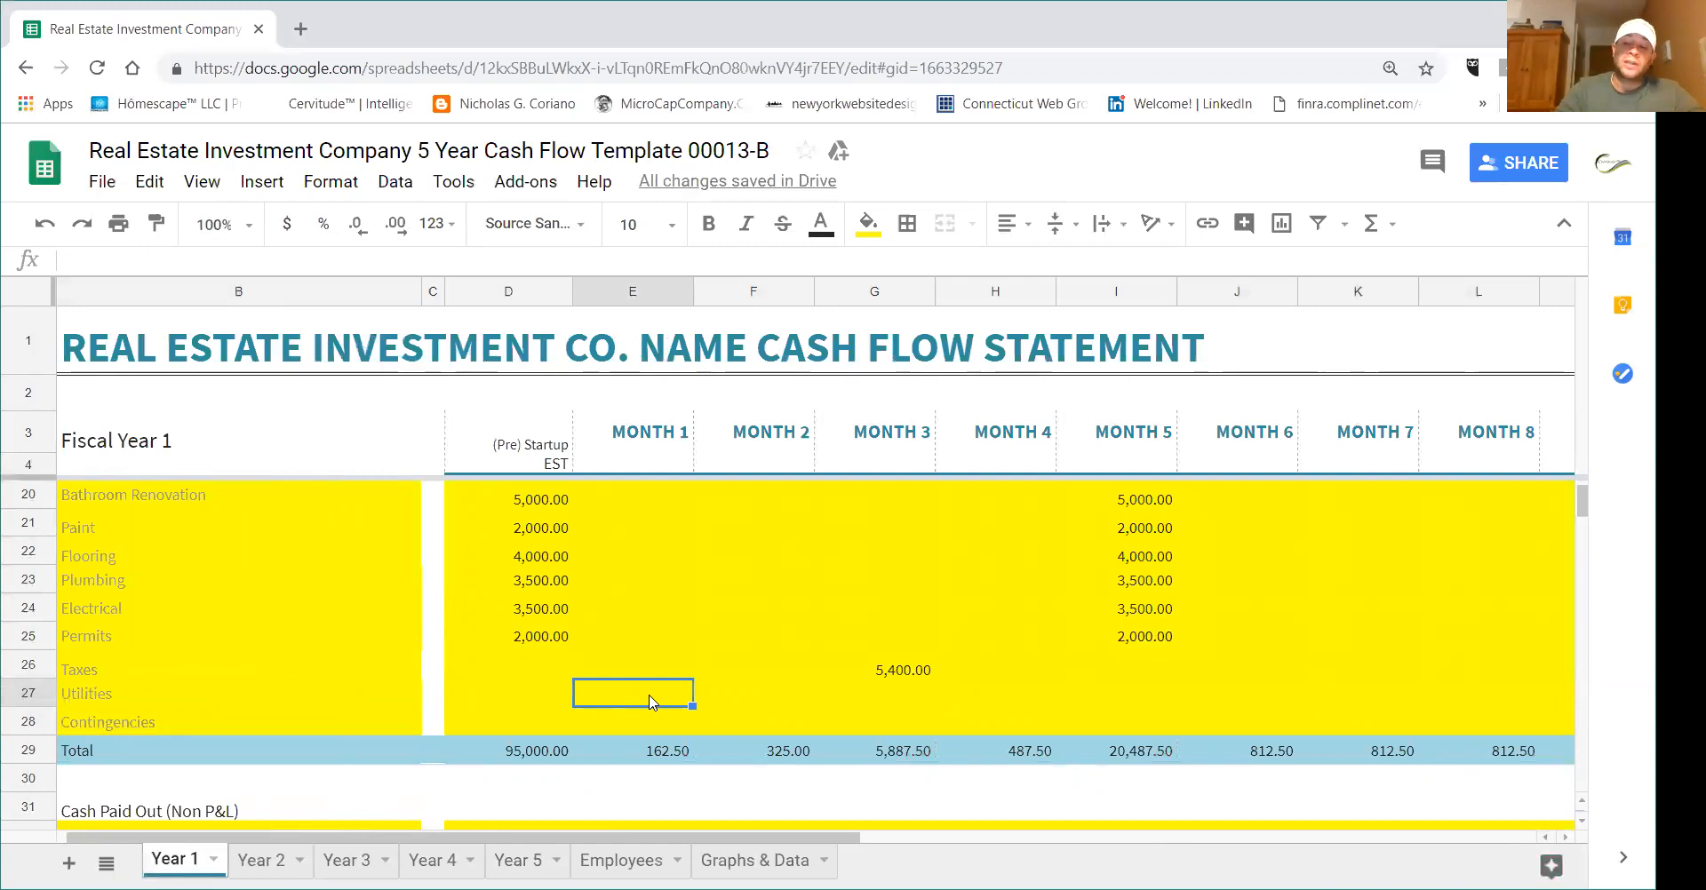
pyautogui.write('1500')
pyautogui.press('Return')
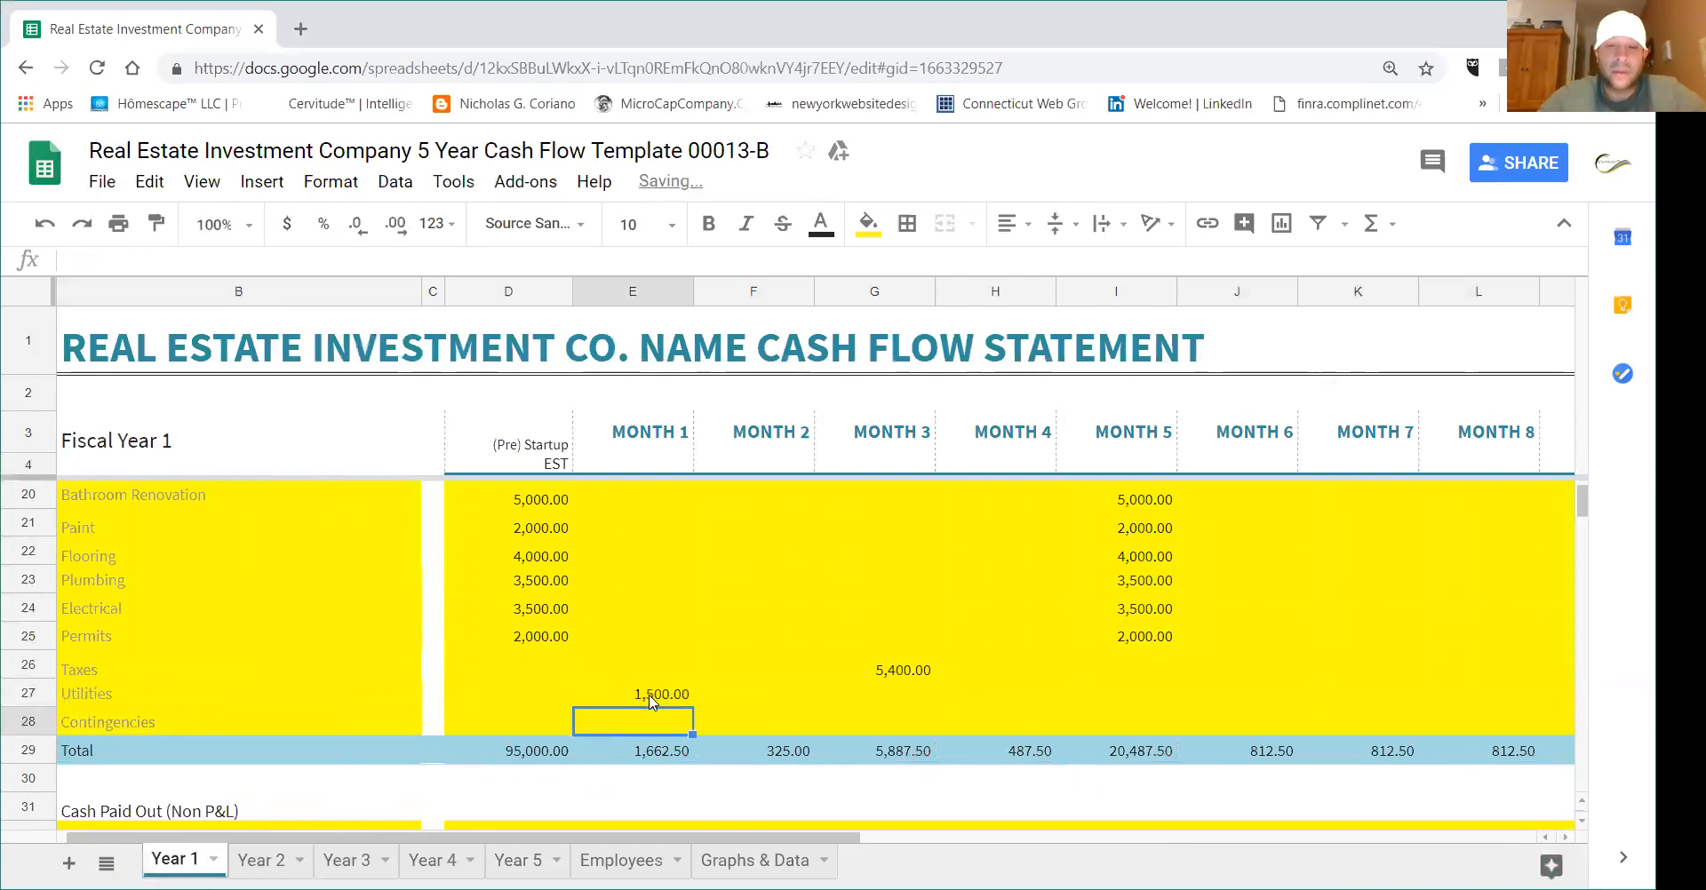
pyautogui.click(654, 701)
pyautogui.moveTo(693, 703); pyautogui.dragTo(1137, 669)
pyautogui.moveTo(1293, 843); pyautogui.dragTo(761, 754)
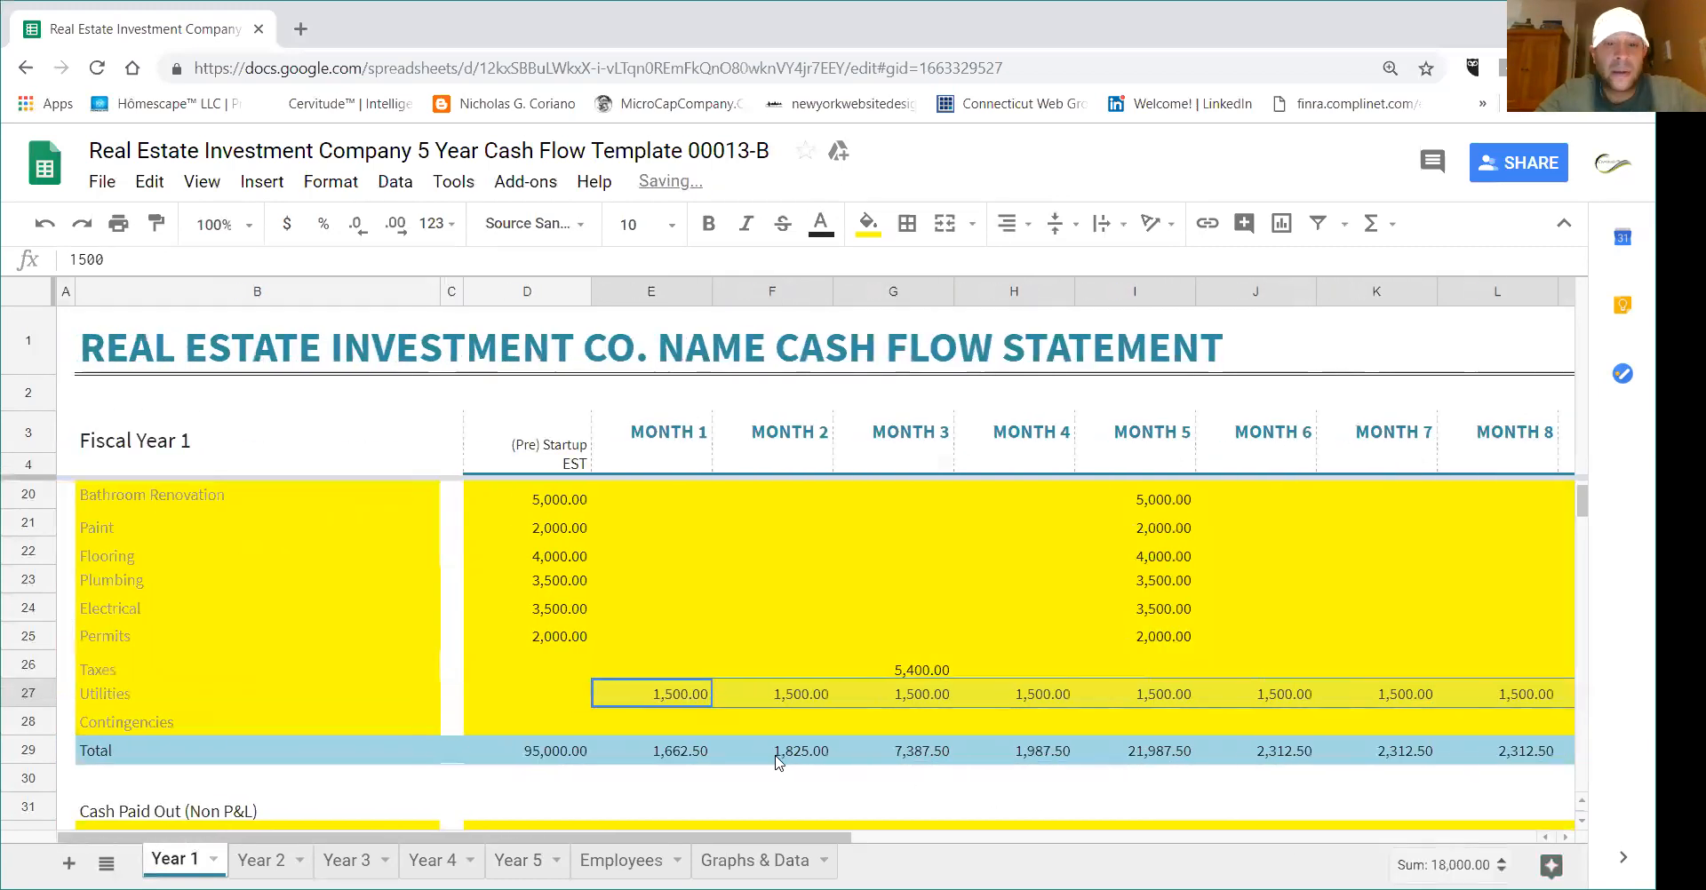
# - Examine the cash paid out rows and the marketing costs across Months 1 to 12
pyautogui.scroll(1, 778, 762)
pyautogui.scroll(-1, 773, 711)
pyautogui.scroll(1, 772, 684)
pyautogui.scroll(-1, 845, 697)
pyautogui.scroll(1, 1232, 762)
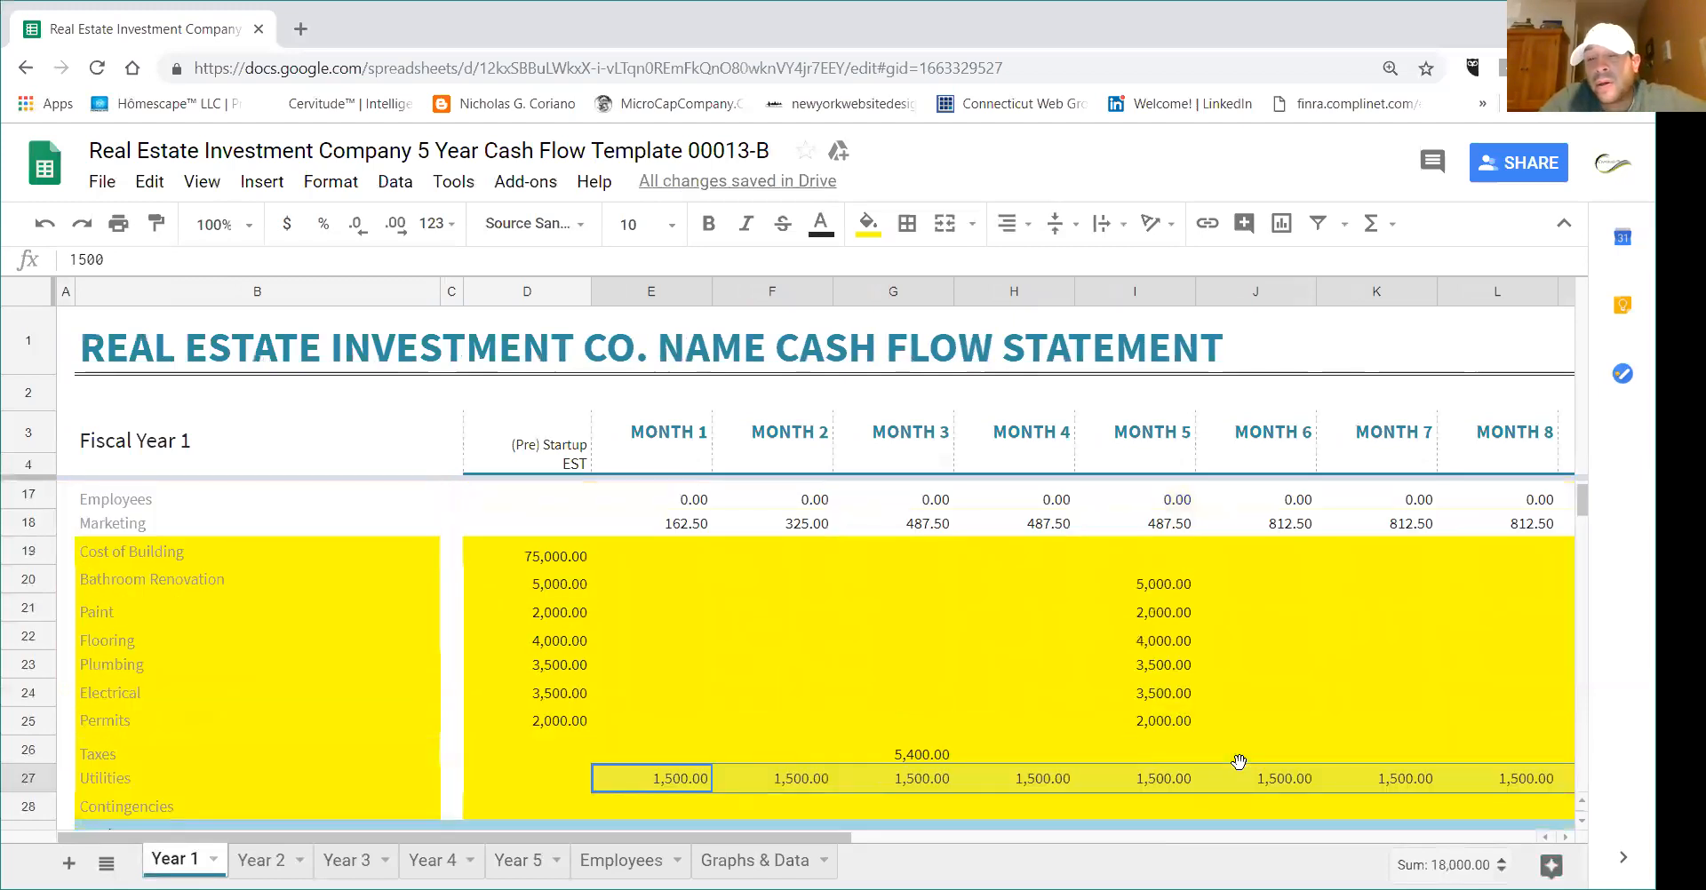
pyautogui.scroll(1, 760, 598)
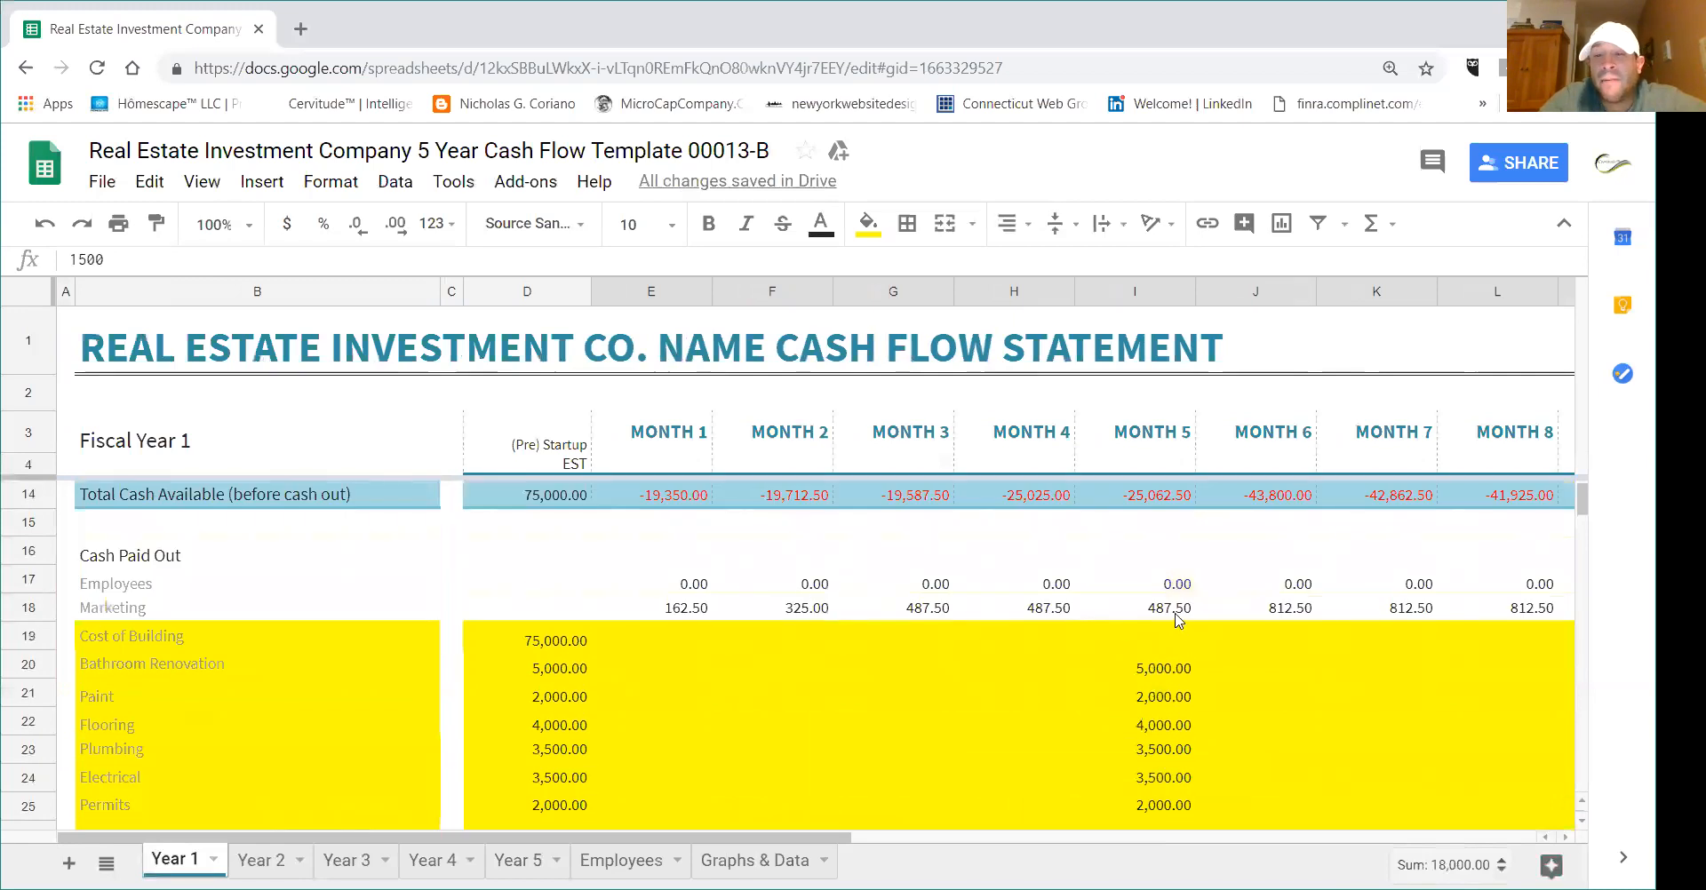
pyautogui.moveTo(674, 611); pyautogui.dragTo(1110, 620)
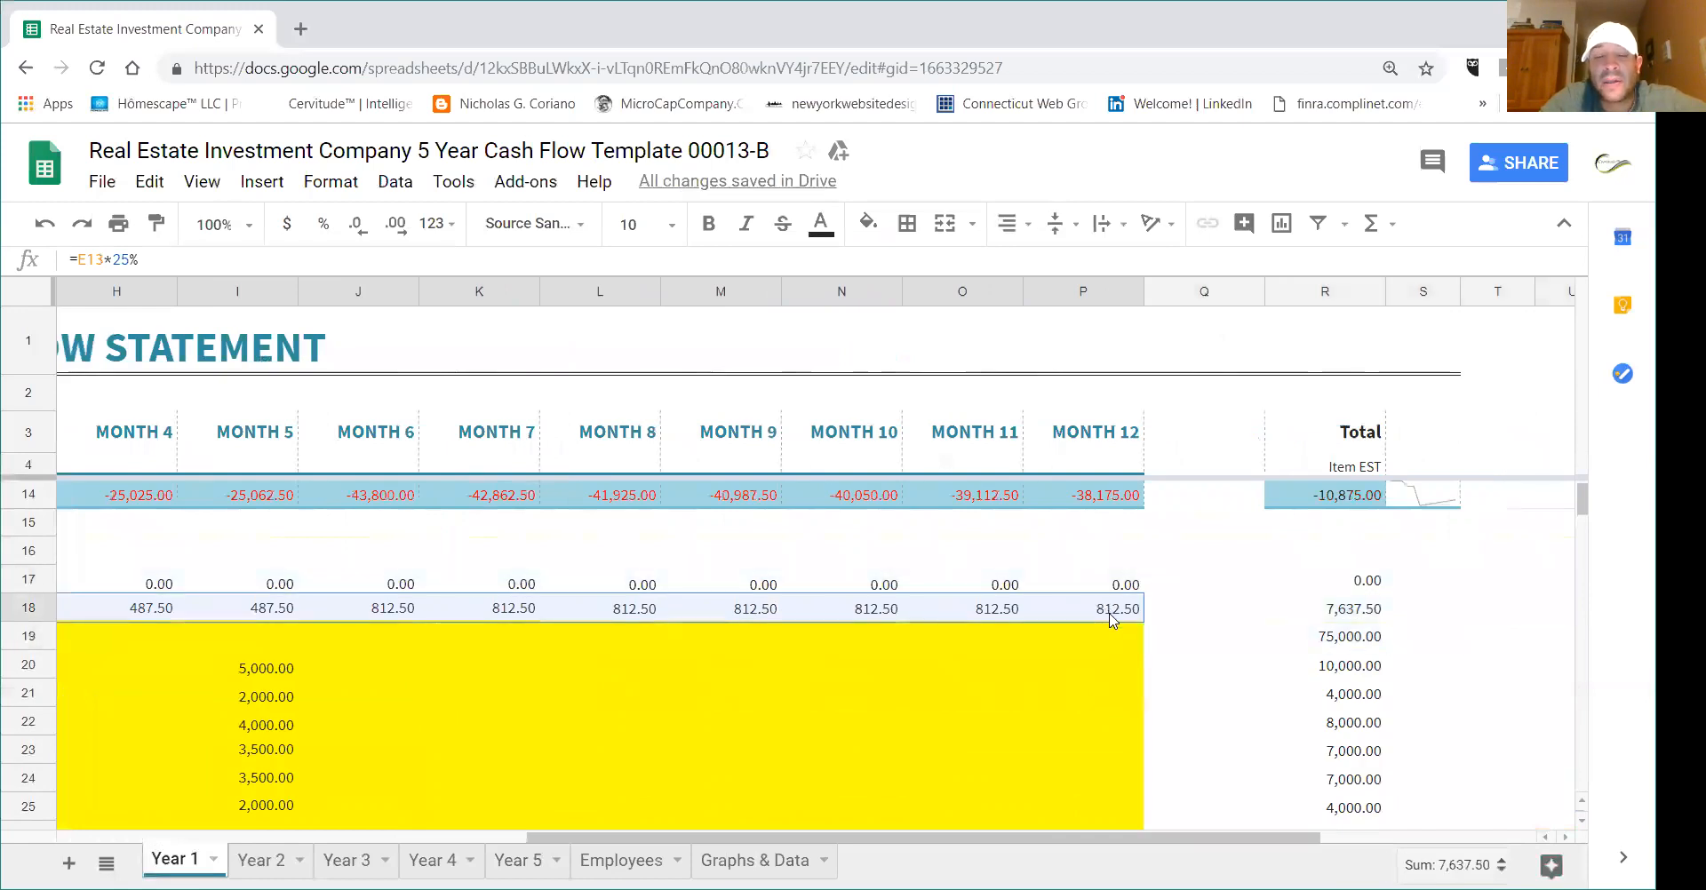
pyautogui.moveTo(1069, 839); pyautogui.dragTo(766, 780)
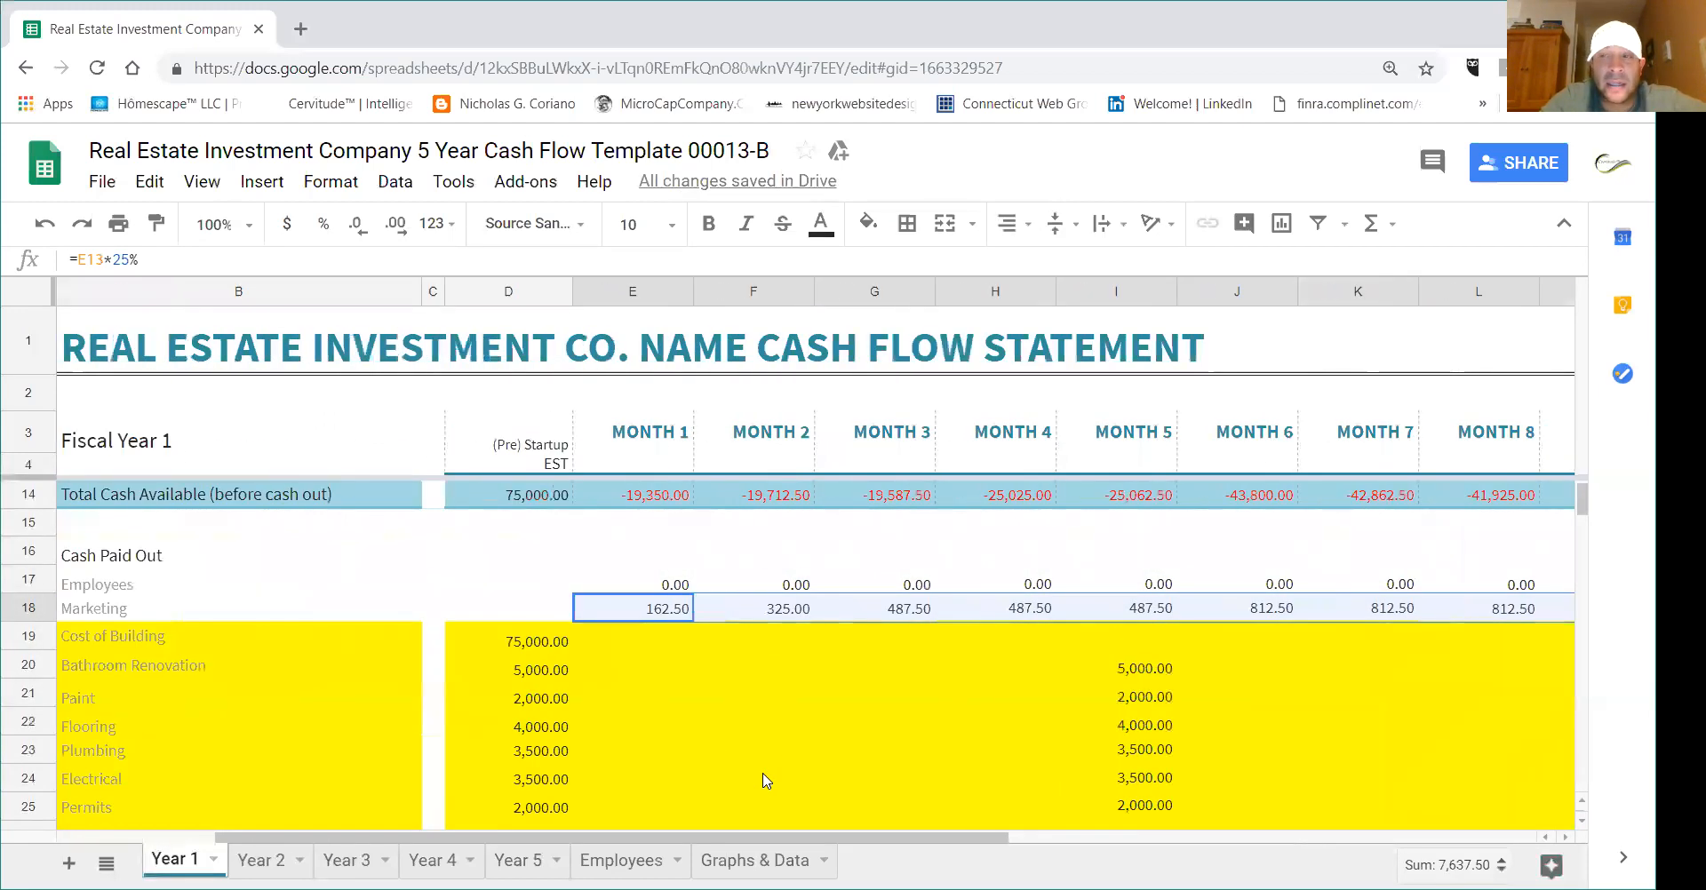
# - Examine the Month 5 total of cash paid out and how it affects the cash on hand and total cash available
pyautogui.scroll(-2, 1012, 715)
pyautogui.moveTo(1176, 757); pyautogui.dragTo(1130, 515)
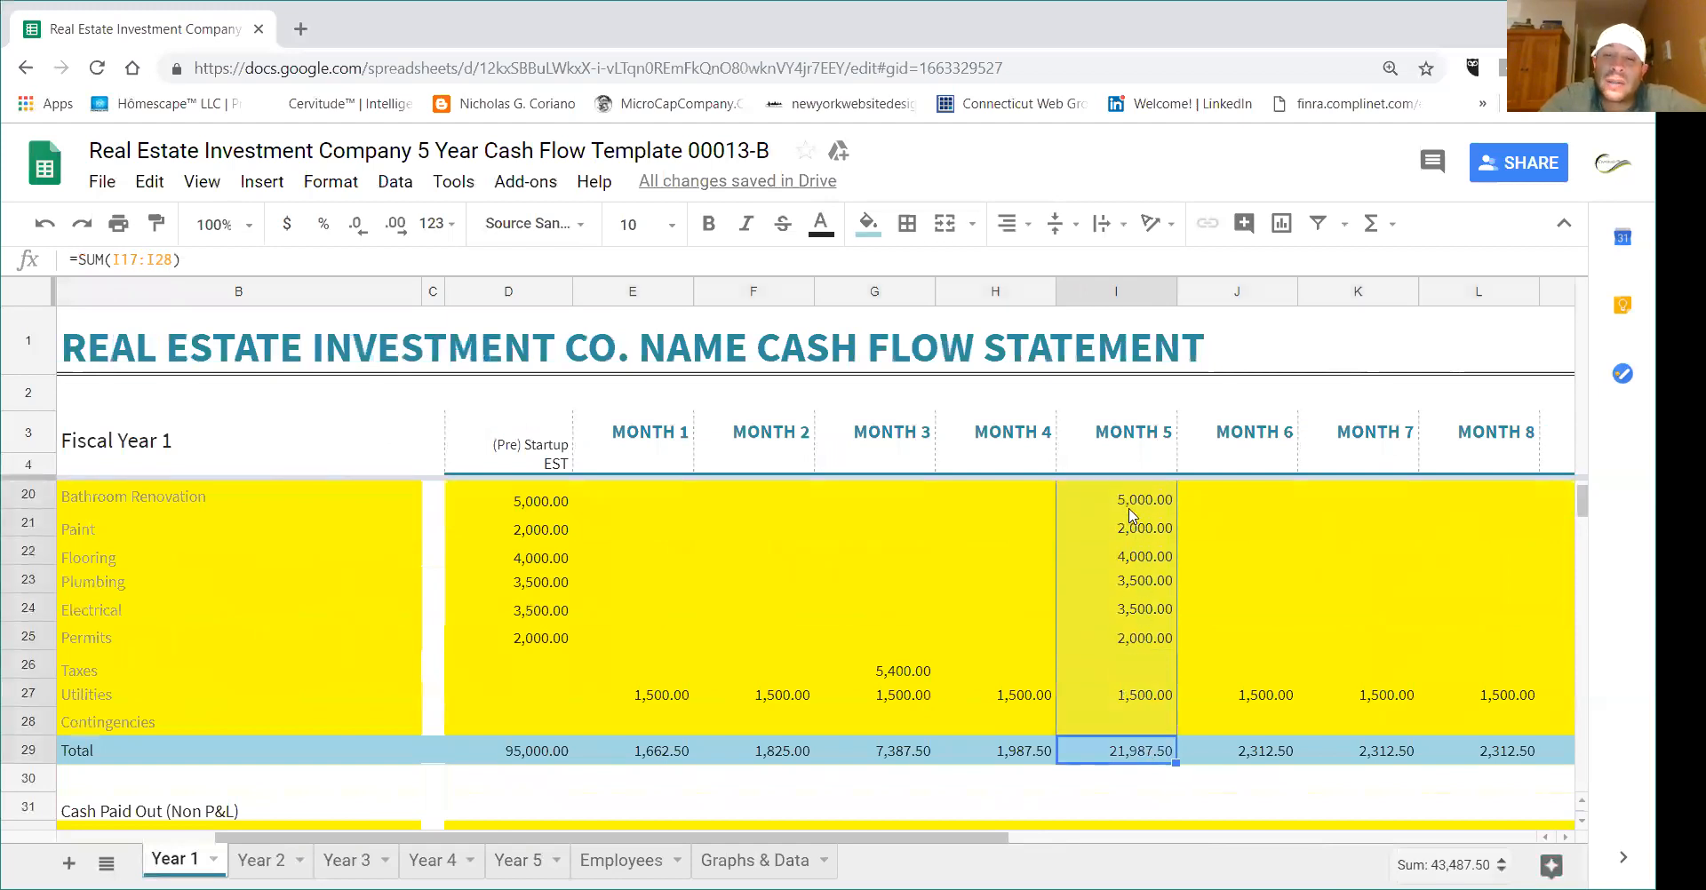
pyautogui.click(1145, 764)
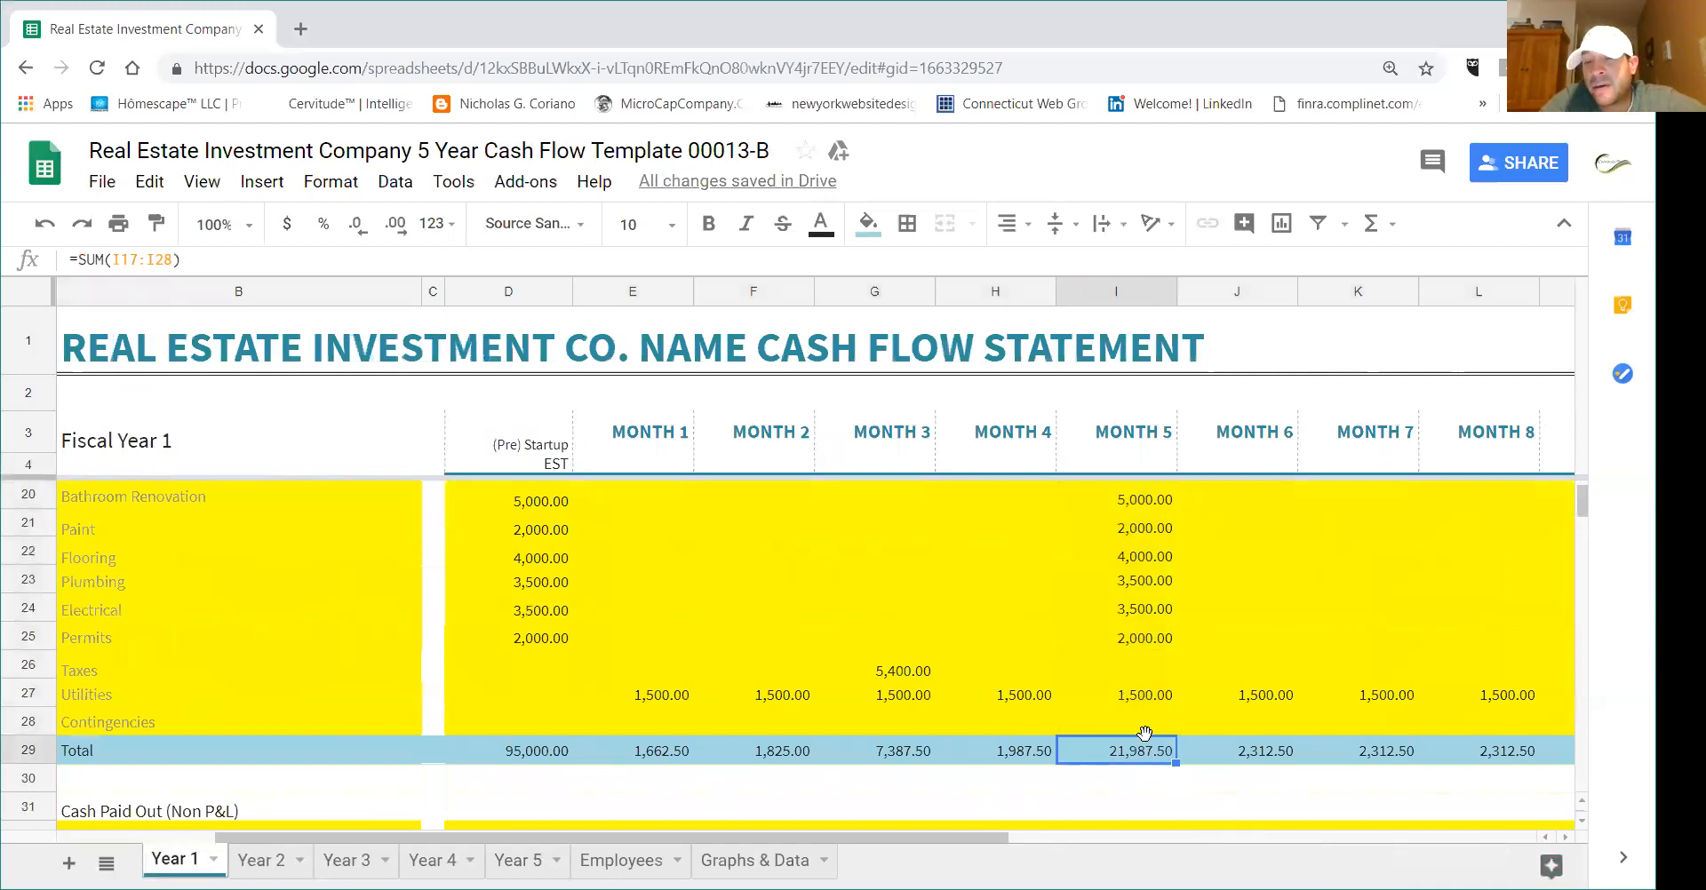
pyautogui.scroll(5, 1145, 733)
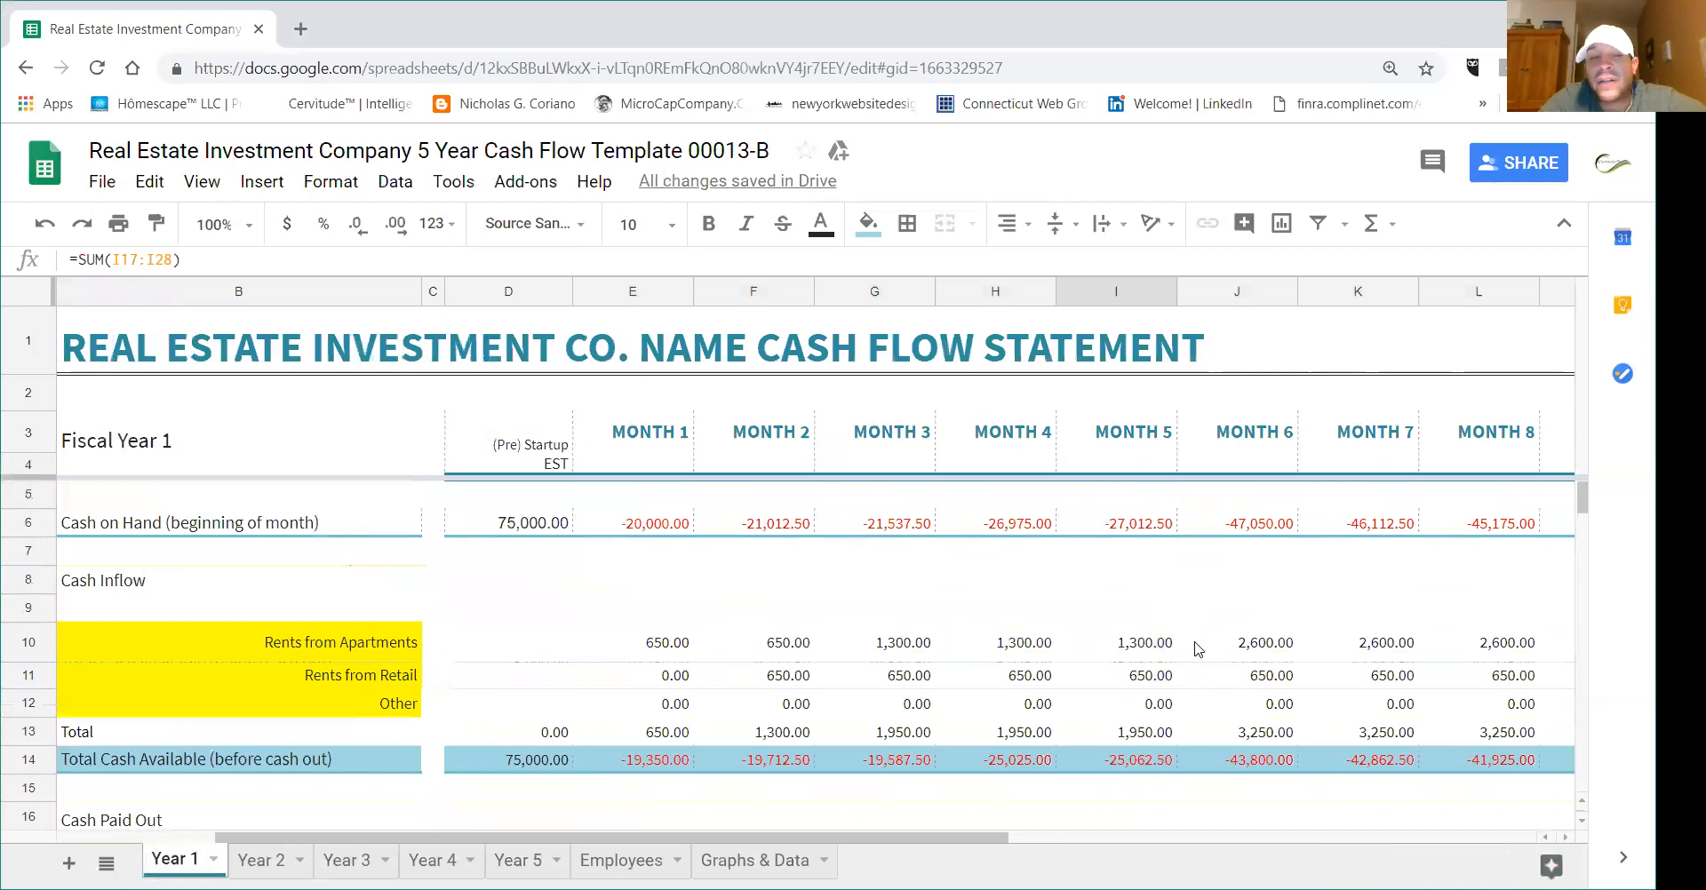
pyautogui.scroll(-5, 1197, 649)
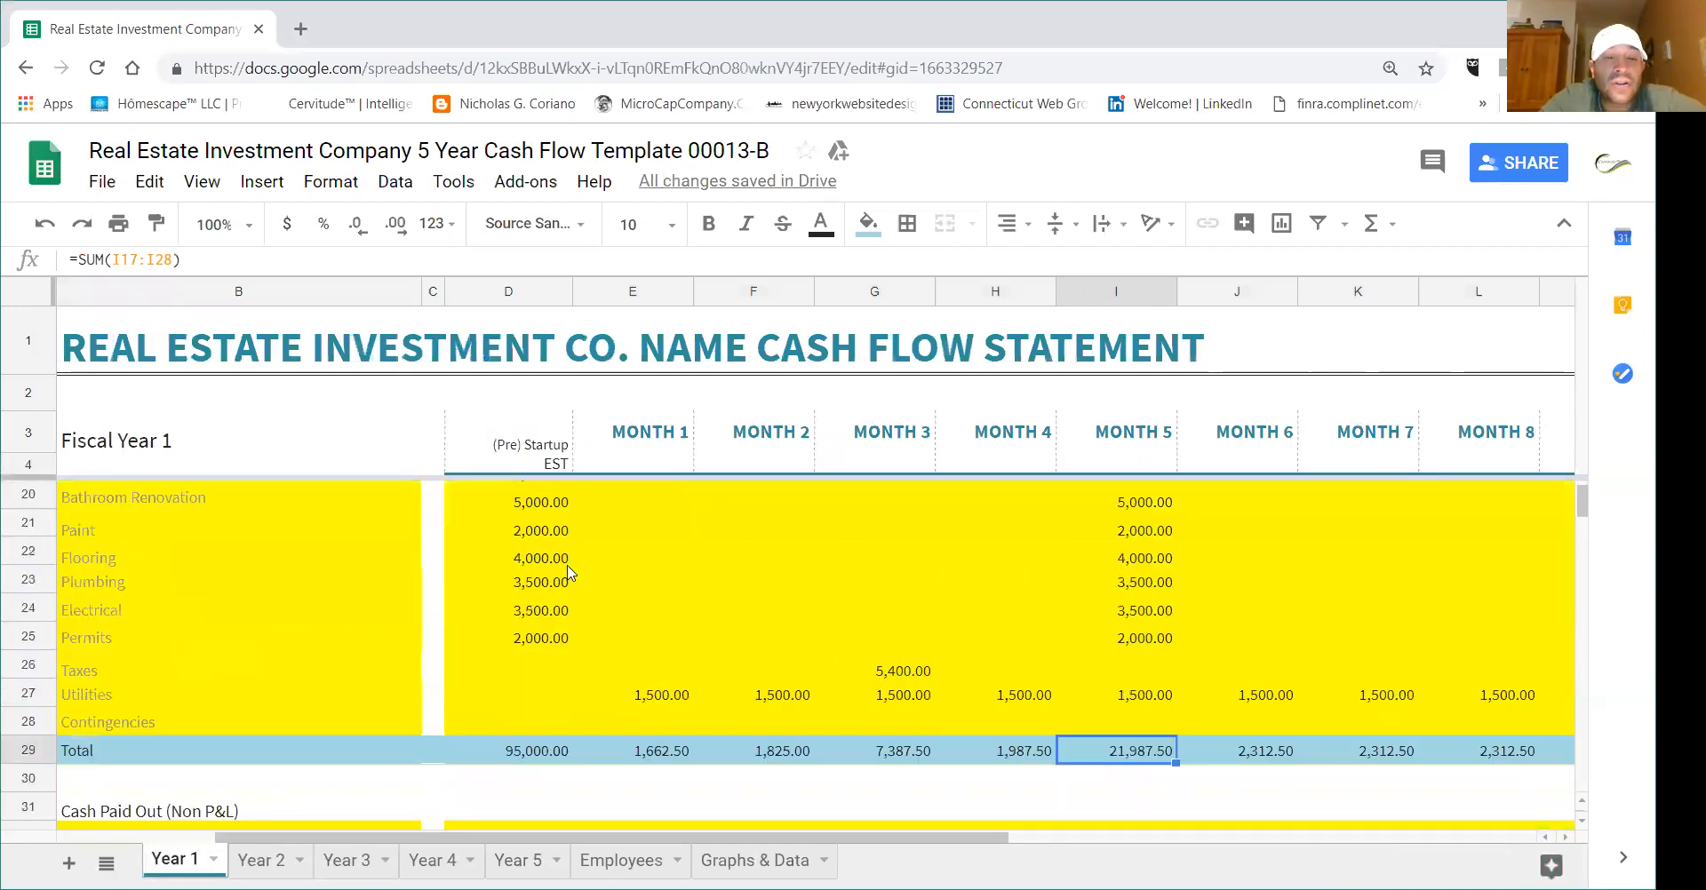
# - Compare the (Pre) Startup total with its building and renovation costs, and the monthly totals with their utilities and taxes
pyautogui.scroll(1, 568, 574)
pyautogui.click(528, 555)
pyautogui.scroll(-1, 551, 586)
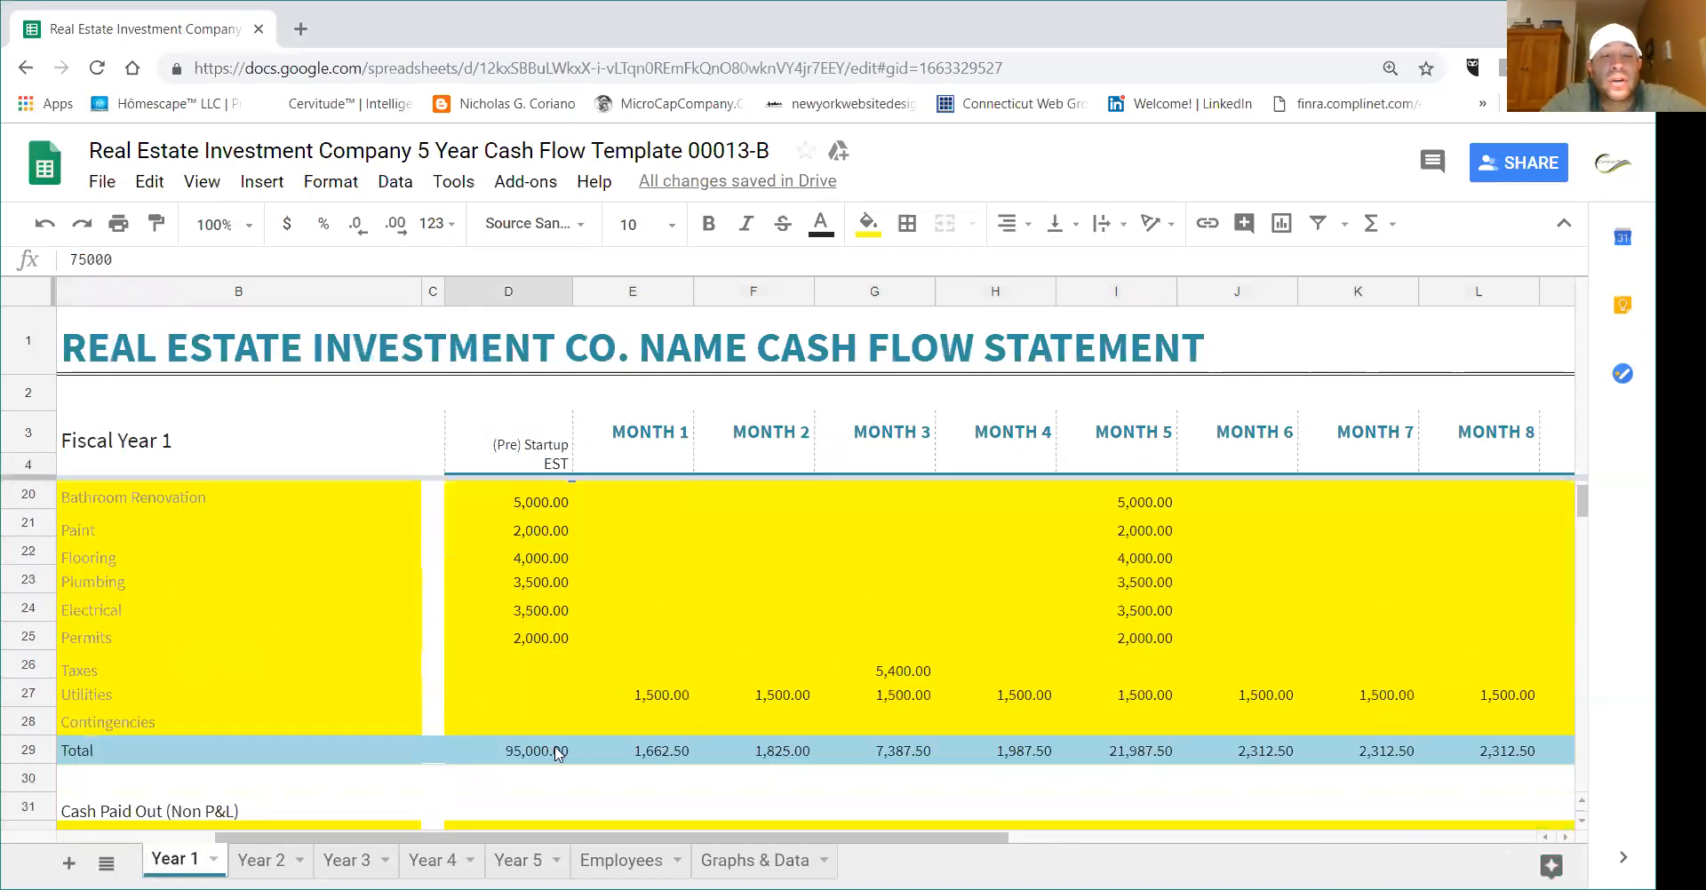
pyautogui.click(557, 754)
pyautogui.scroll(2, 551, 675)
pyautogui.moveTo(549, 671); pyautogui.dragTo(552, 809)
pyautogui.scroll(-2, 670, 755)
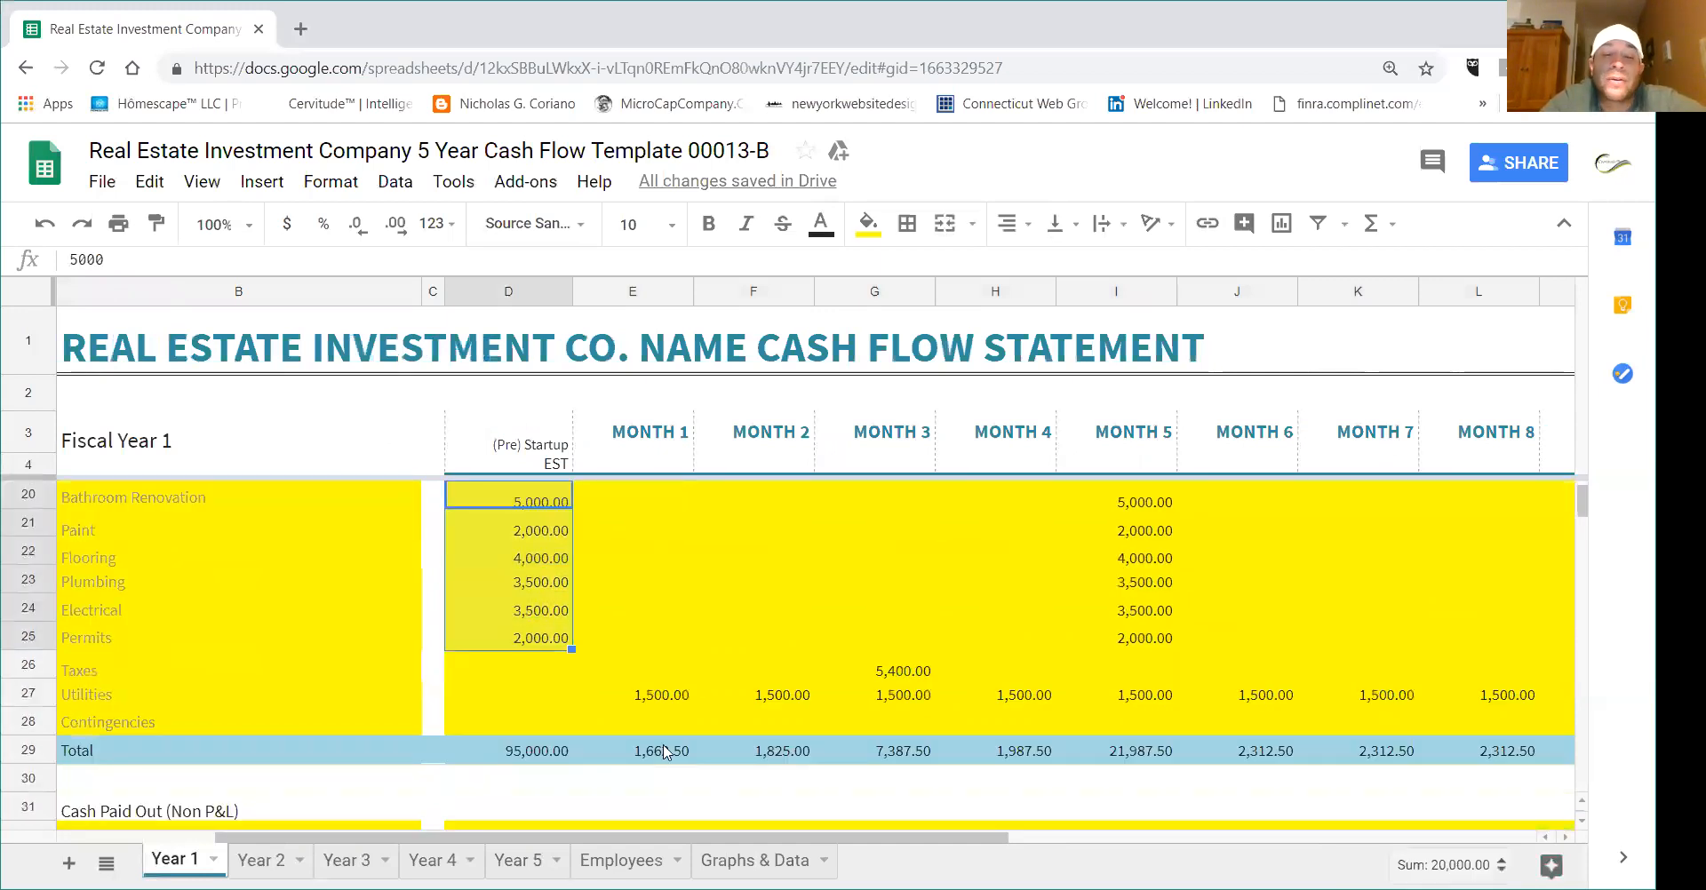
pyautogui.click(654, 698)
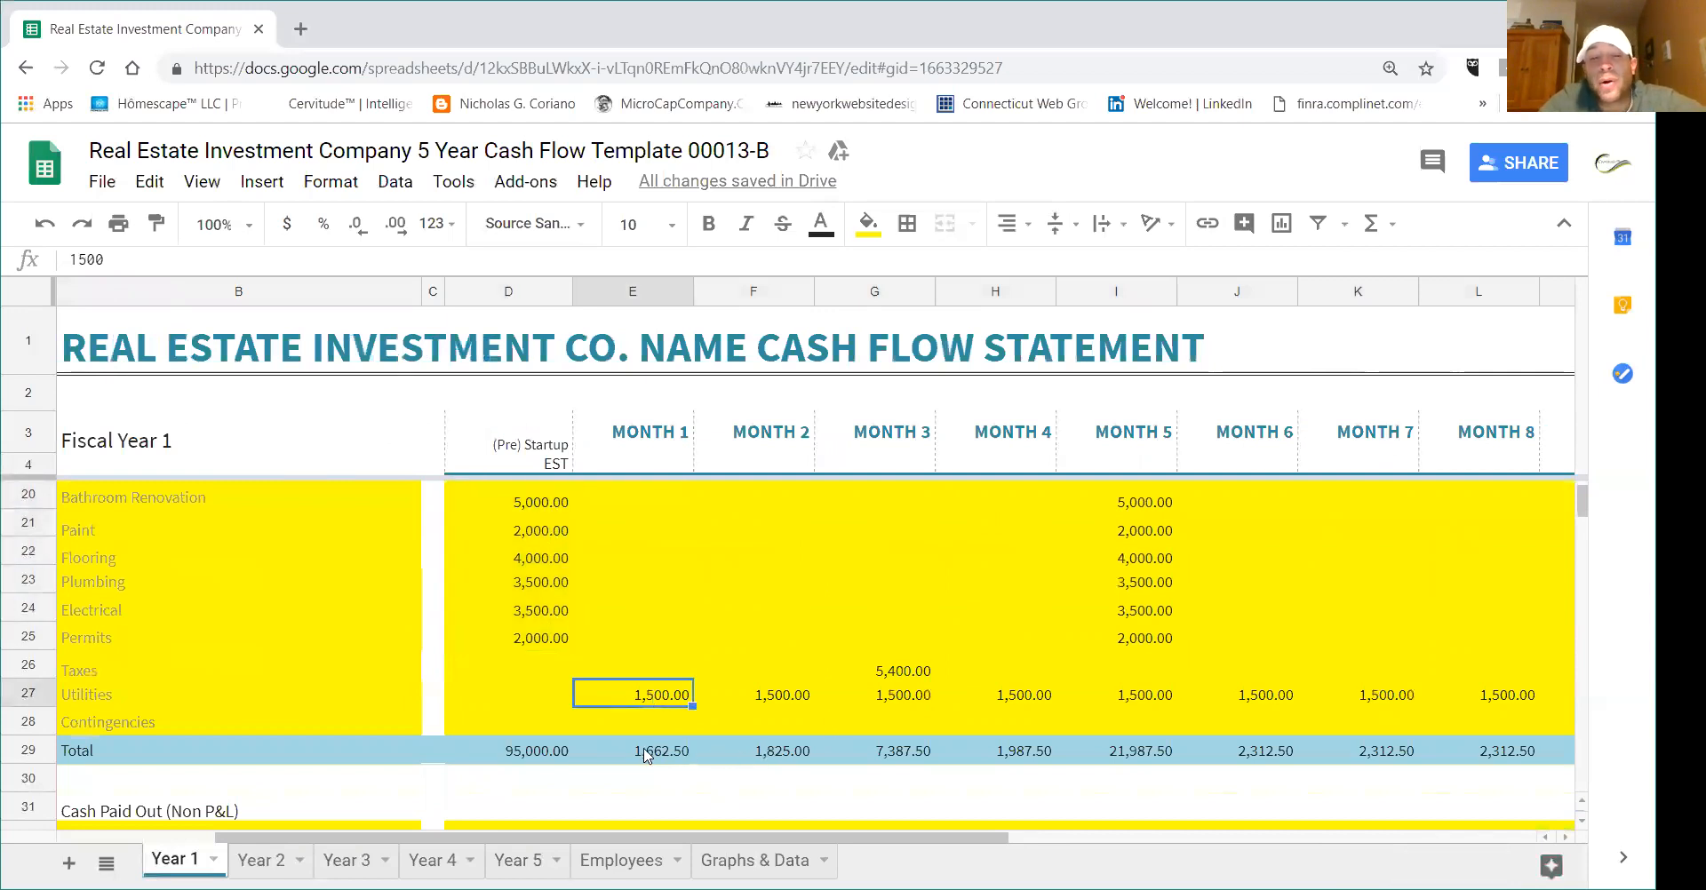
pyautogui.moveTo(826, 757); pyautogui.dragTo(648, 710)
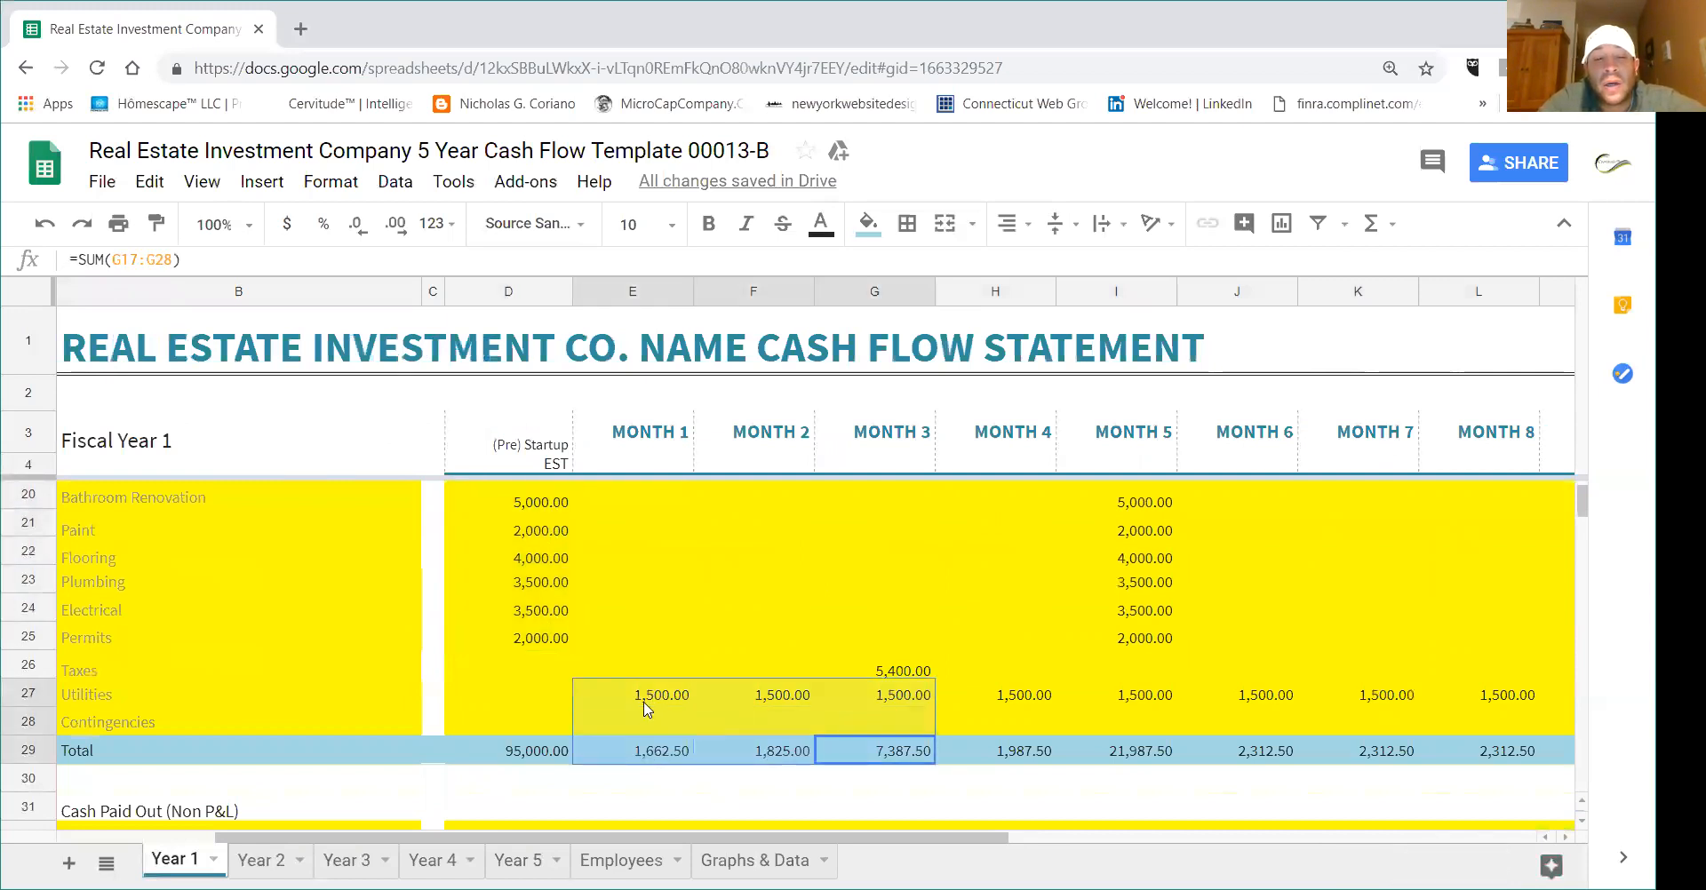
pyautogui.click(653, 747)
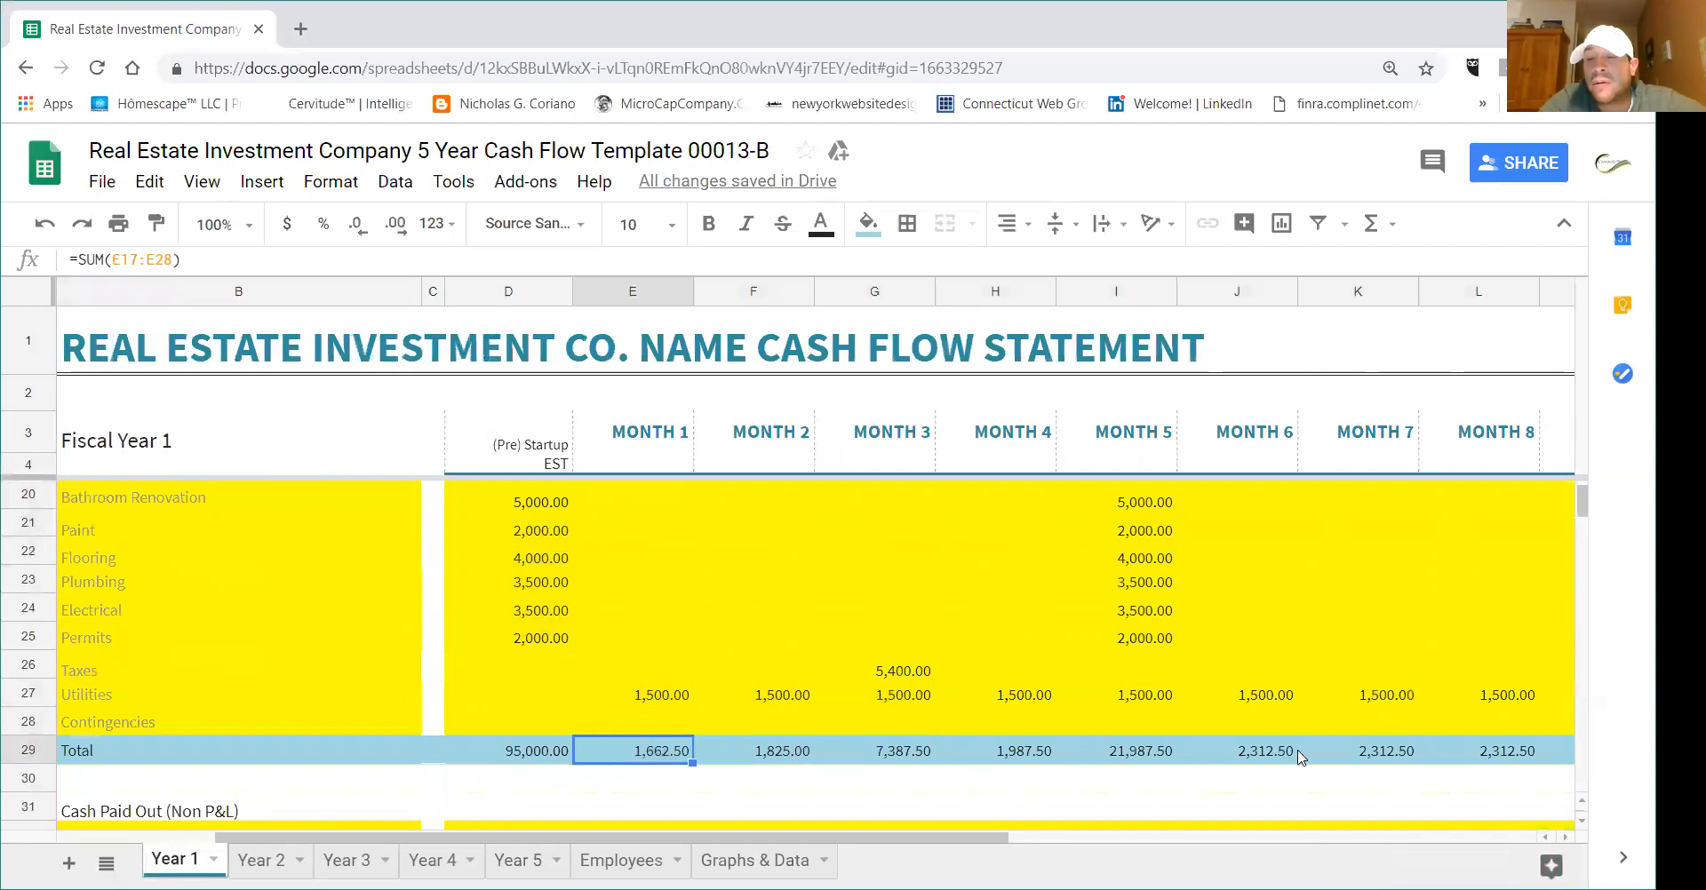
pyautogui.scroll(2, 1447, 739)
pyautogui.scroll(-2, 1447, 739)
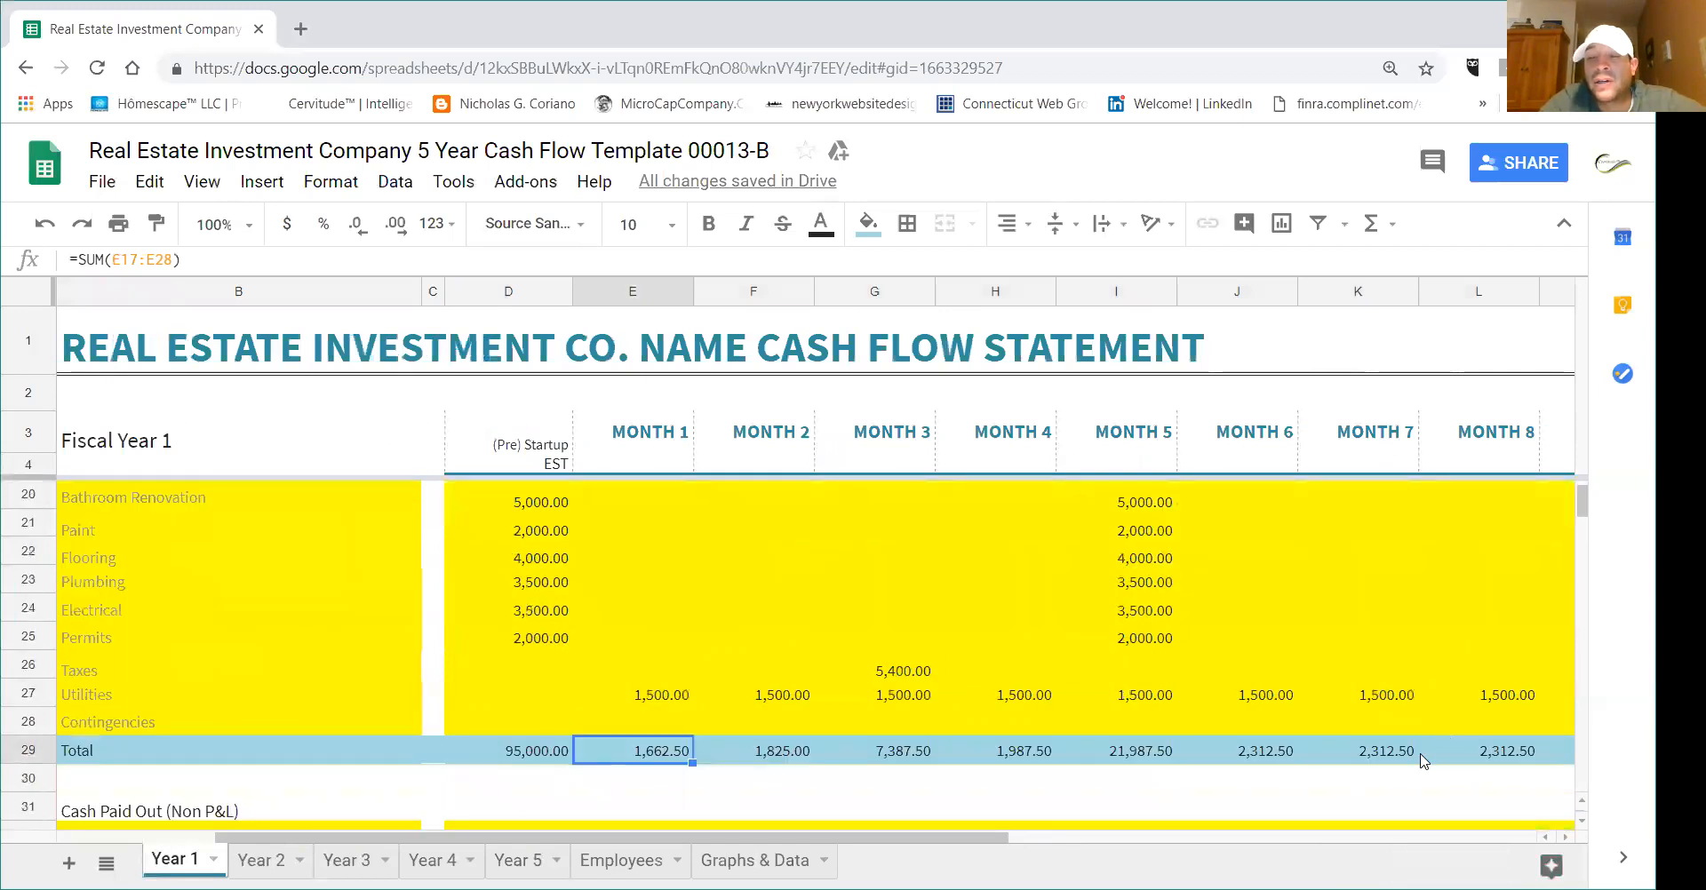
# - Compare the monthly cash paid out totals with the apartment and retail rents, focusing on the Month 6 and Month 7 inflow
pyautogui.moveTo(1422, 756); pyautogui.dragTo(1337, 724)
pyautogui.click(1324, 734)
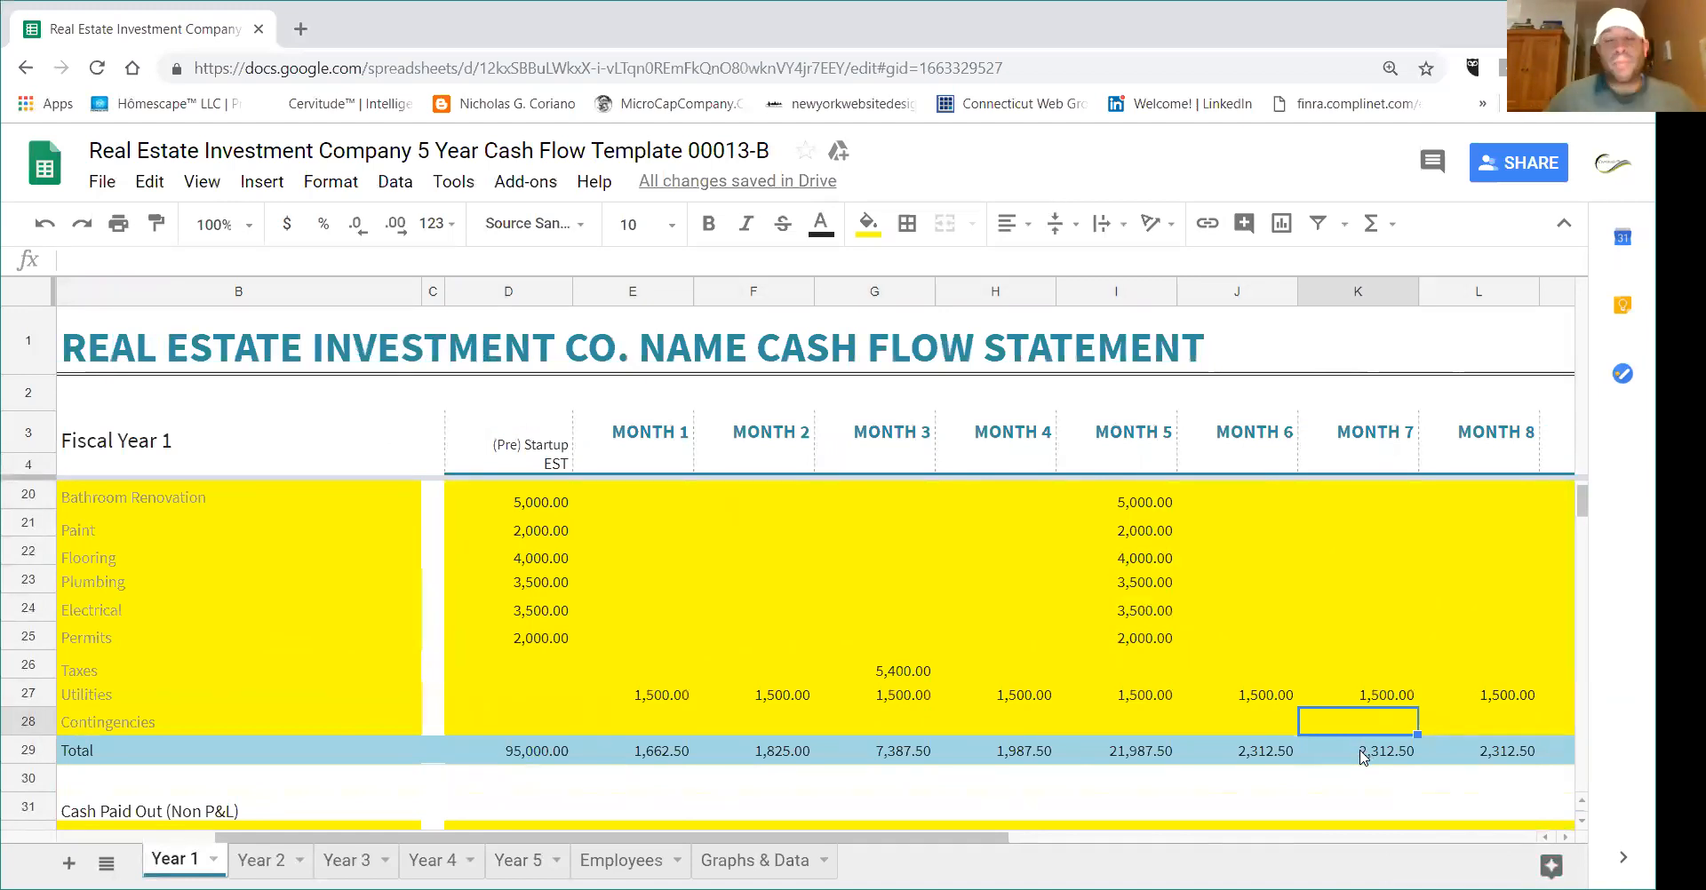
pyautogui.scroll(4, 1214, 803)
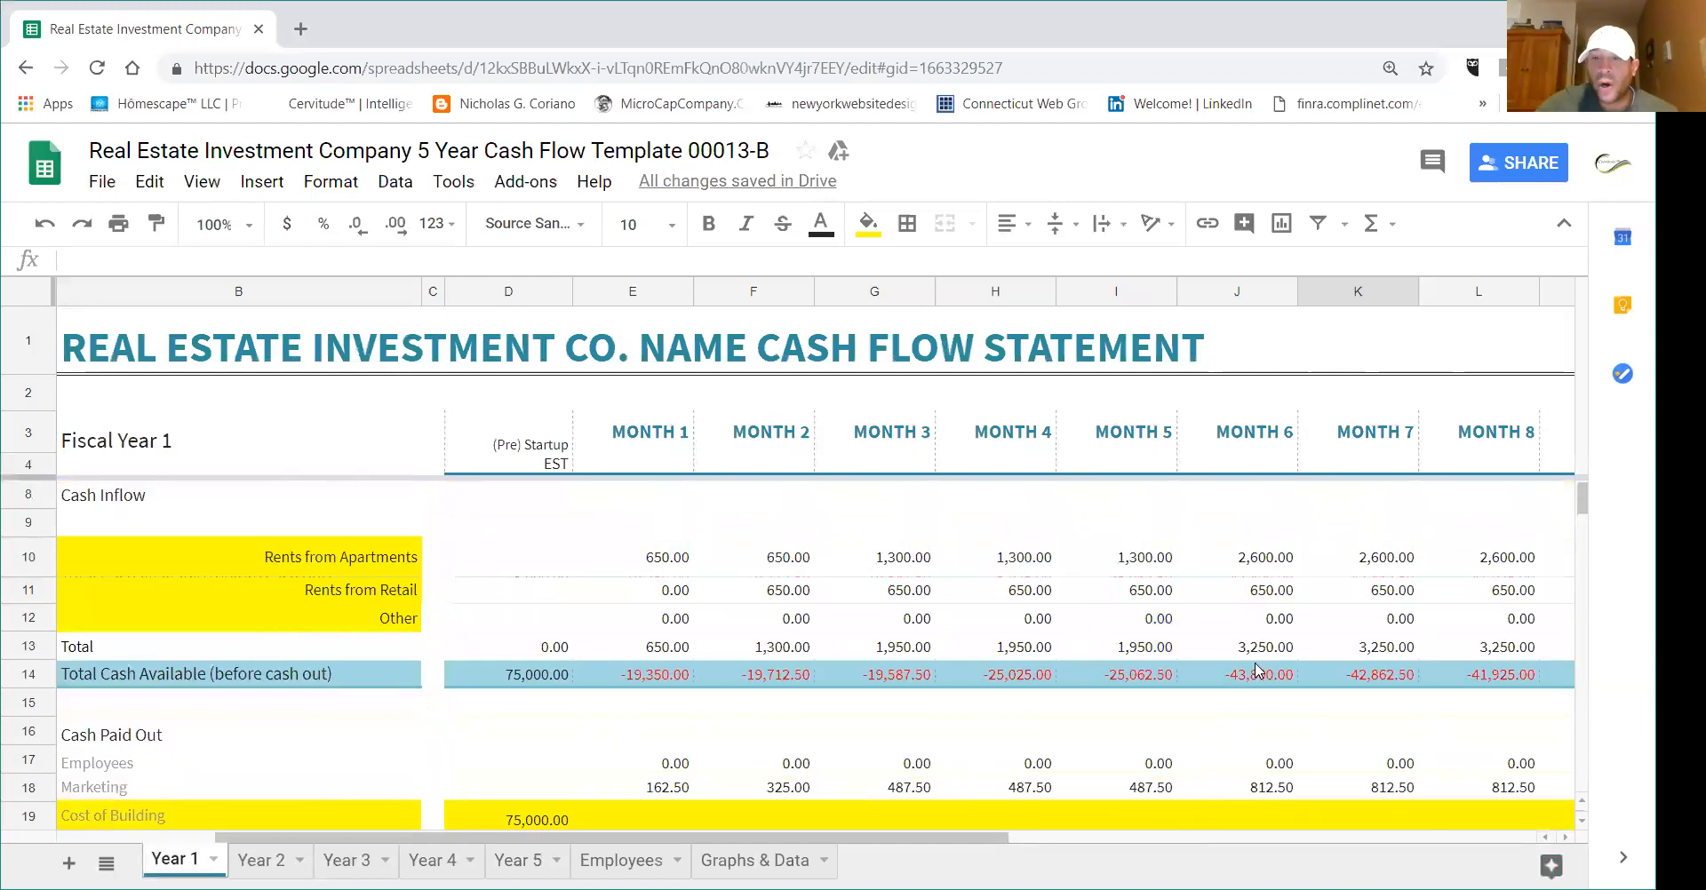
pyautogui.moveTo(684, 571); pyautogui.dragTo(1265, 650)
pyautogui.click(1347, 591)
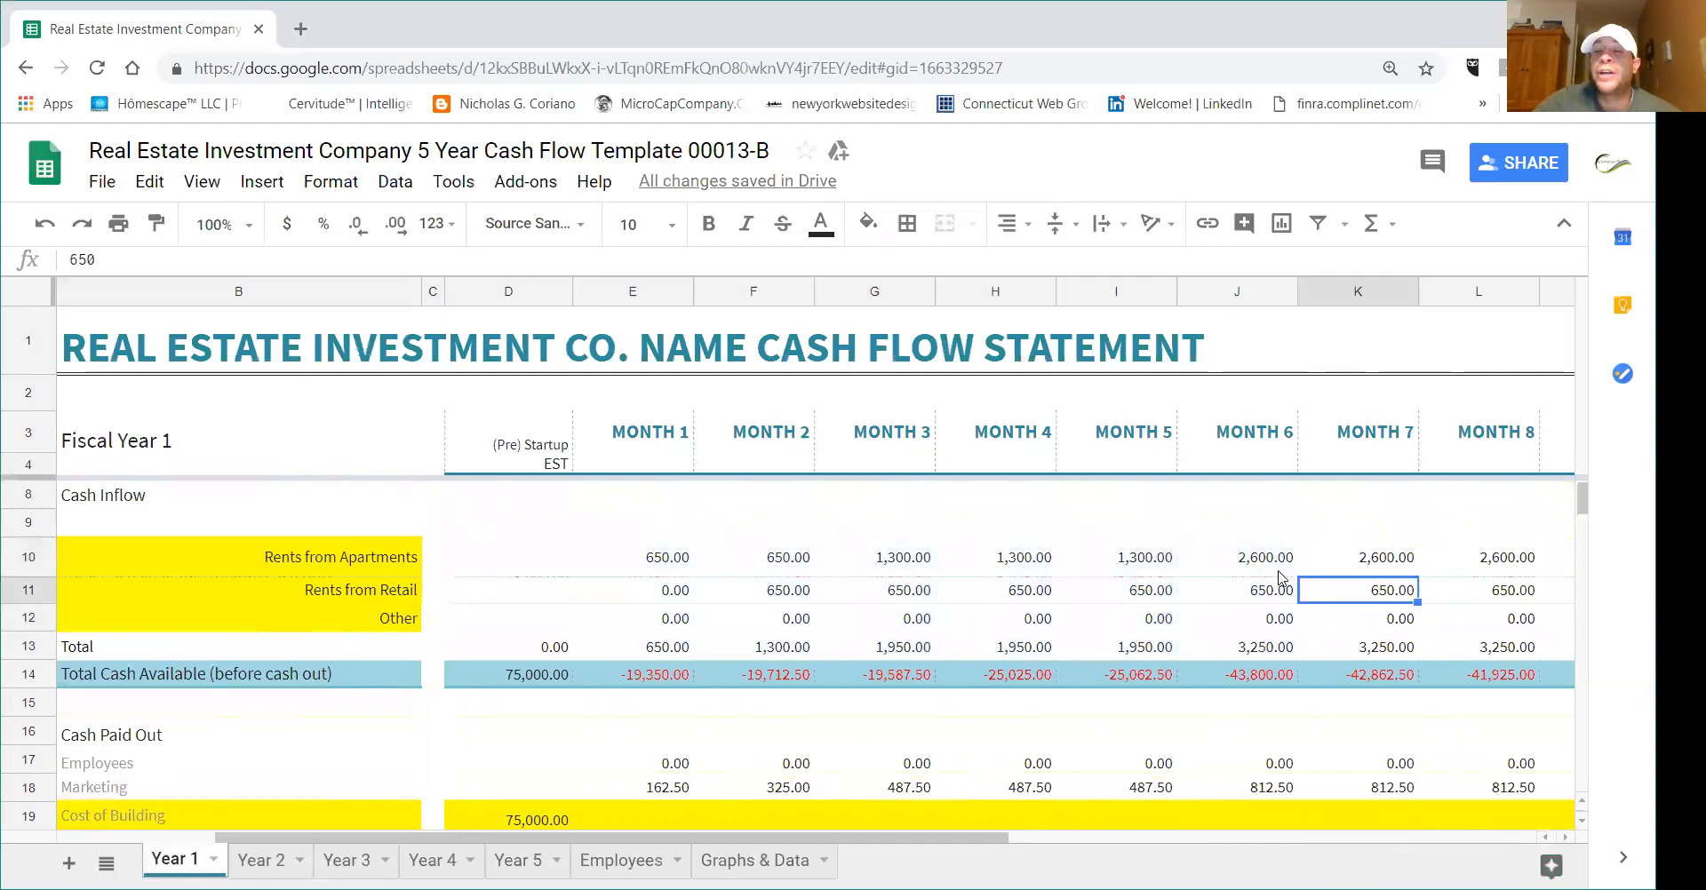
pyautogui.moveTo(1282, 568); pyautogui.dragTo(1296, 650)
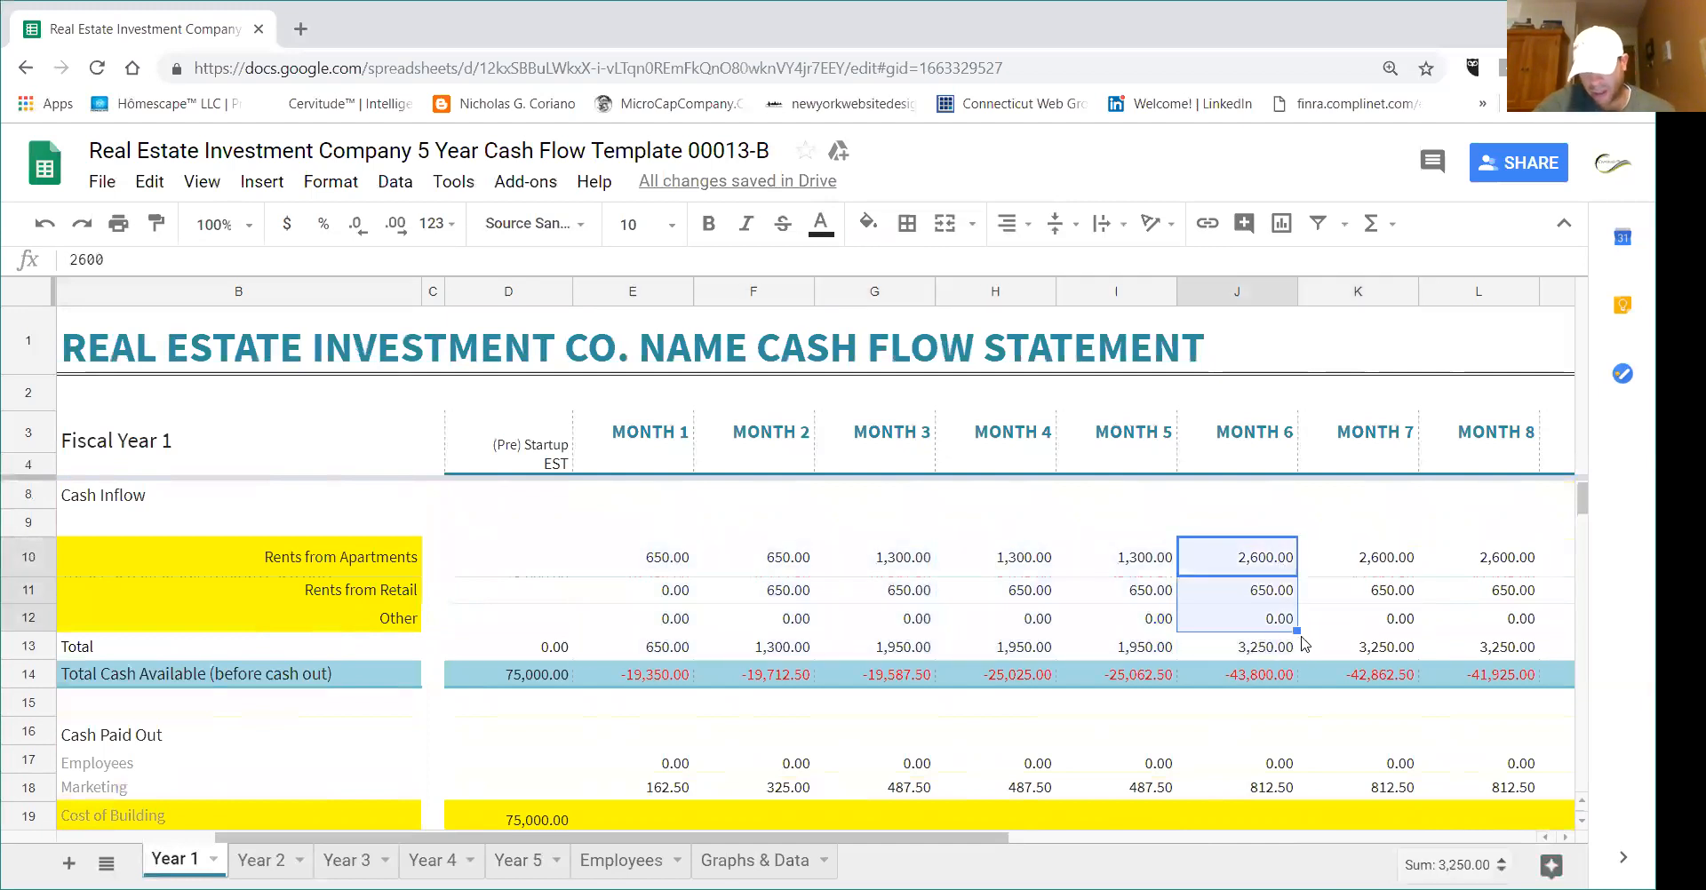
pyautogui.click(1291, 658)
# - Clear the Marketing amounts for Months 9 through 12
pyautogui.moveTo(989, 848); pyautogui.dragTo(1273, 803)
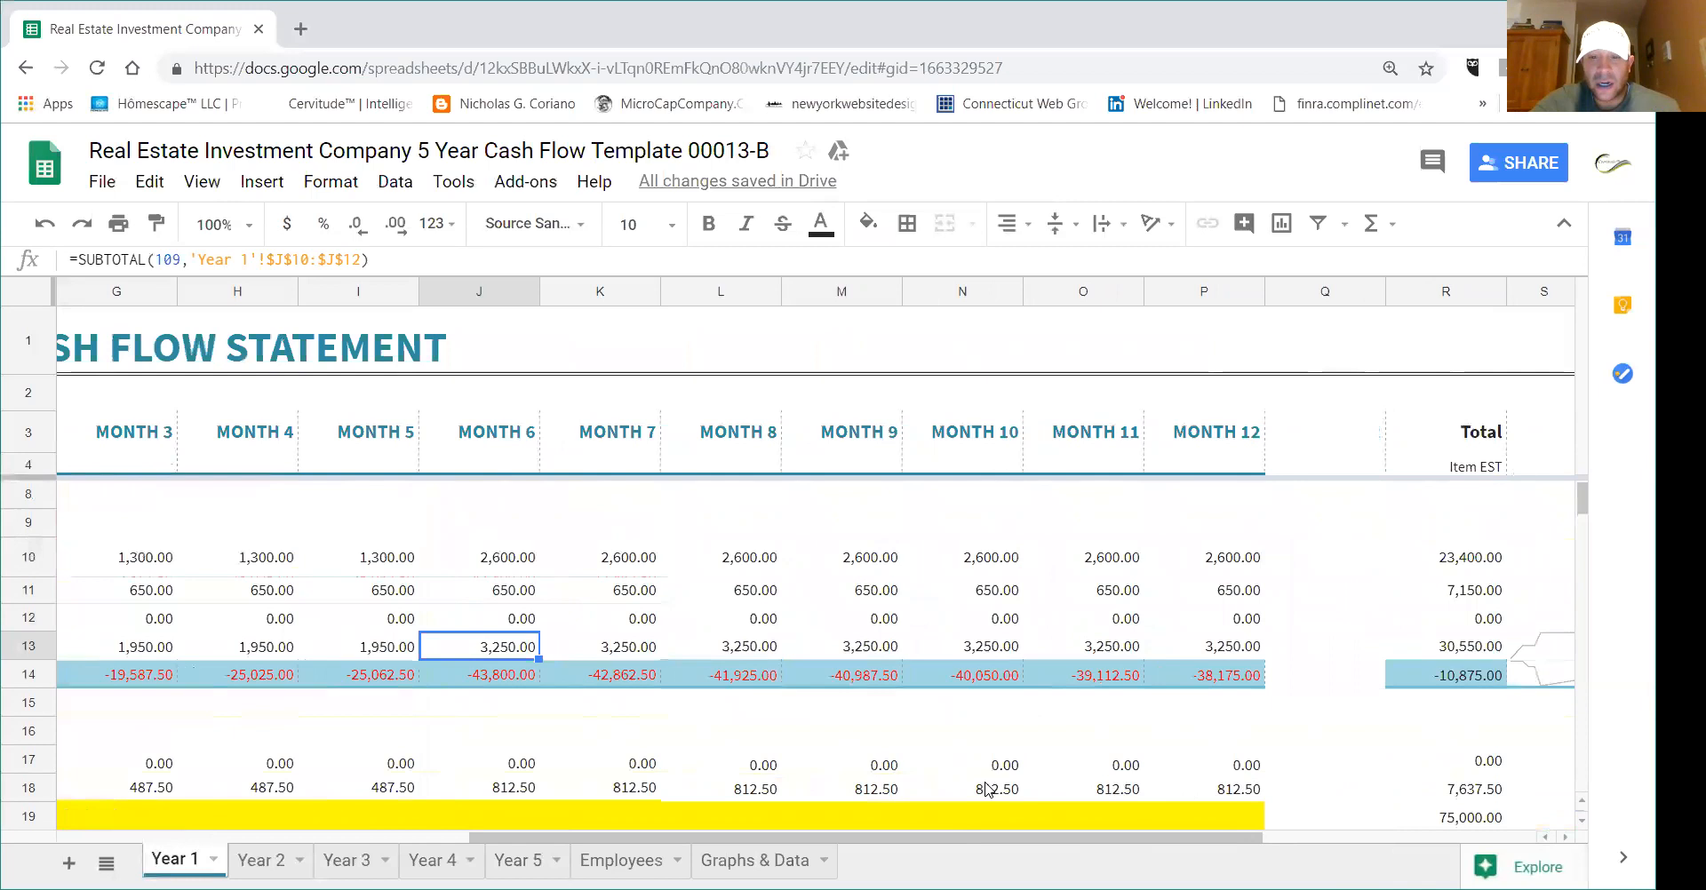
pyautogui.moveTo(875, 793); pyautogui.dragTo(1201, 787)
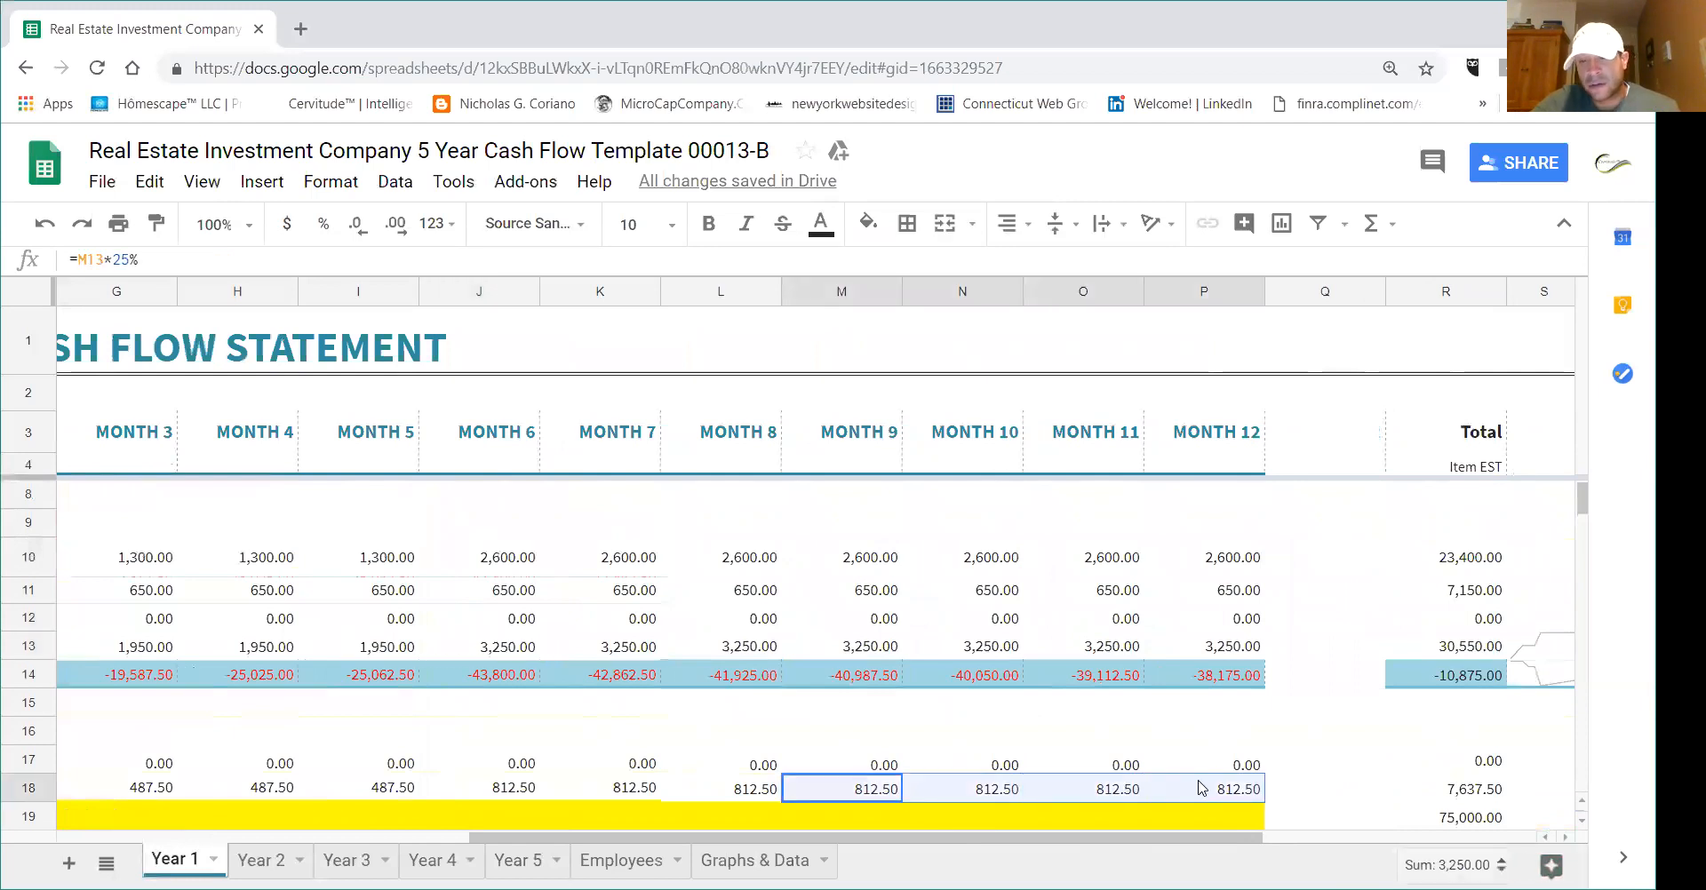
pyautogui.press('Delete')
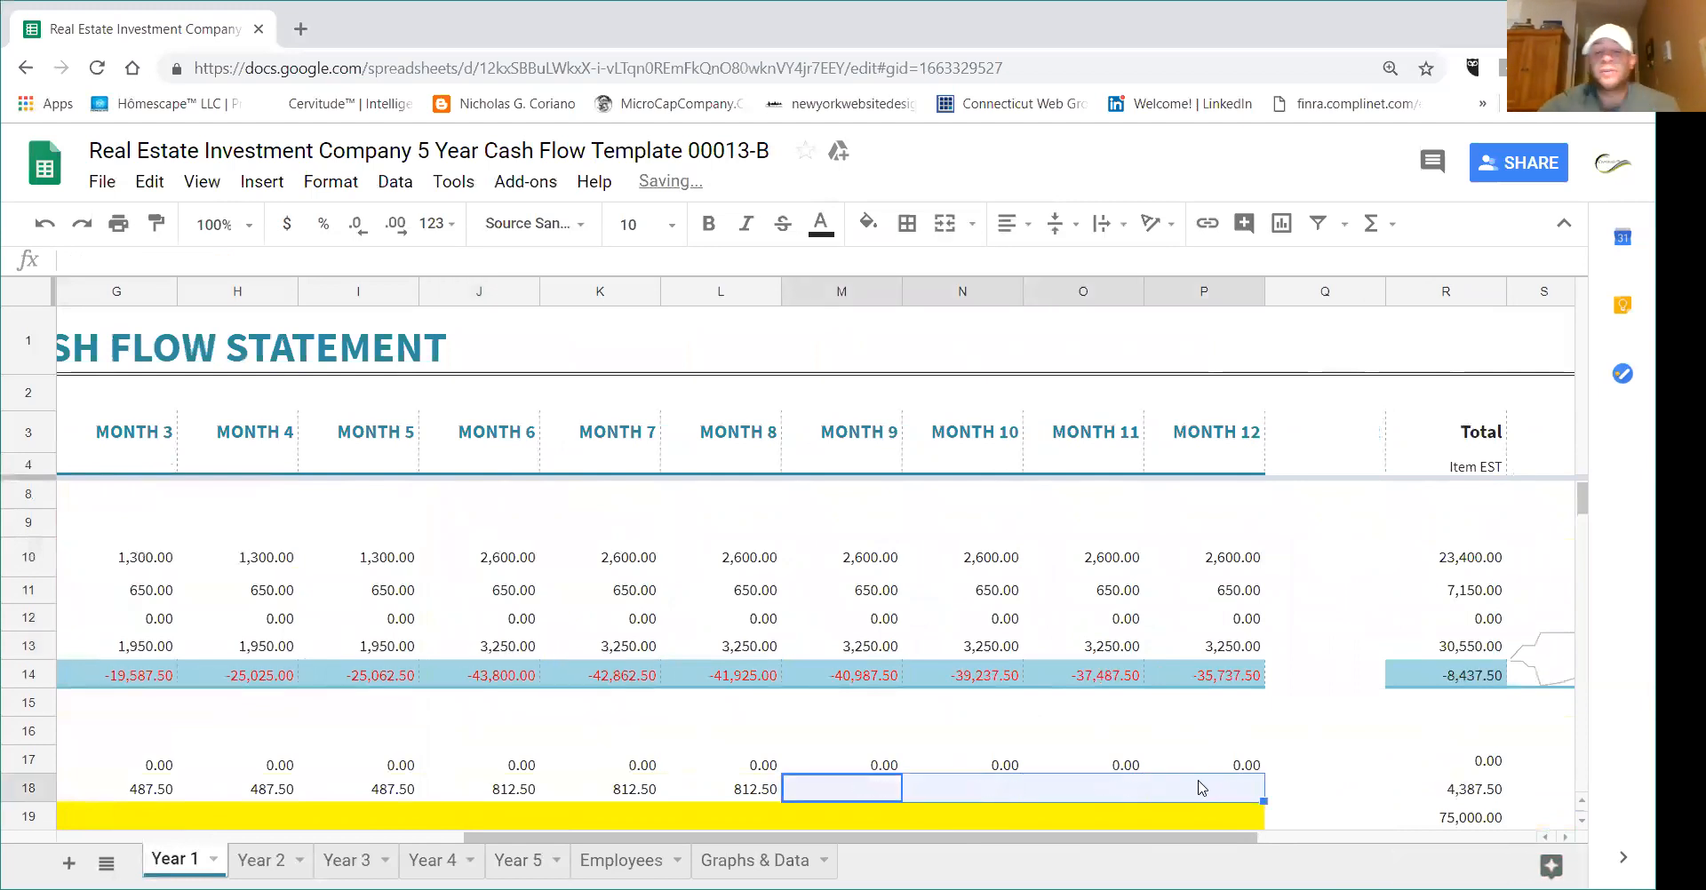
pyautogui.click(1189, 766)
# - Examine the cash paid out totals for Months 9 to 12 and the total cash available in those months
pyautogui.scroll(-4, 1182, 764)
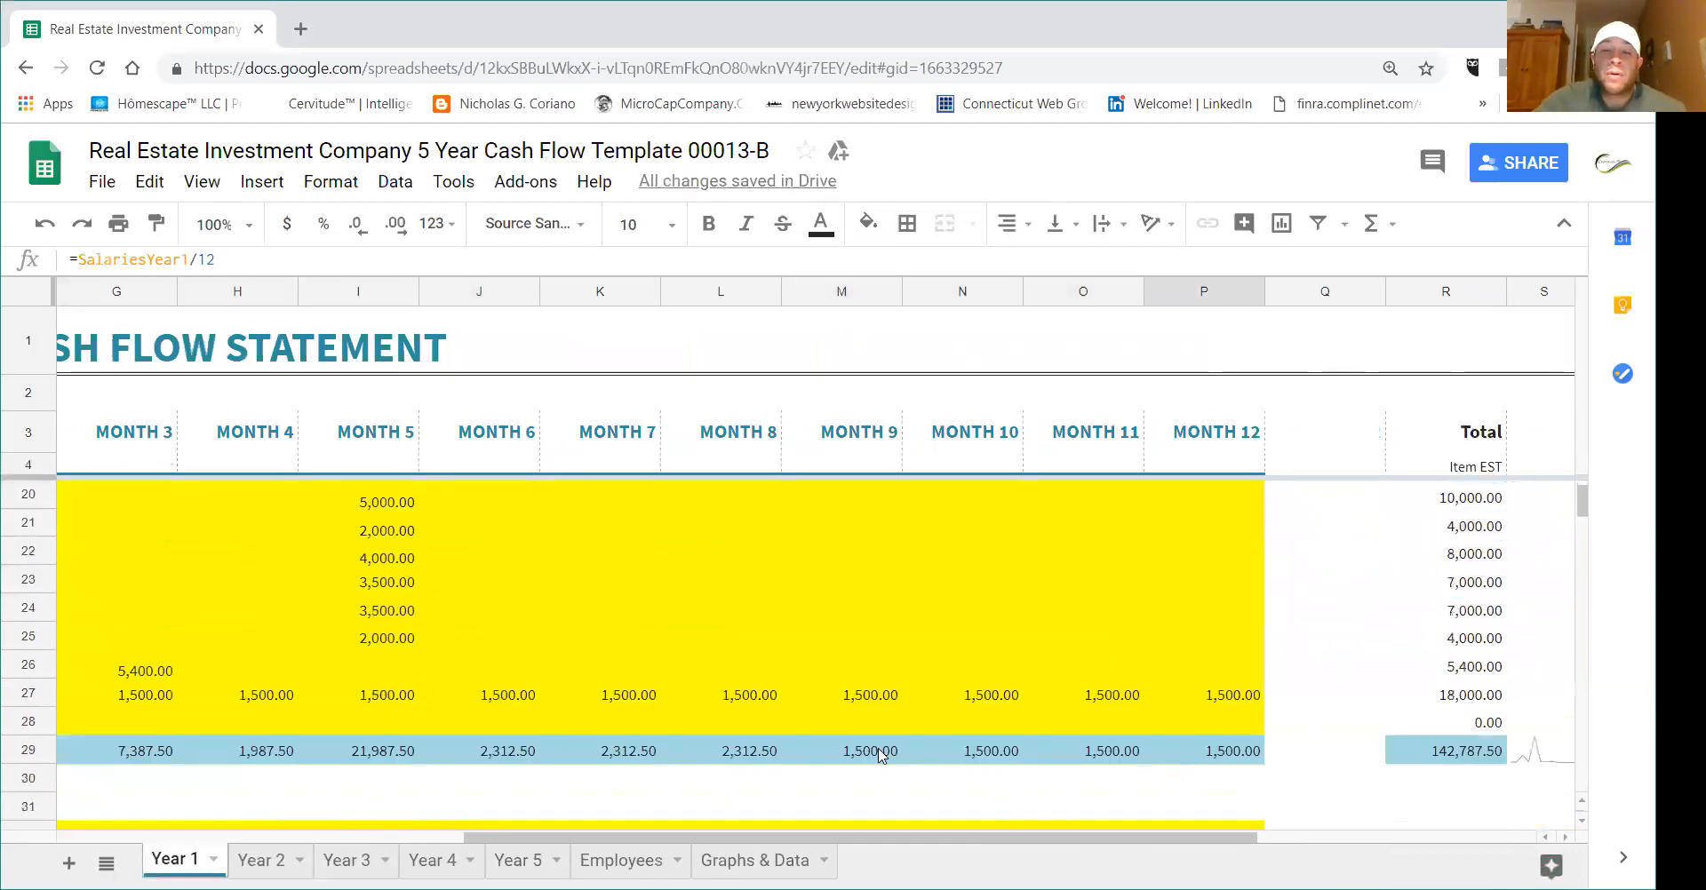
pyautogui.moveTo(848, 756); pyautogui.dragTo(1216, 755)
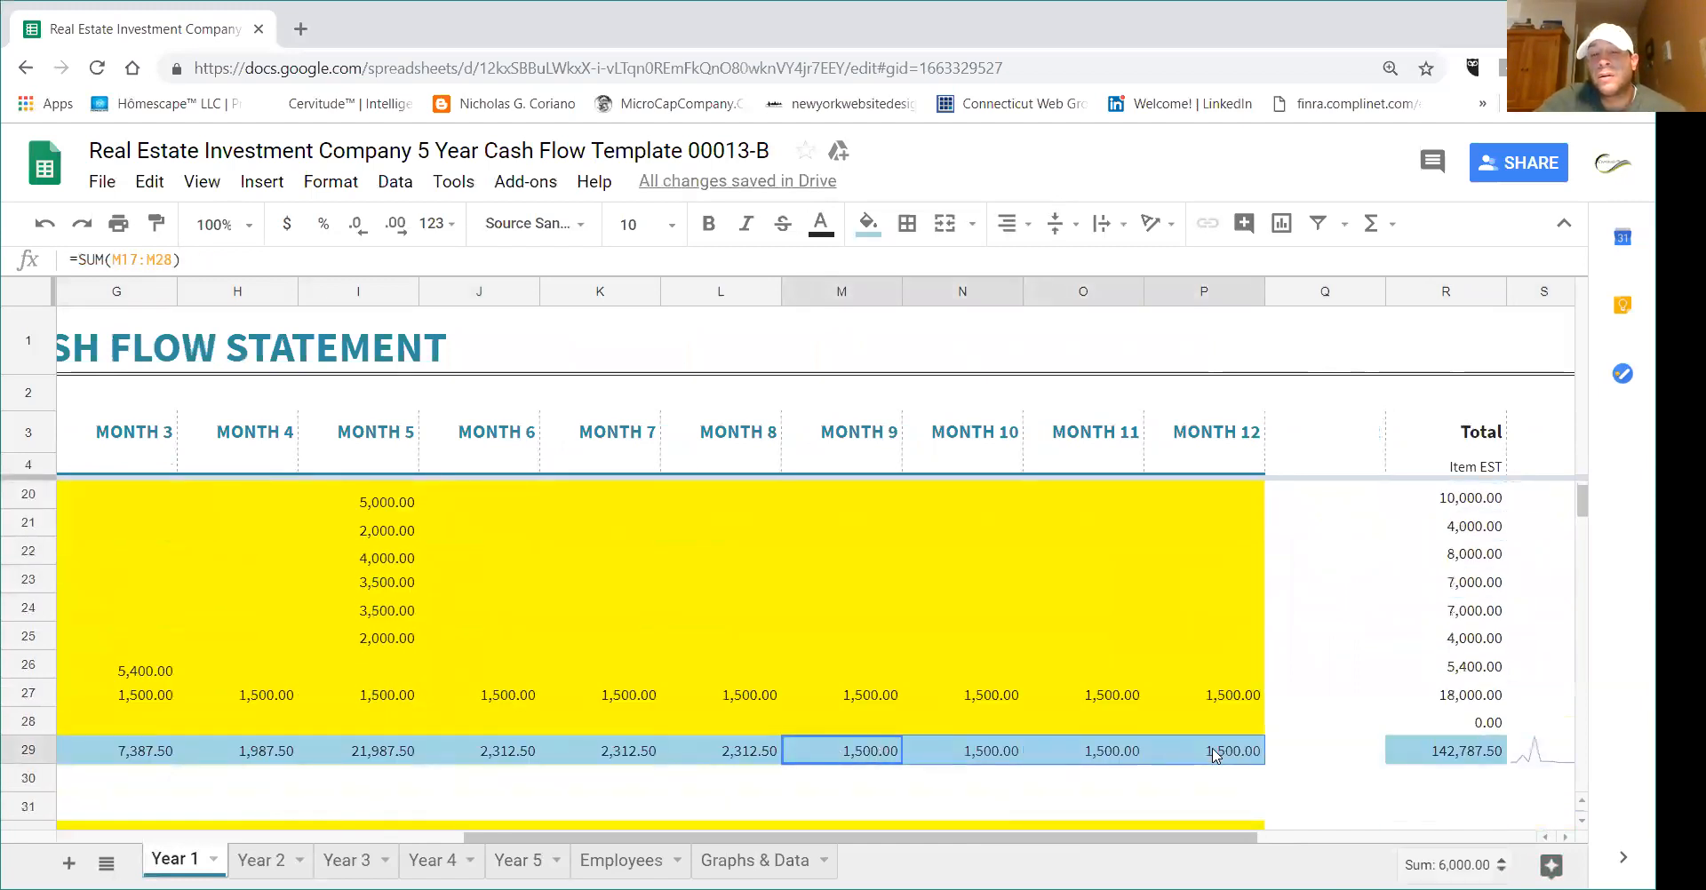
pyautogui.click(964, 693)
pyautogui.scroll(-2, 1156, 692)
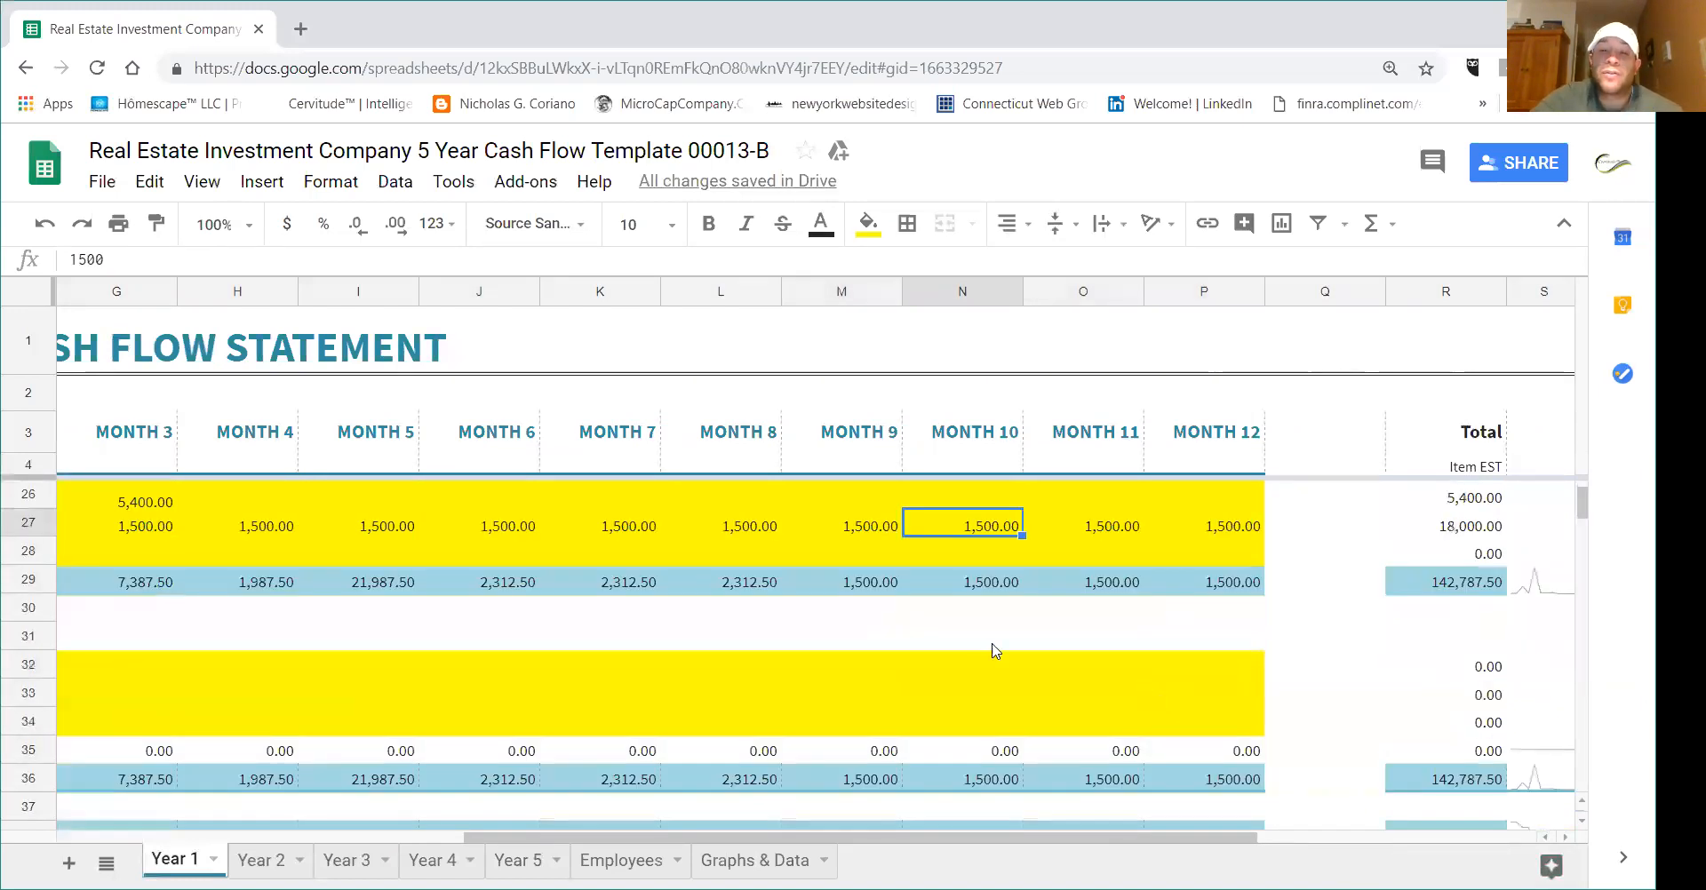
pyautogui.scroll(-1, 933, 608)
pyautogui.scroll(5, 940, 609)
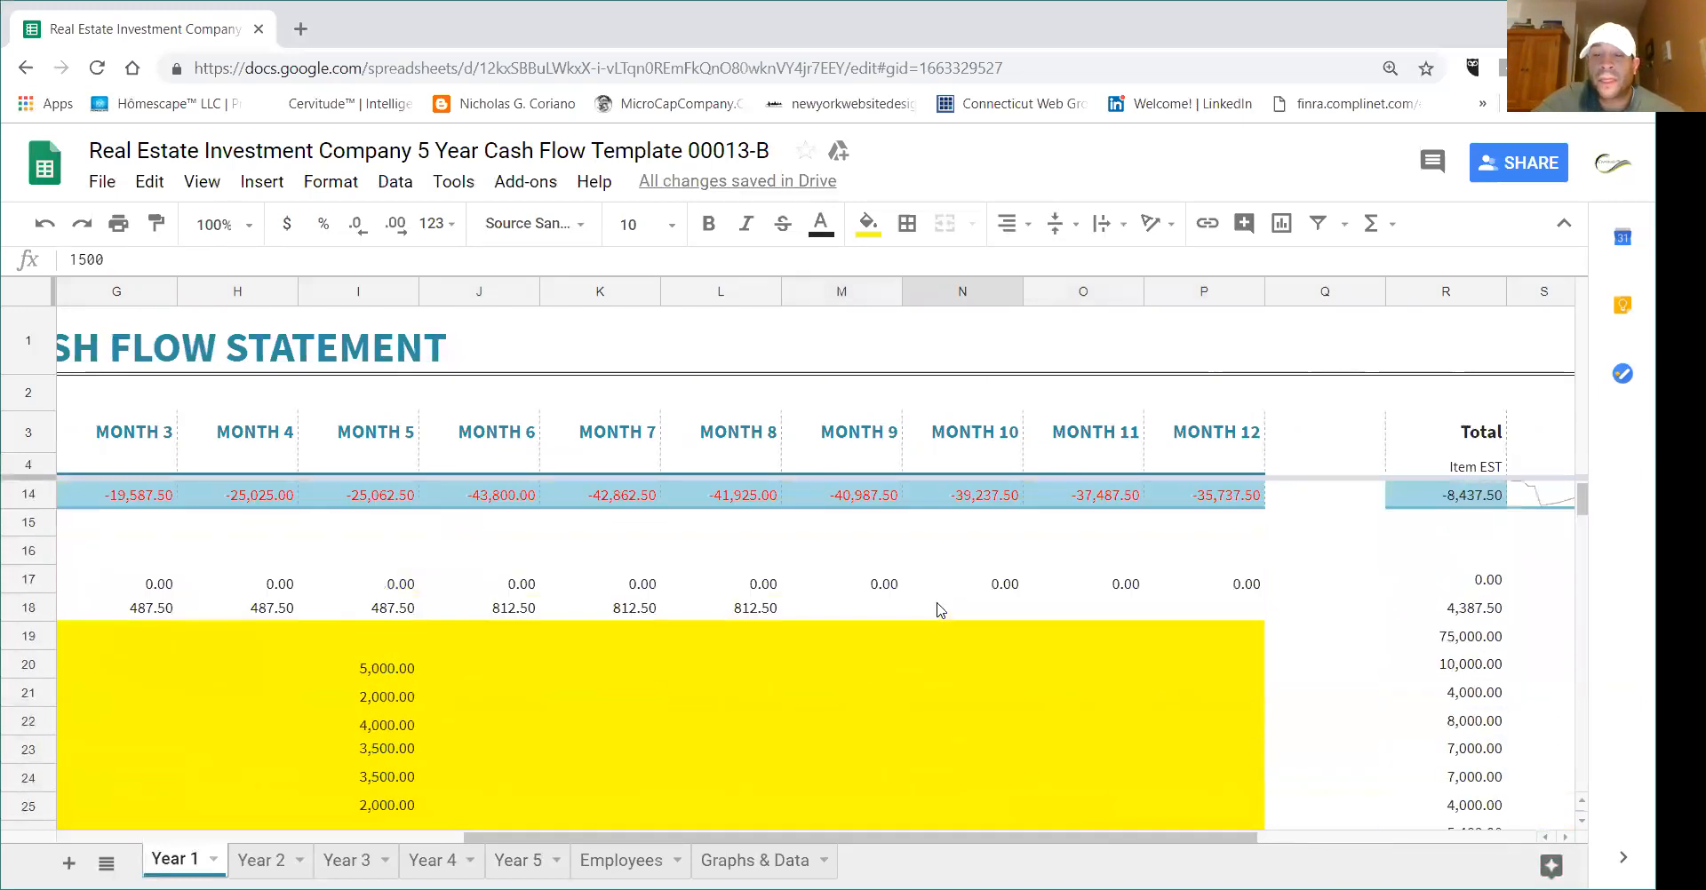
pyautogui.scroll(1, 1017, 567)
pyautogui.scroll(1, 876, 584)
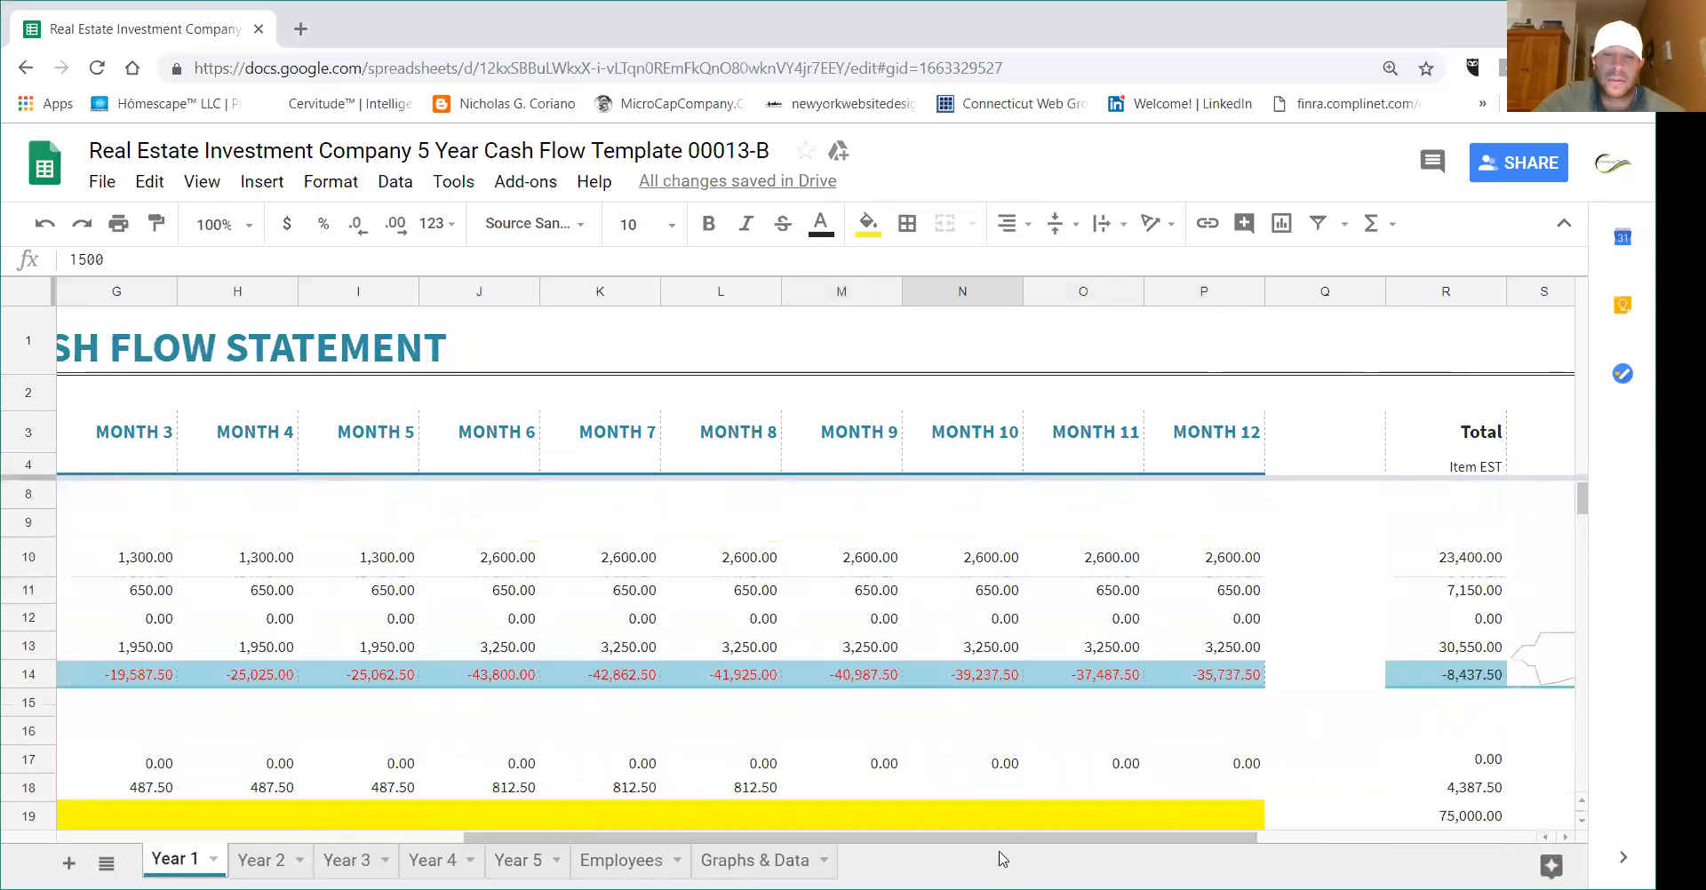
# - Set the (Pre) Startup Cash on Hand to 95000, matching the total startup building and renovation costs
pyautogui.moveTo(997, 840); pyautogui.dragTo(604, 840)
pyautogui.scroll(1, 622, 702)
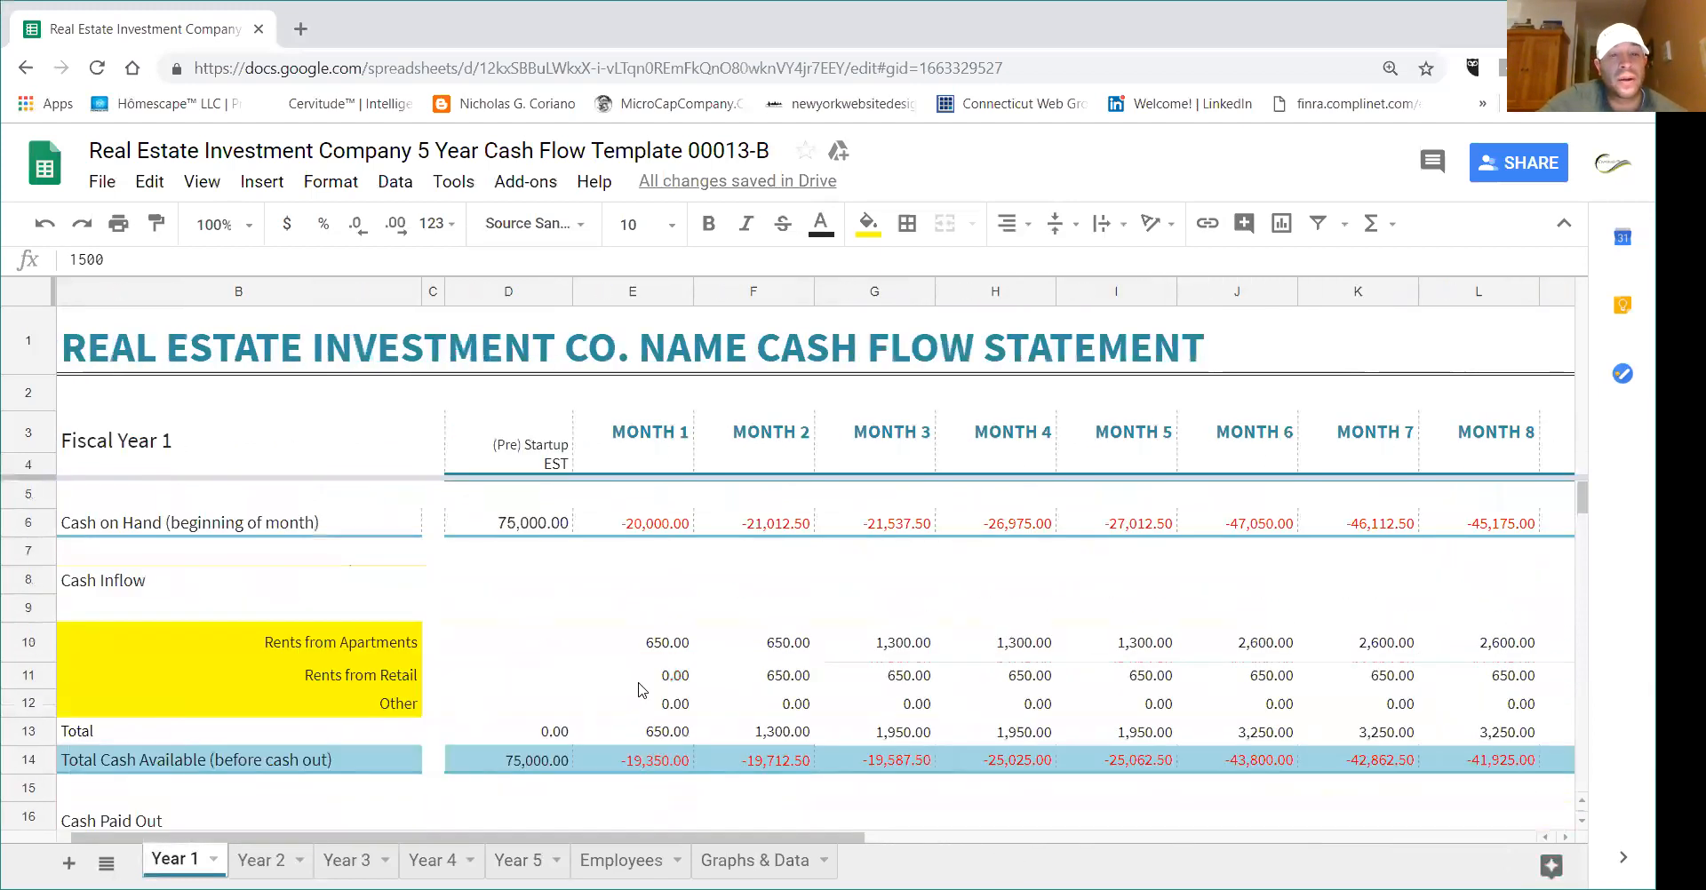
pyautogui.scroll(-5, 596, 596)
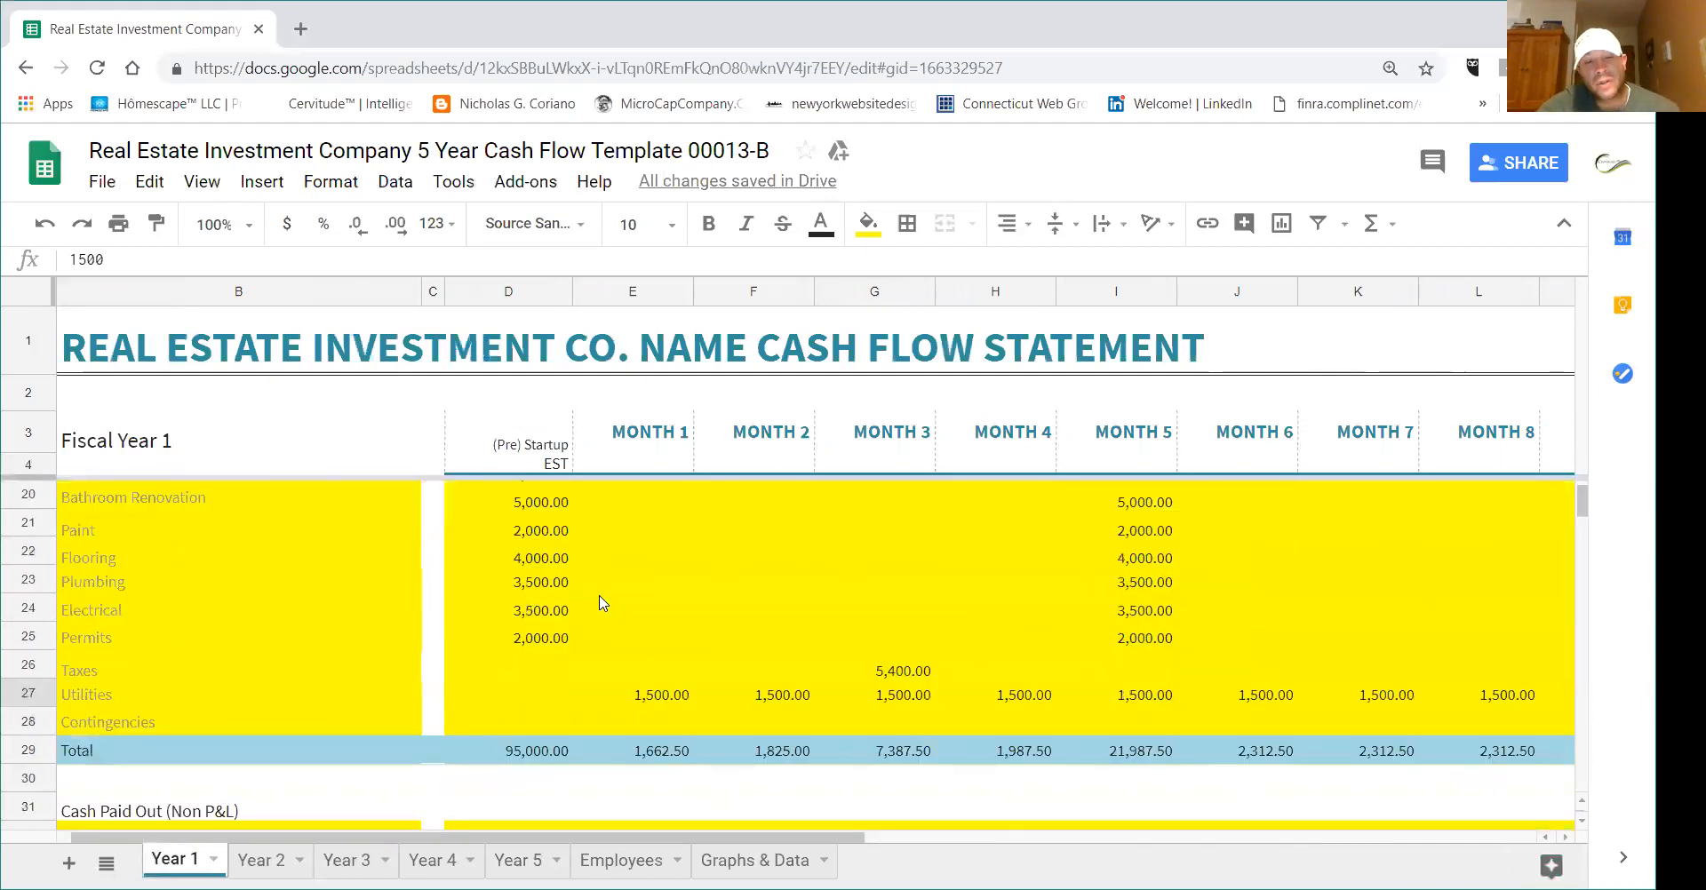
pyautogui.scroll(5, 600, 604)
pyautogui.click(534, 530)
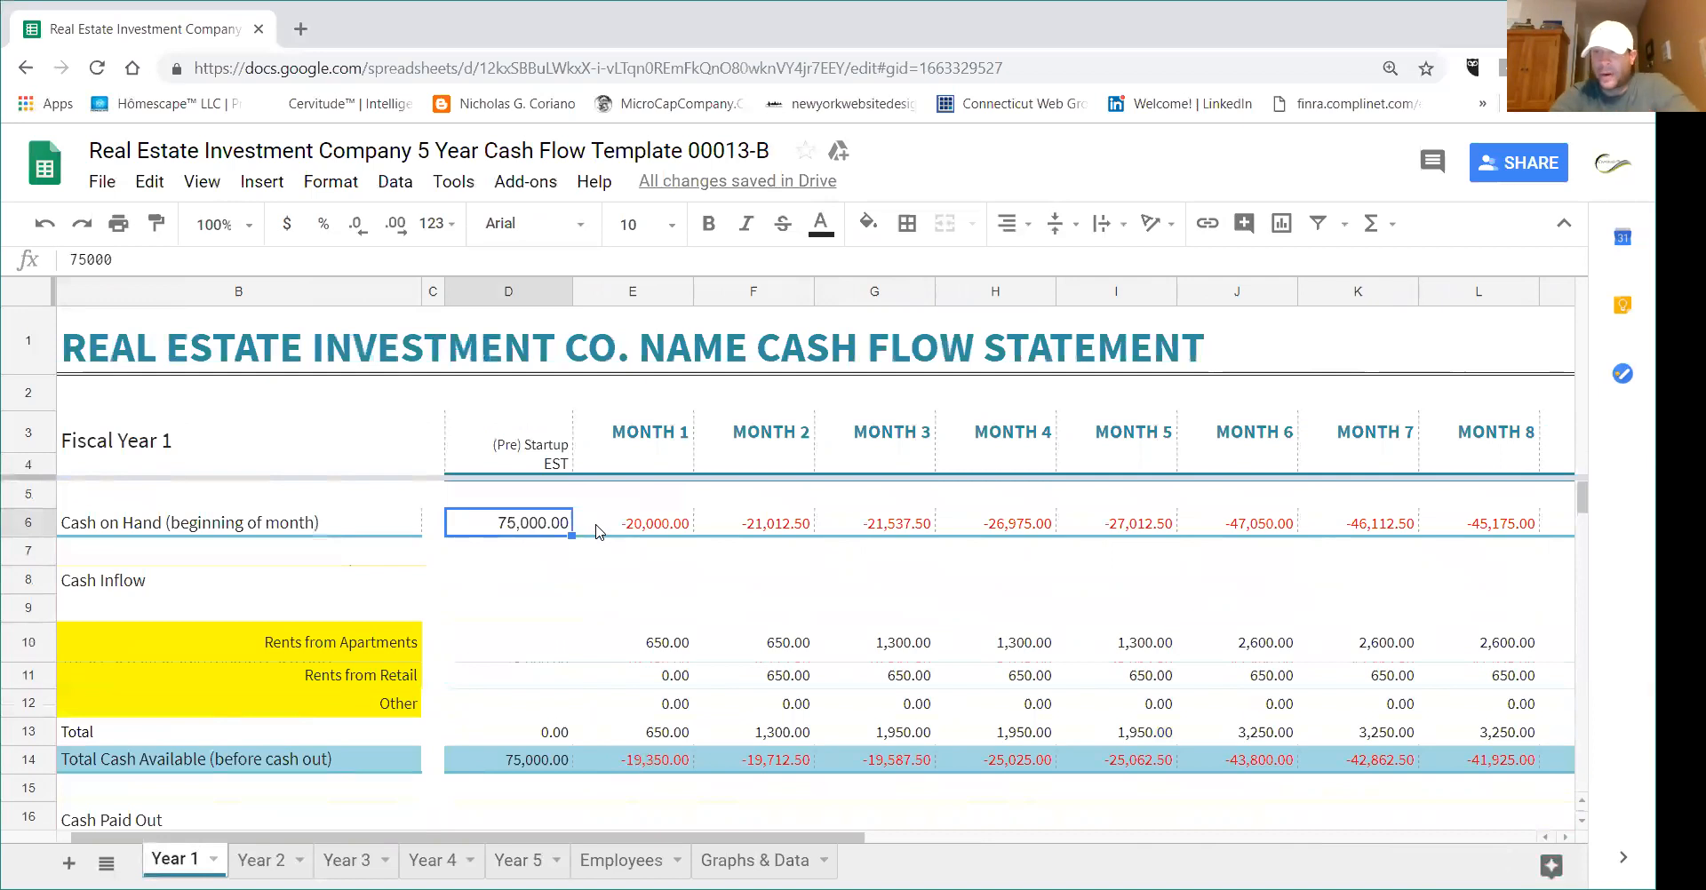
pyautogui.write('95000')
pyautogui.press('Return')
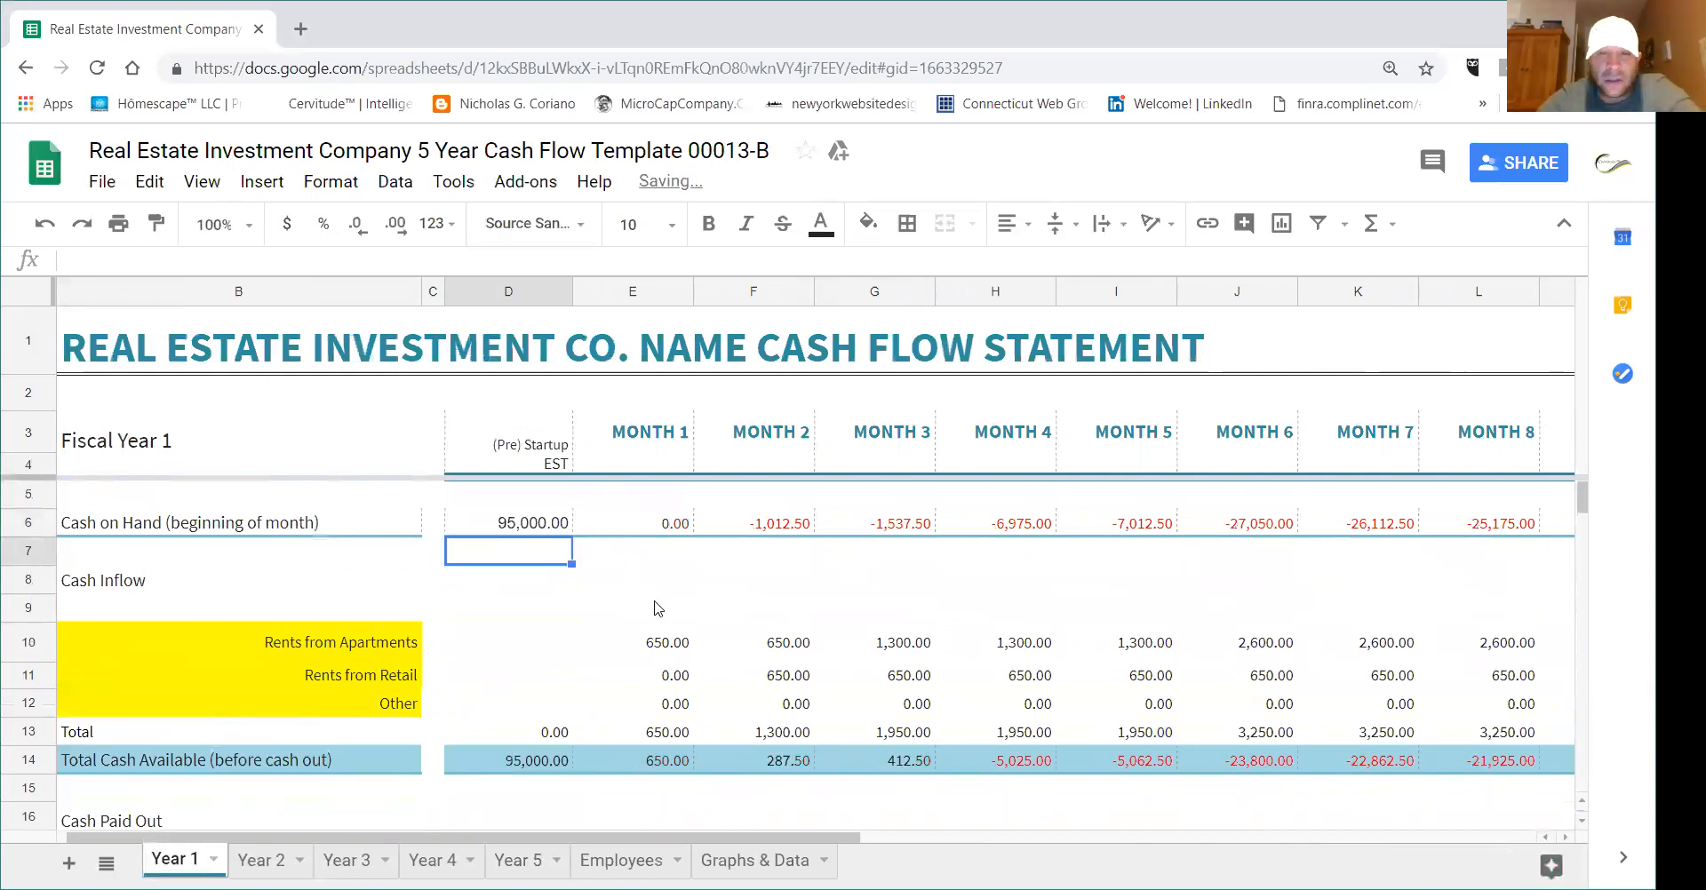
# - Extend the Loan Payout label under Cash Paid Out (Non P&L) to read "Loan Payout - Credit Card"
pyautogui.scroll(-6, 659, 610)
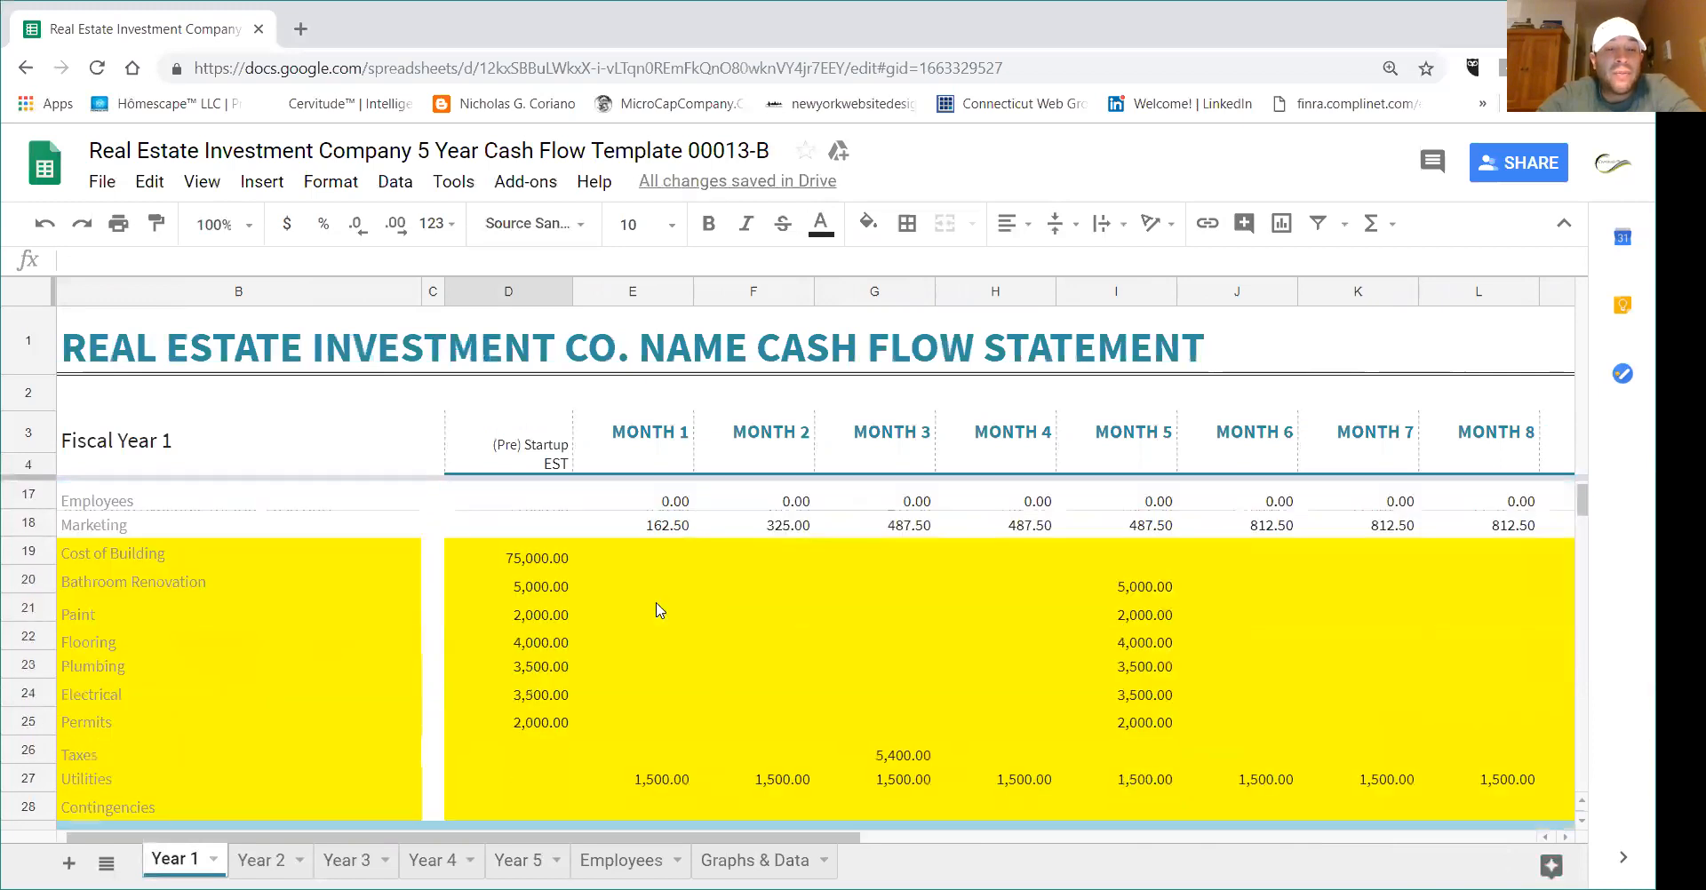
pyautogui.scroll(-1, 659, 622)
pyautogui.click(197, 720)
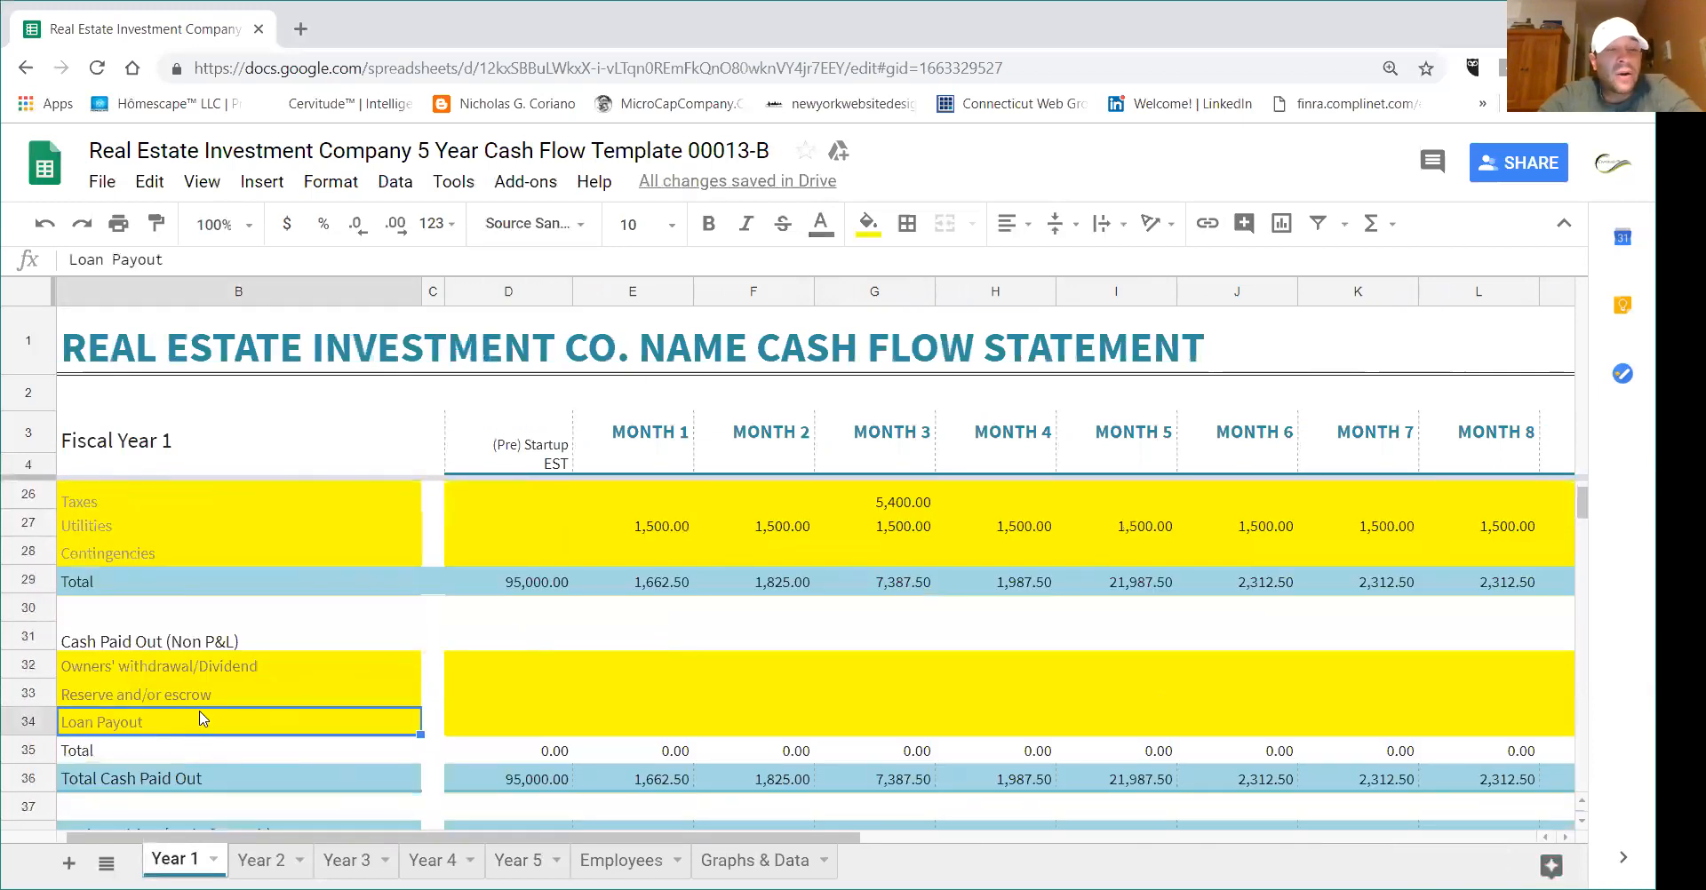
pyautogui.click(195, 258)
pyautogui.write('- Credit Card')
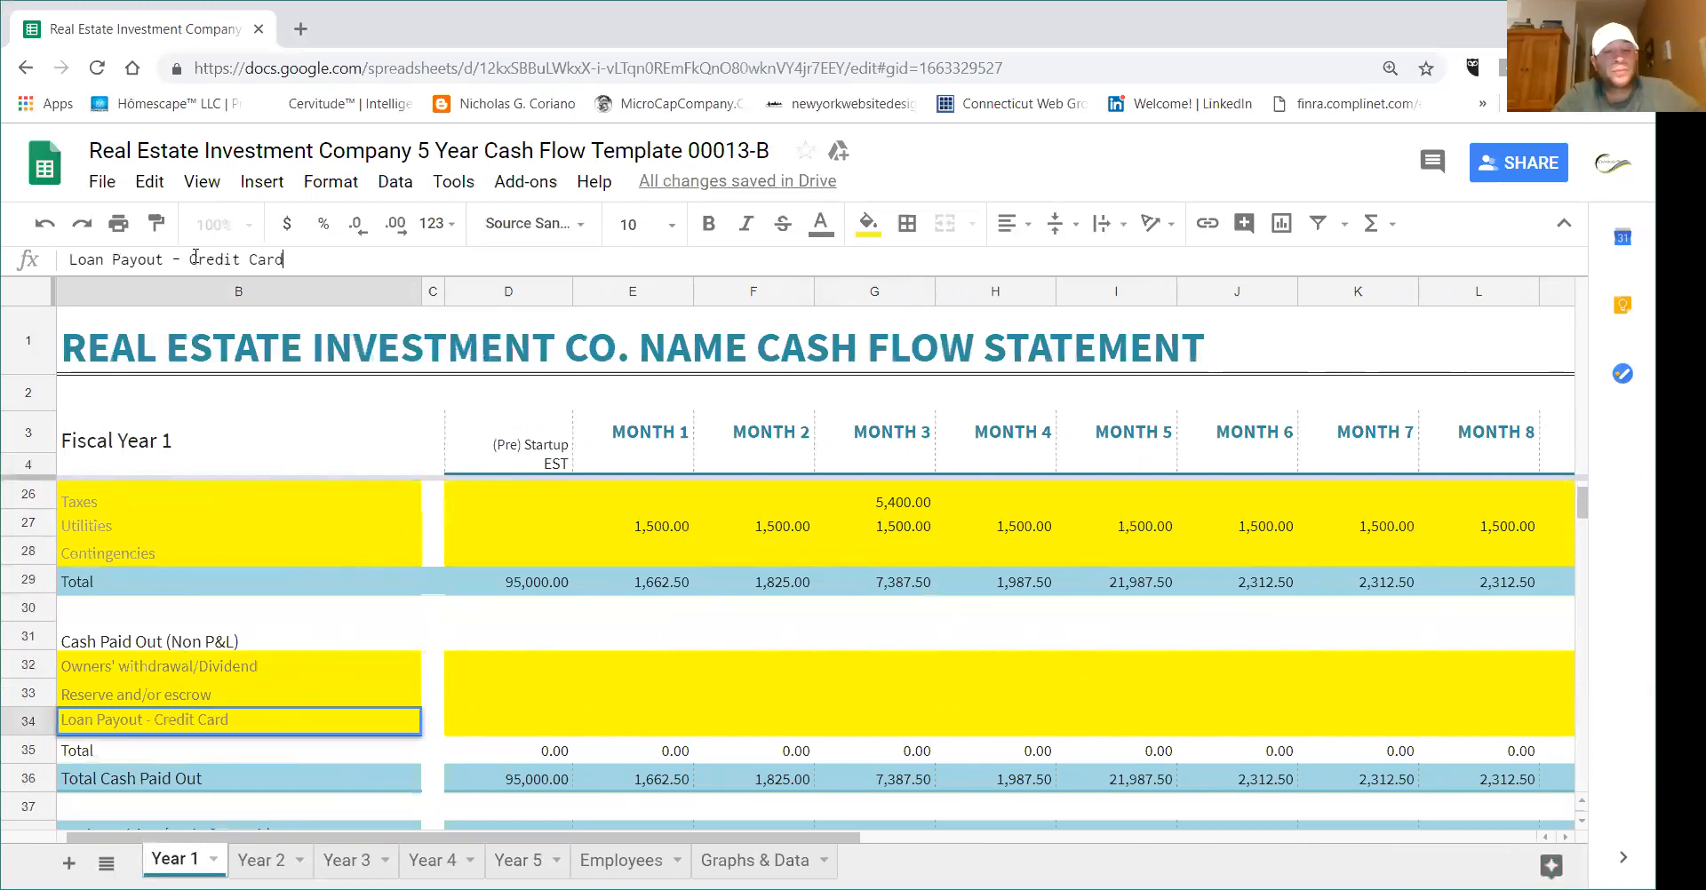
pyautogui.click(487, 722)
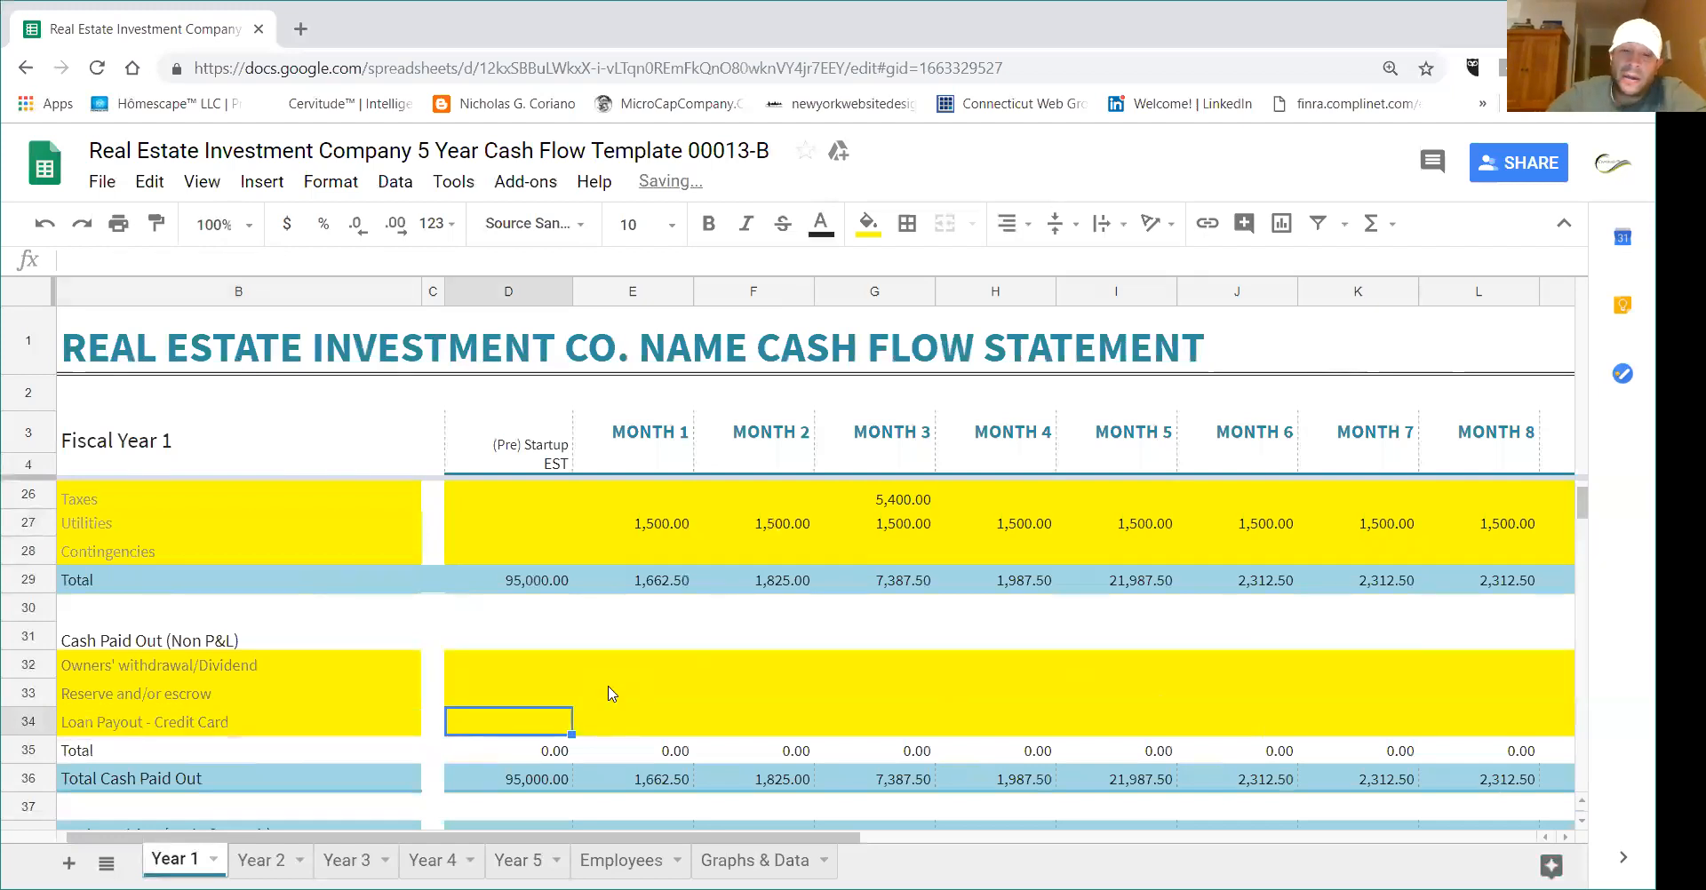
# - Enter 700 for the credit card loan payout in Month 1 and fill the amount across through Month 12
pyautogui.click(627, 724)
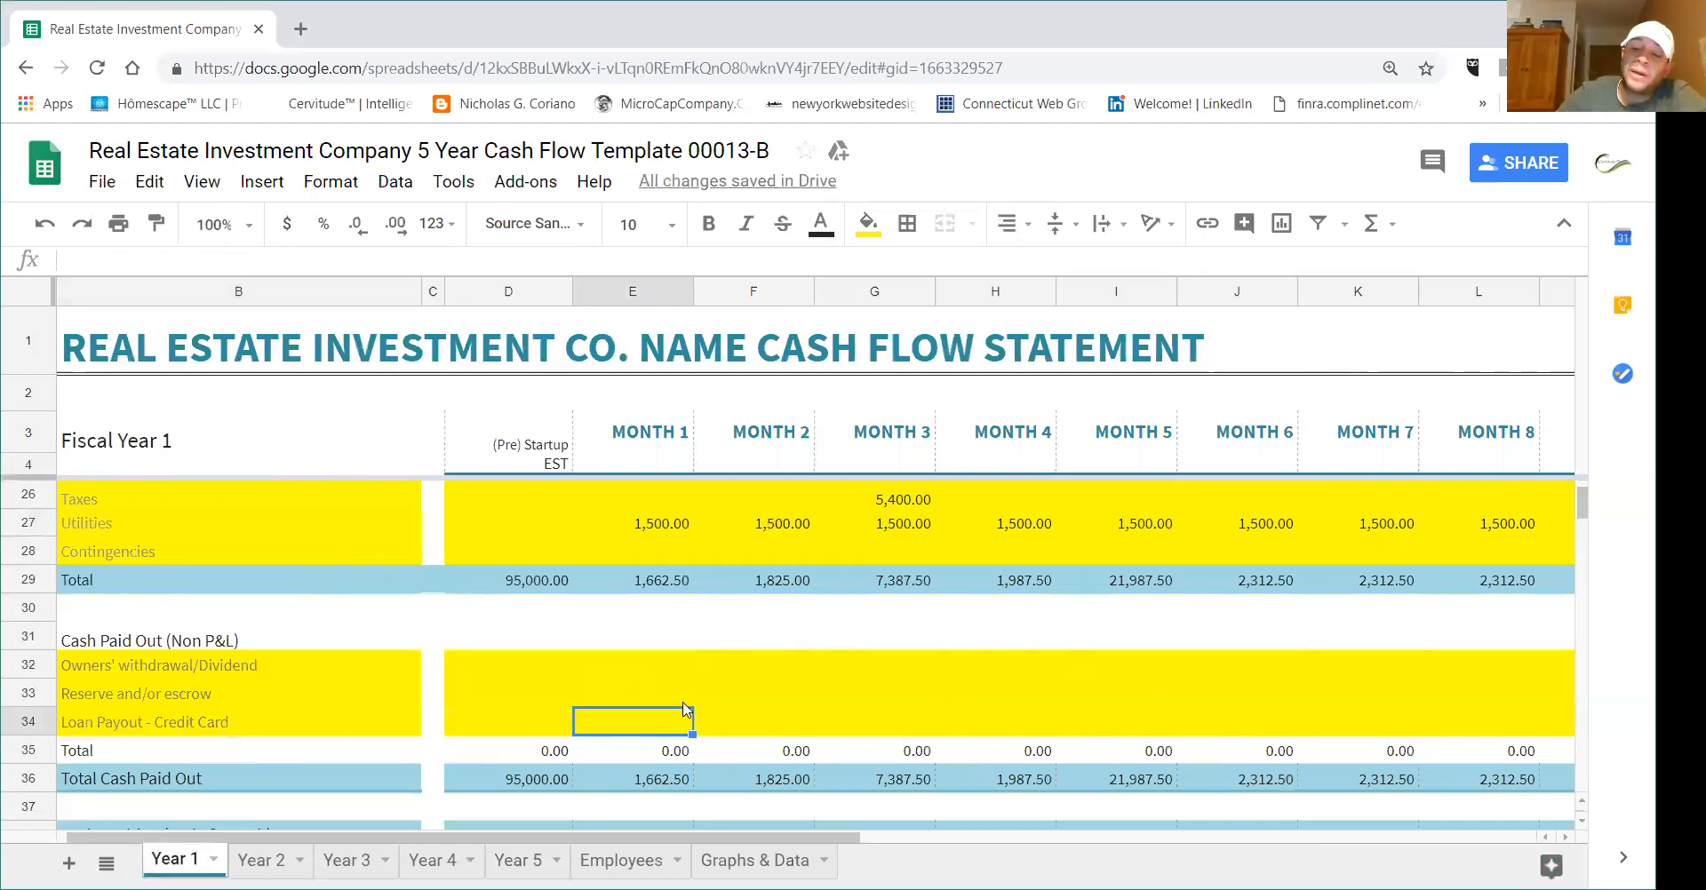
pyautogui.write('700')
pyautogui.press('Return')
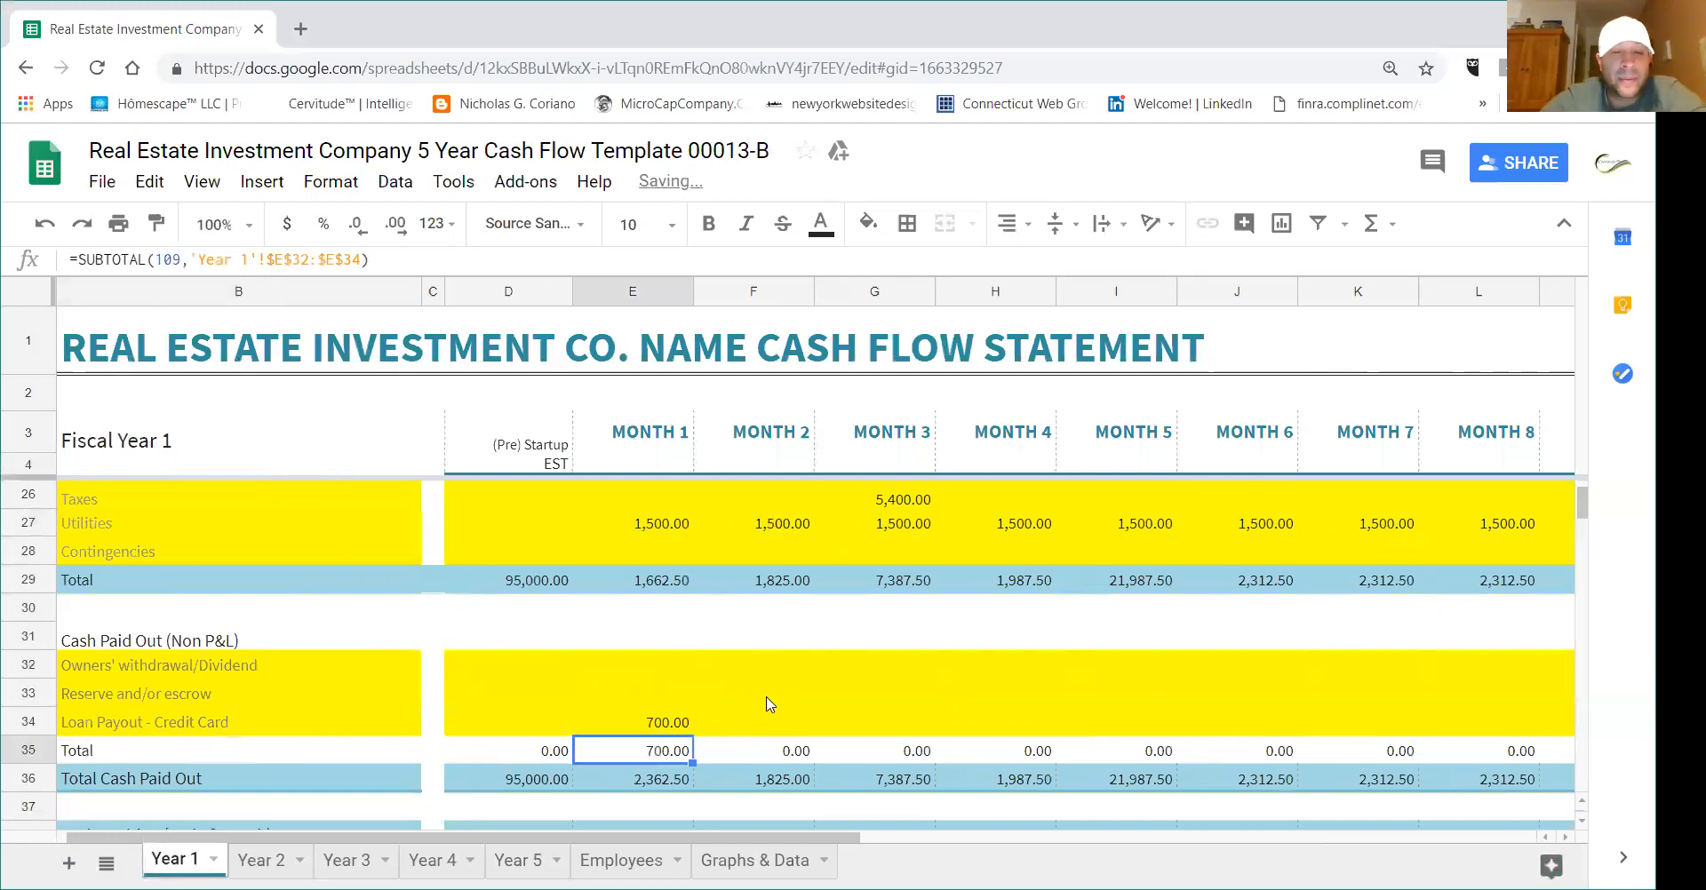
pyautogui.click(677, 727)
pyautogui.moveTo(699, 733); pyautogui.dragTo(1245, 751)
pyautogui.hscroll(-10, 982, 820)
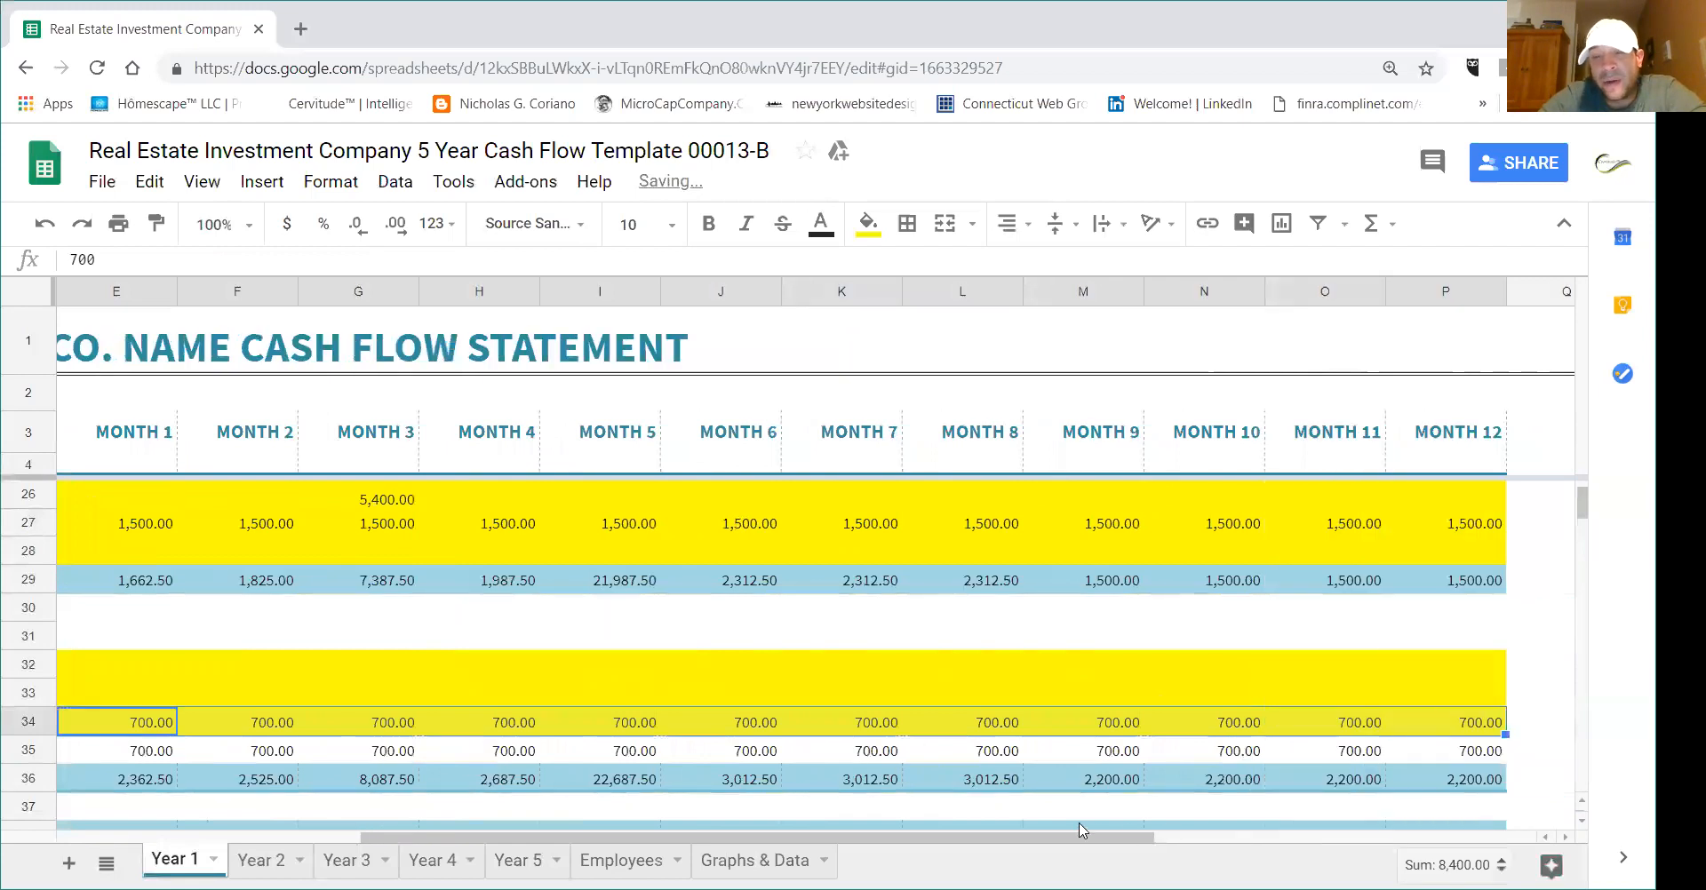
# - Examine the end-of-month cash position, total cash available, rents and cash paid out rows across the months with the loan payout included
pyautogui.scroll(-2, 990, 791)
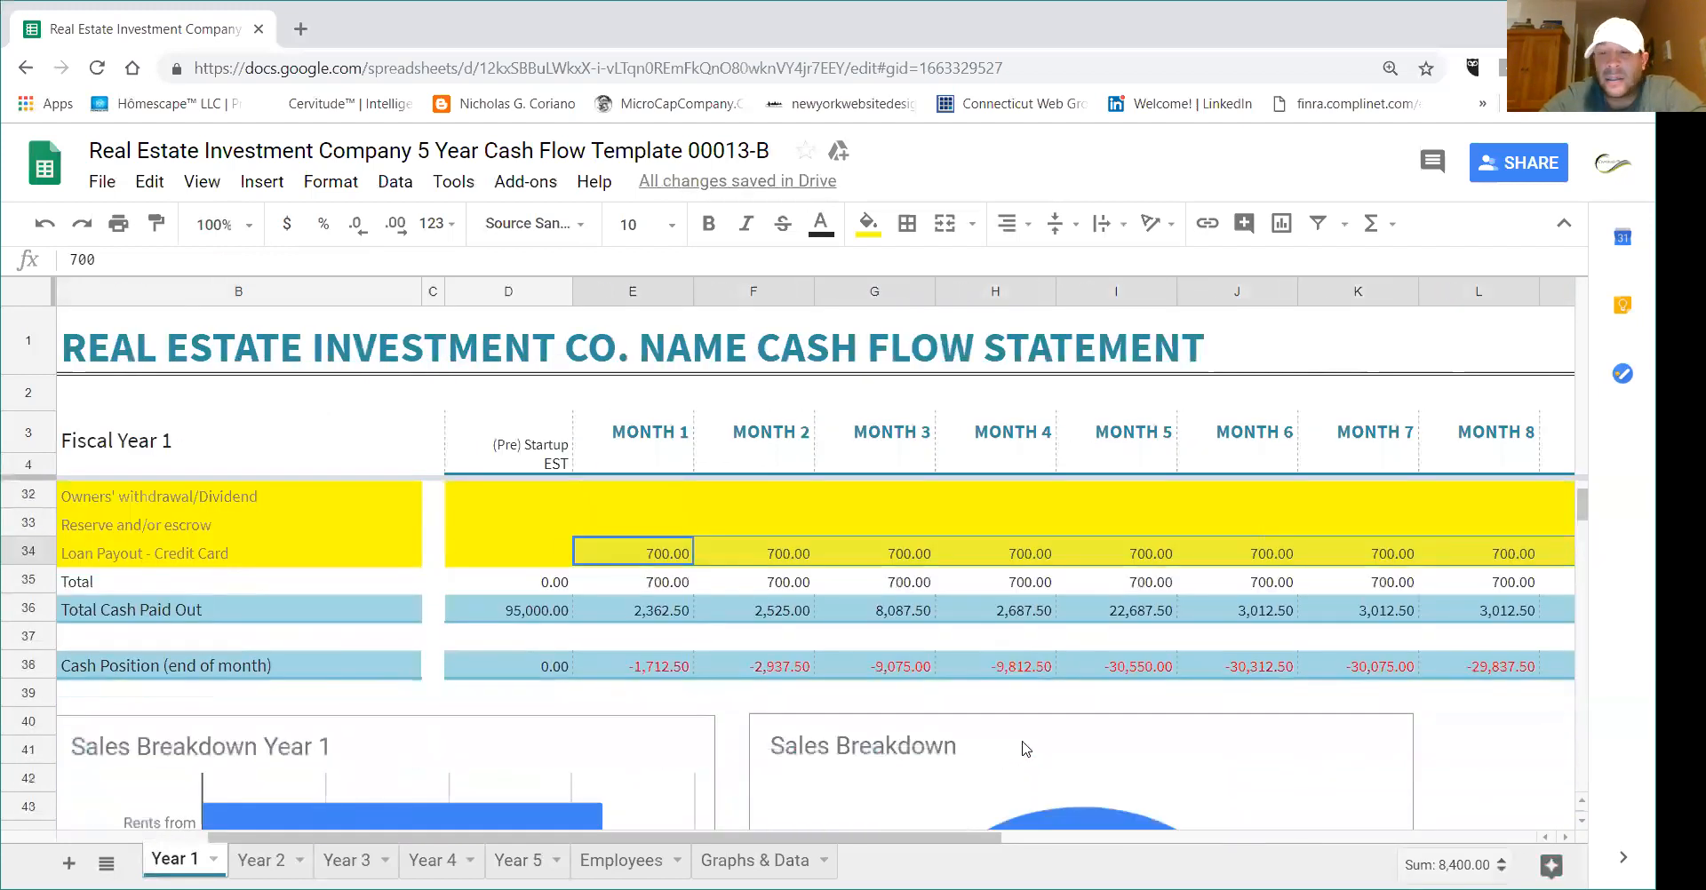
pyautogui.scroll(5, 1042, 749)
pyautogui.scroll(3, 1042, 748)
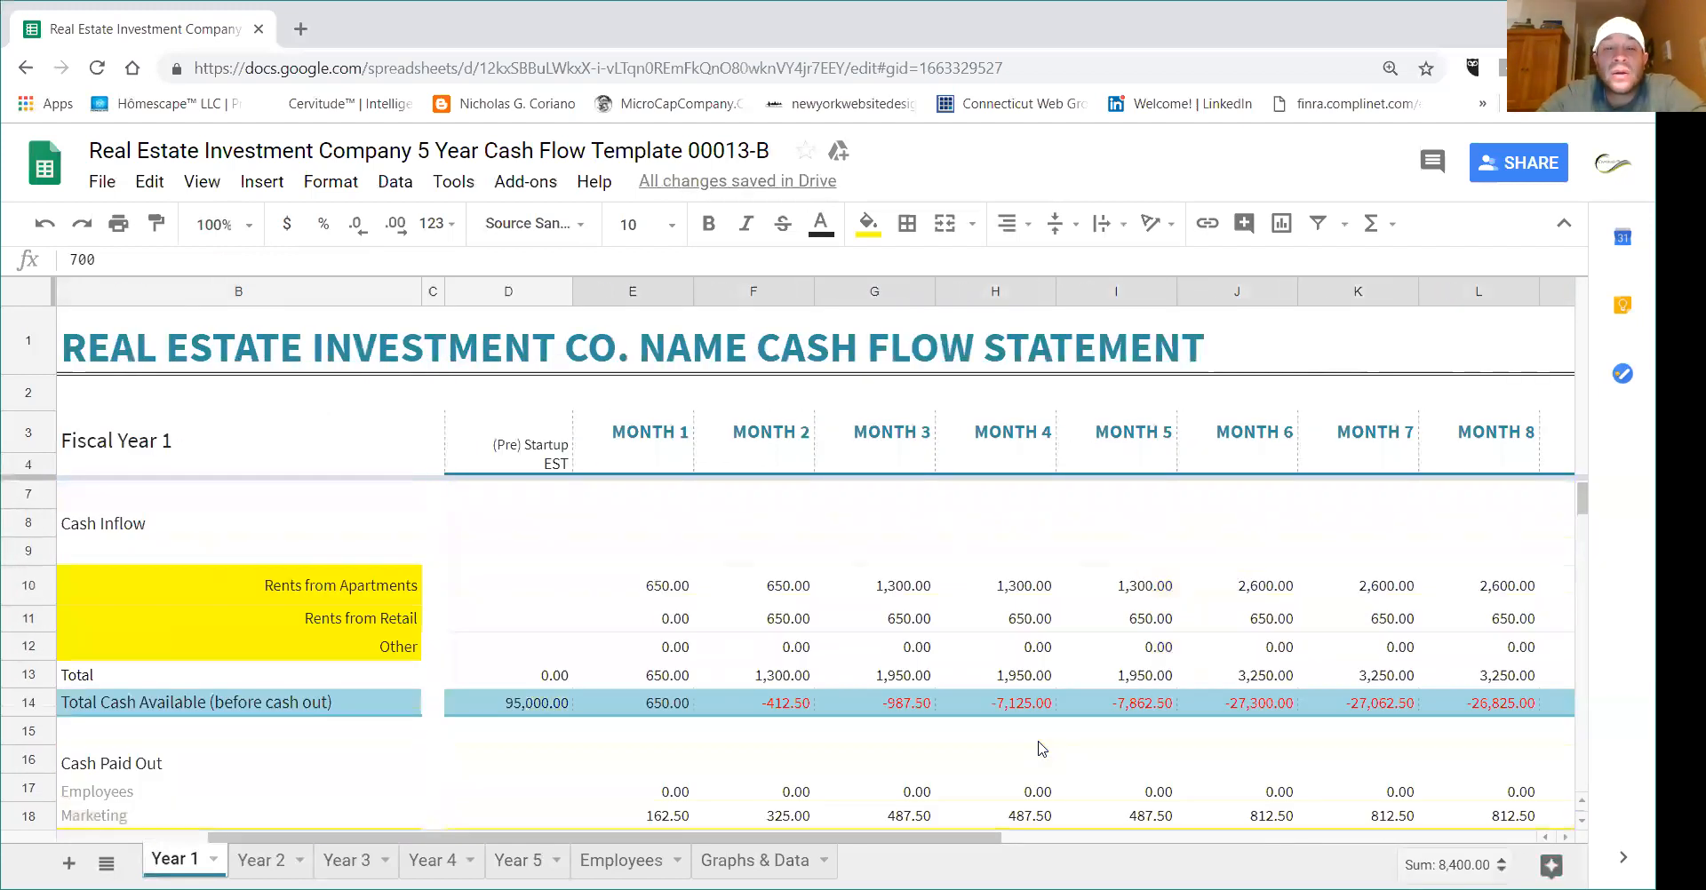
pyautogui.scroll(1, 1041, 748)
pyautogui.scroll(-4, 1042, 748)
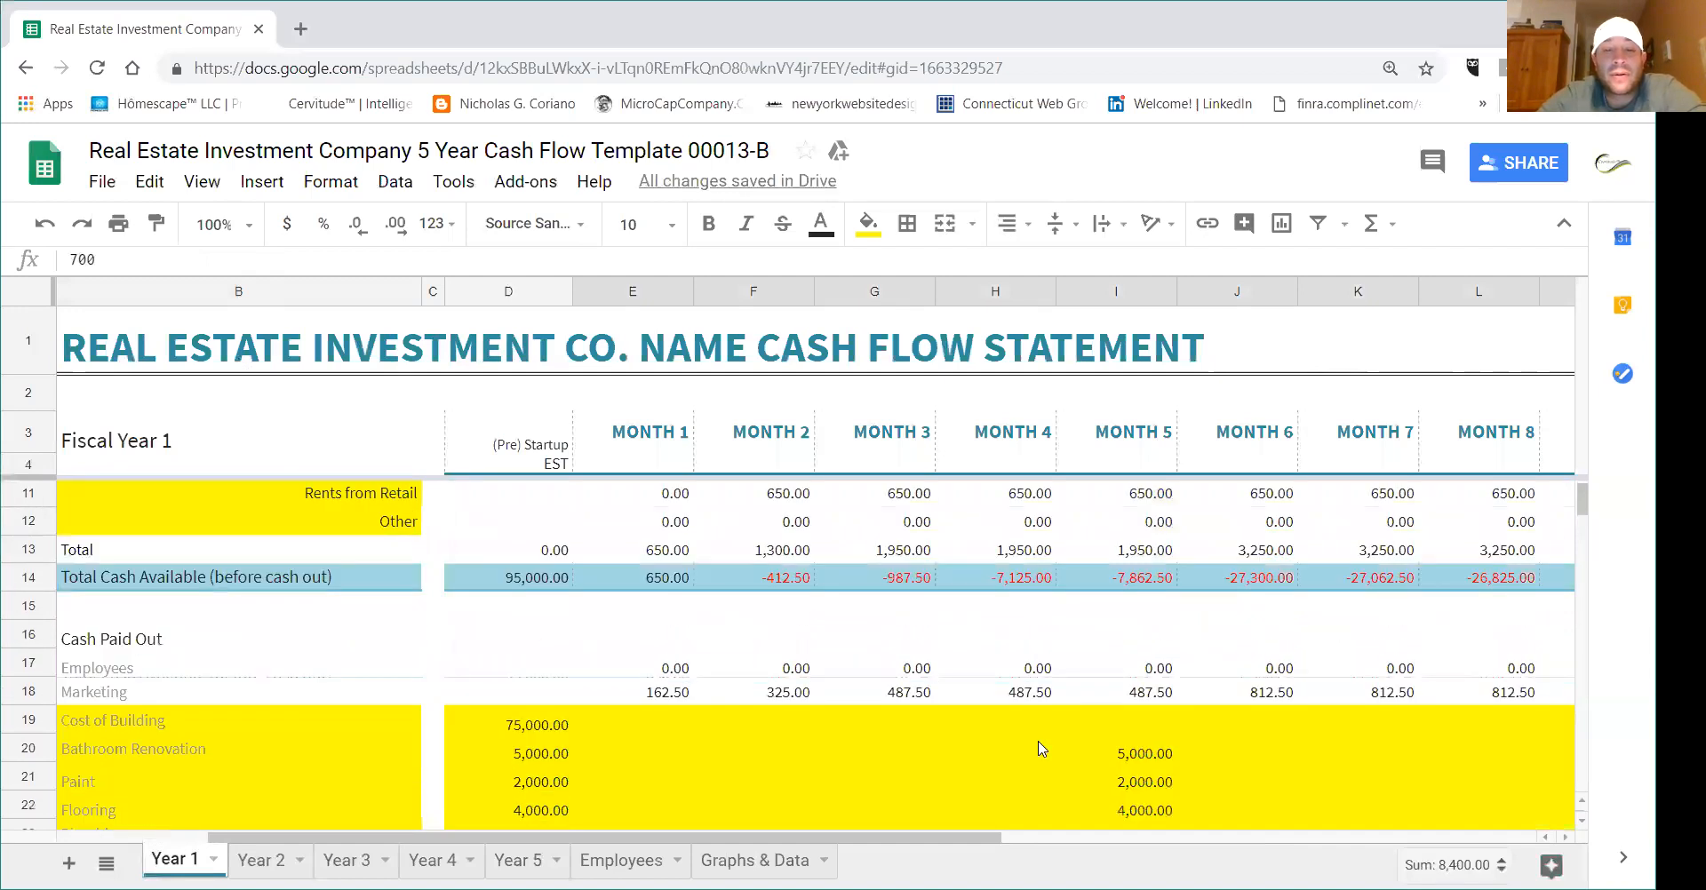
pyautogui.scroll(-1, 1042, 748)
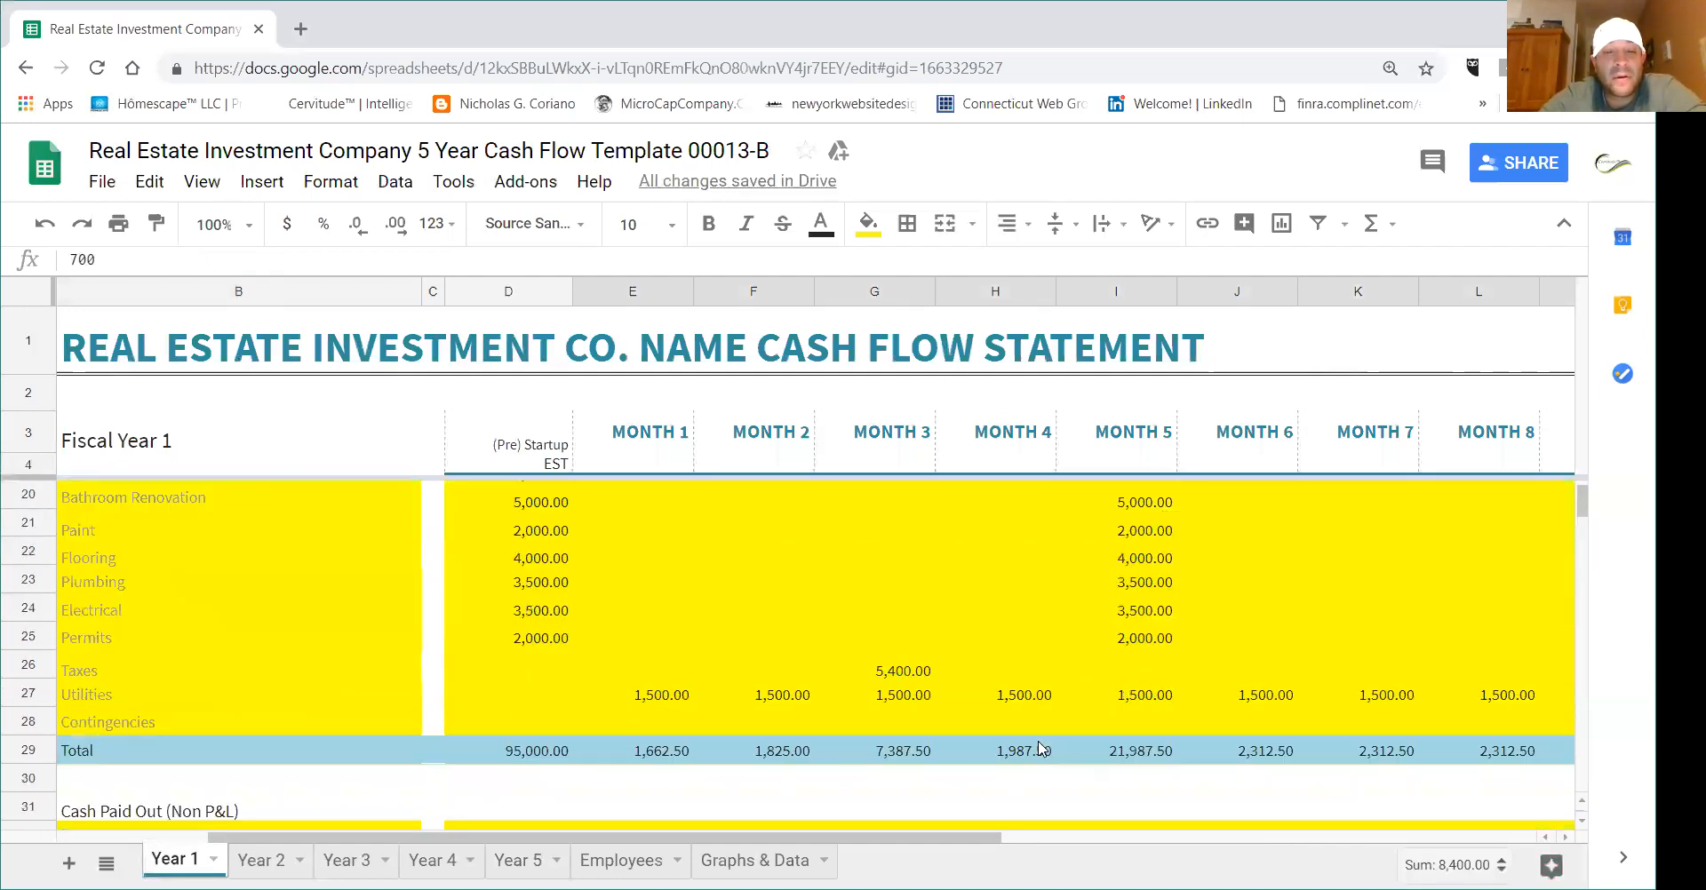
pyautogui.scroll(5, 1042, 748)
pyautogui.scroll(-8, 1041, 748)
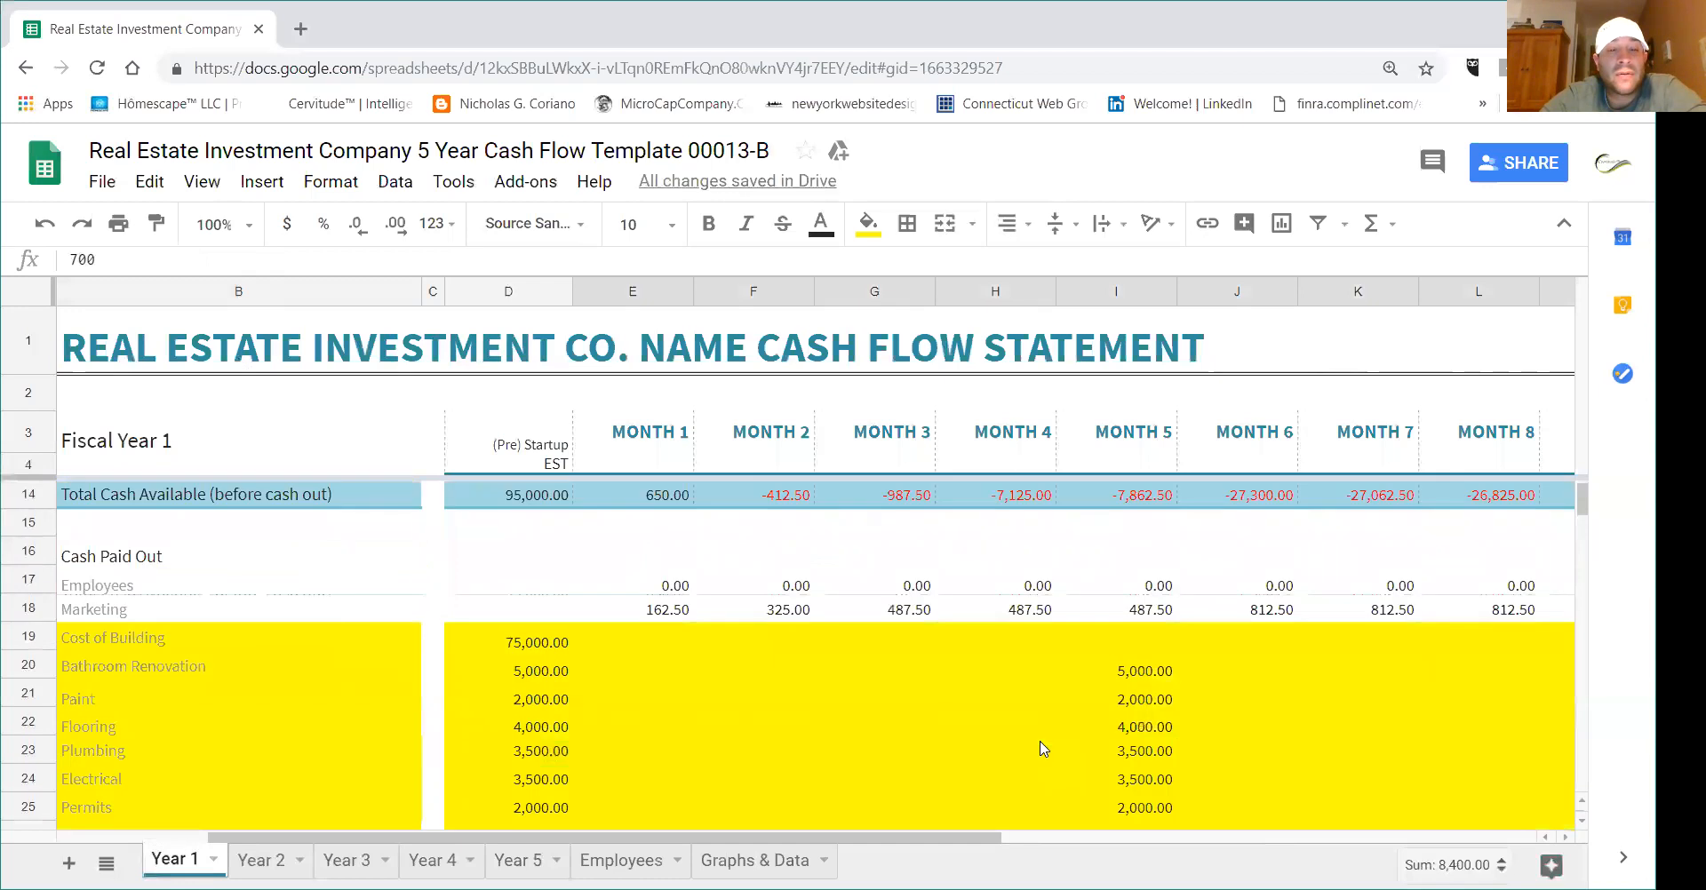
pyautogui.scroll(7, 1044, 750)
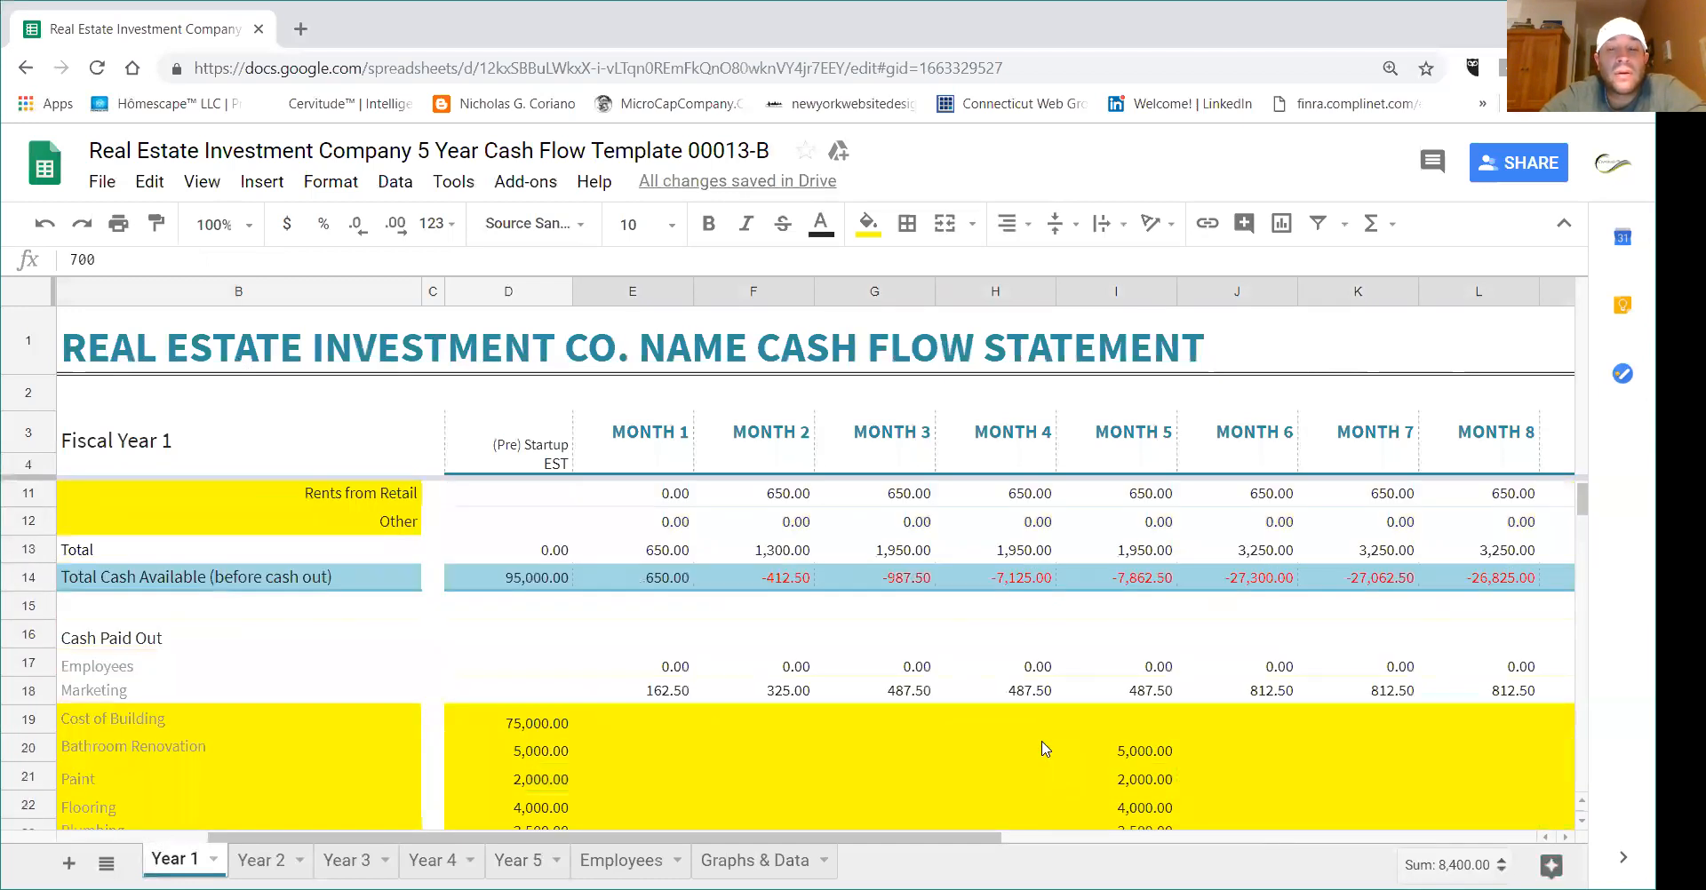
pyautogui.scroll(-1, 1086, 743)
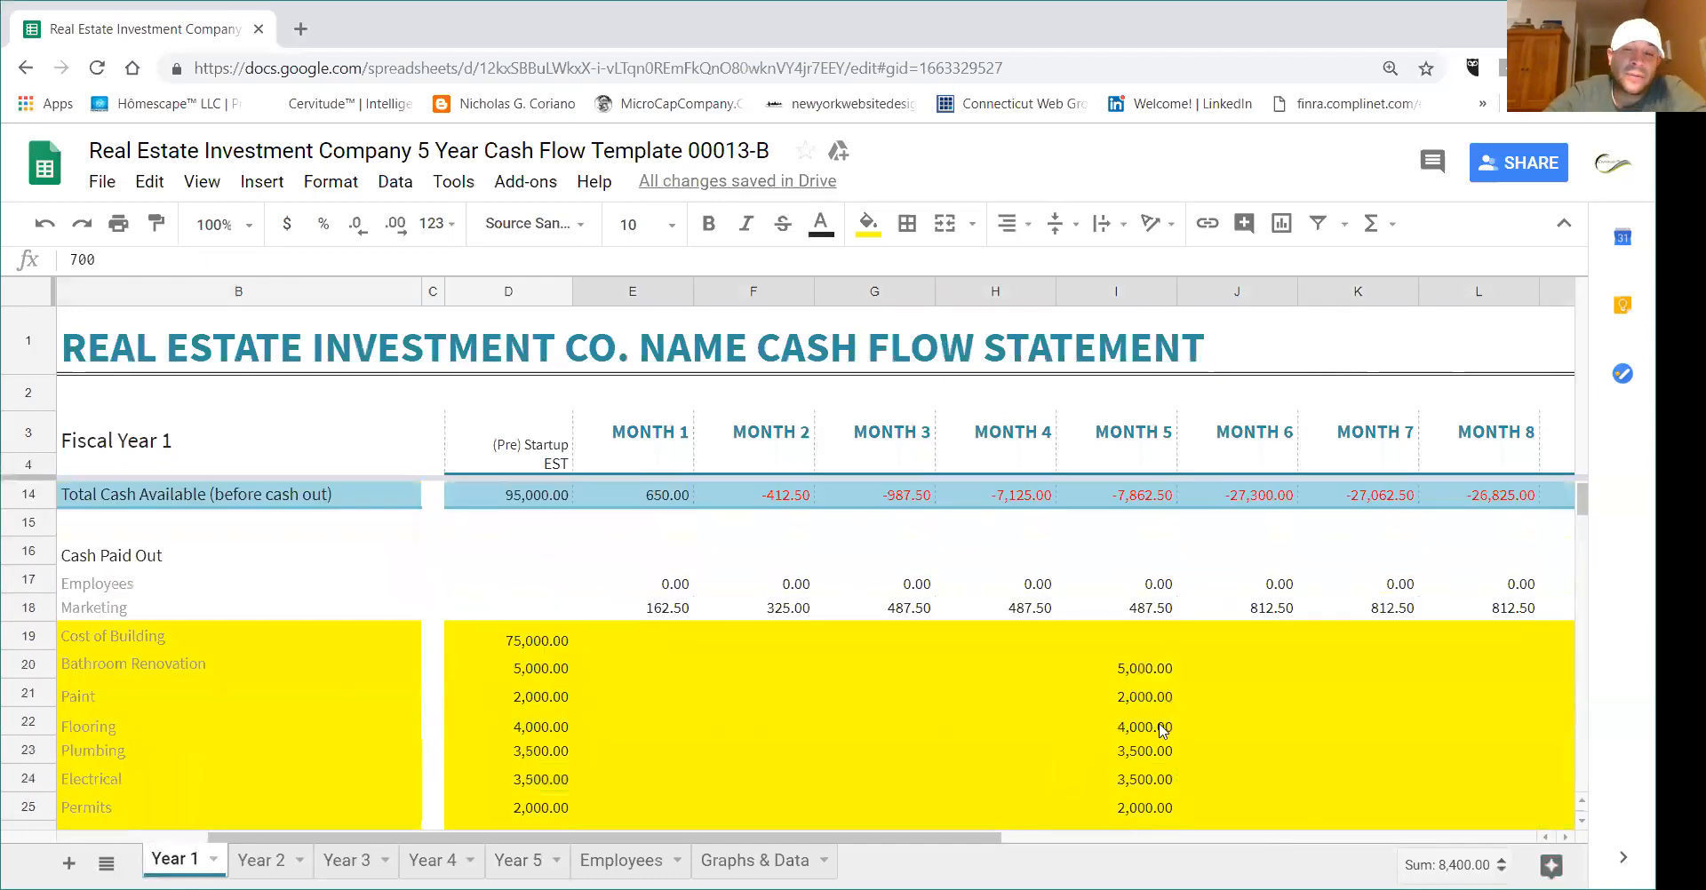
pyautogui.scroll(3, 1161, 730)
pyautogui.scroll(-2, 1160, 729)
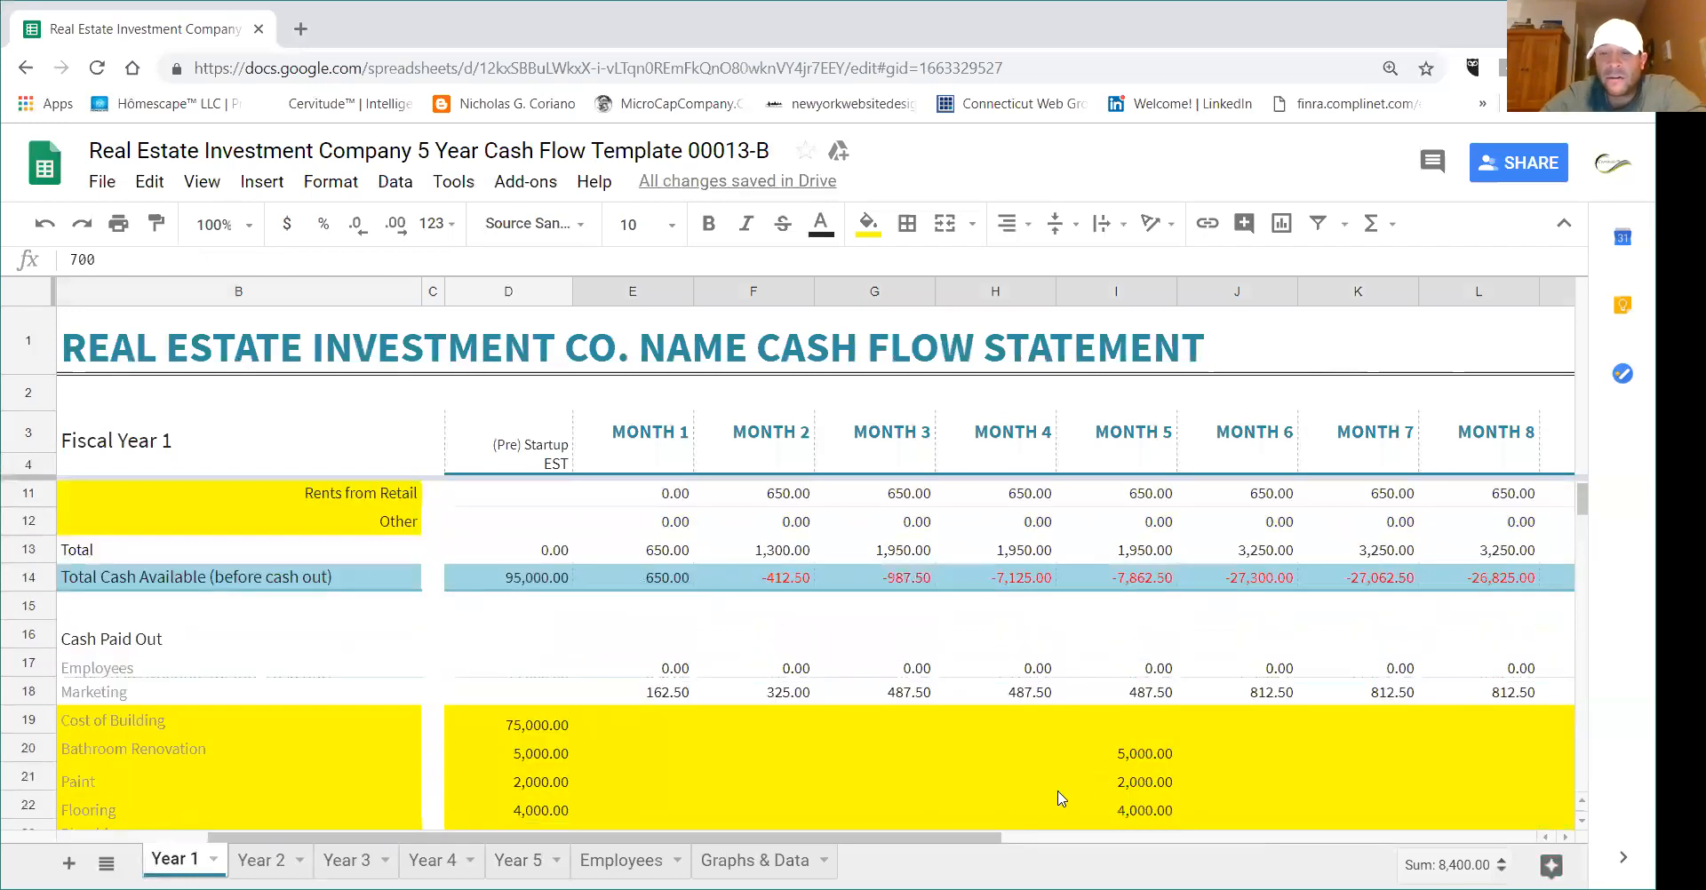
pyautogui.scroll(1, 981, 837)
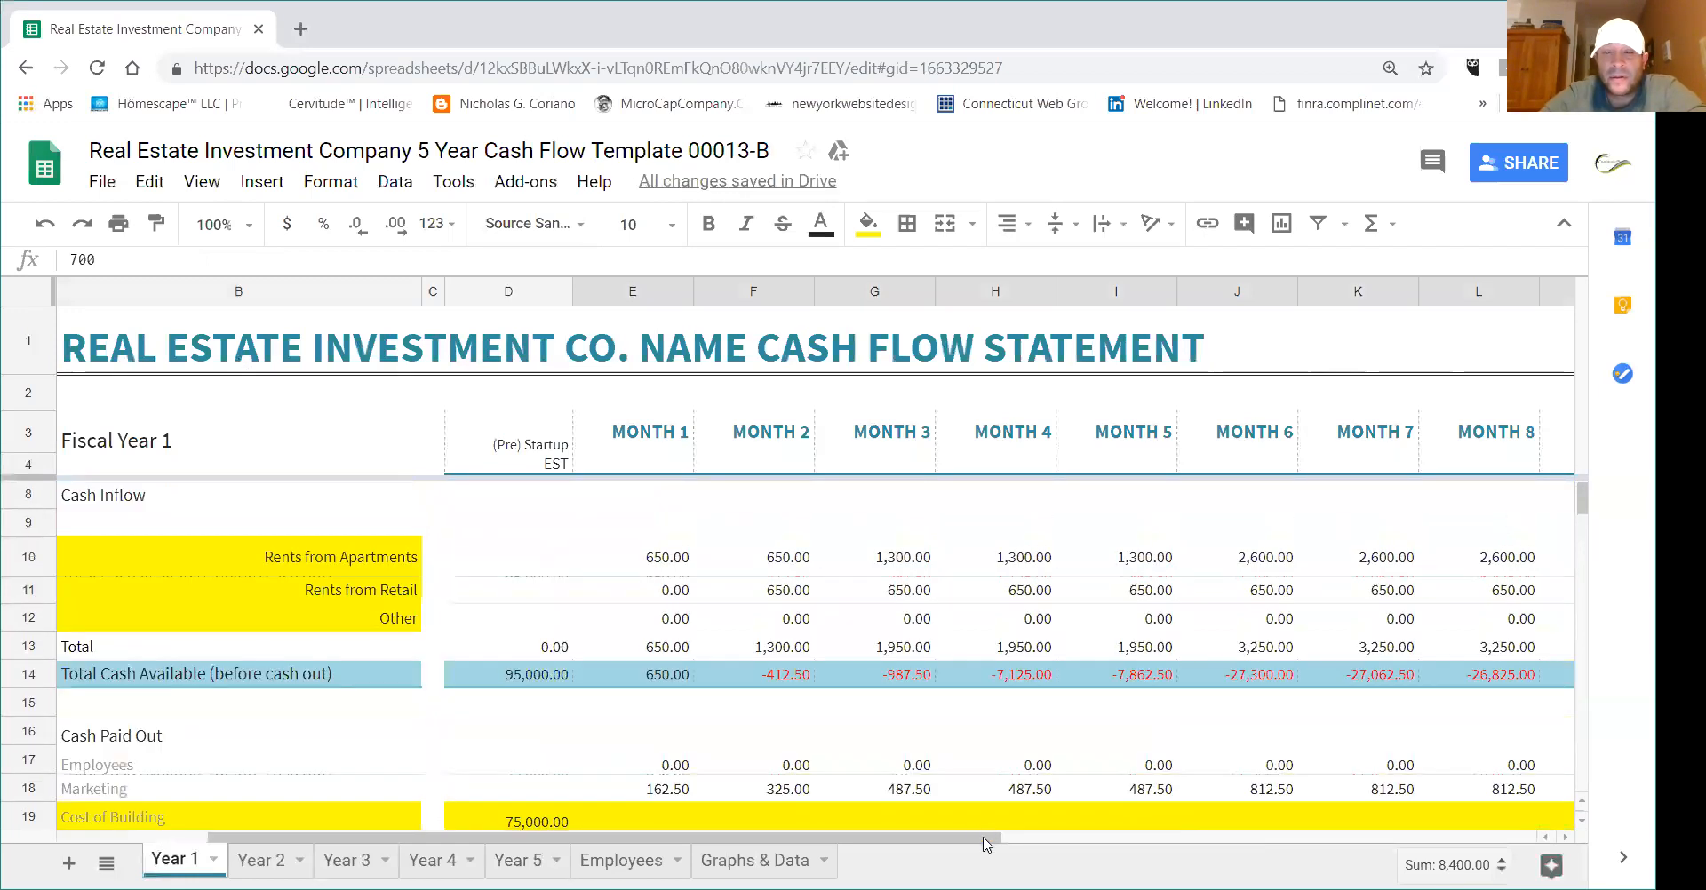
pyautogui.moveTo(981, 846); pyautogui.dragTo(986, 741)
# - Examine the Month 5 costs from Bathroom Renovation to Permits and that month's total cash paid out
pyautogui.scroll(-1, 1047, 672)
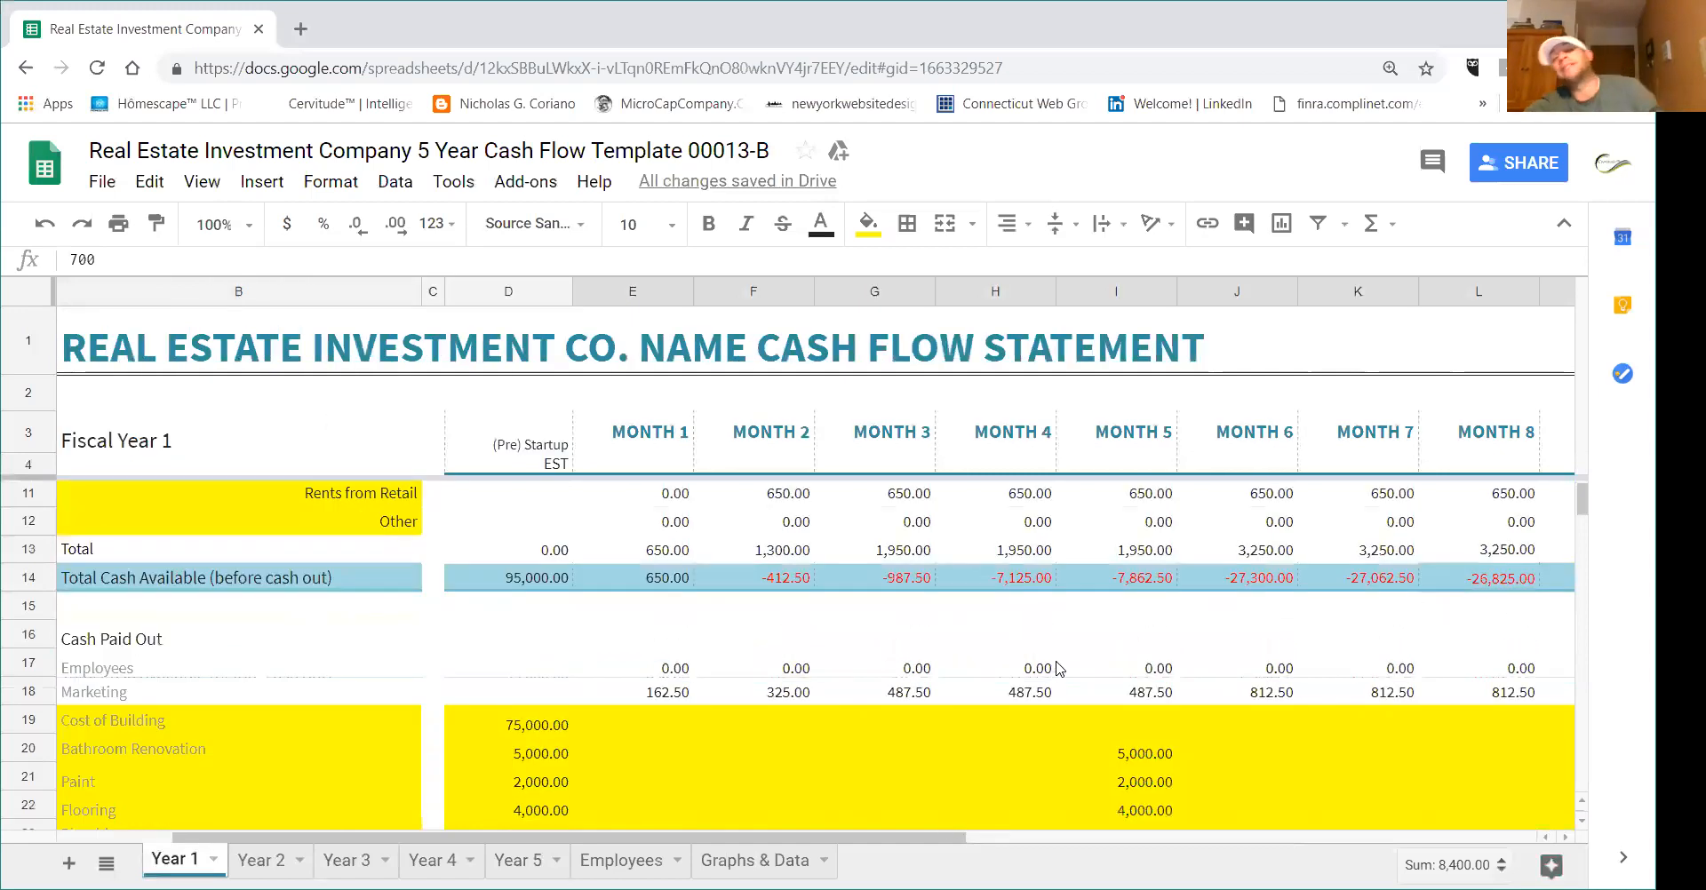
pyautogui.scroll(-2, 1057, 668)
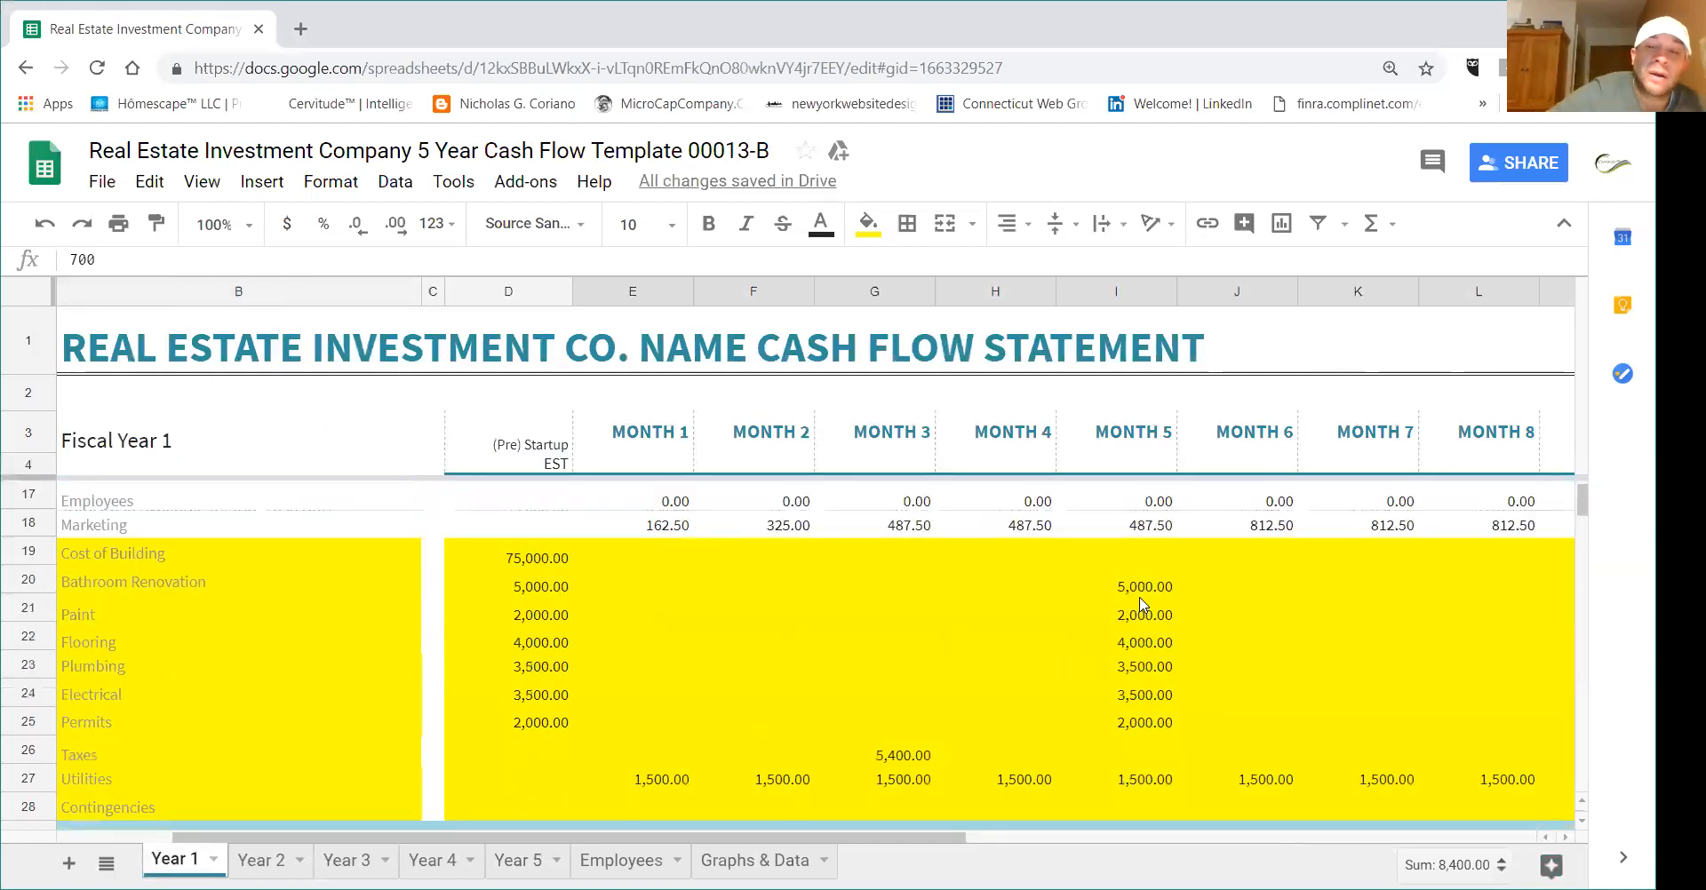
pyautogui.moveTo(1142, 594); pyautogui.dragTo(1159, 733)
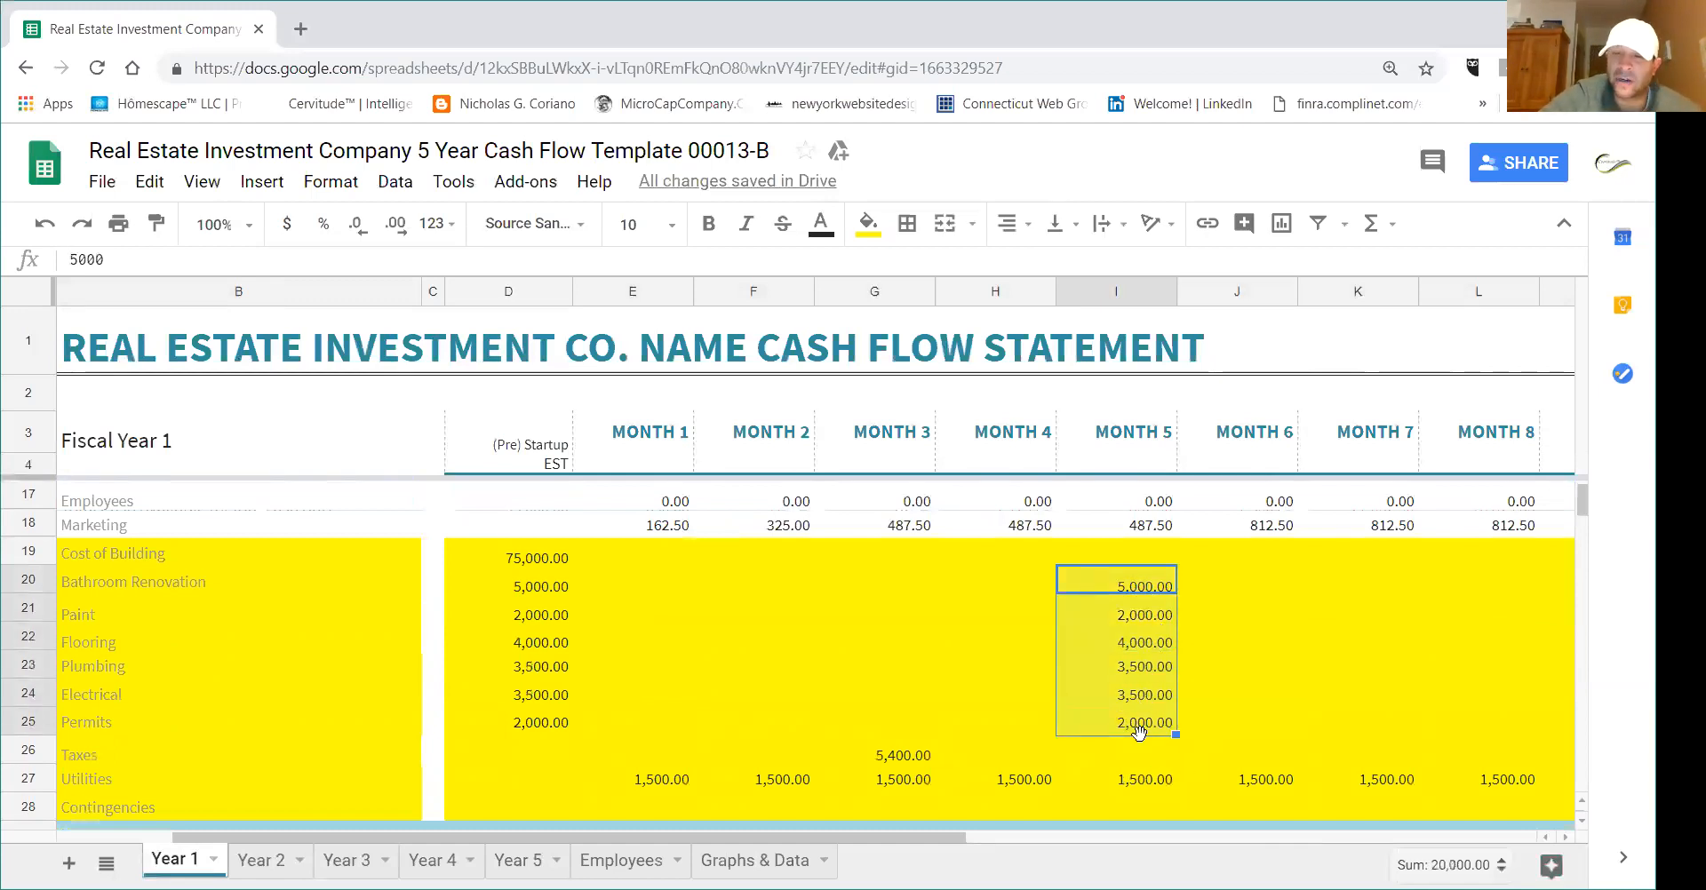
pyautogui.moveTo(952, 846); pyautogui.dragTo(1013, 839)
pyautogui.click(1184, 774)
pyautogui.scroll(-1, 1184, 774)
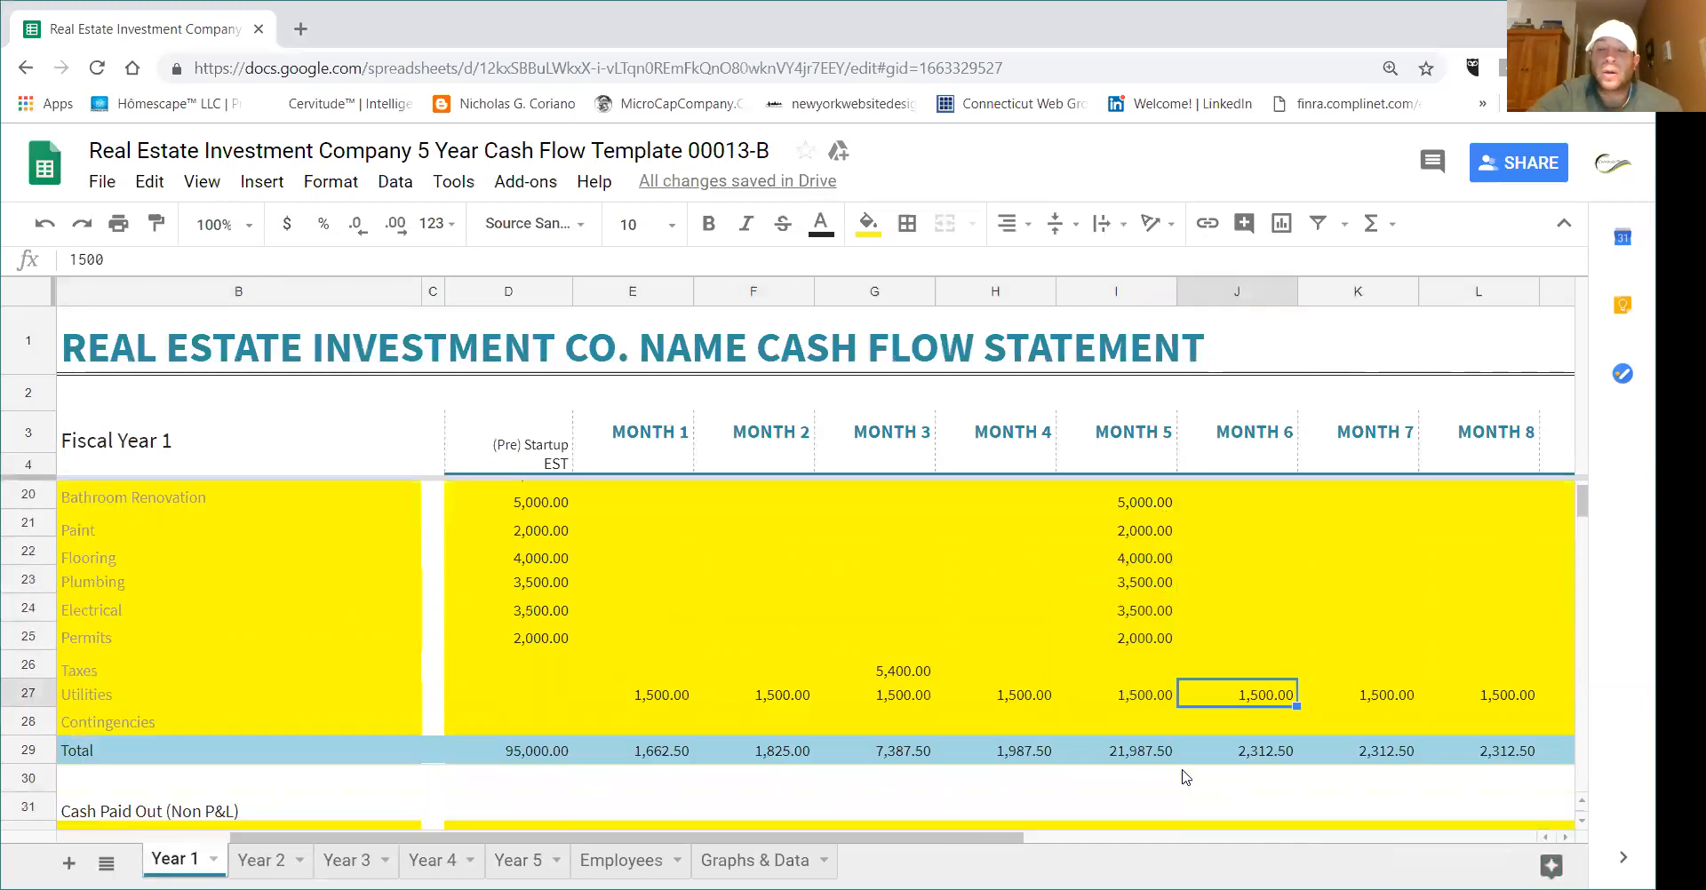
pyautogui.click(1169, 756)
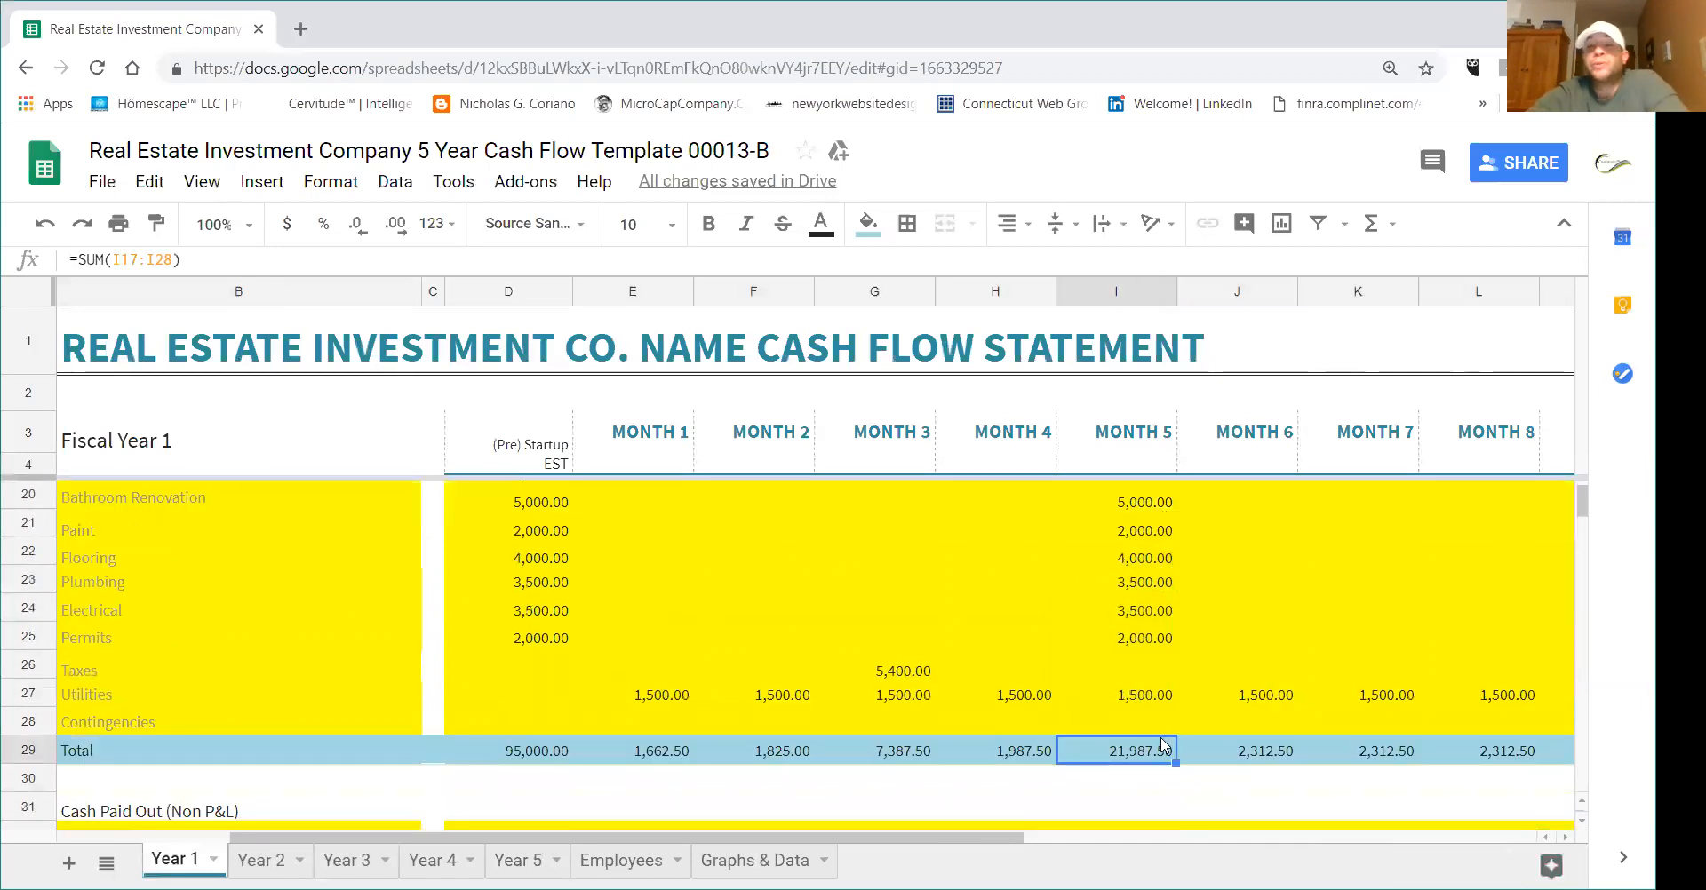
pyautogui.scroll(1, 1146, 673)
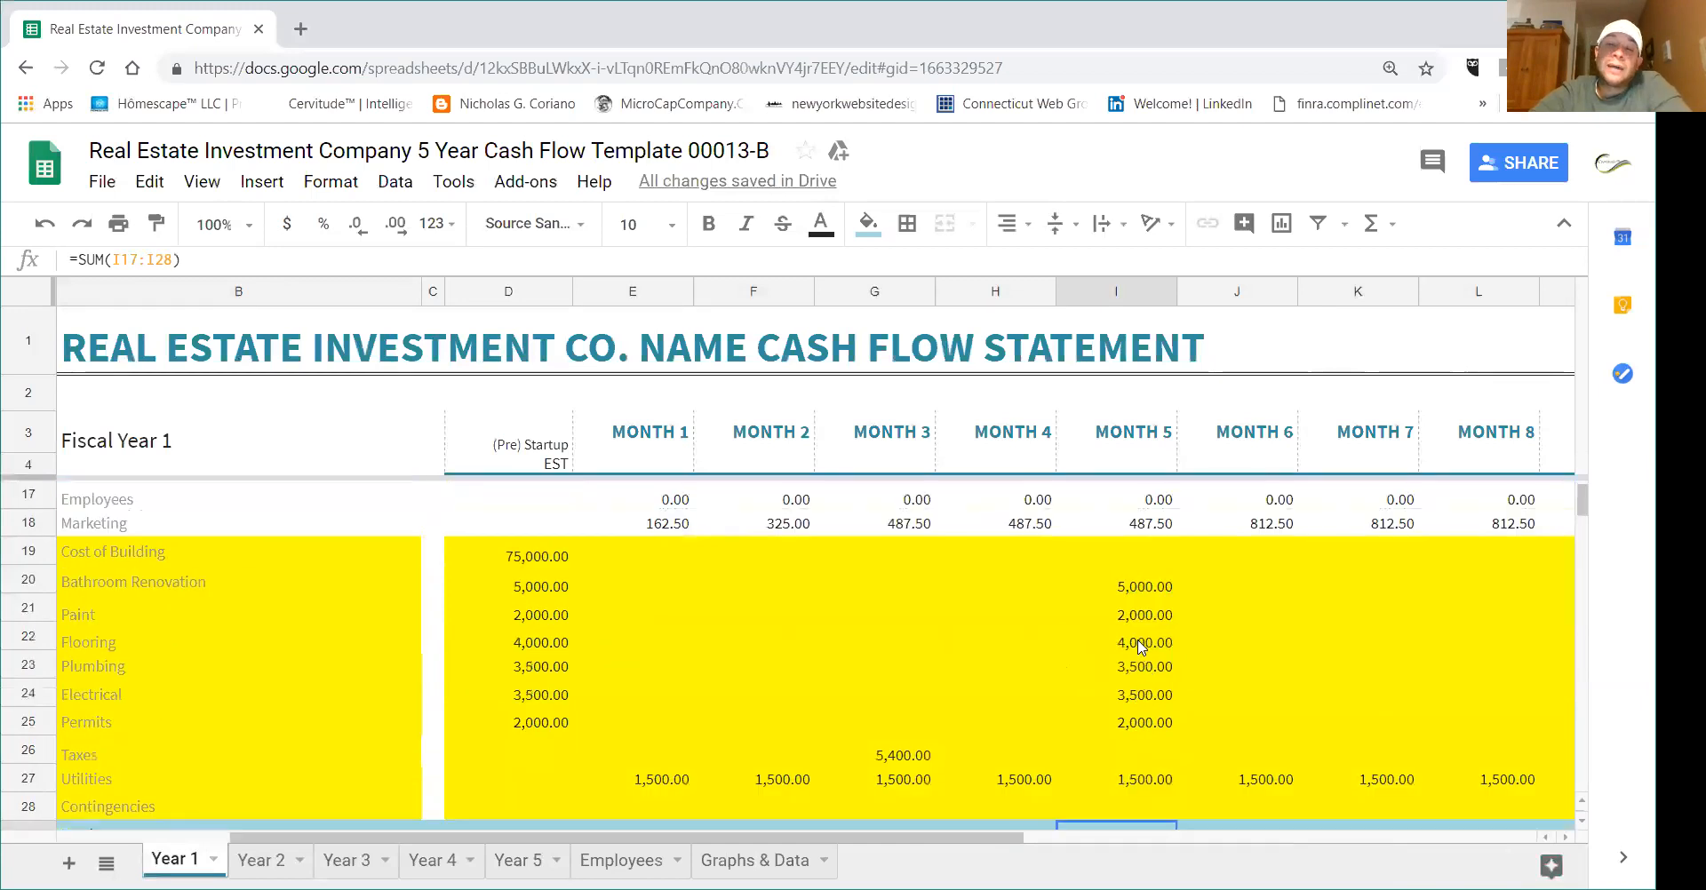
pyautogui.moveTo(1133, 591); pyautogui.dragTo(1174, 728)
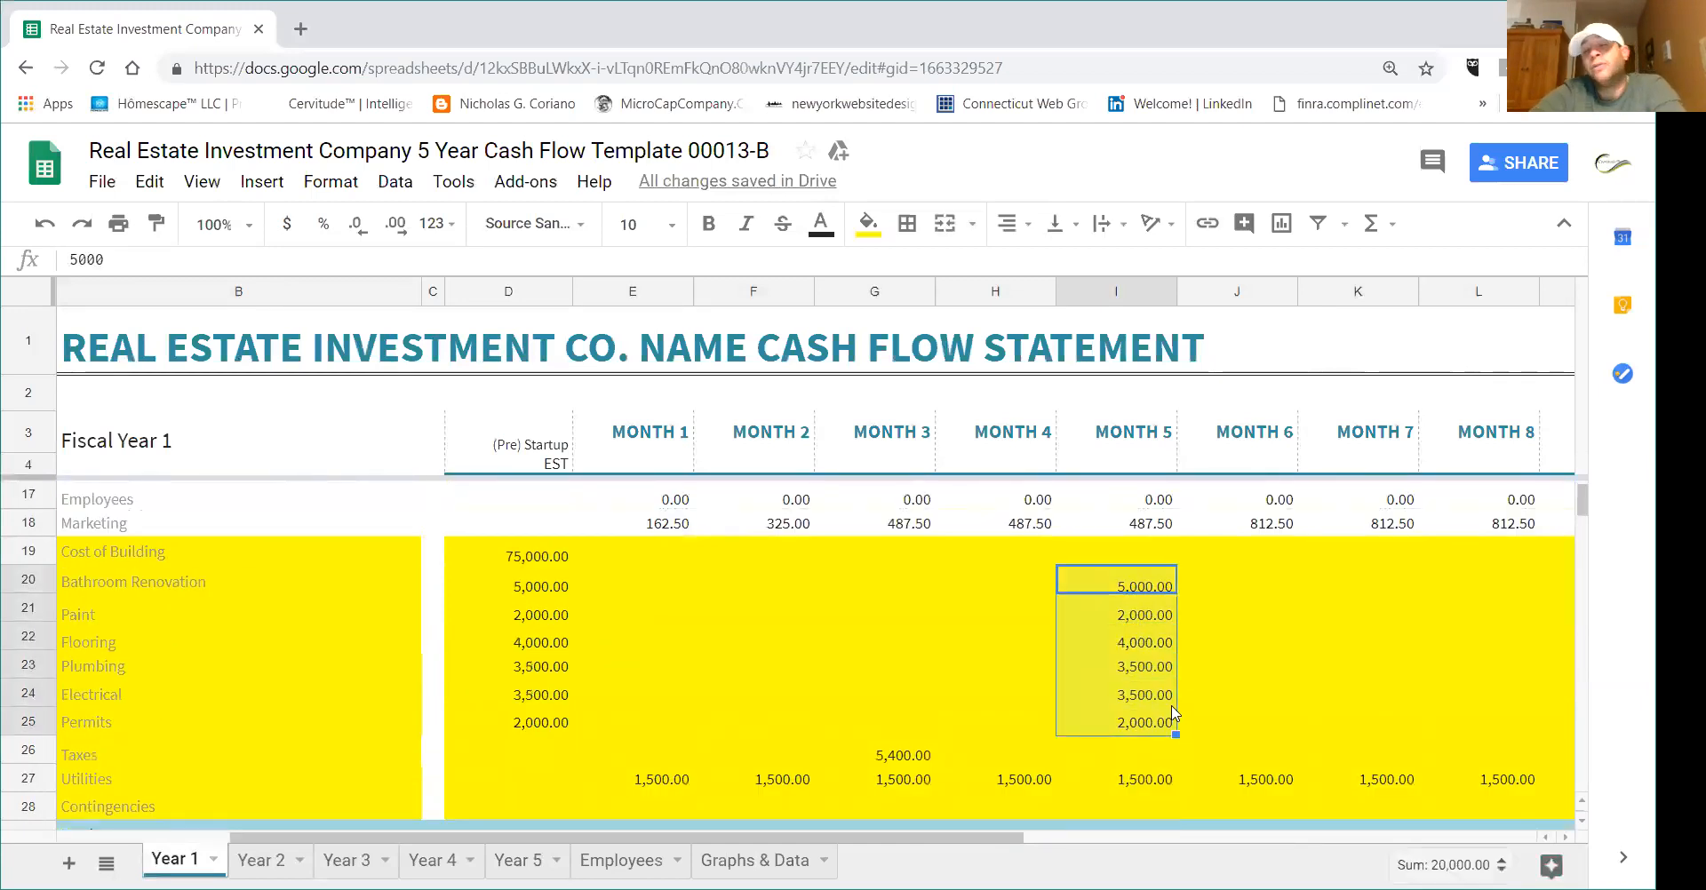
# - Compare the rents from Month 6 onward with the Month 5 renovation costs and the monthly cash paid out totals
pyautogui.scroll(3, 1177, 720)
pyautogui.moveTo(1255, 567); pyautogui.dragTo(1084, 657)
pyautogui.hscroll(-4, 1118, 835)
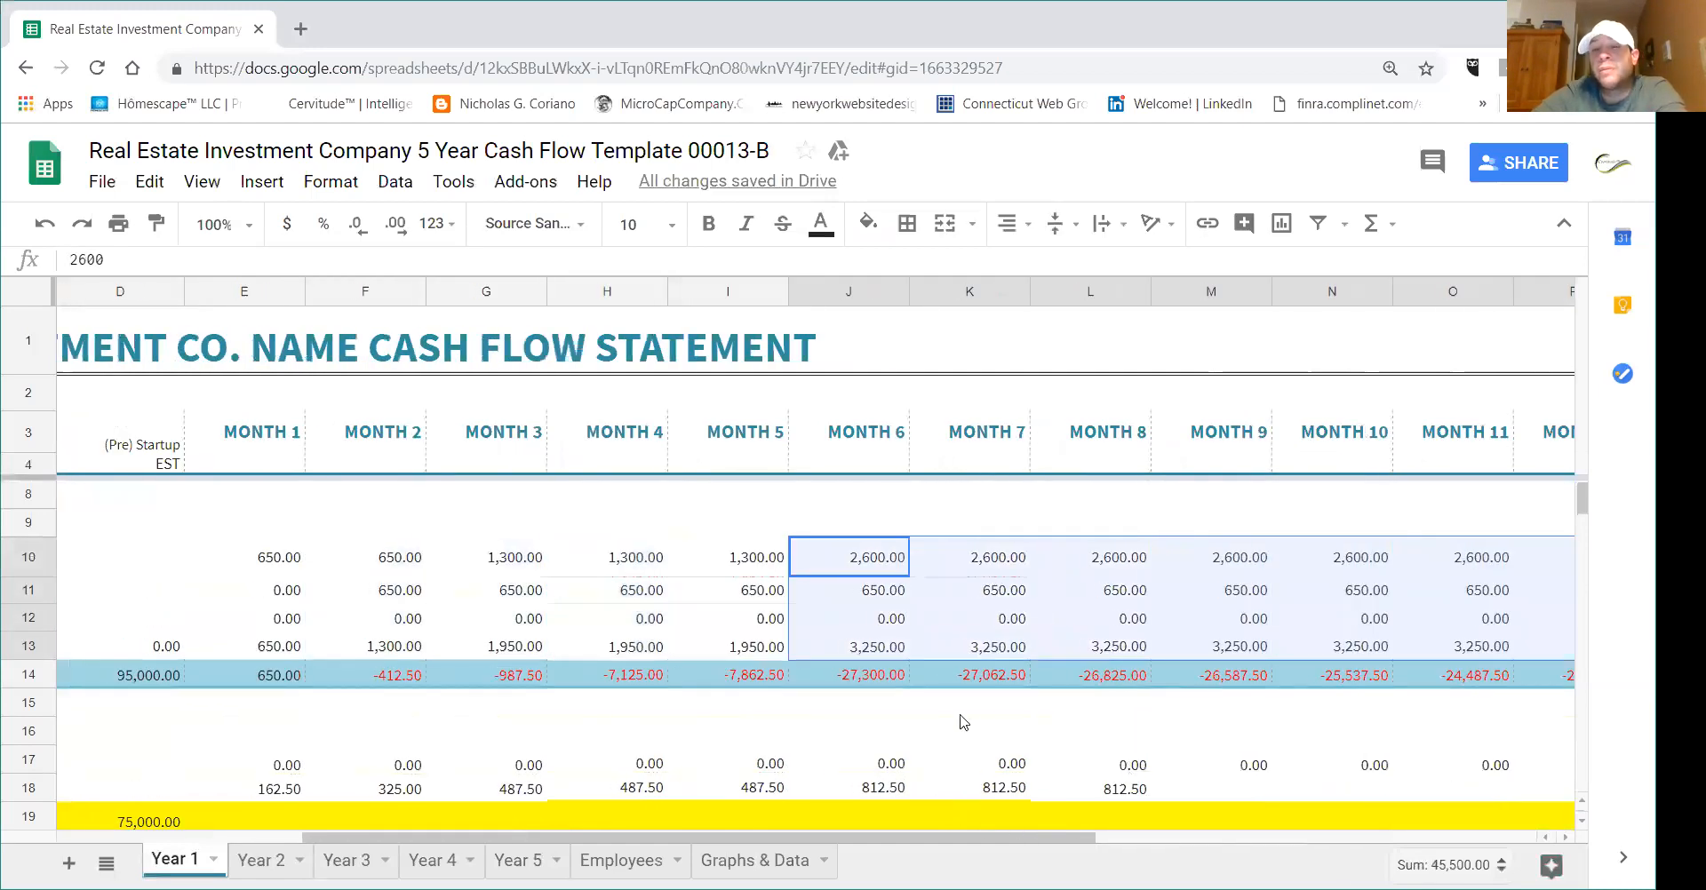
pyautogui.scroll(-3, 960, 719)
pyautogui.scroll(1, 888, 702)
pyautogui.click(905, 722)
pyautogui.moveTo(780, 677); pyautogui.dragTo(784, 809)
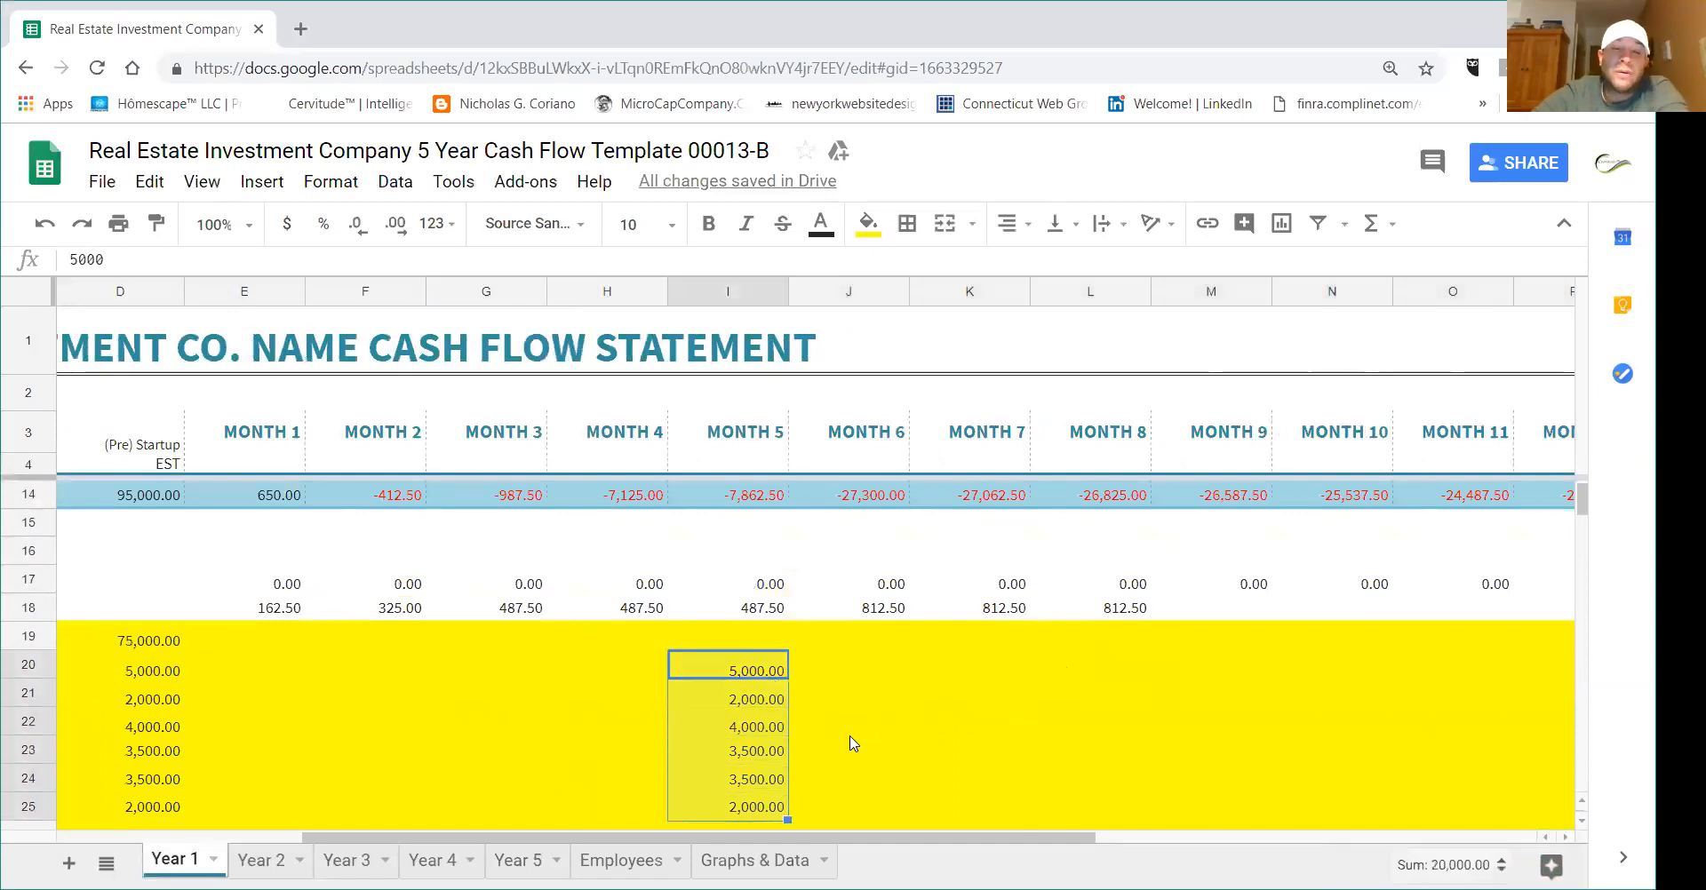
pyautogui.scroll(-2, 866, 729)
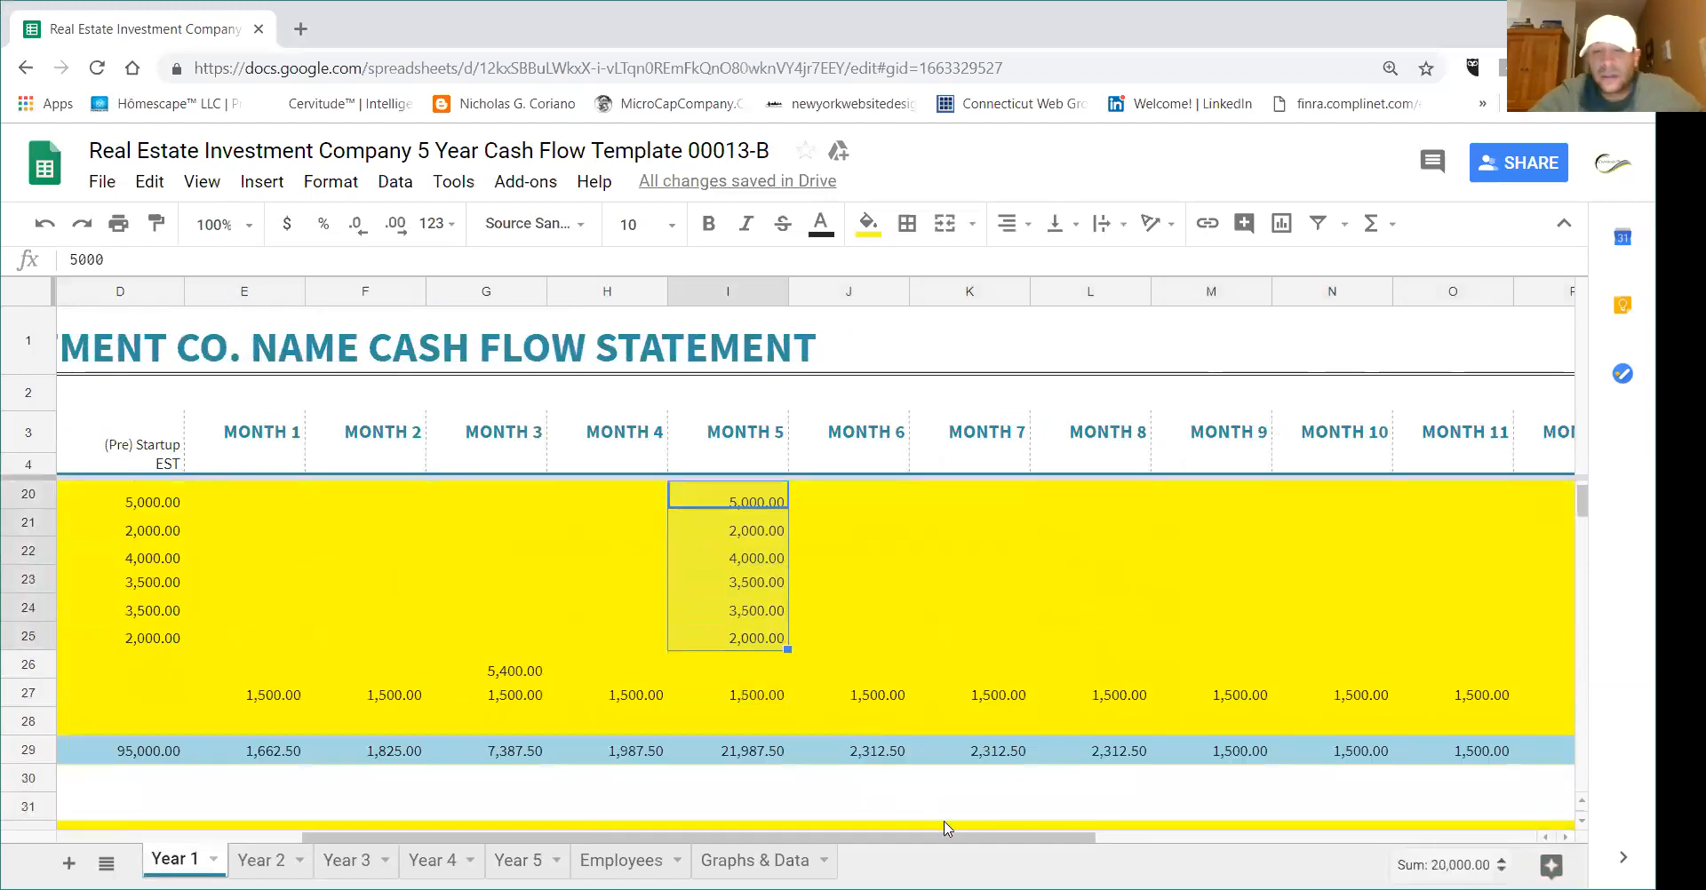
pyautogui.moveTo(958, 841); pyautogui.dragTo(730, 809)
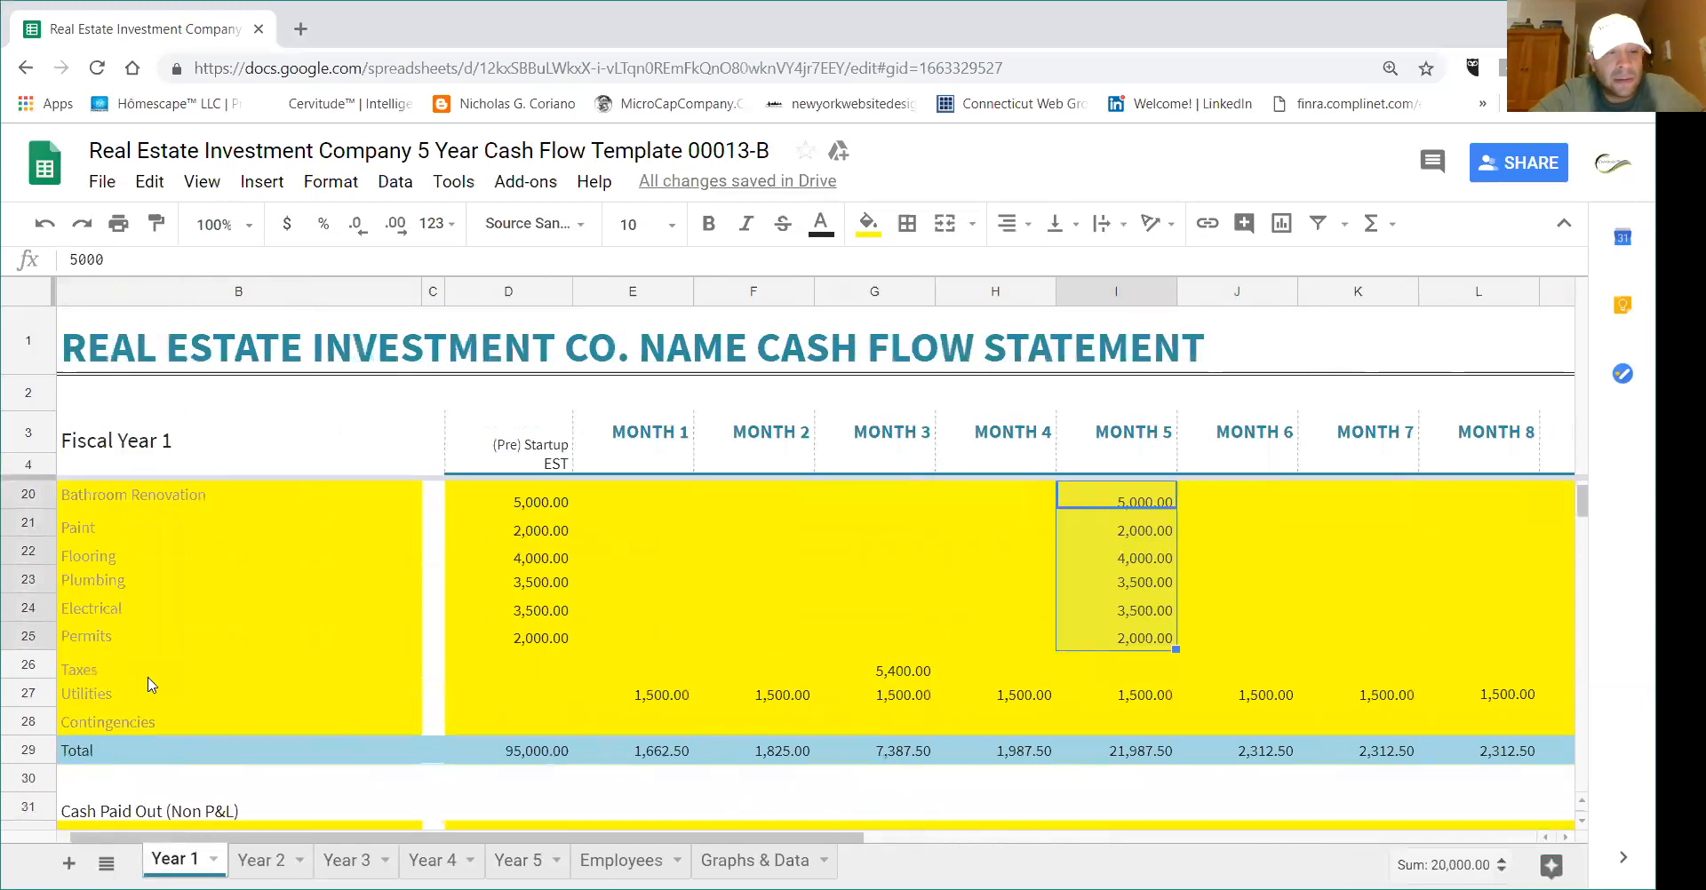
# - Rename the "Other" label under Cash Inflow to "Influx of Credit Cash"
pyautogui.click(173, 731)
pyautogui.scroll(4, 475, 667)
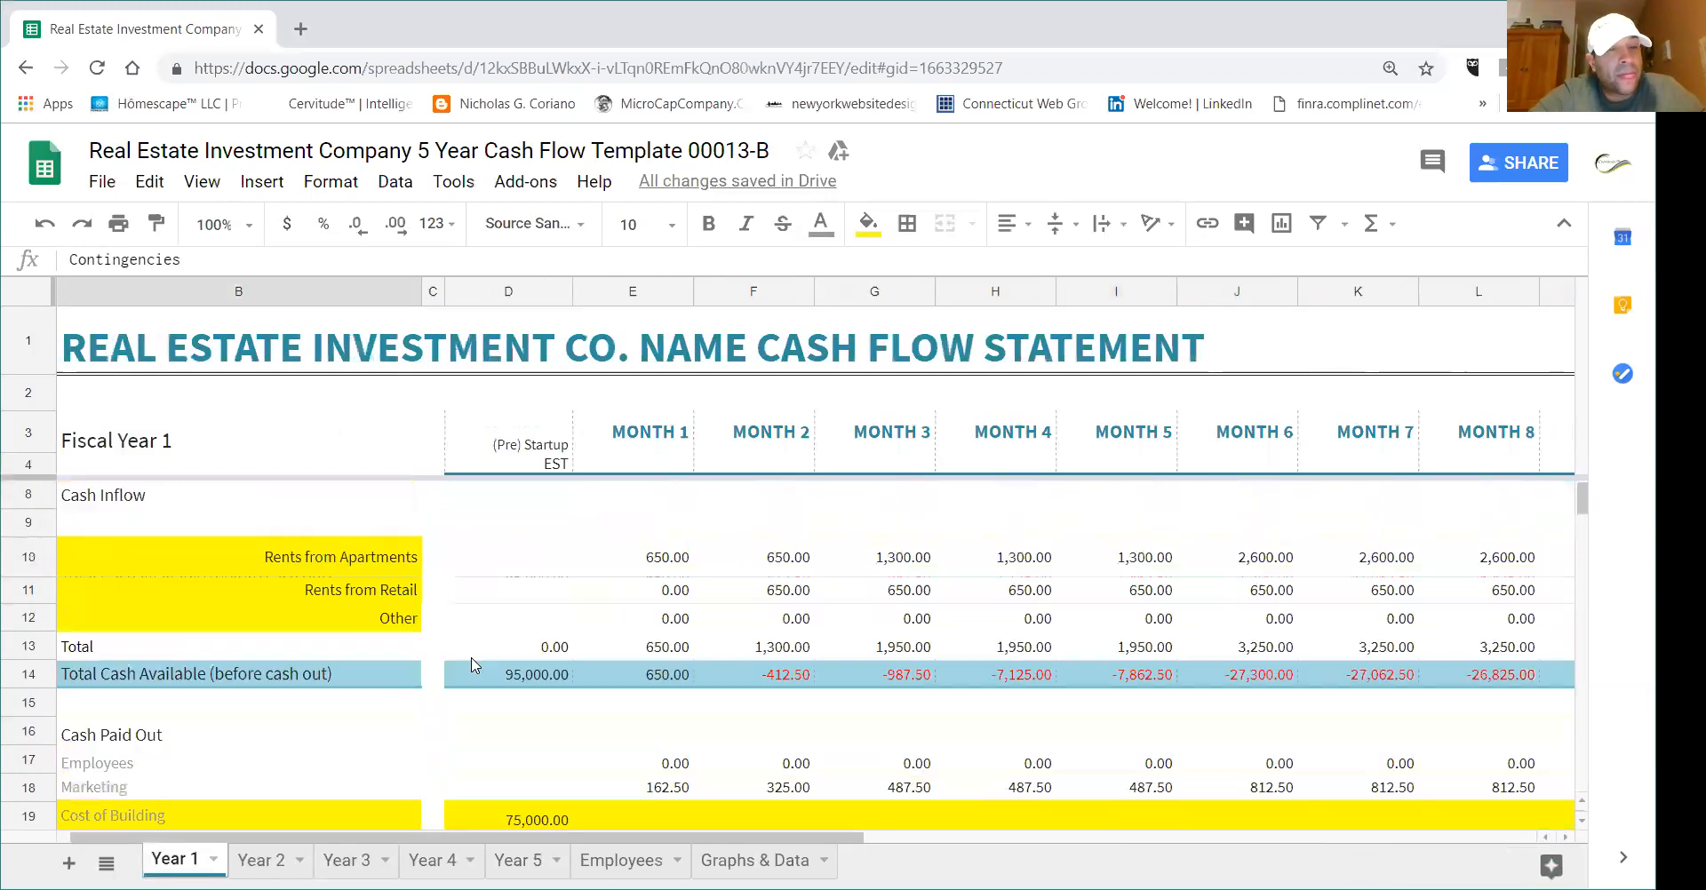
pyautogui.click(395, 625)
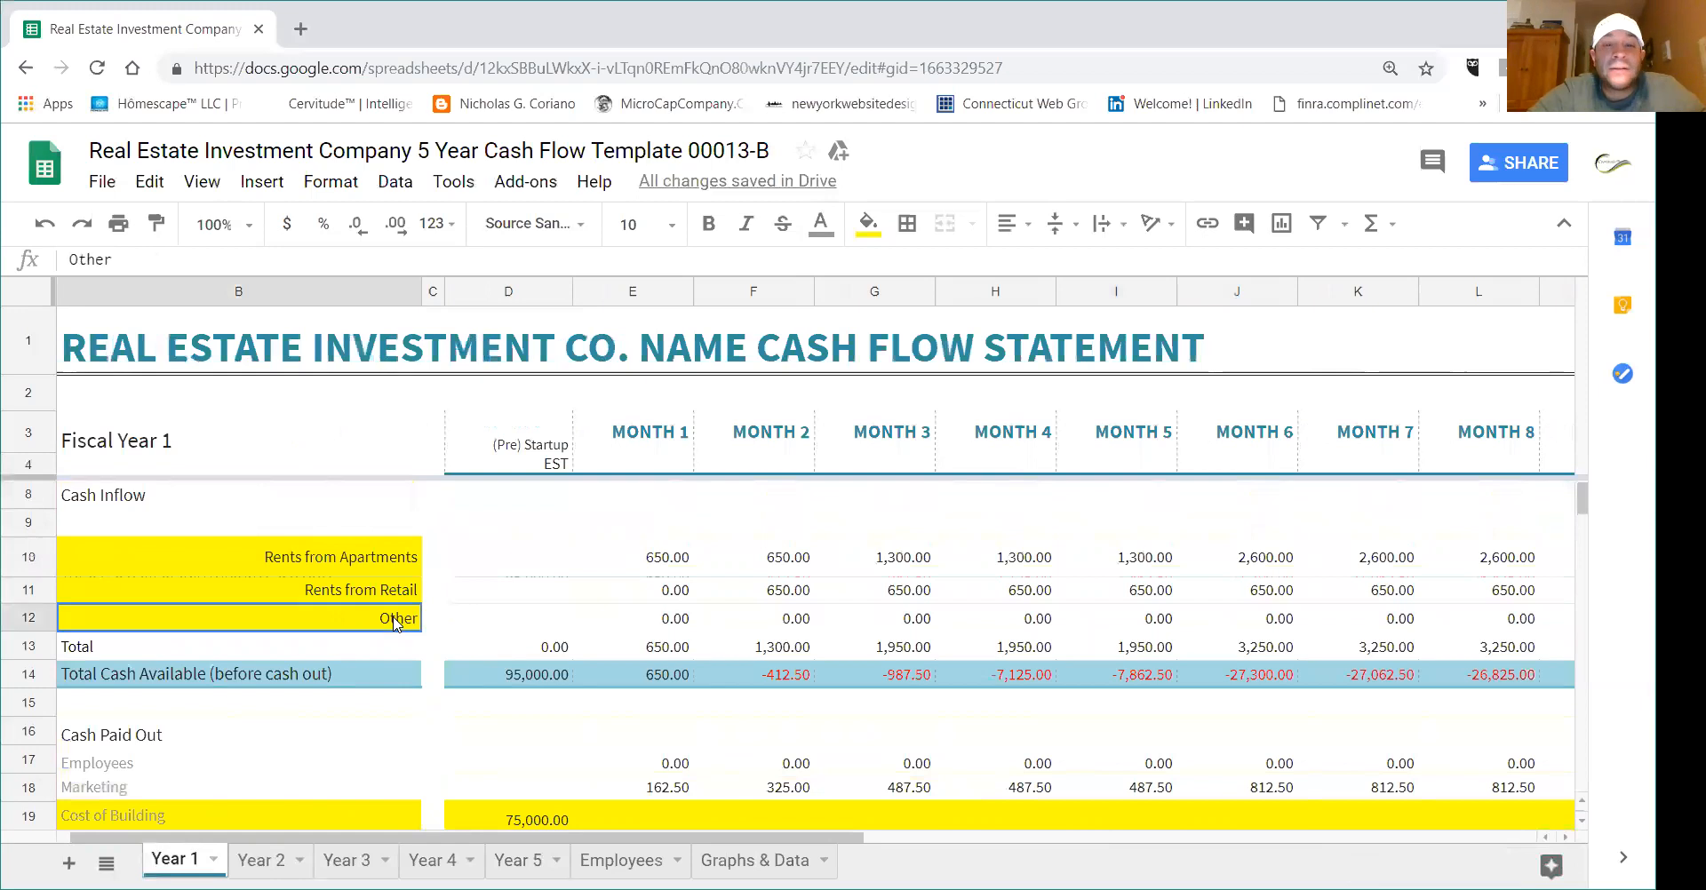
pyautogui.write('I')
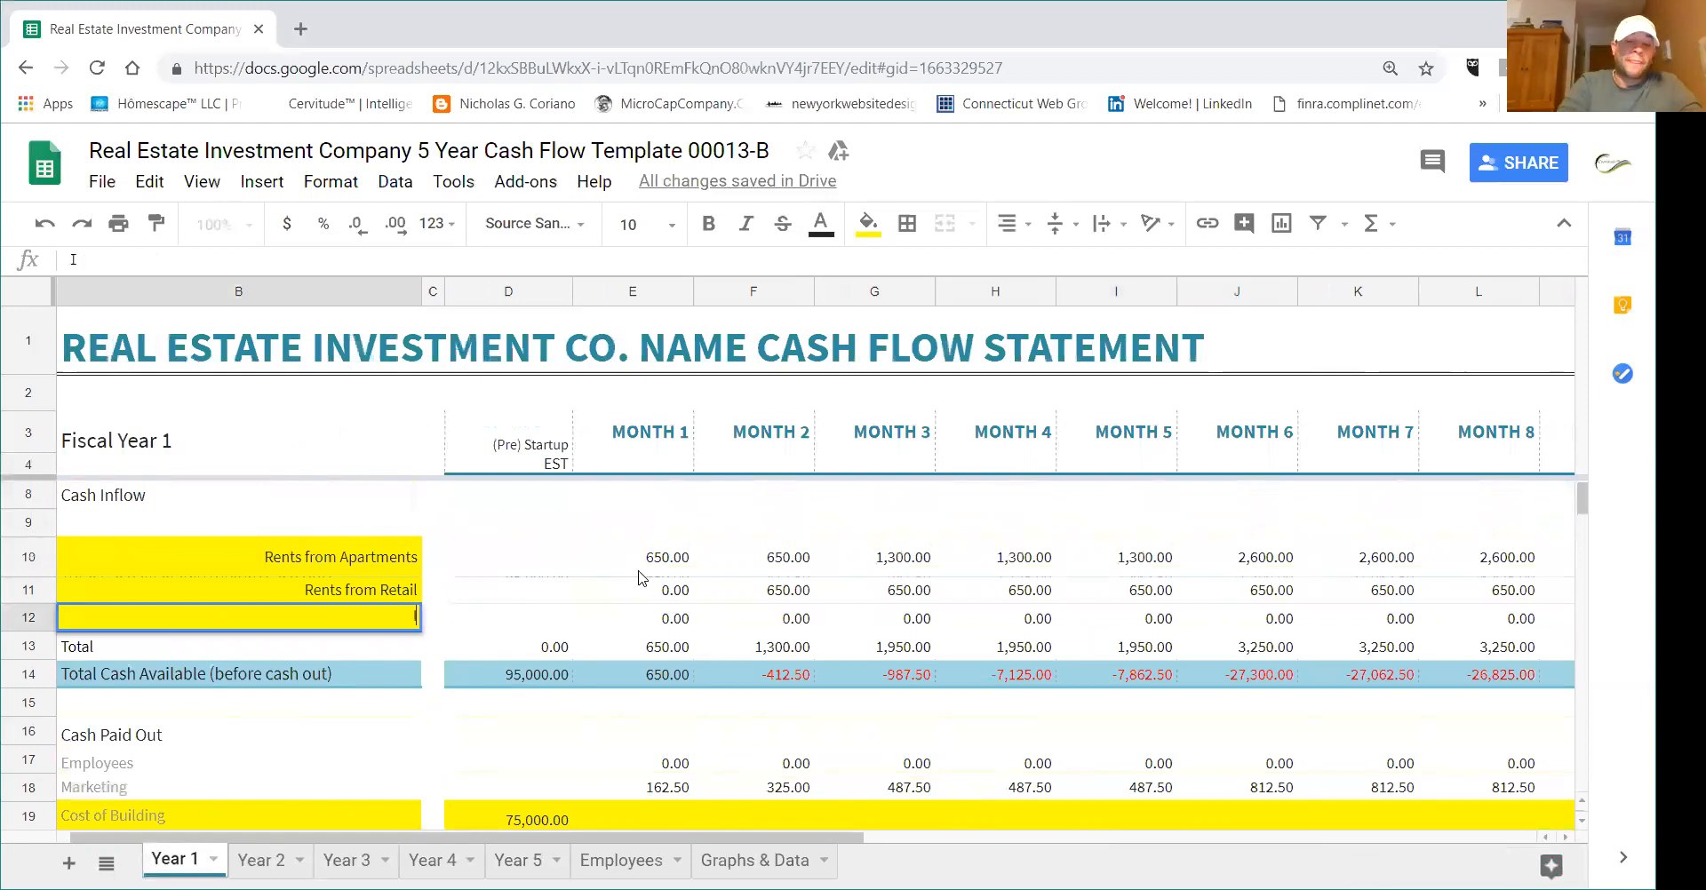
pyautogui.write('nflux of C')
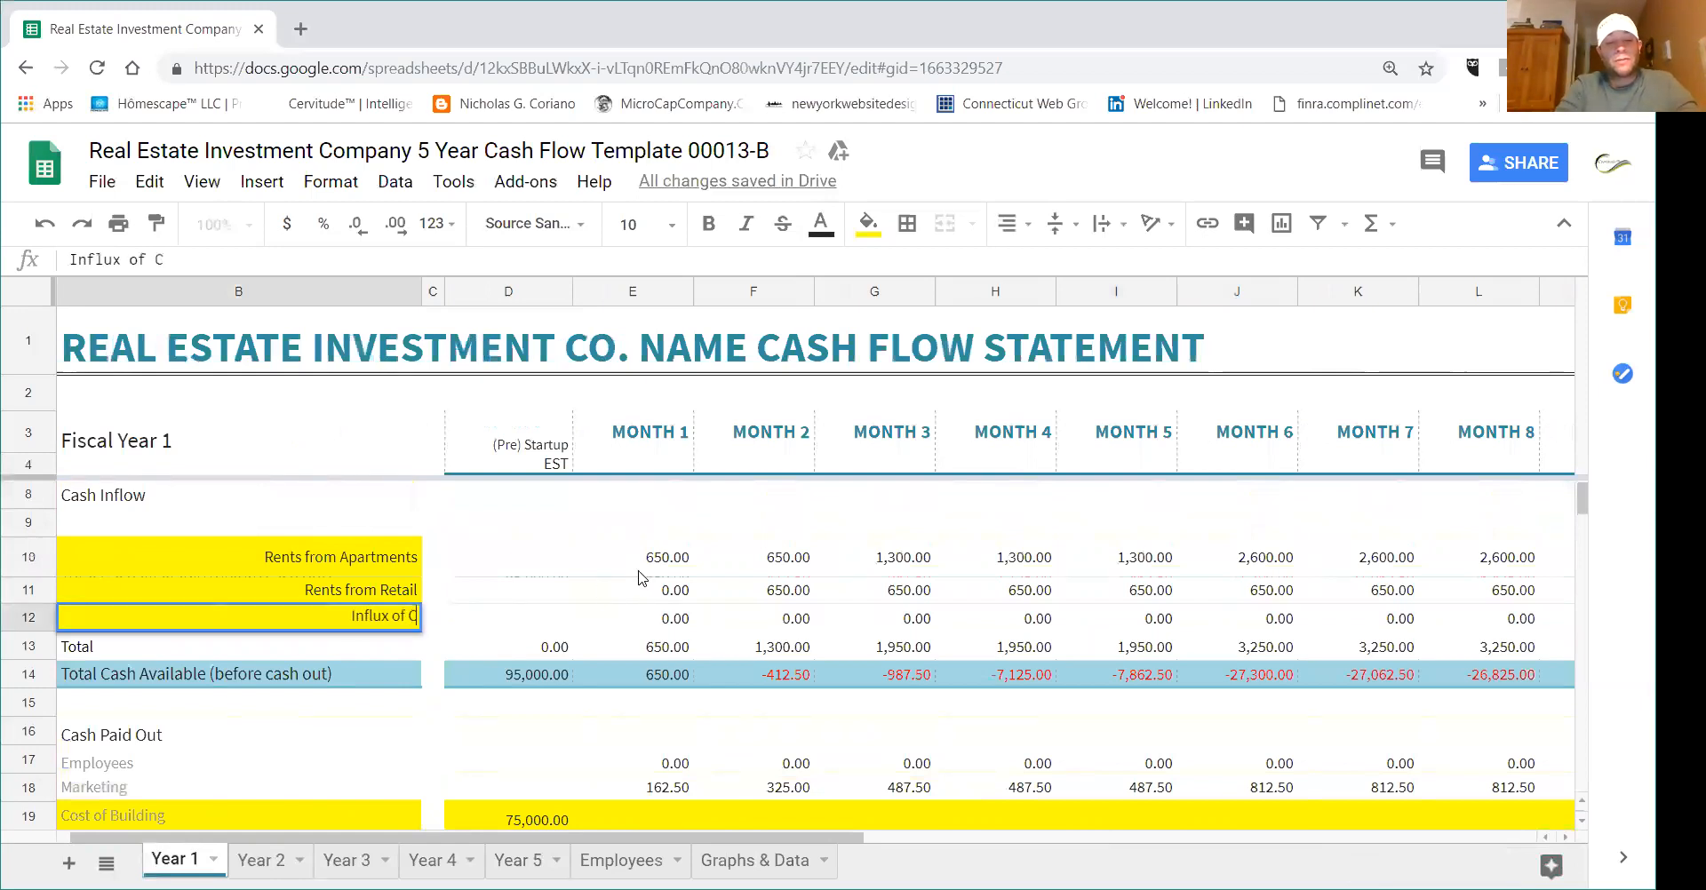
pyautogui.write('redit Cash')
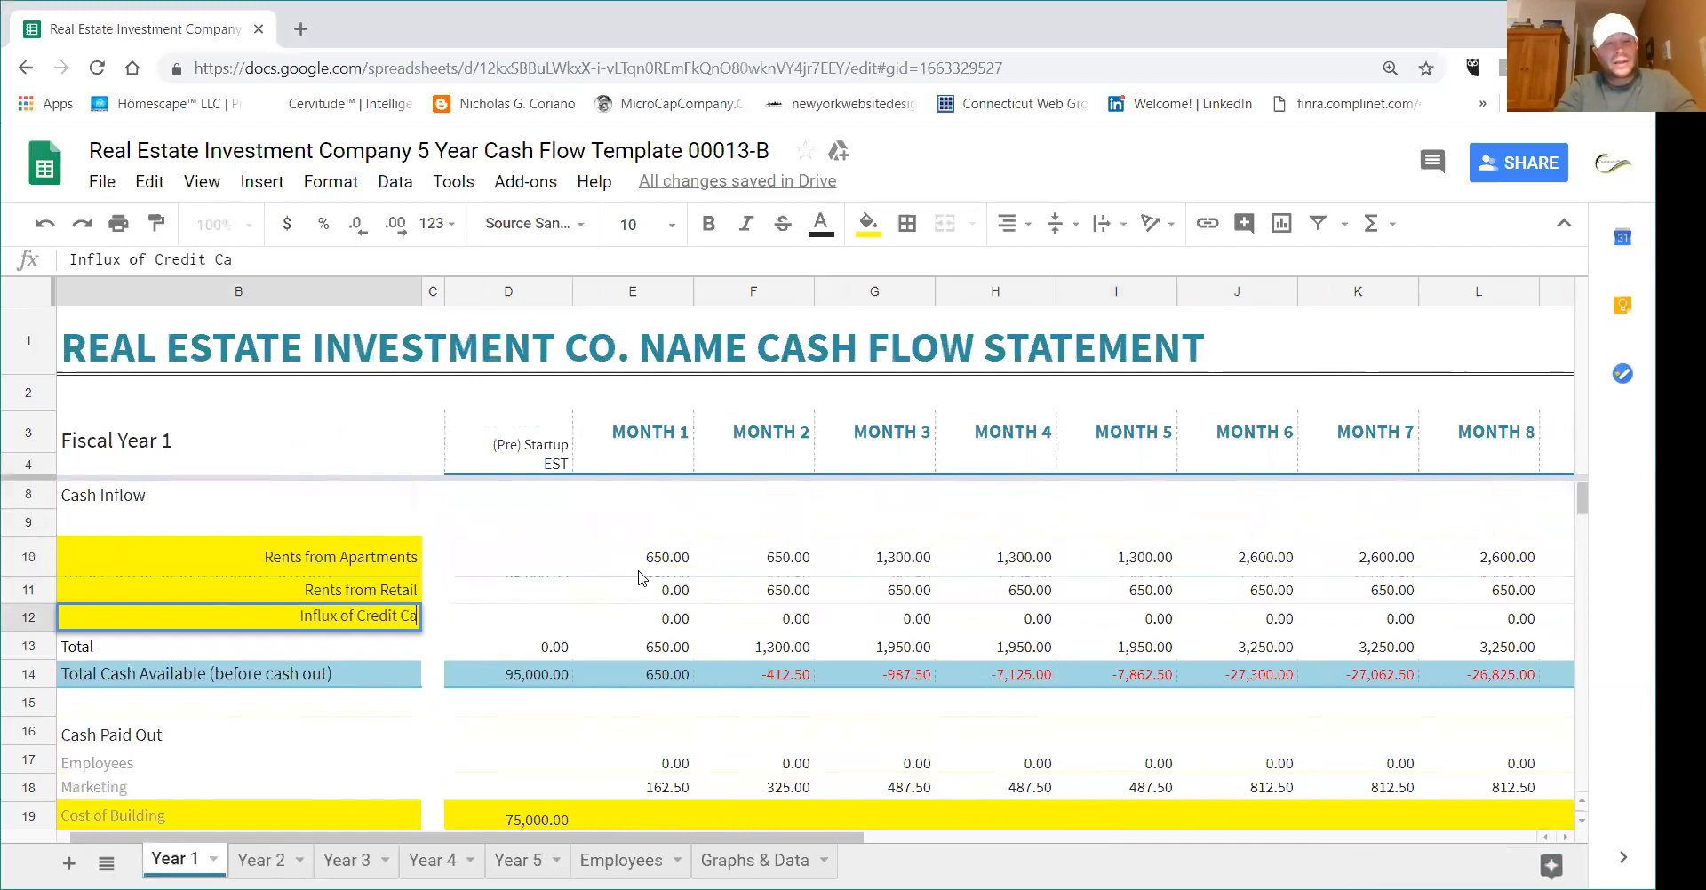
pyautogui.click(875, 617)
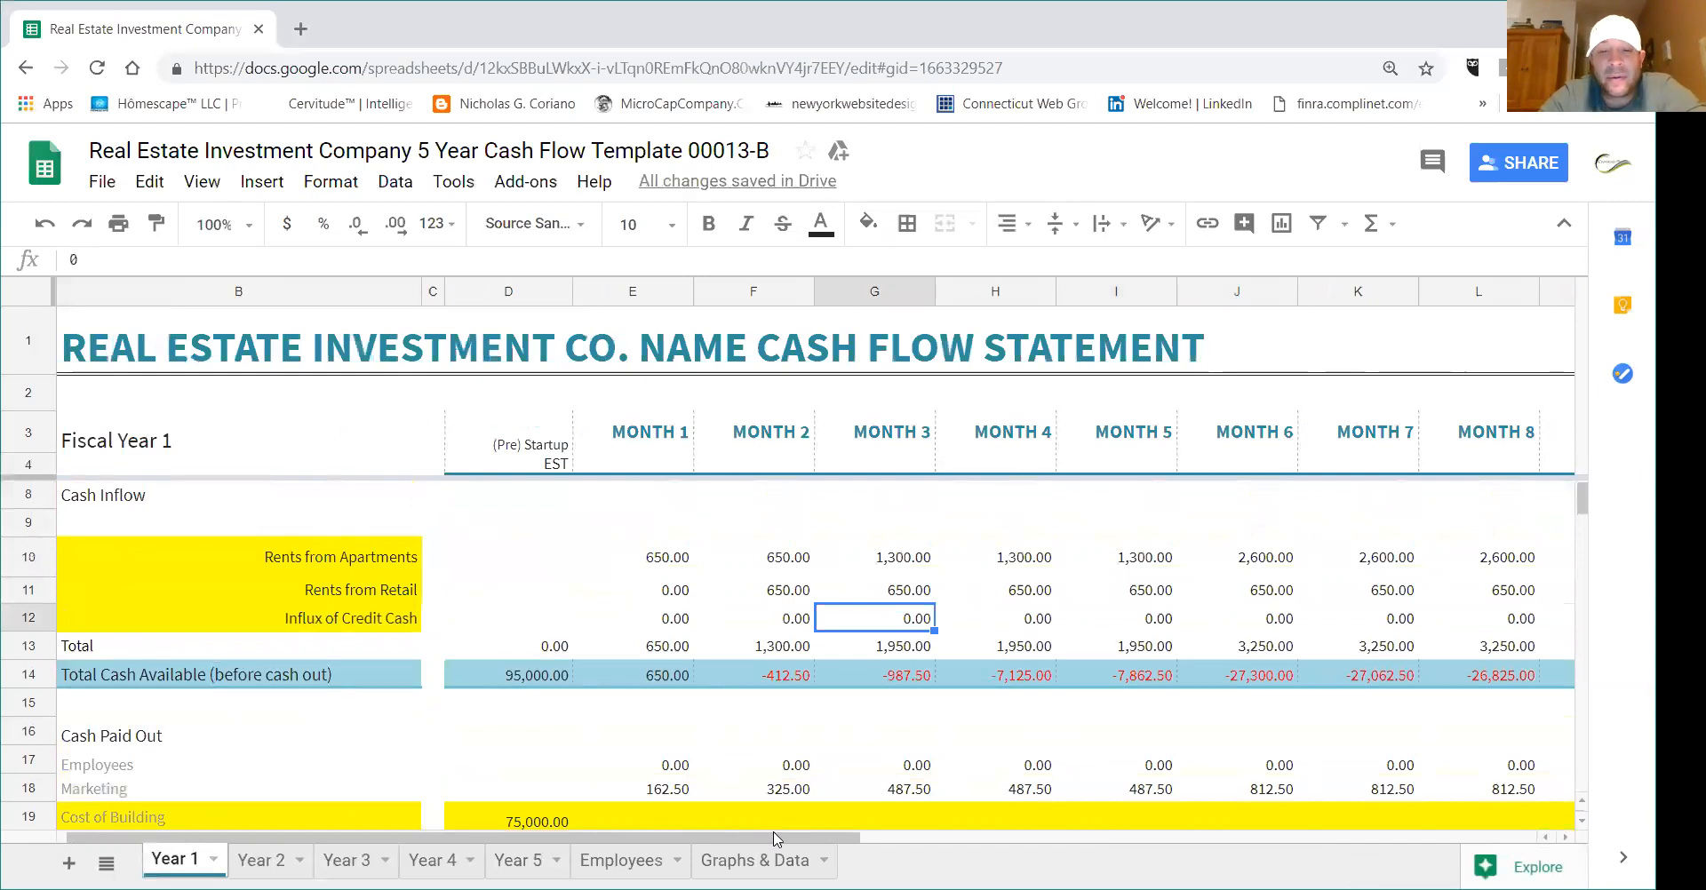
# - Check the Month 5 and Month 6 costs and enter 20,000 as the Influx of Credit Cash for Month 5
pyautogui.moveTo(784, 842); pyautogui.dragTo(1001, 842)
pyautogui.click(897, 621)
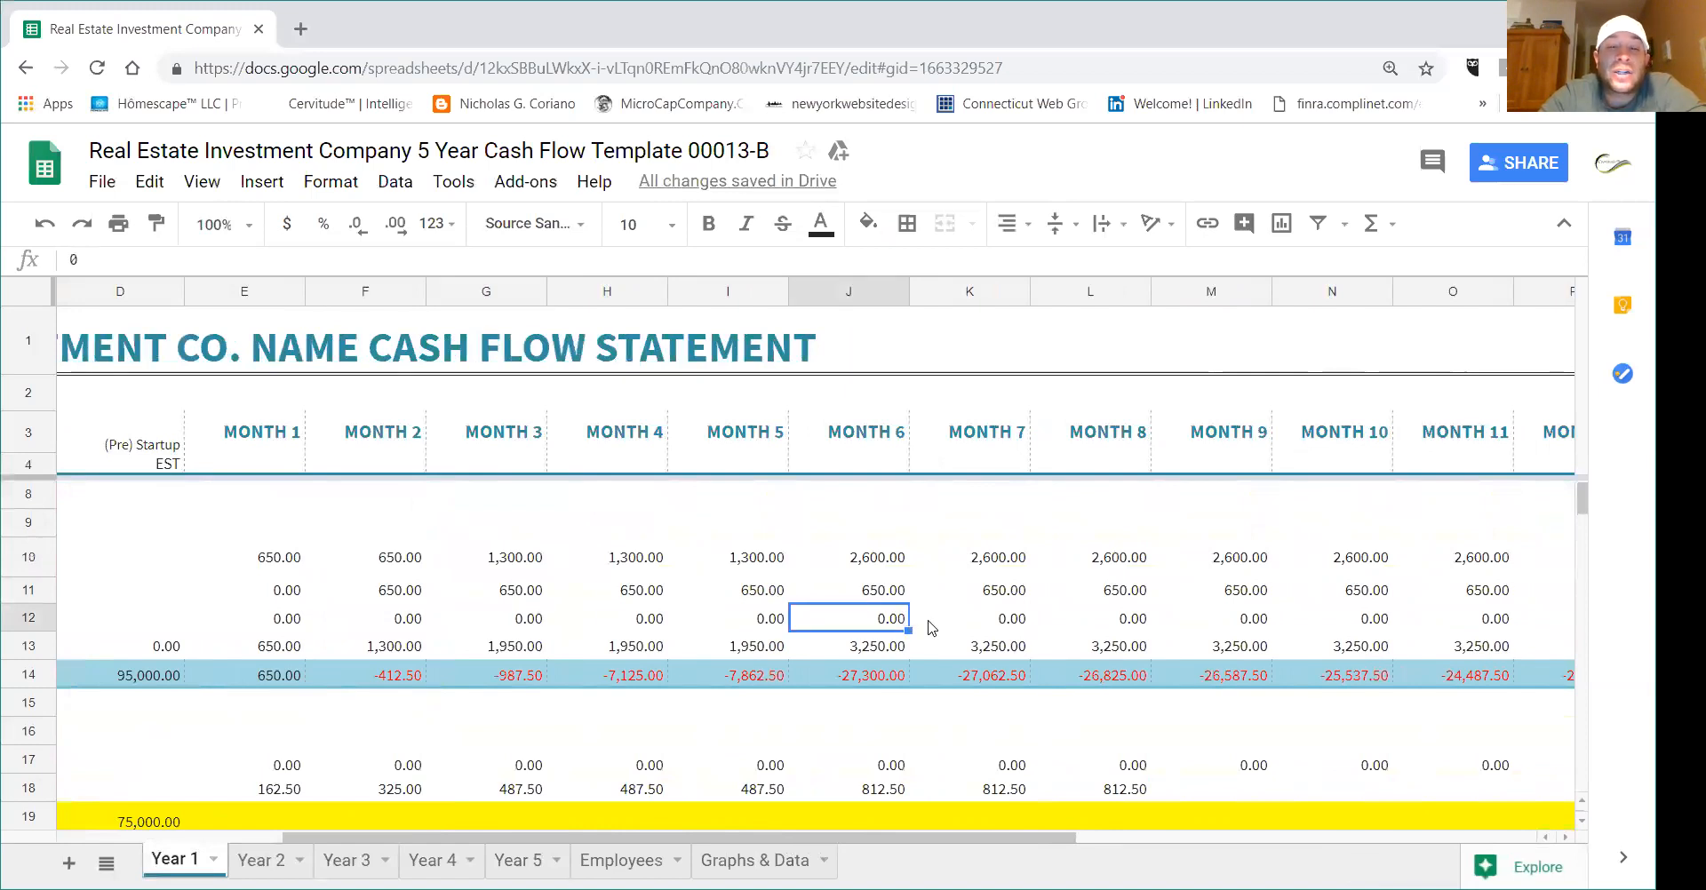
pyautogui.scroll(-3, 929, 628)
pyautogui.scroll(-1, 928, 628)
pyautogui.scroll(3, 930, 631)
pyautogui.scroll(-3, 933, 631)
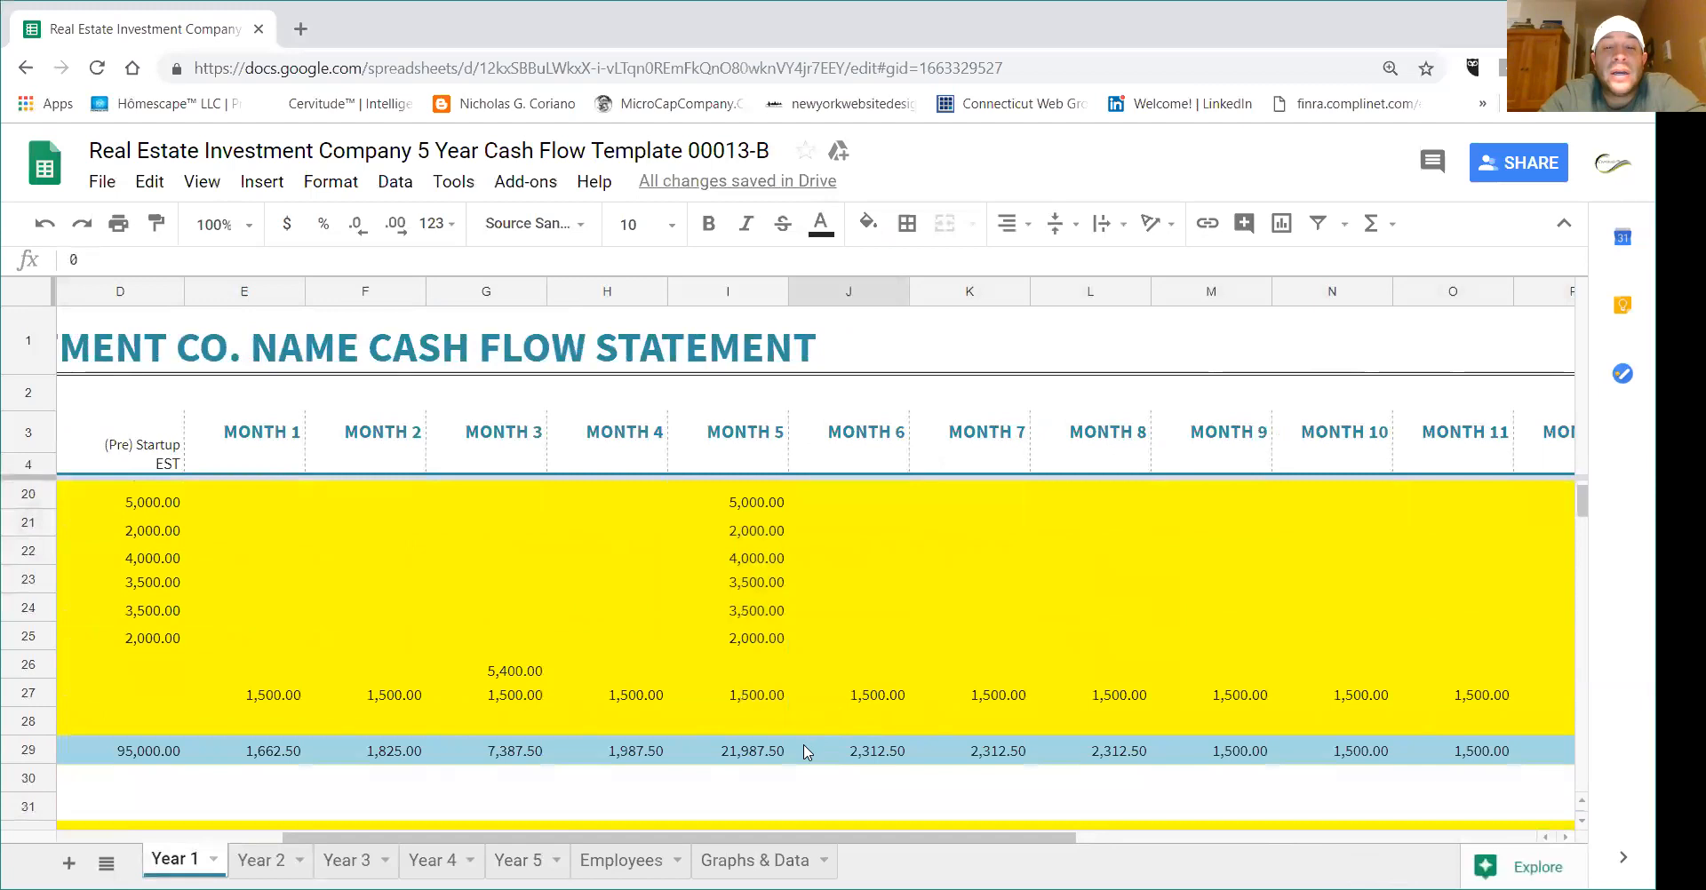
pyautogui.scroll(4, 809, 751)
pyautogui.click(769, 627)
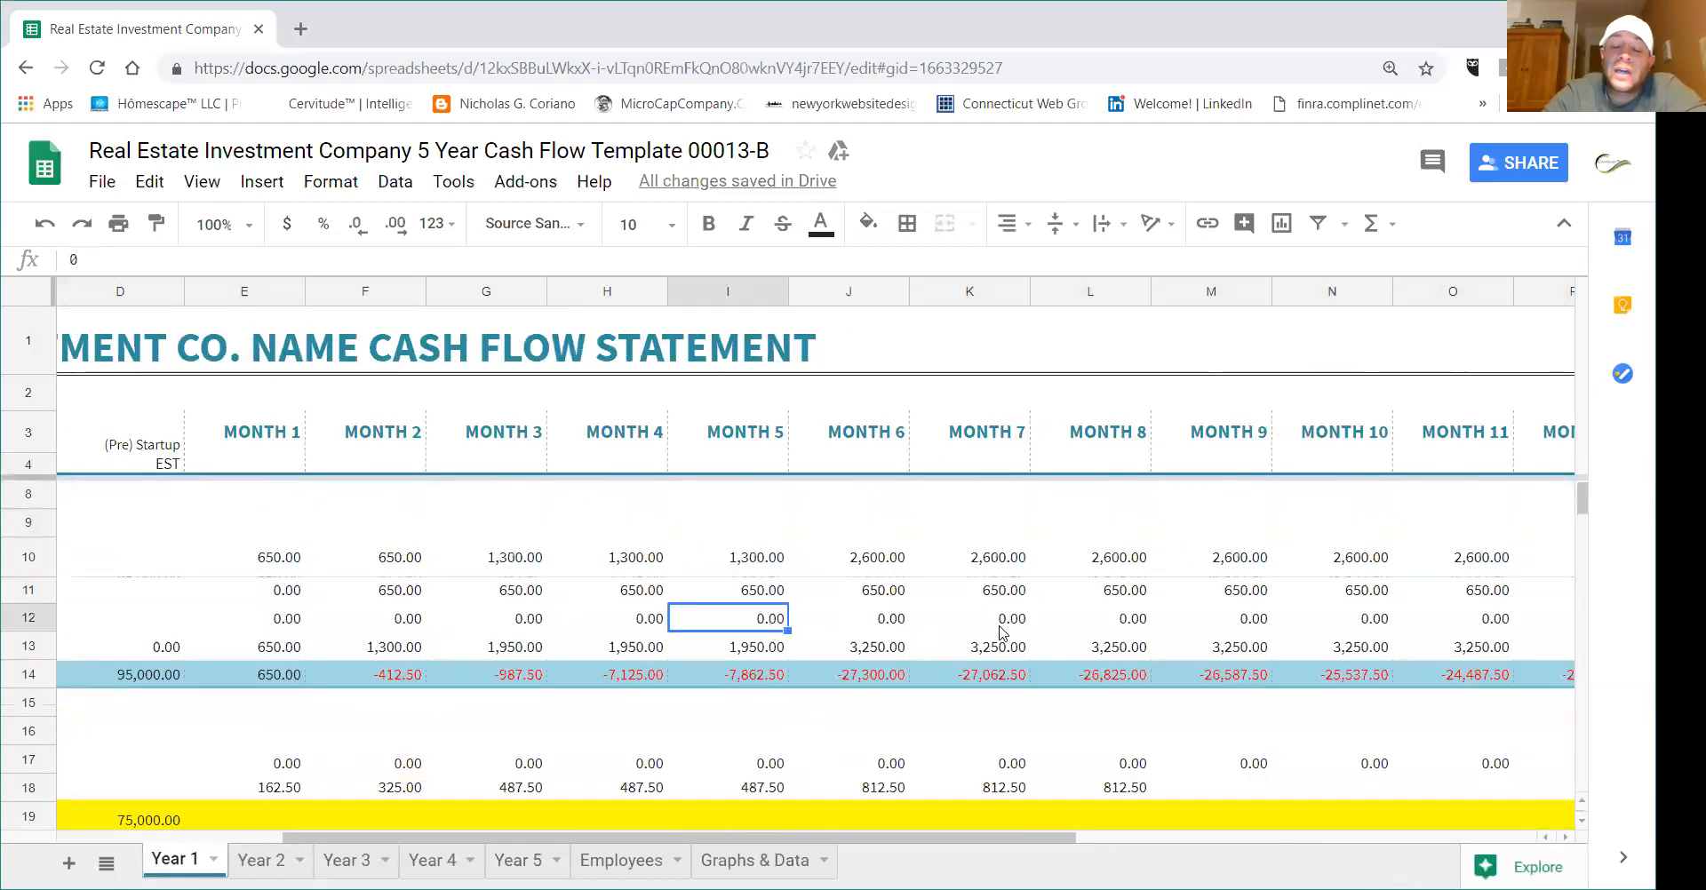
pyautogui.write('20,')
pyautogui.write('0000')
pyautogui.press('Return')
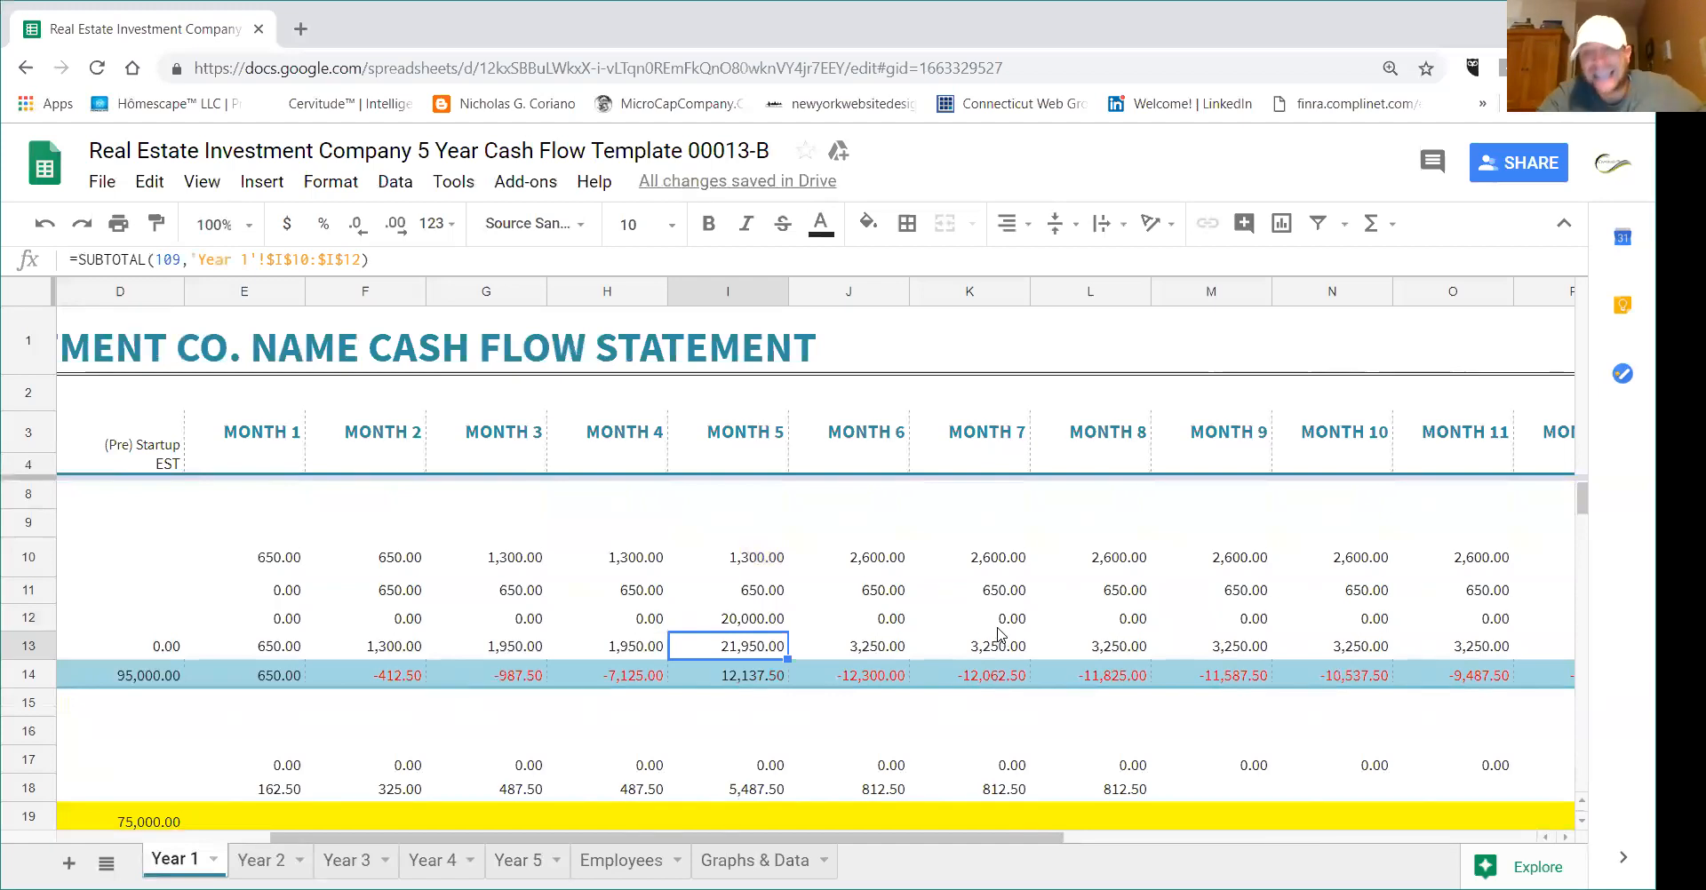
# - Try clearing the Month 5 costs from Bathroom Renovation to Permits, and undo the deletion
pyautogui.scroll(-3, 962, 680)
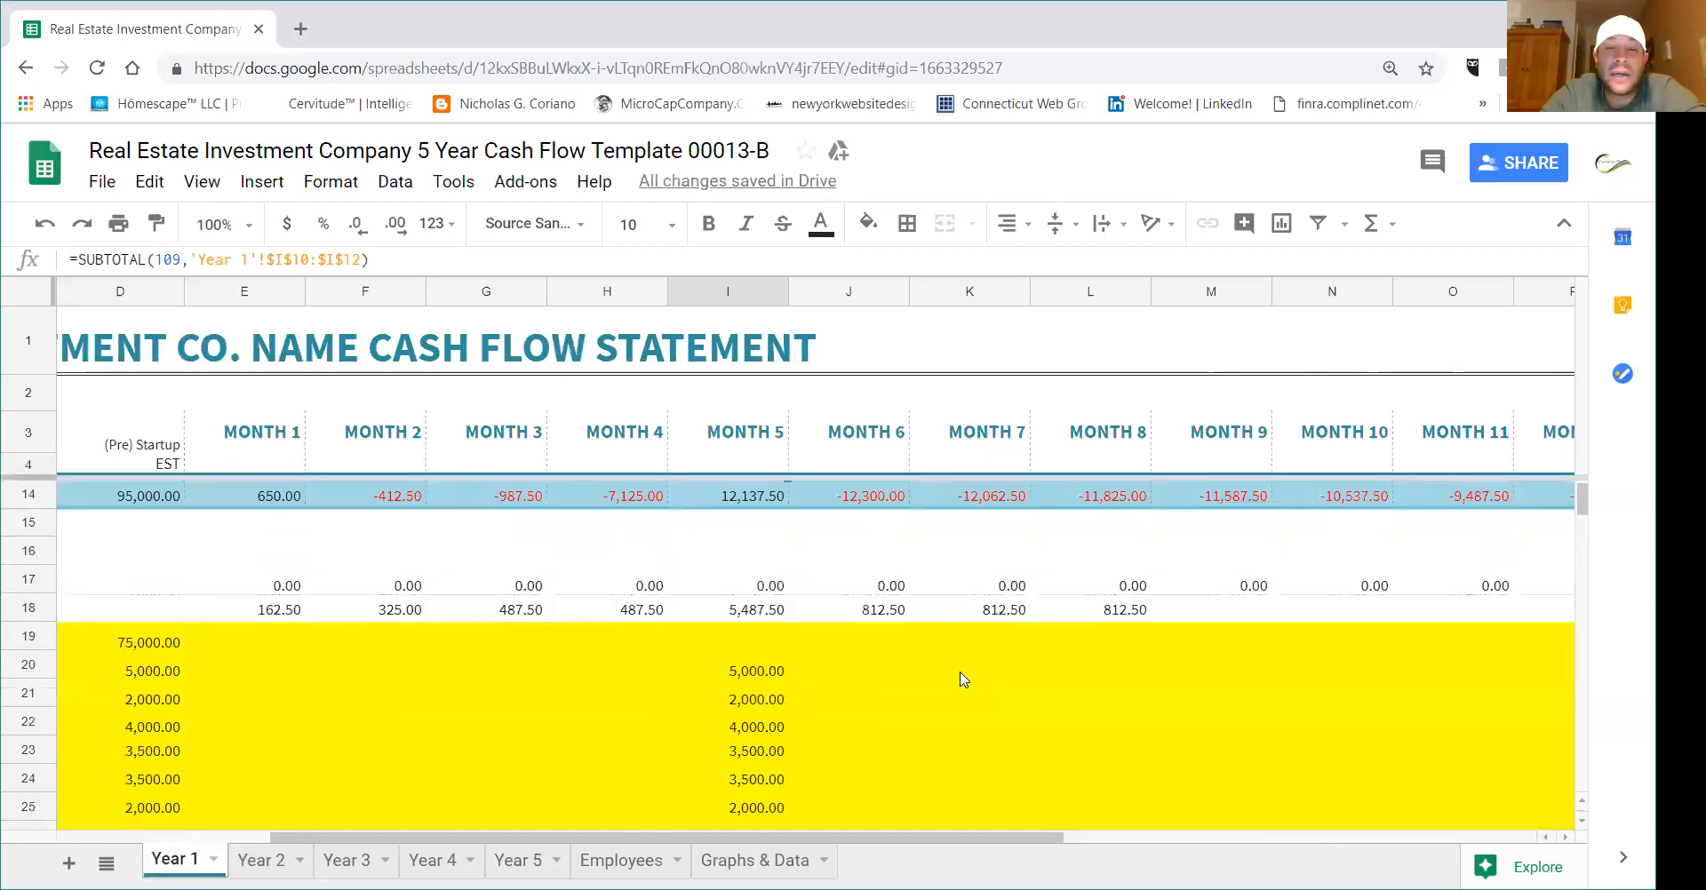
pyautogui.moveTo(779, 587); pyautogui.dragTo(766, 723)
pyautogui.press('Delete')
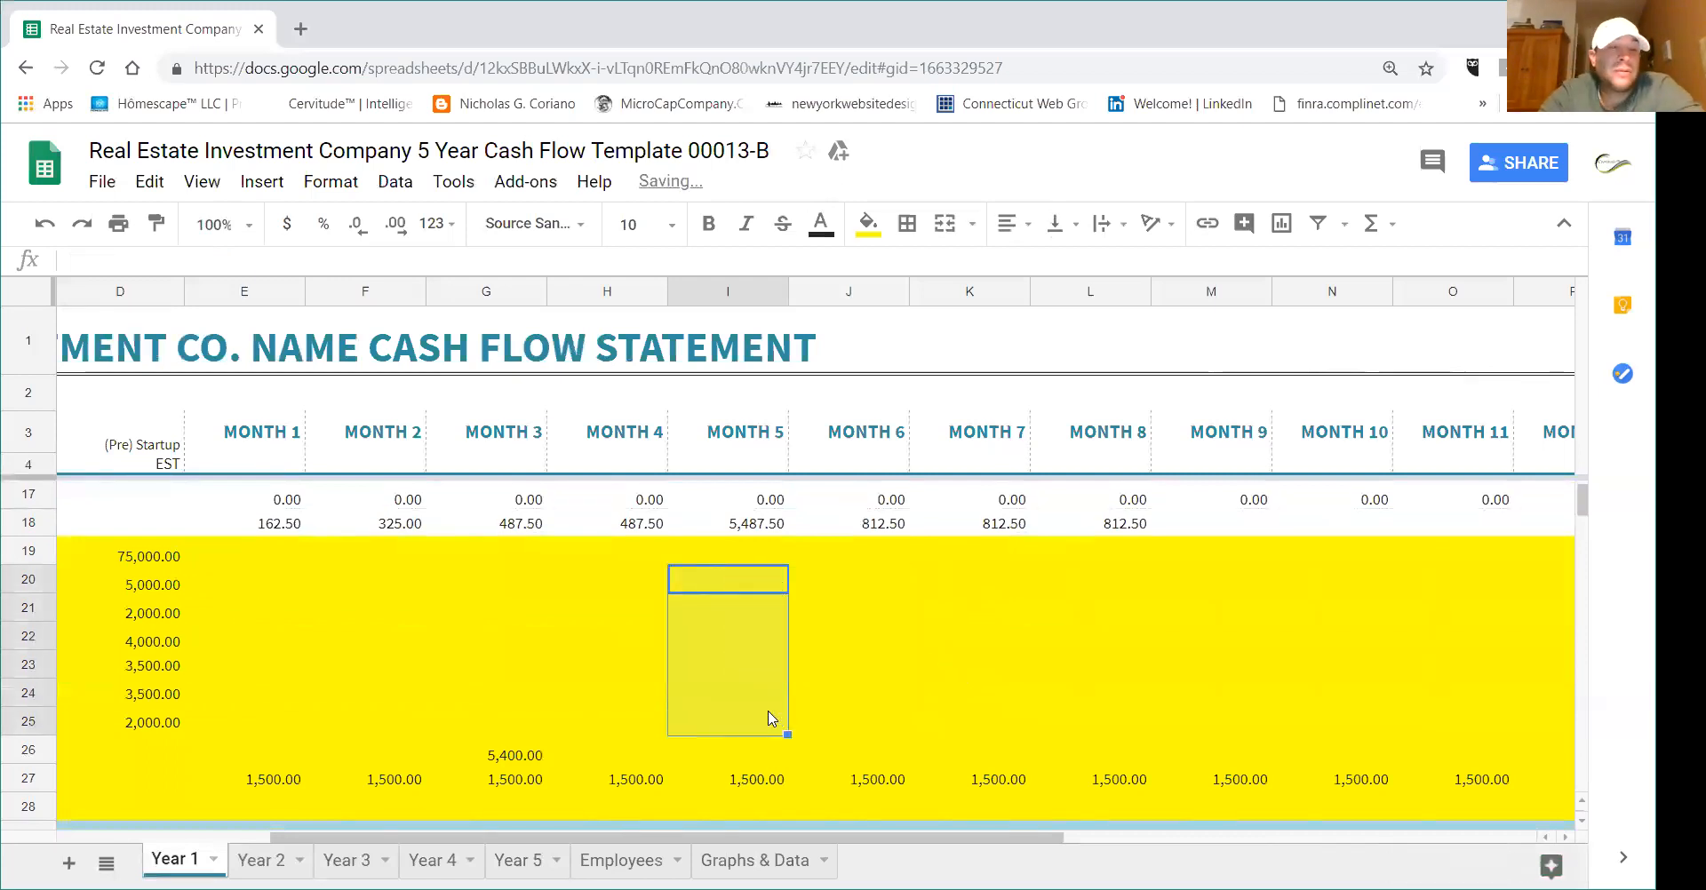
pyautogui.click(44, 222)
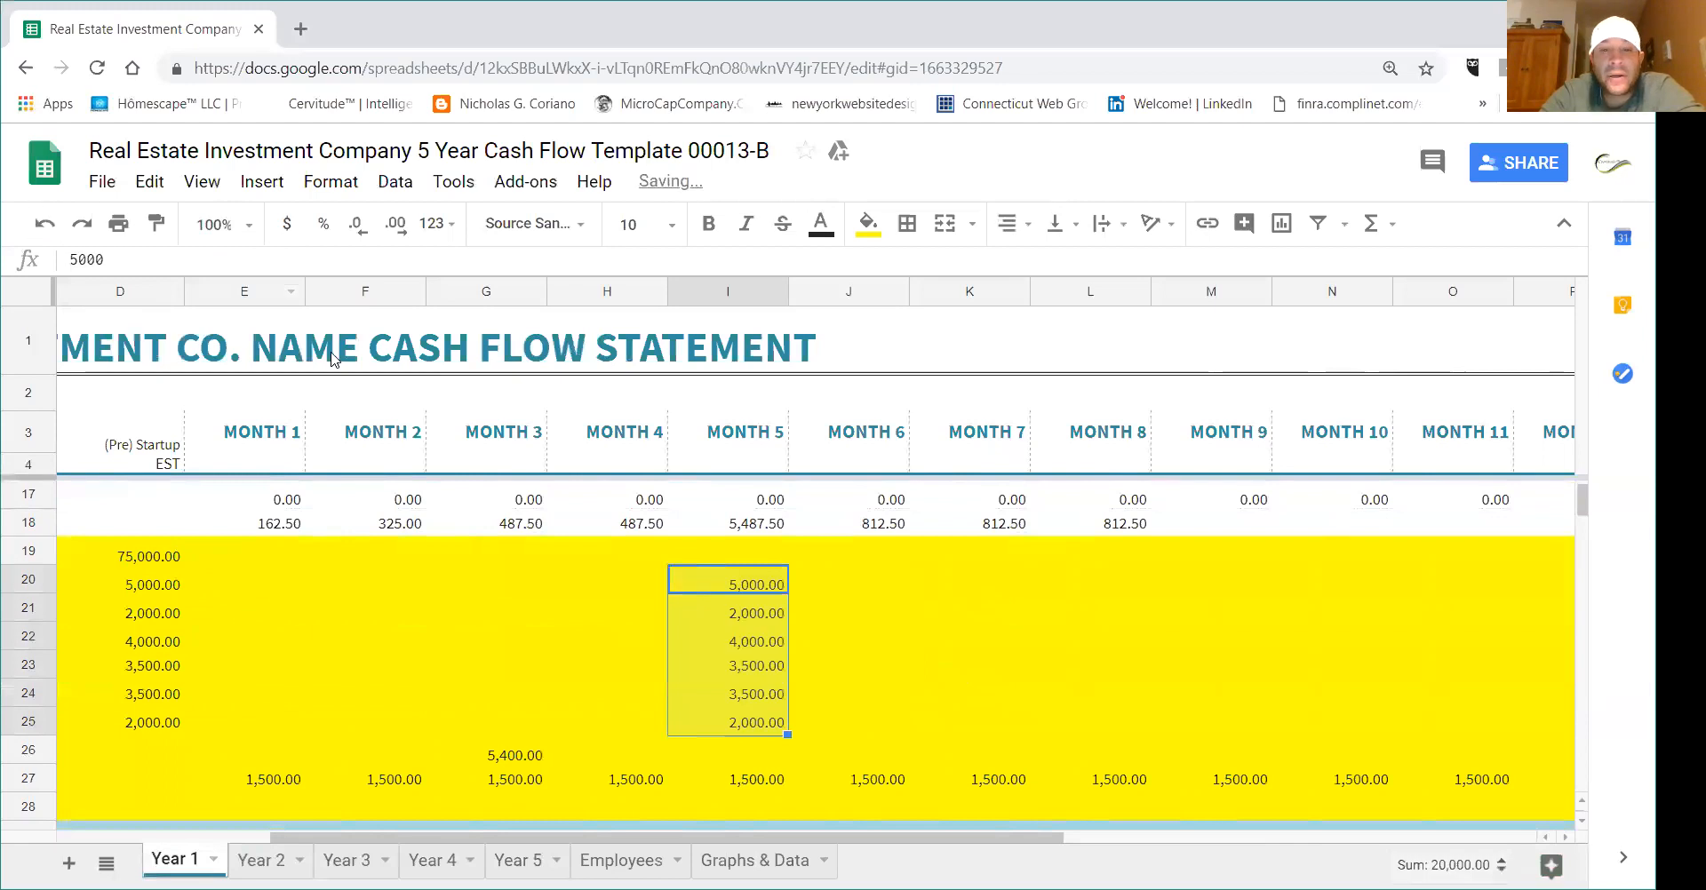
# - Review the monthly cash available and delete the Month 5 costs from Bathroom Renovation to Permits
pyautogui.scroll(2, 844, 622)
pyautogui.scroll(2, 849, 623)
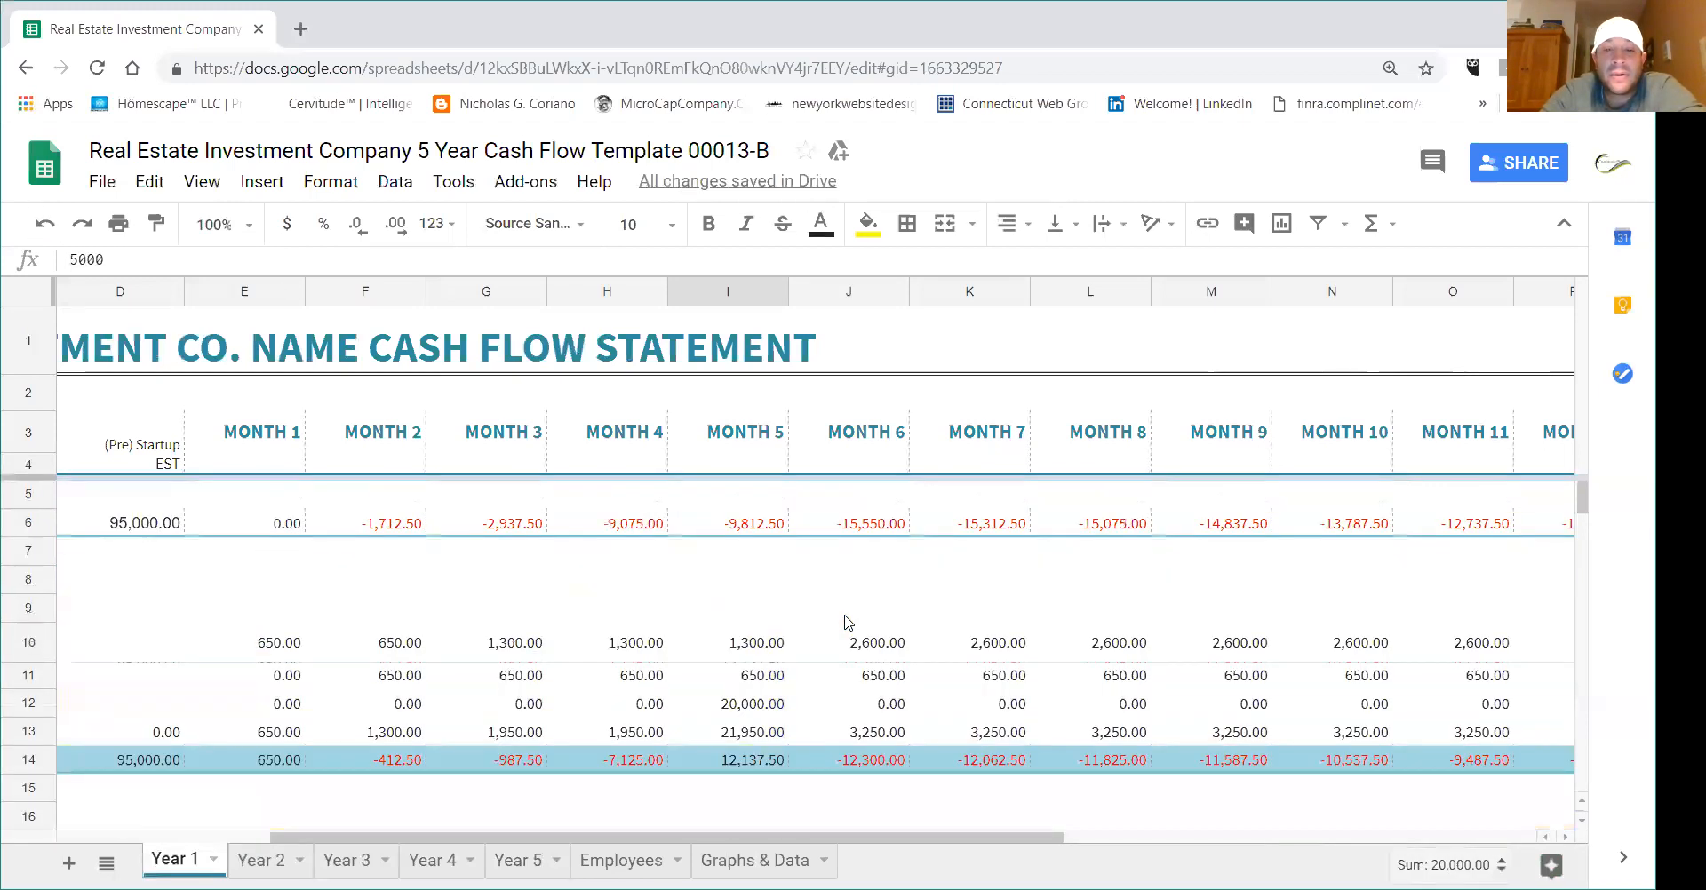
pyautogui.scroll(-1, 848, 619)
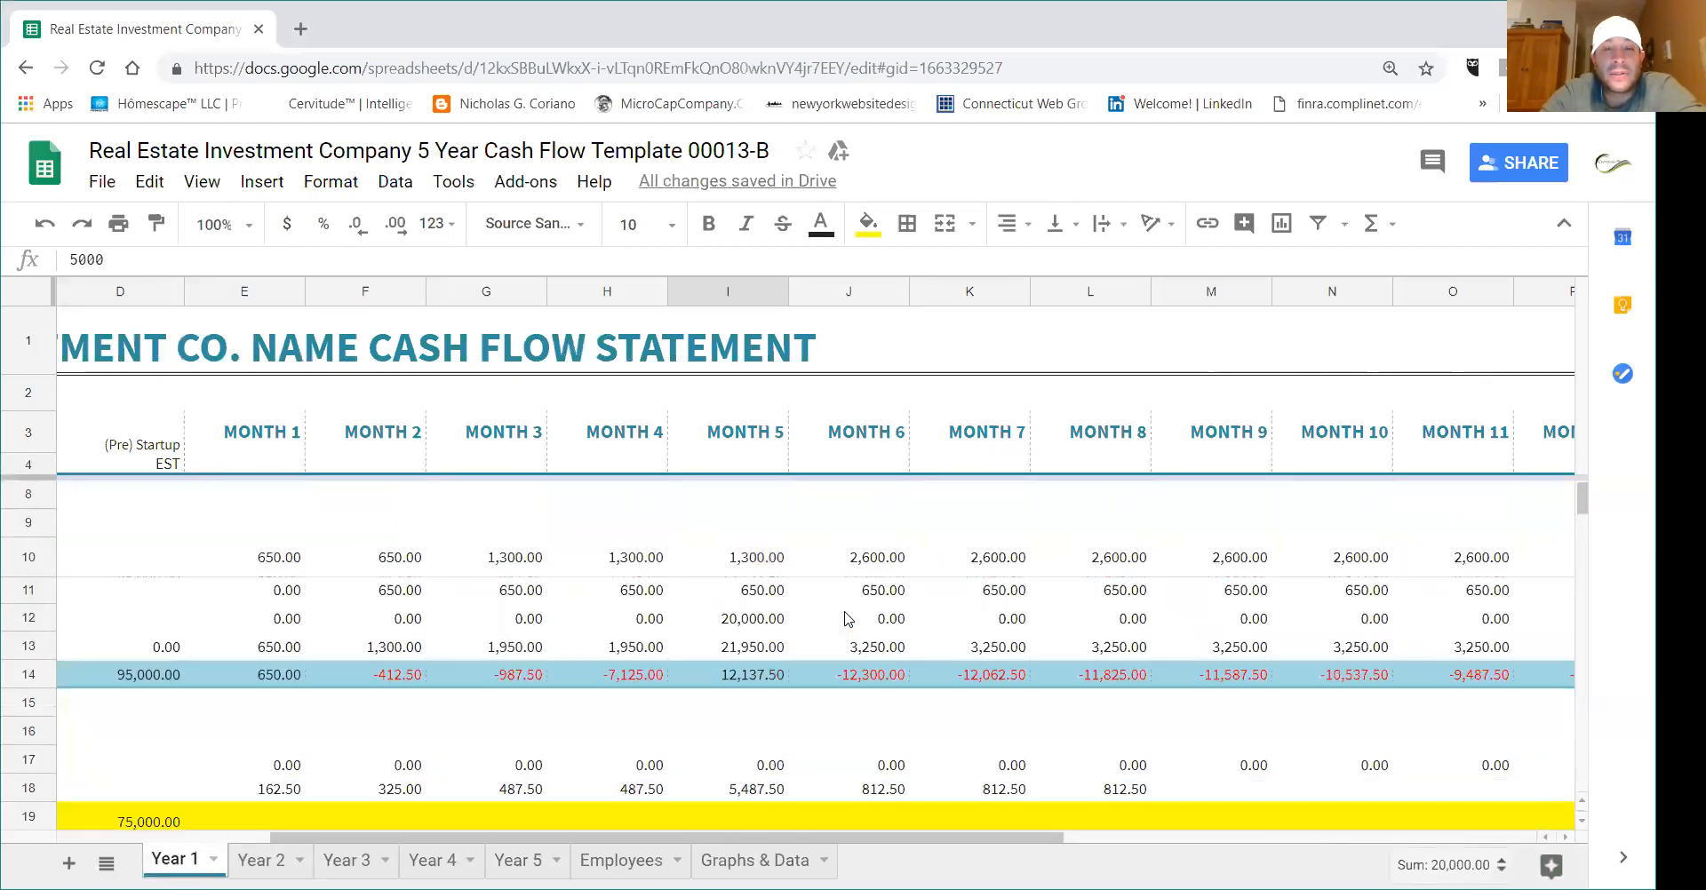
pyautogui.scroll(-3, 849, 620)
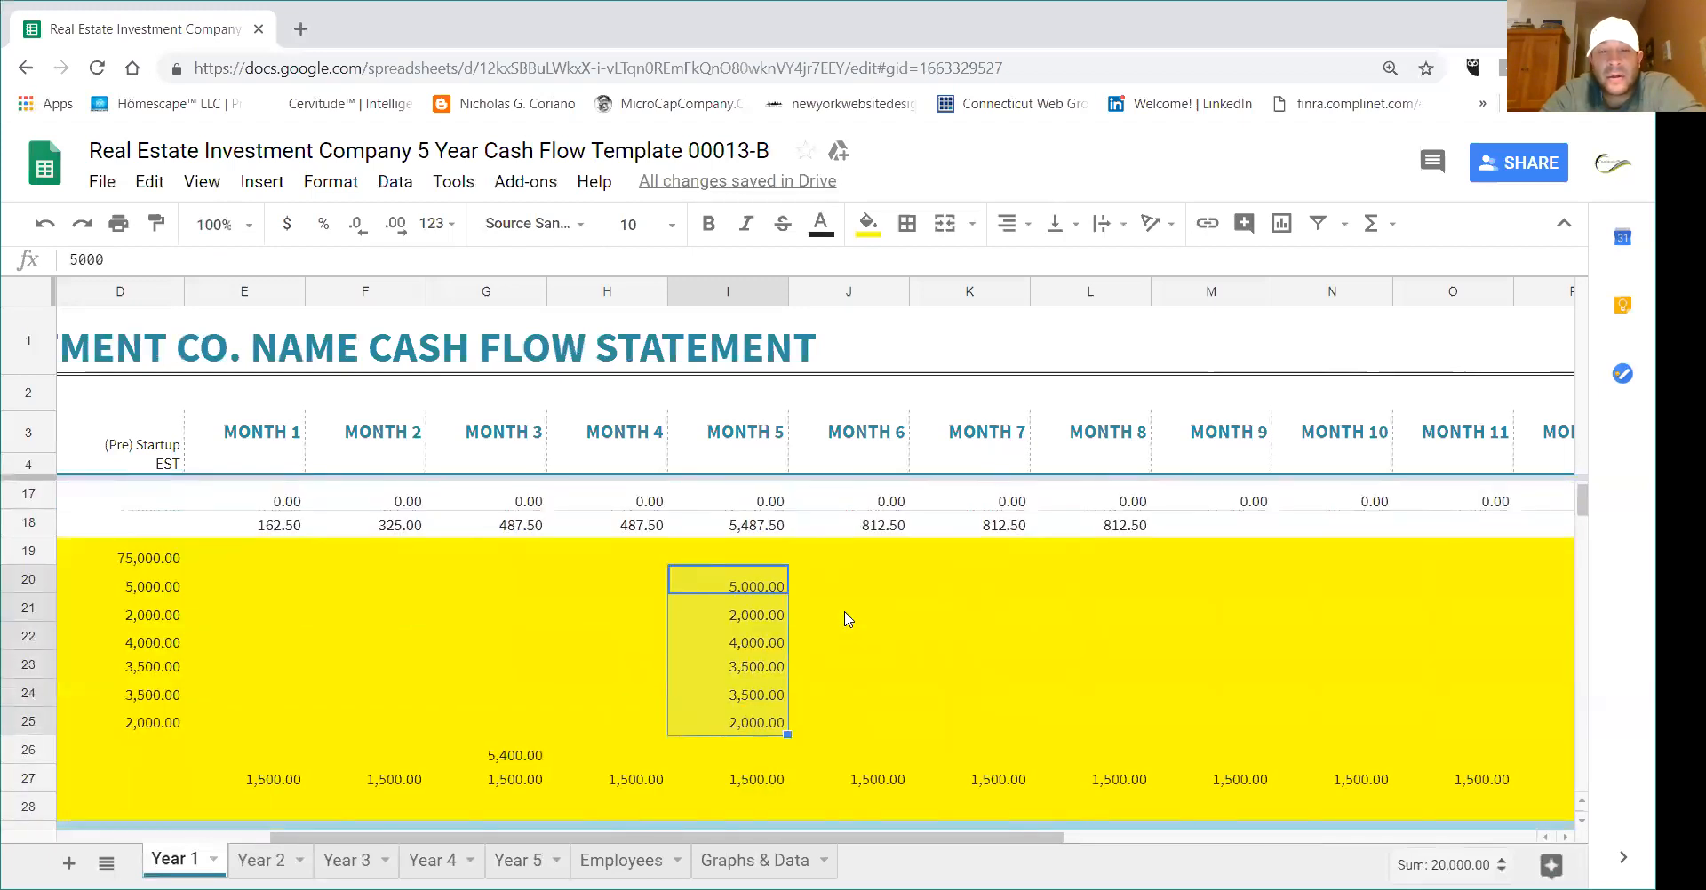
pyautogui.scroll(2, 849, 620)
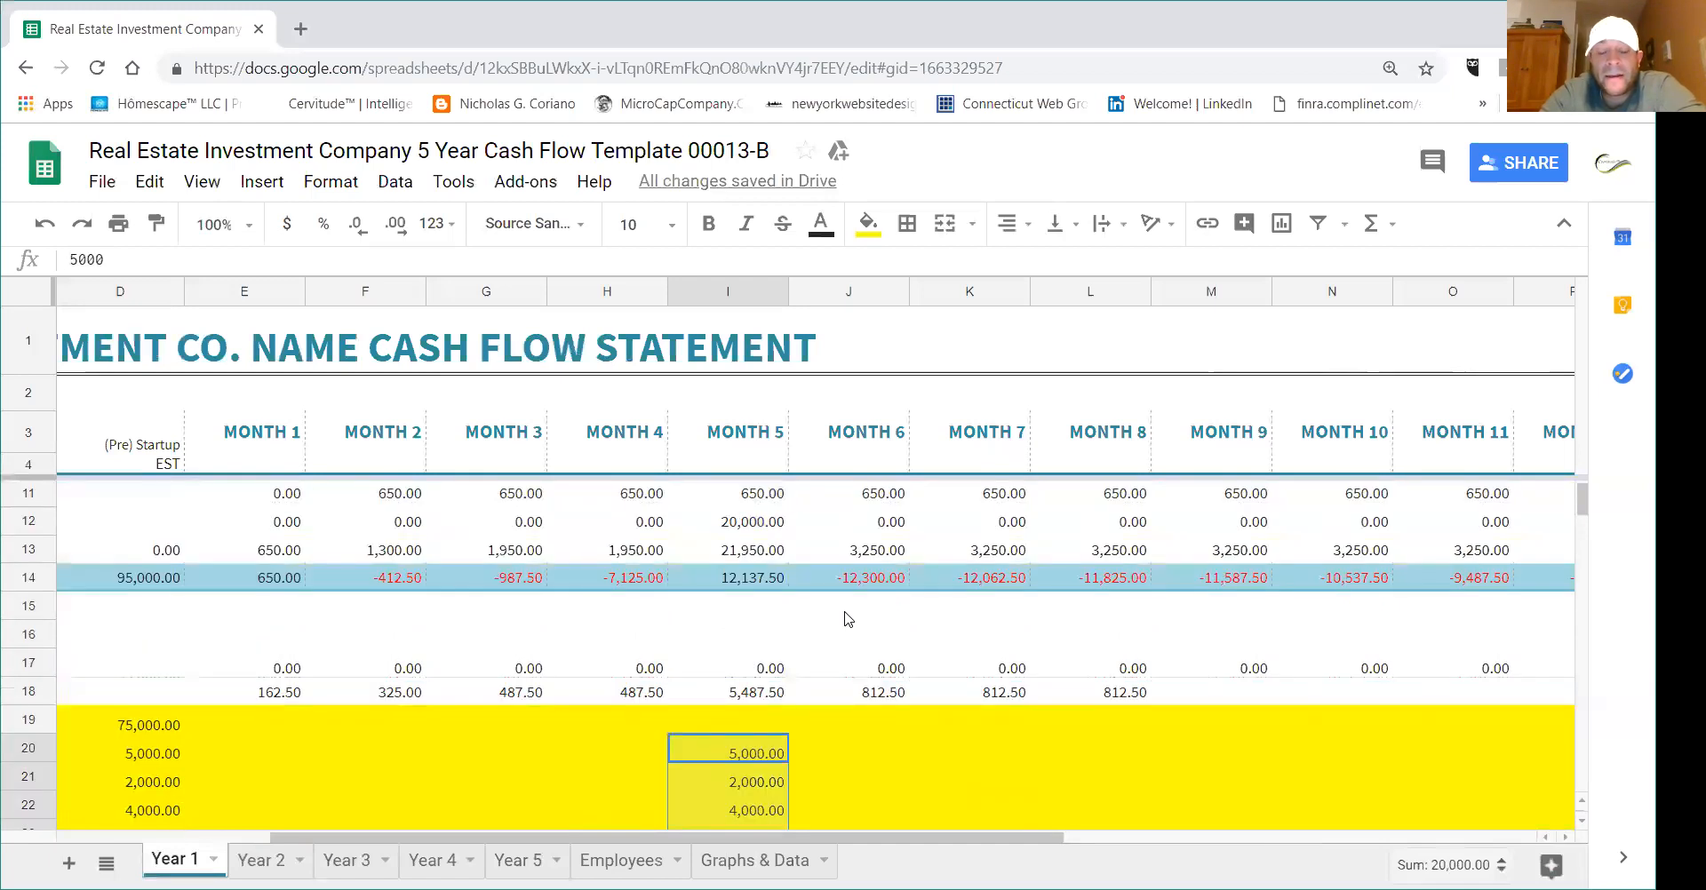
pyautogui.scroll(-1, 849, 649)
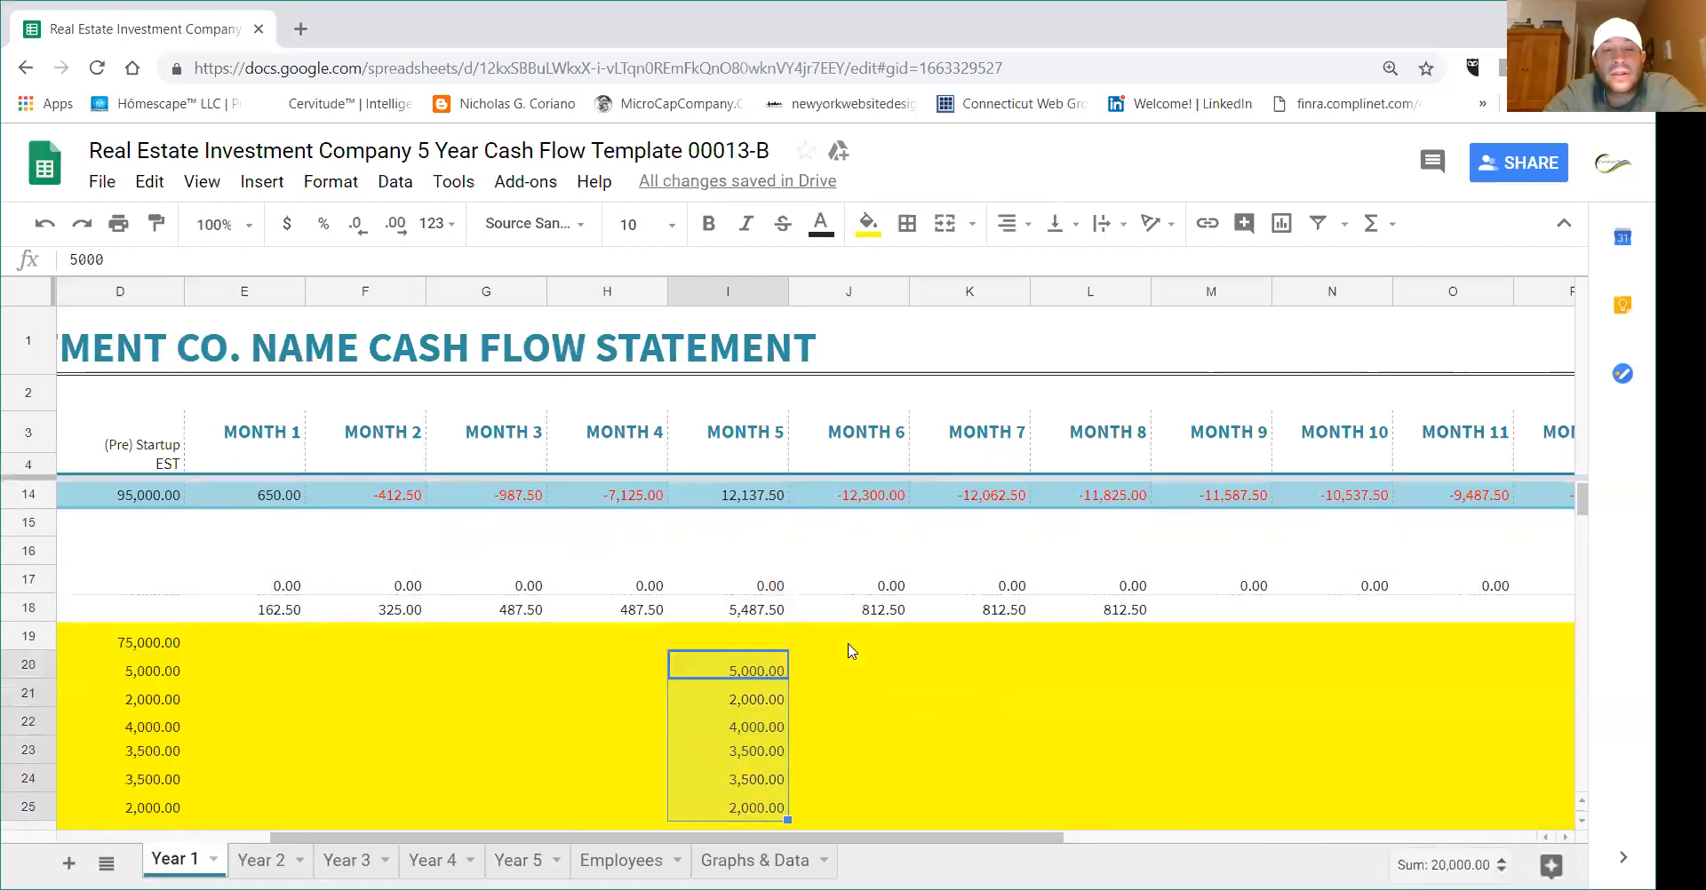
pyautogui.press('Delete')
# - Check the Month 5 credit cash influx and set the Month 5 credit card loan payout to 14000
pyautogui.scroll(2, 849, 650)
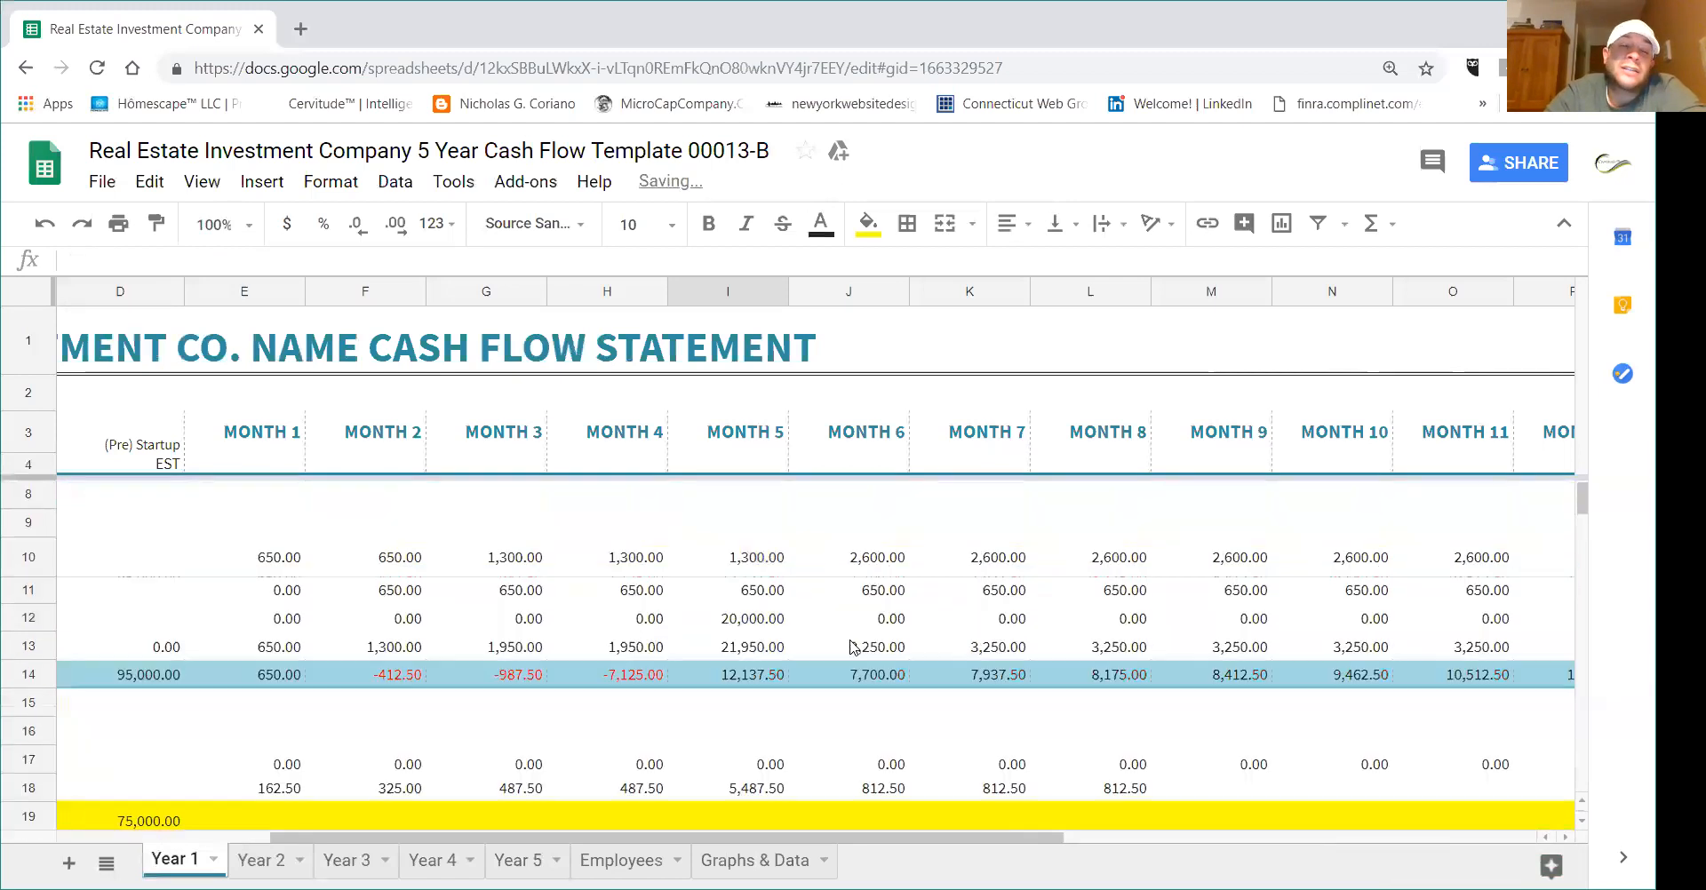
pyautogui.click(765, 619)
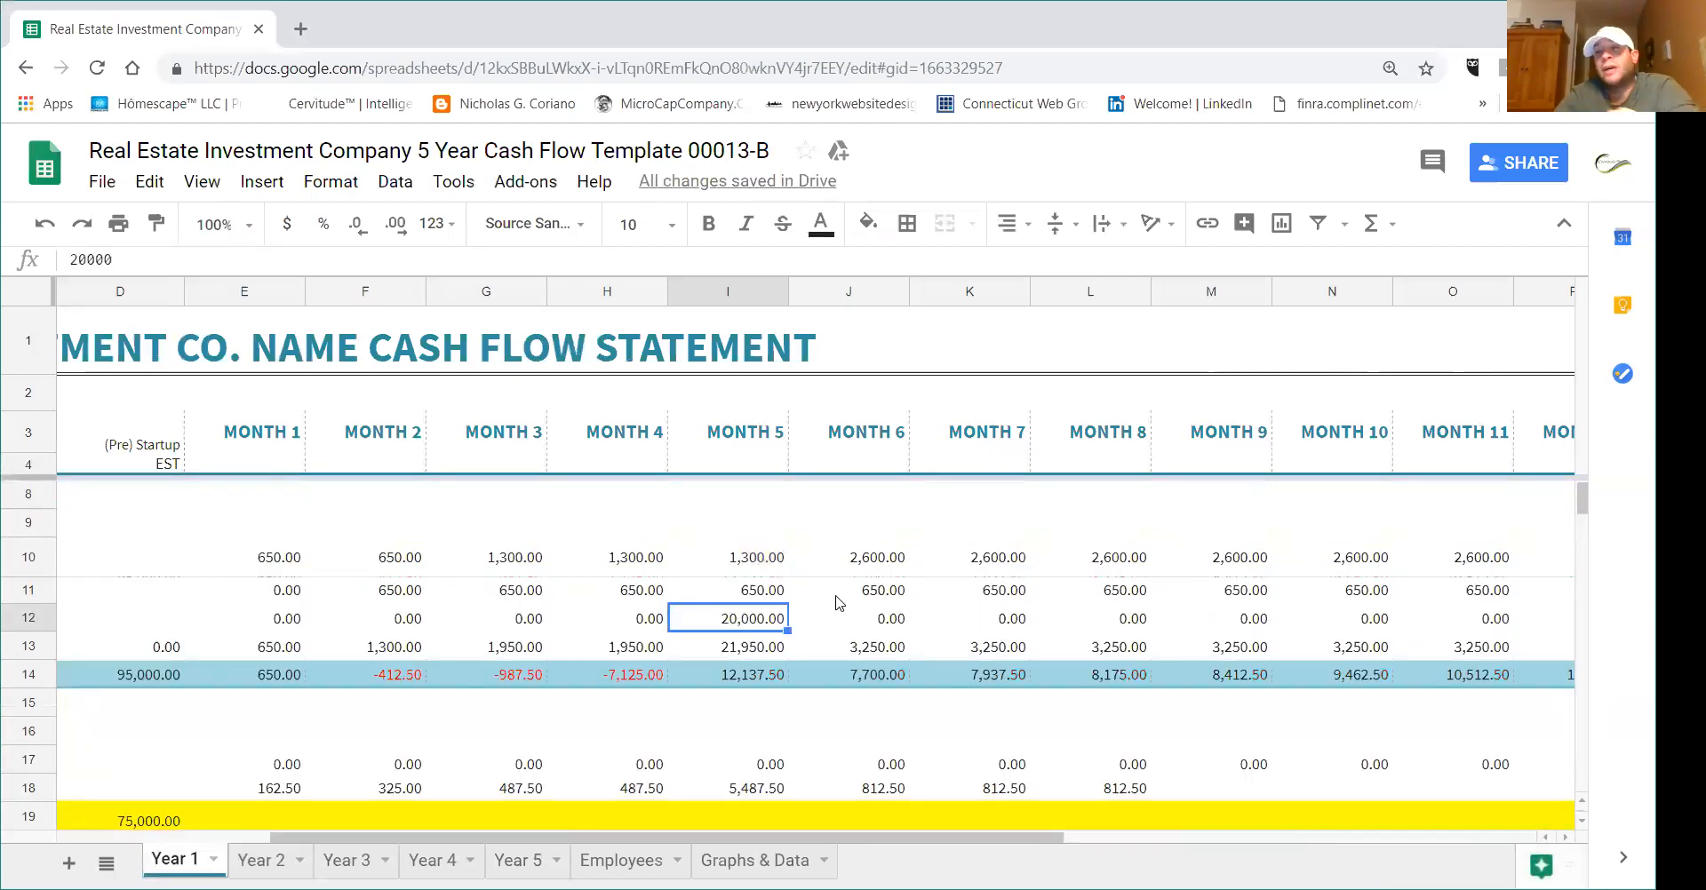
pyautogui.scroll(-6, 746, 648)
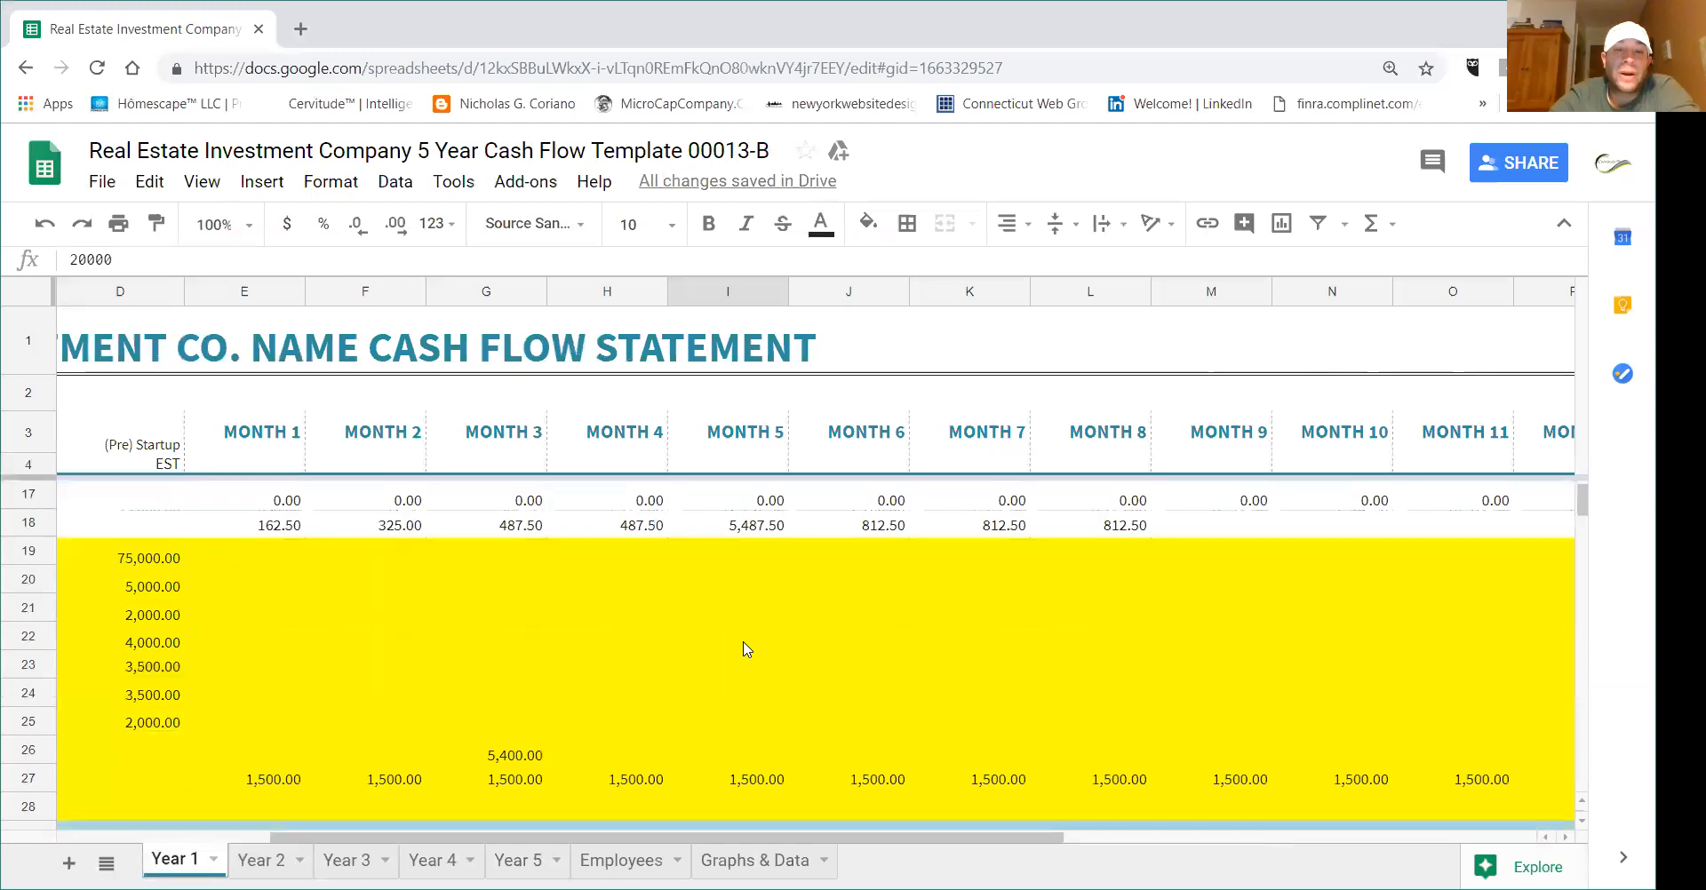
pyautogui.click(779, 724)
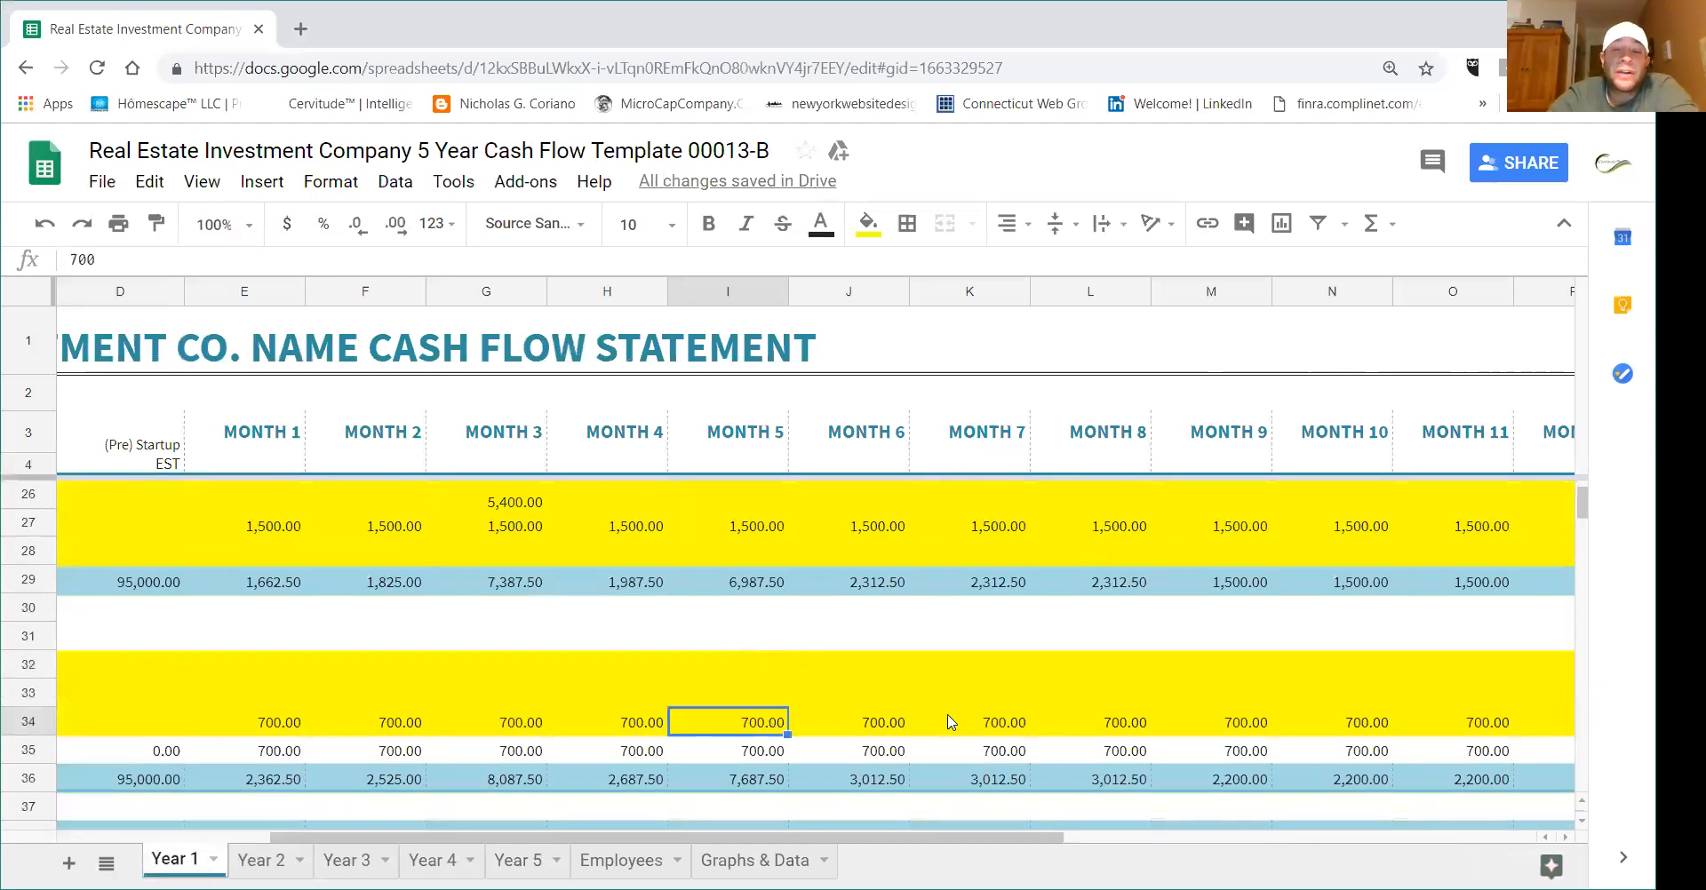
pyautogui.write('14000')
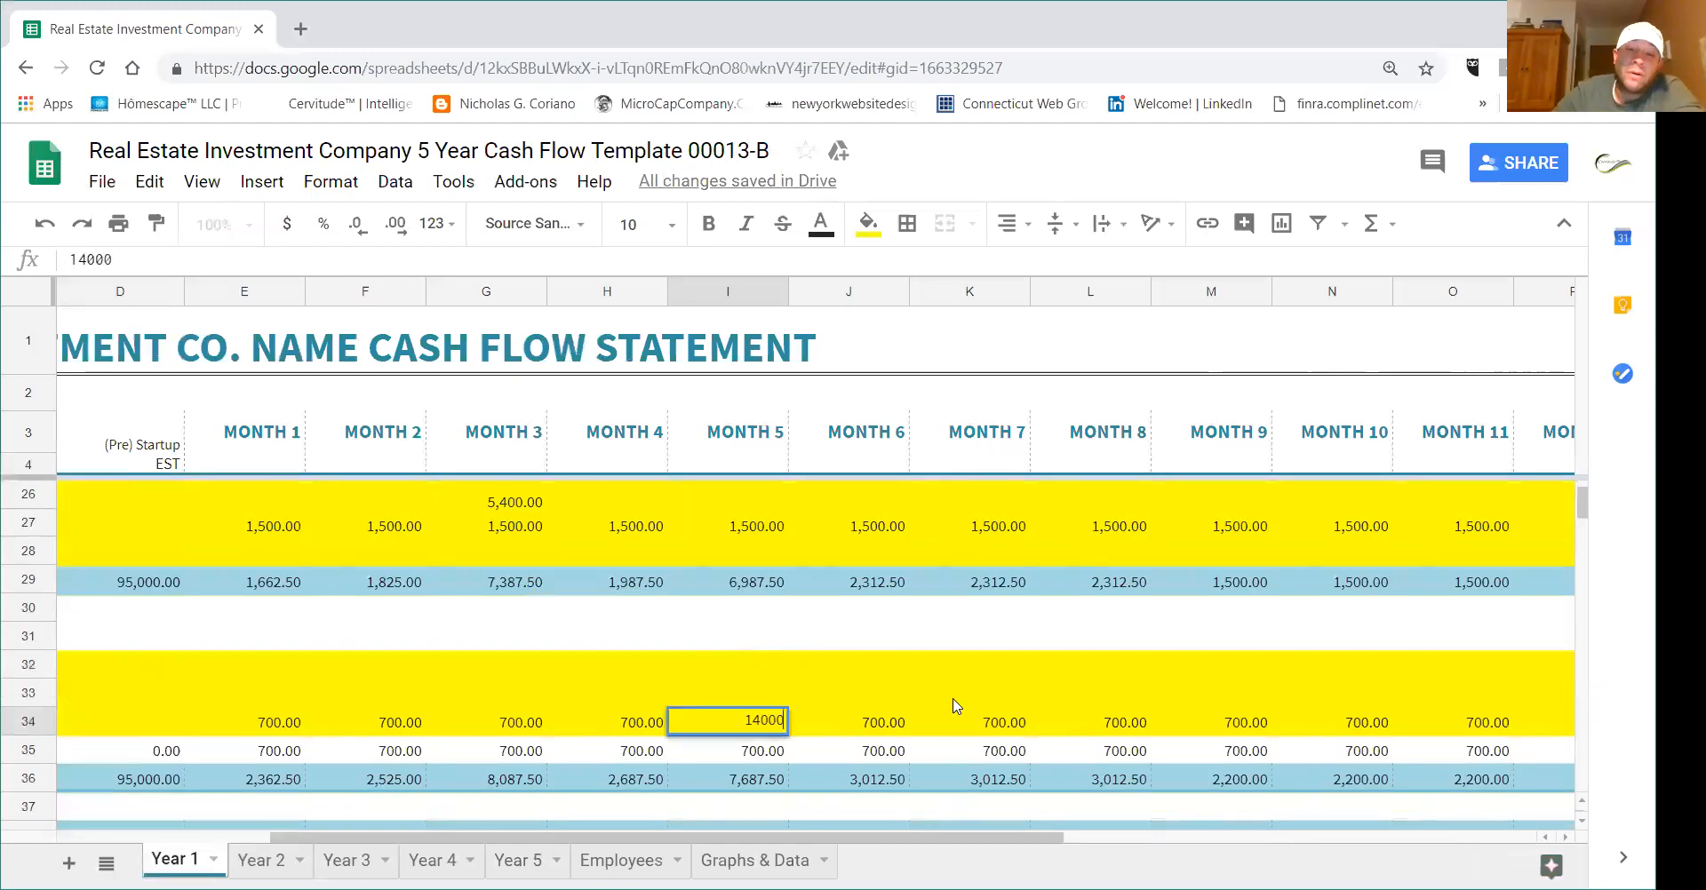
pyautogui.press('Return')
pyautogui.click(726, 724)
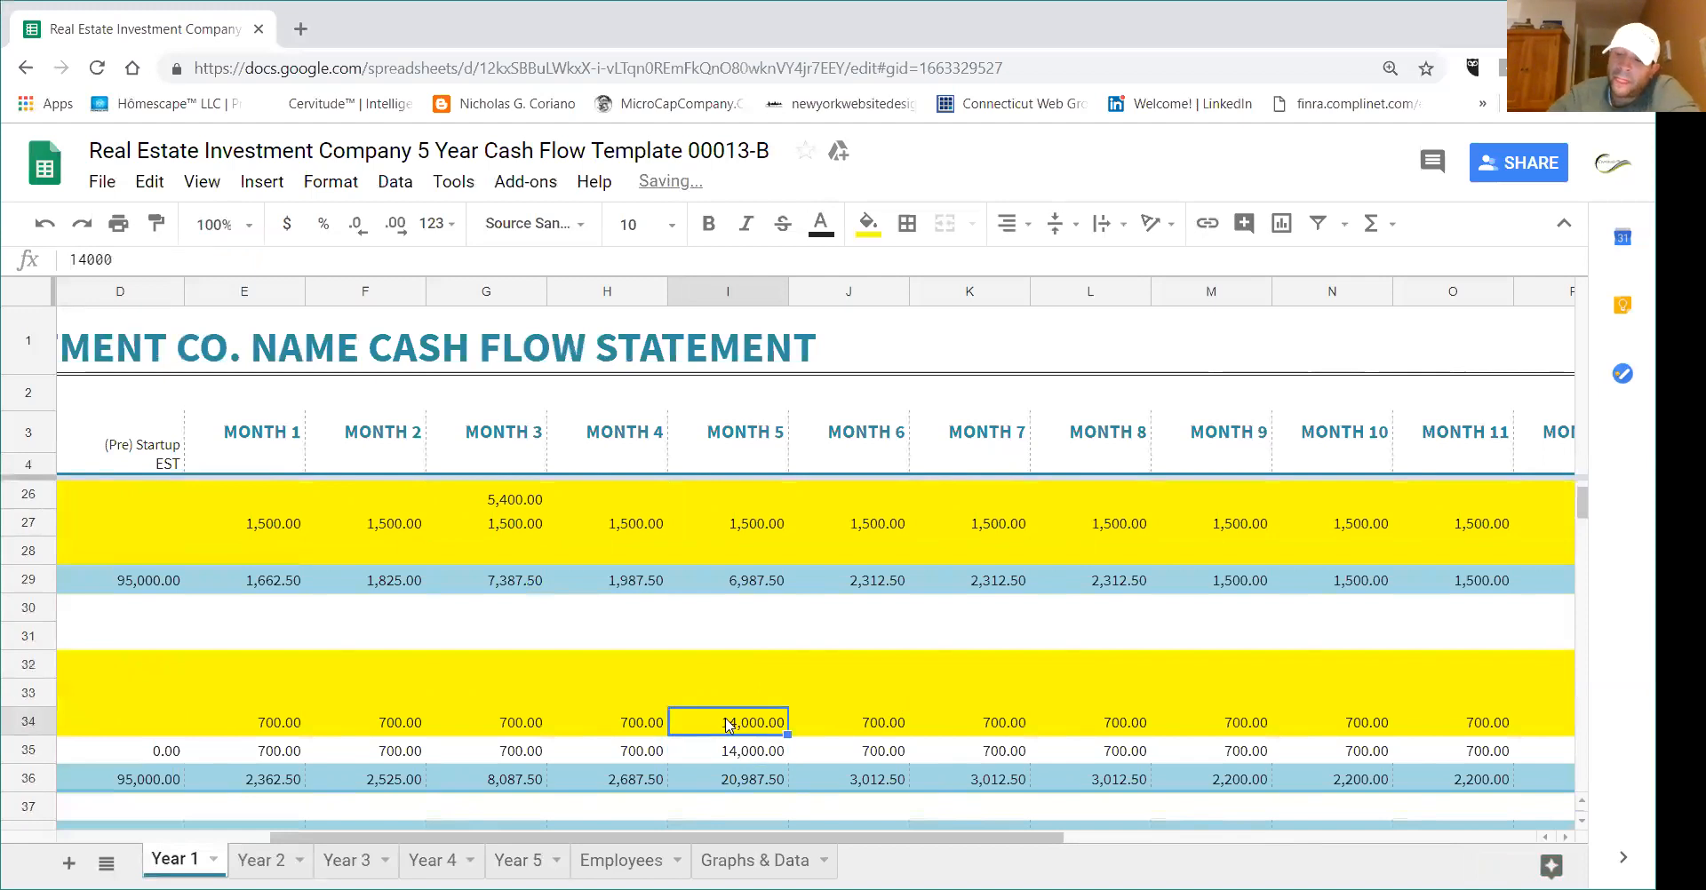
# - Set the Month 5 credit card loan payout to 1400 and fill that amount across through Month 11
pyautogui.write('1400')
pyautogui.press('Return')
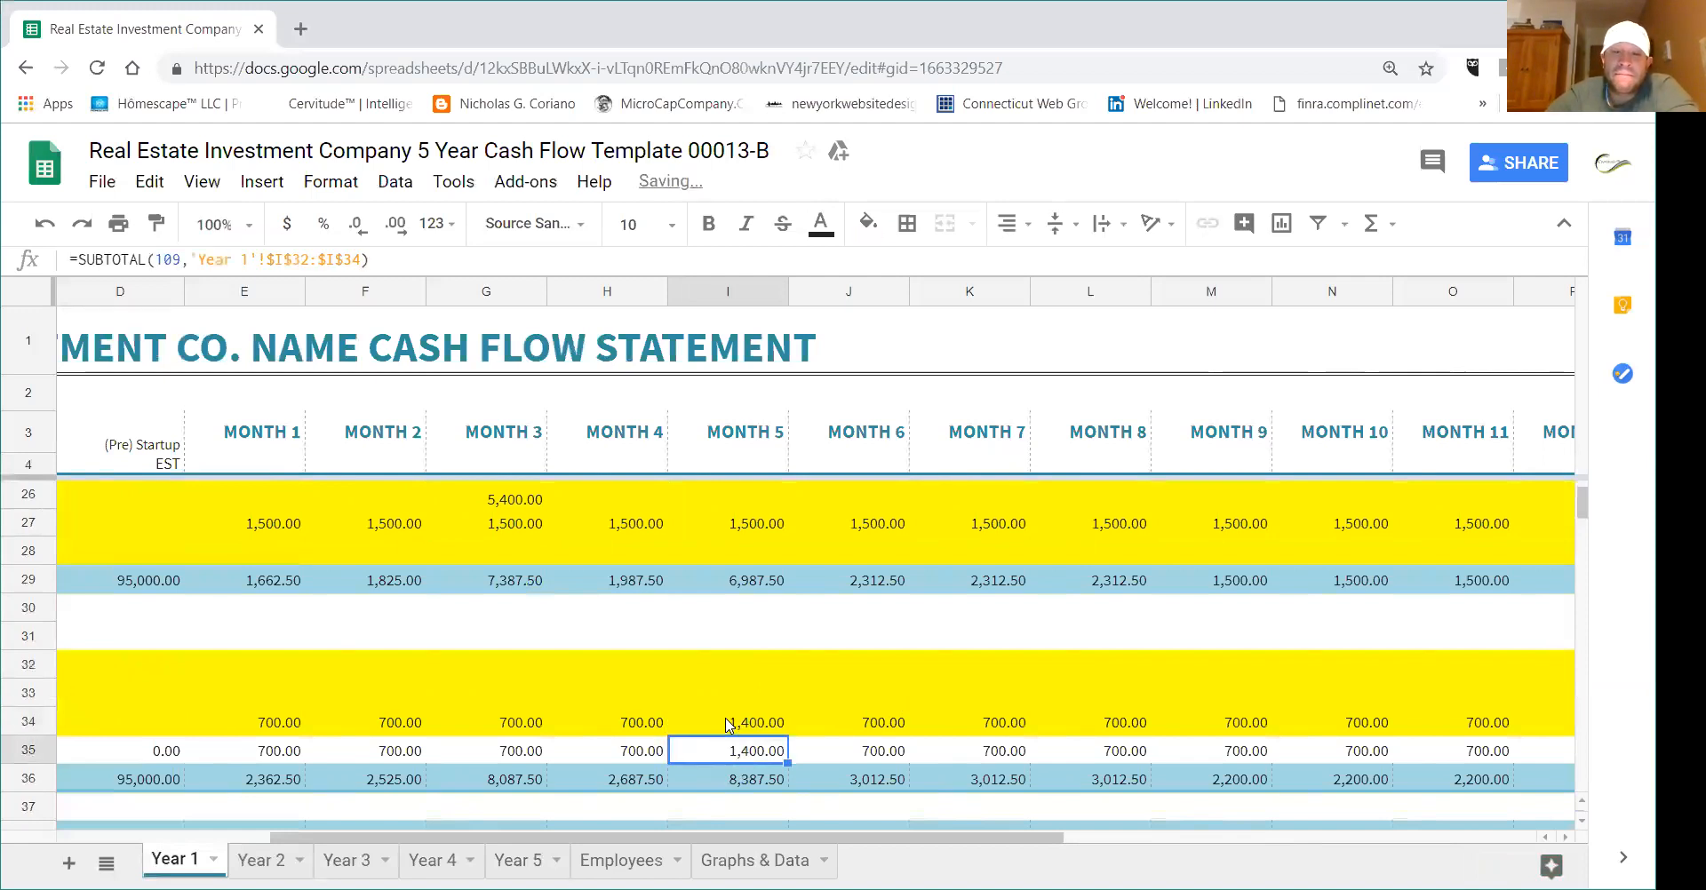
pyautogui.scroll(-1, 747, 667)
pyautogui.click(758, 638)
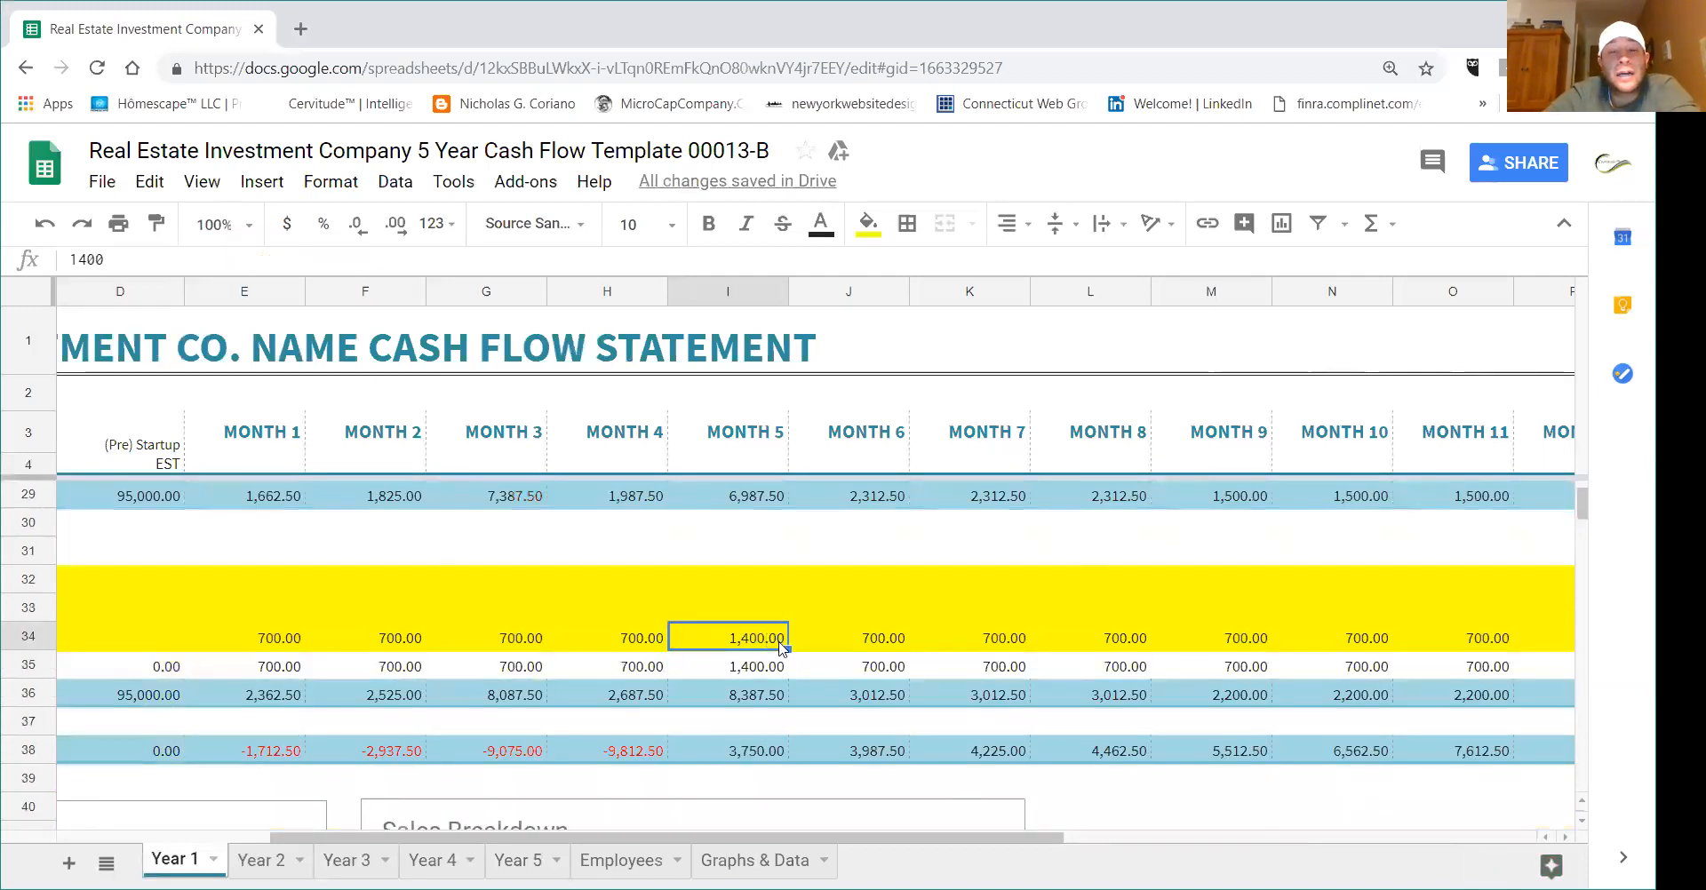
pyautogui.moveTo(789, 645); pyautogui.dragTo(1462, 658)
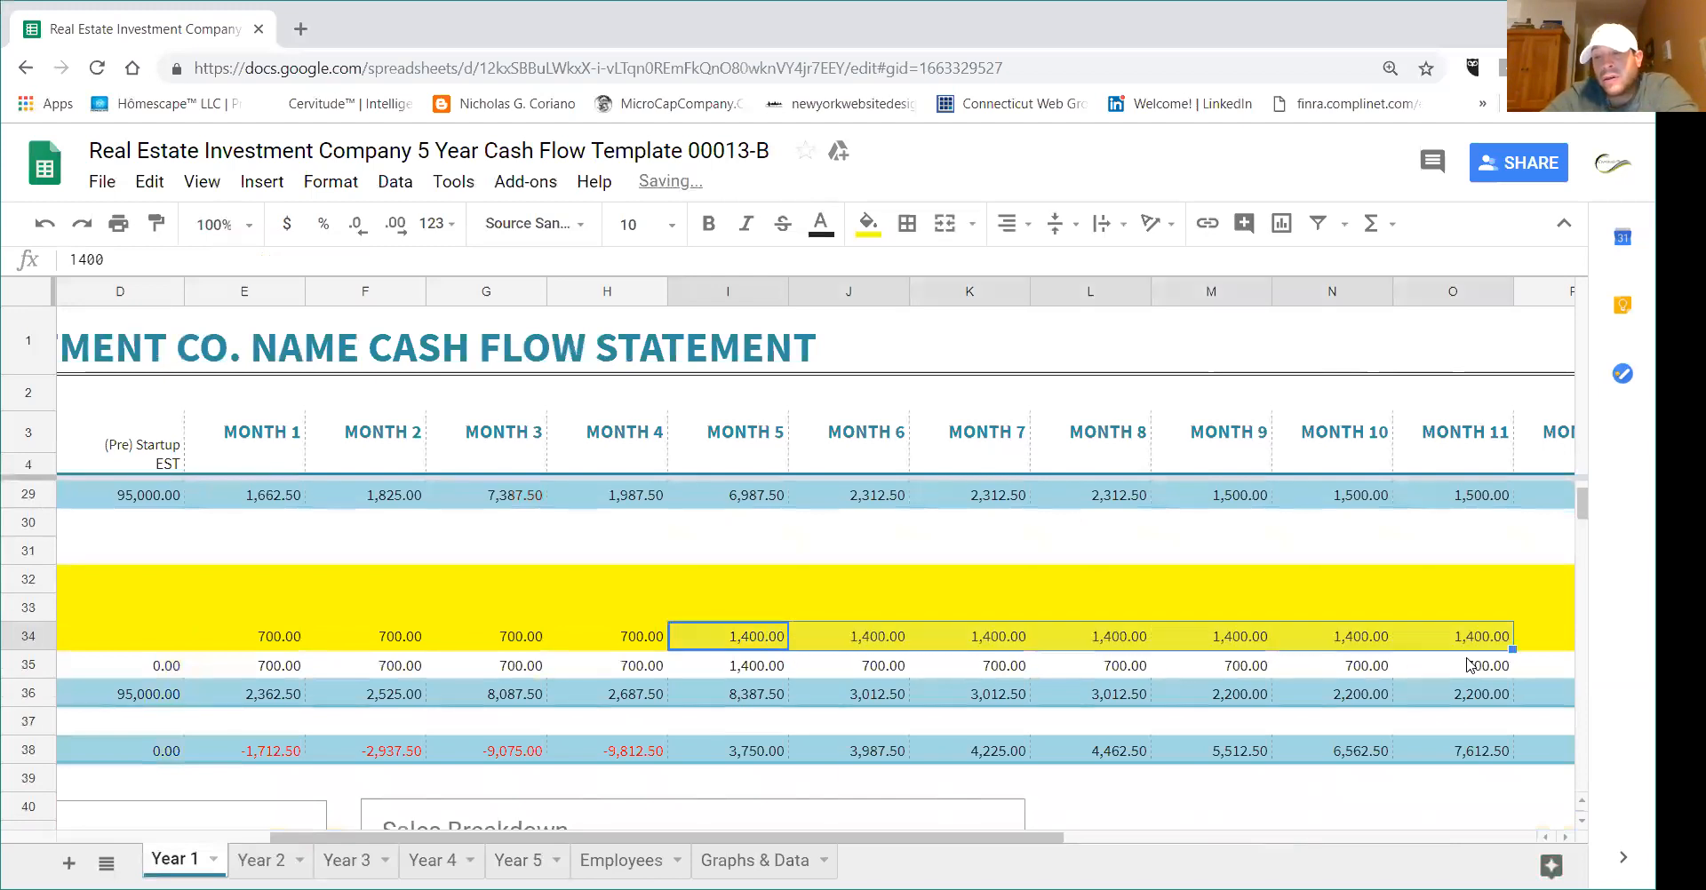
pyautogui.click(1267, 808)
# - Set the starting cash in row 6 of the (Pre) Startup EST column to 105,000
pyautogui.scroll(6, 1266, 800)
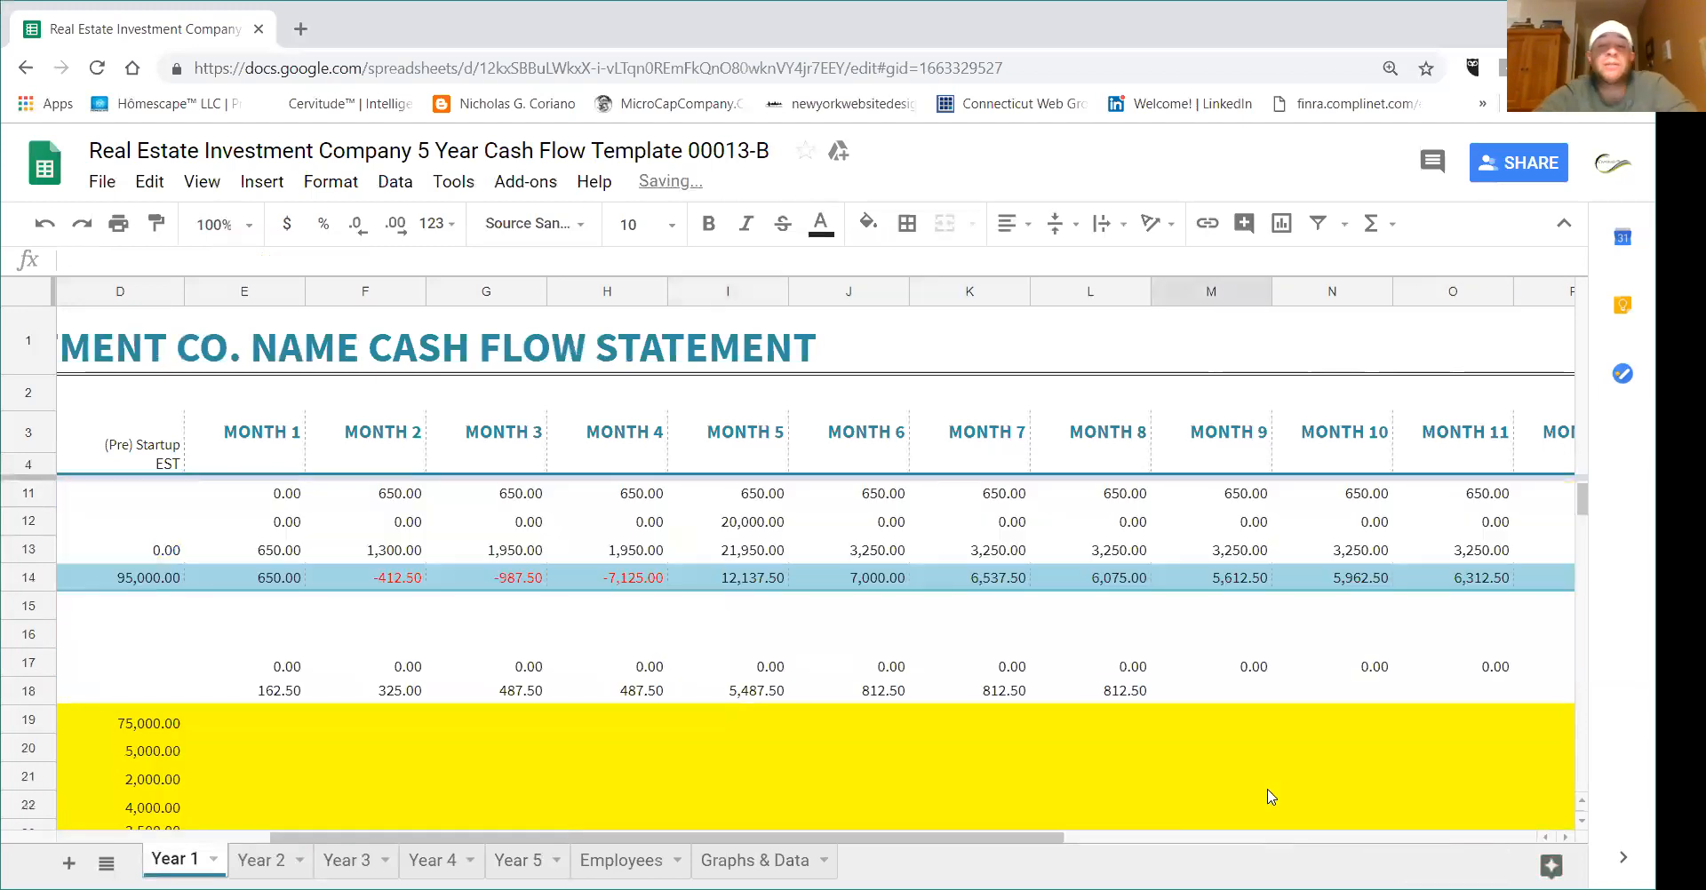
pyautogui.scroll(2, 1258, 784)
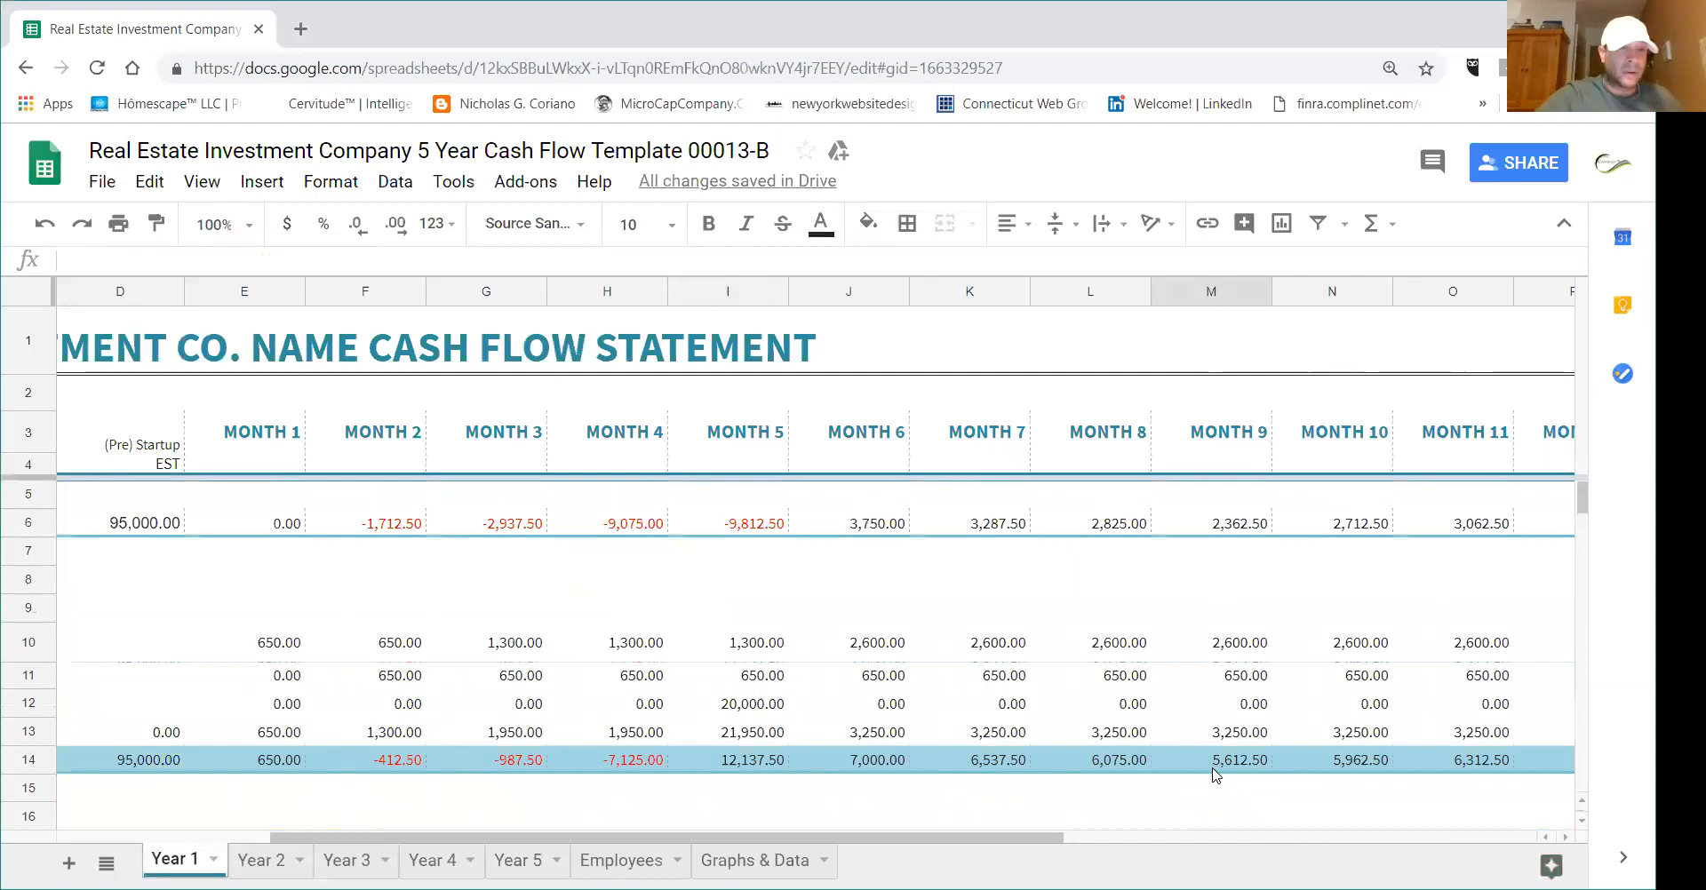
pyautogui.click(172, 522)
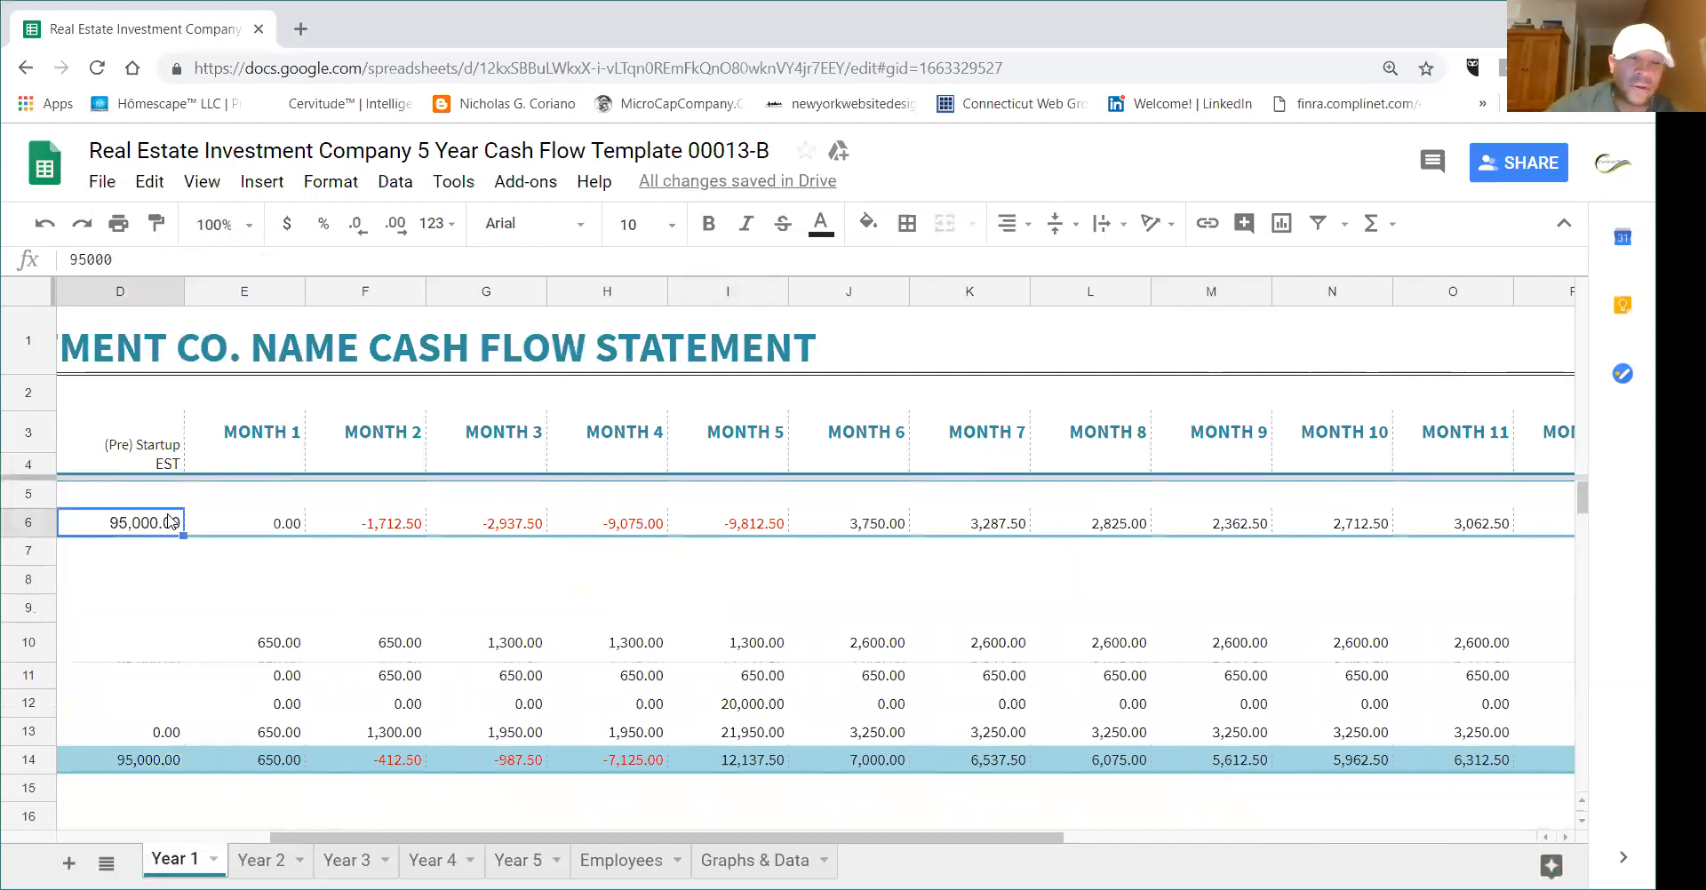
pyautogui.write('105')
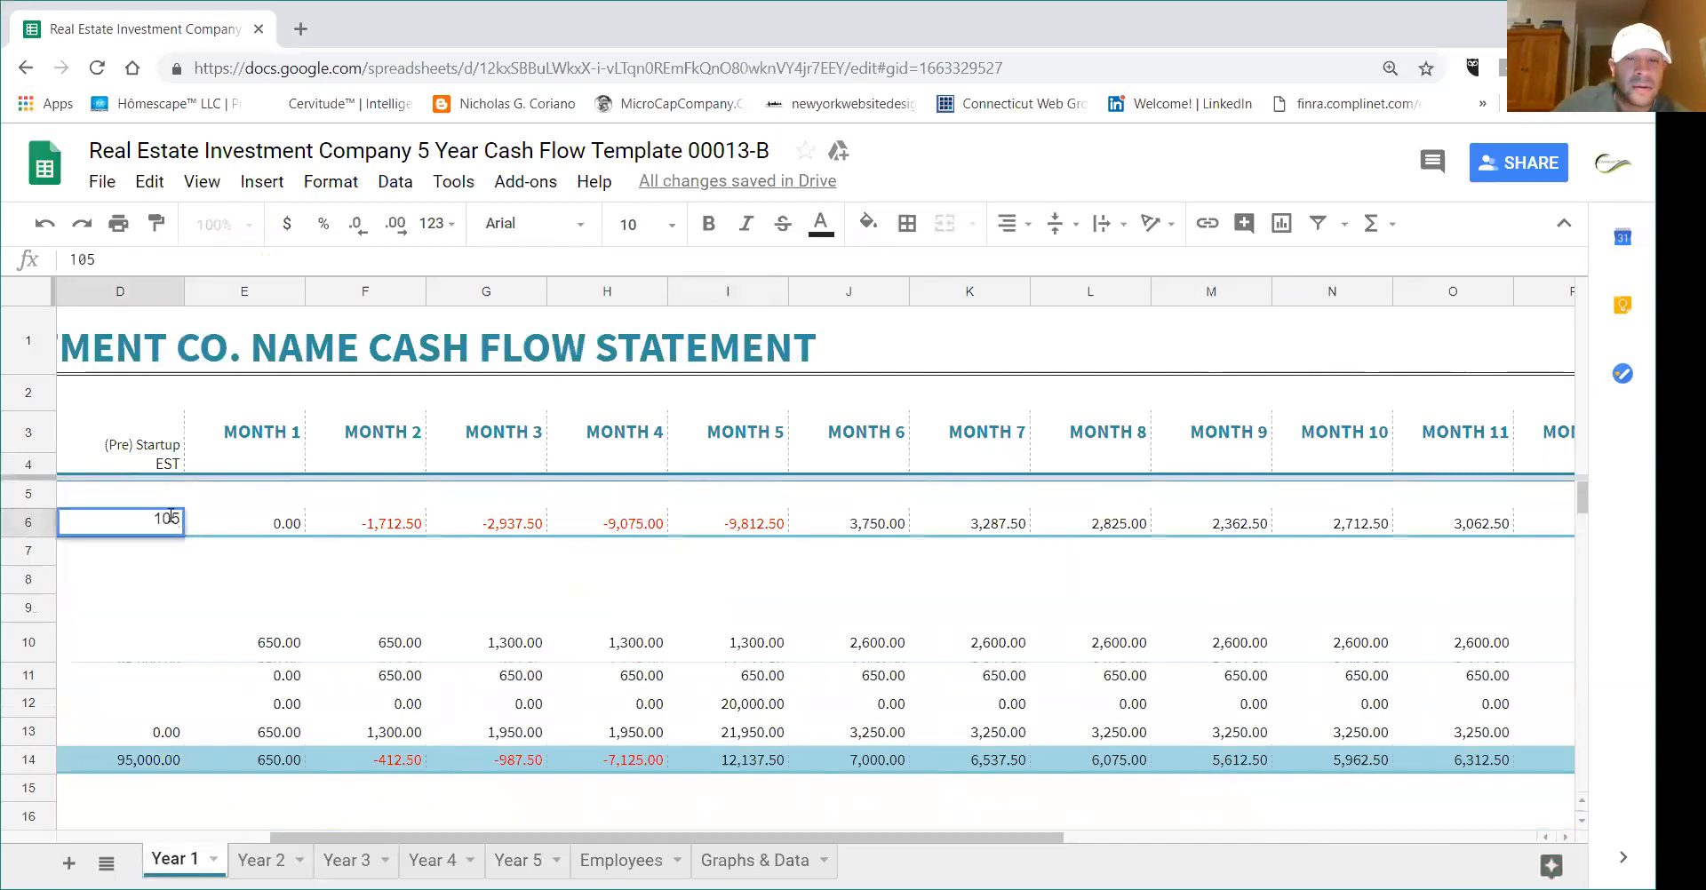
pyautogui.write(',000')
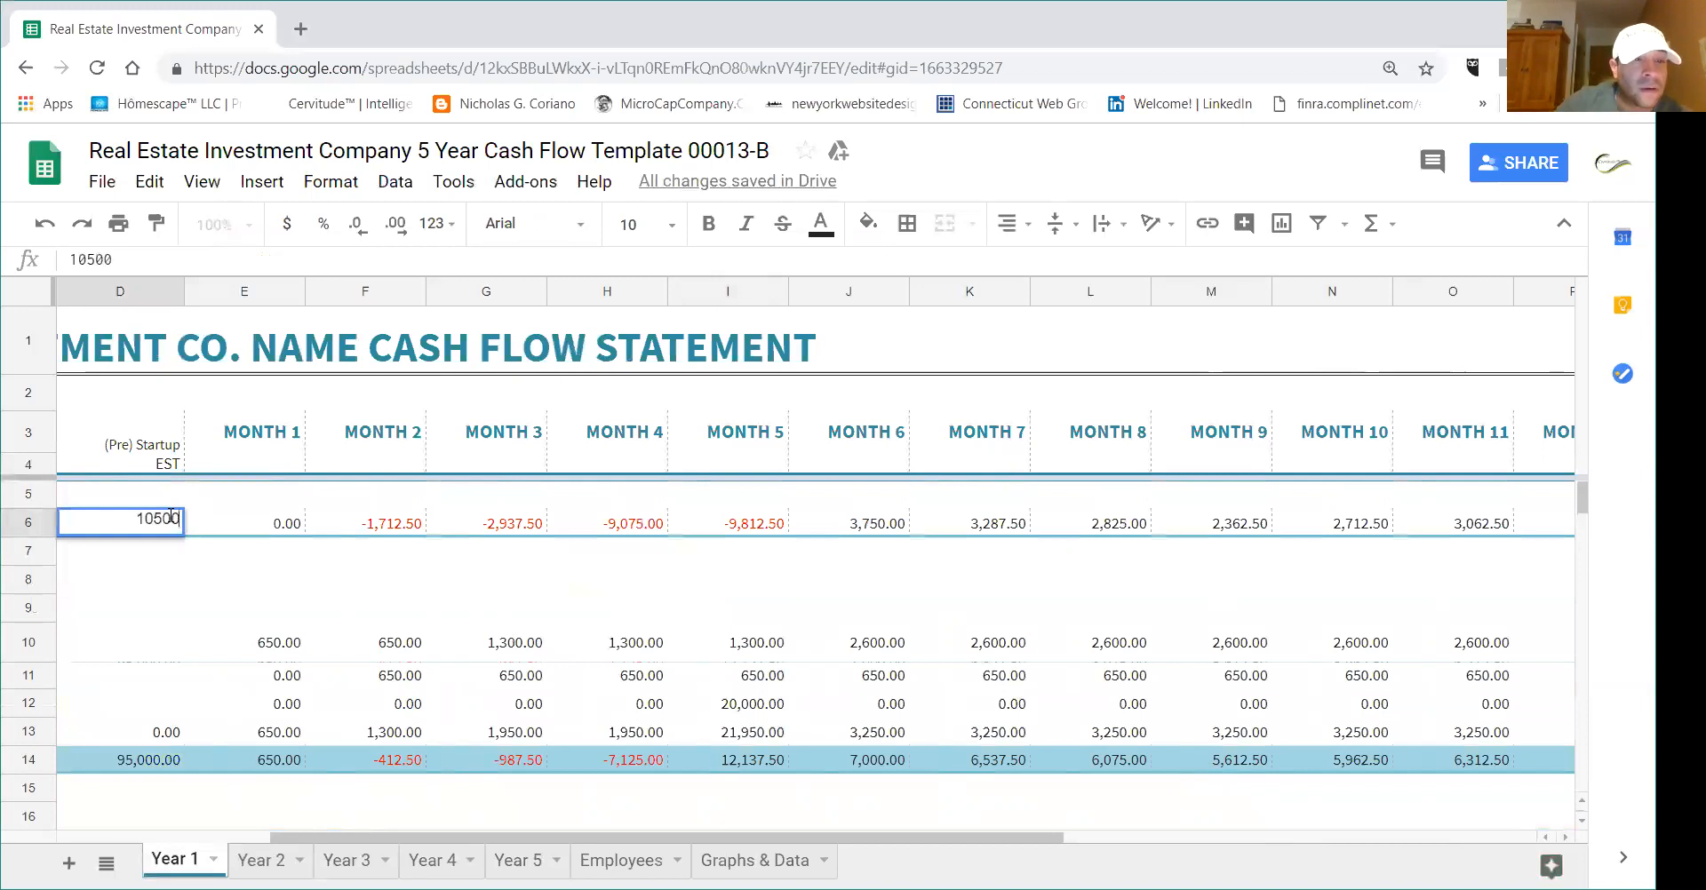
pyautogui.press('Return')
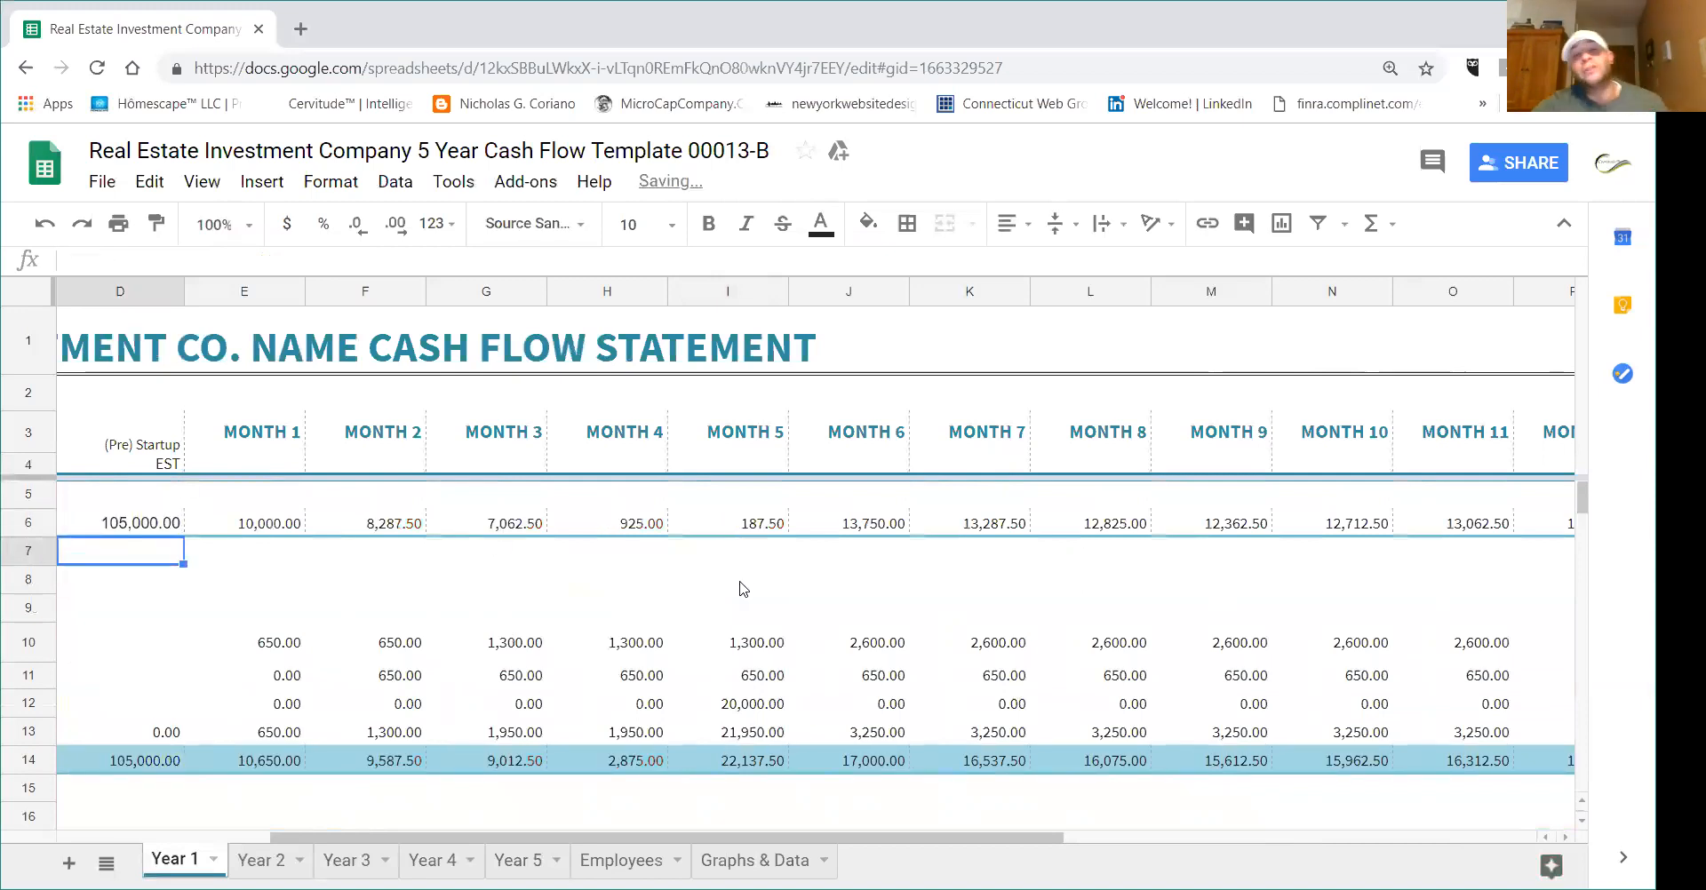
# - Review the monthly receipts and cash available against the cash paid out and ending balances, starting from the Month 6 receipts total
pyautogui.scroll(-1, 1071, 718)
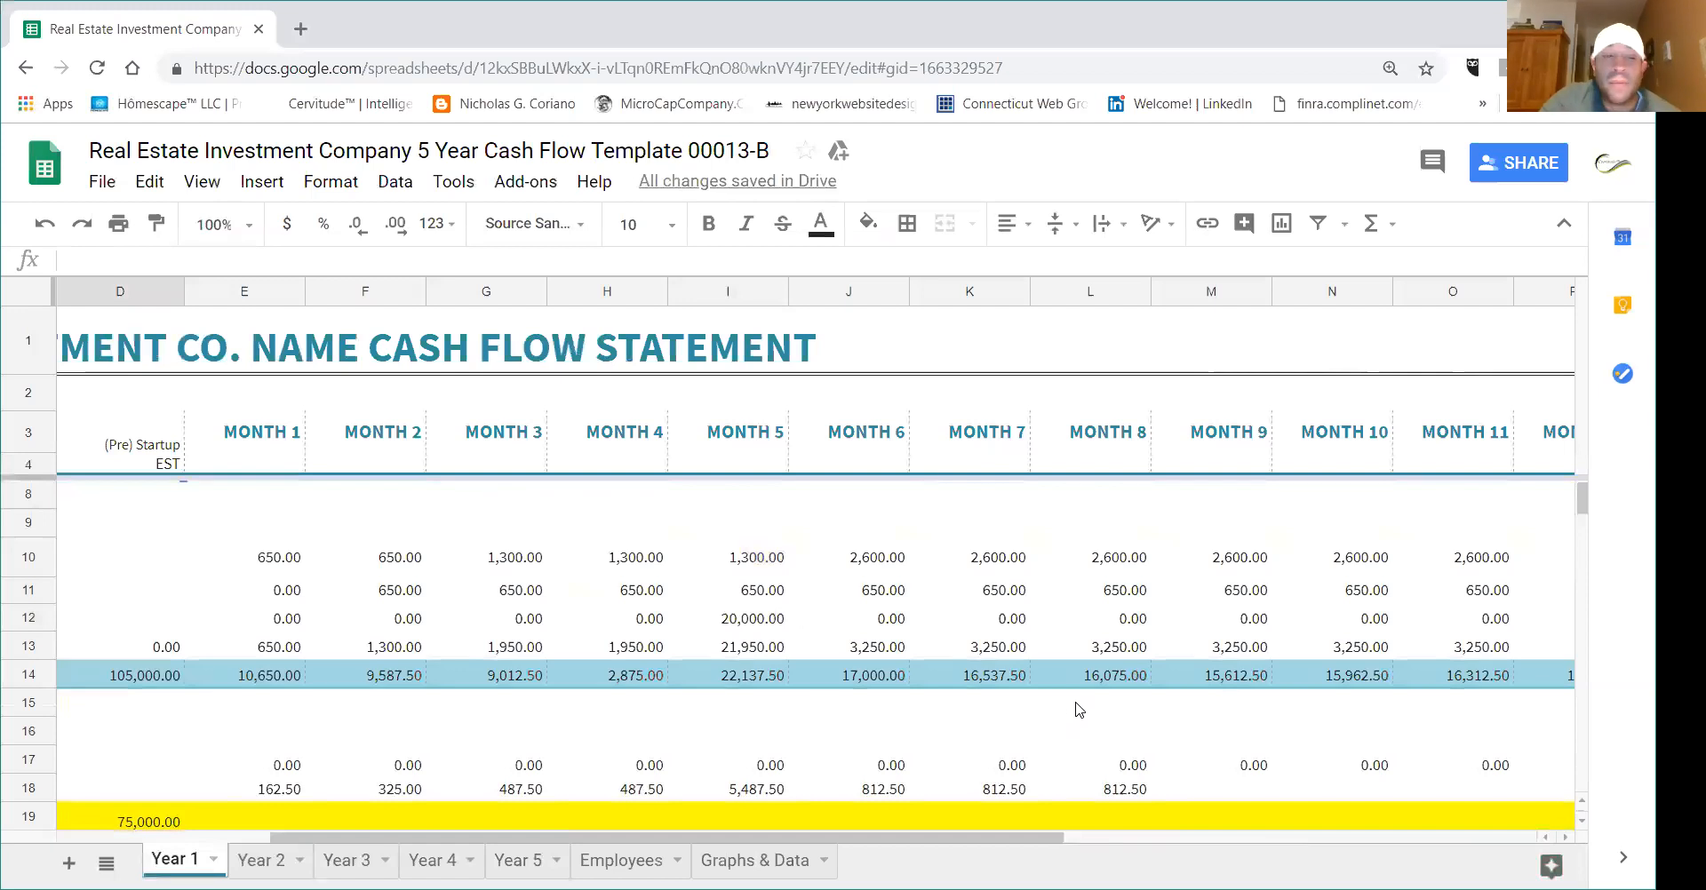
pyautogui.click(898, 653)
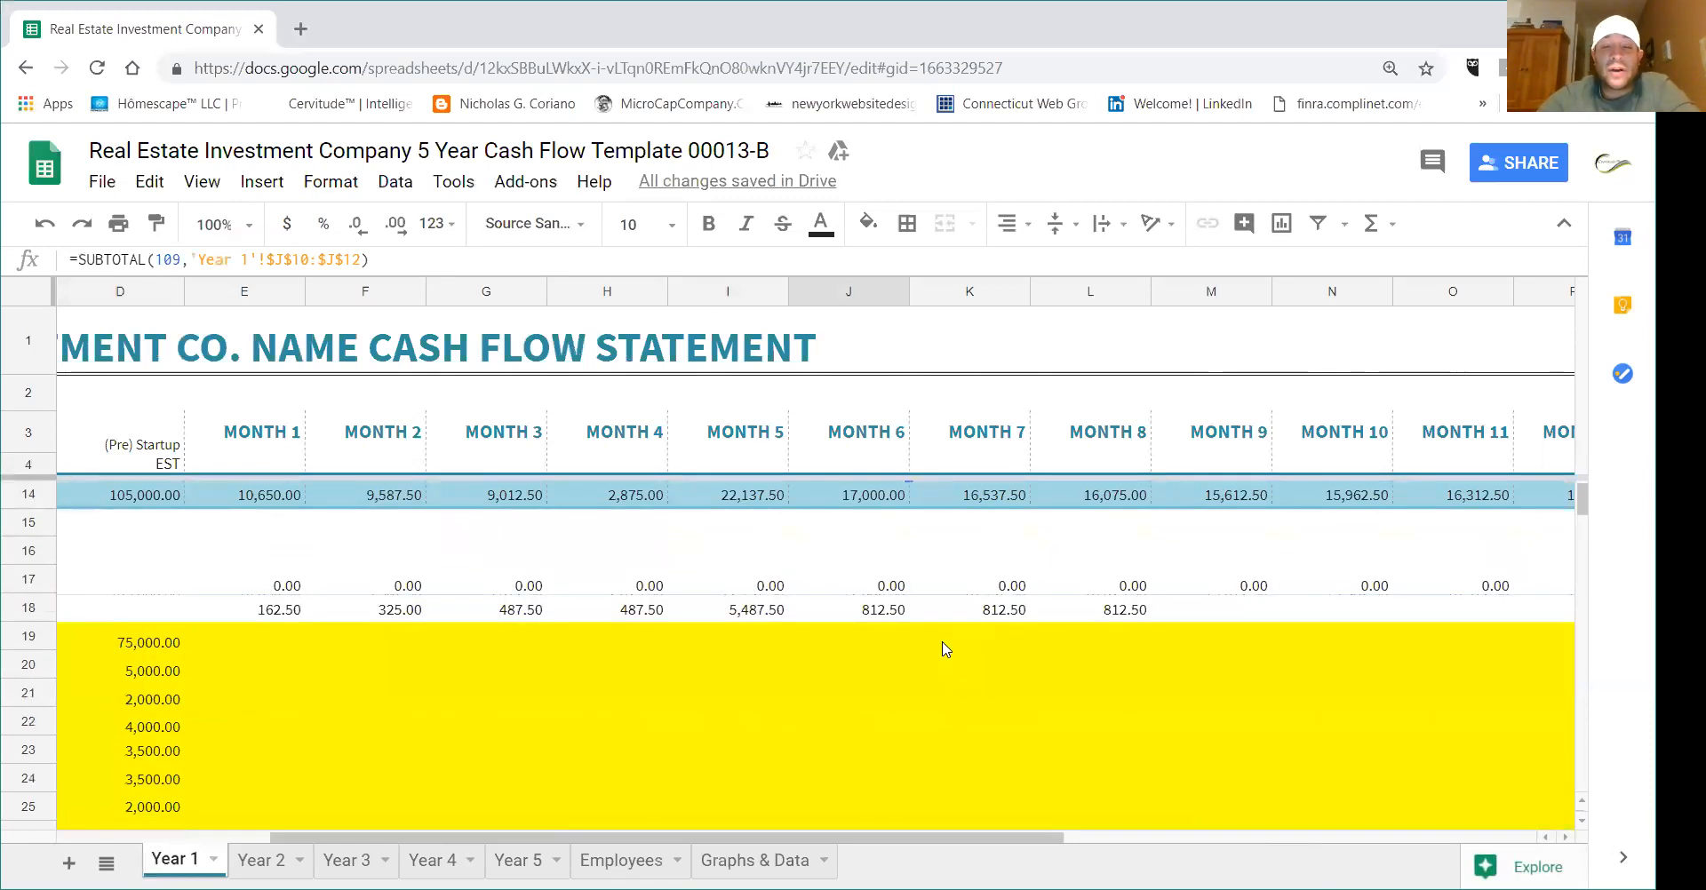
pyautogui.scroll(2, 946, 649)
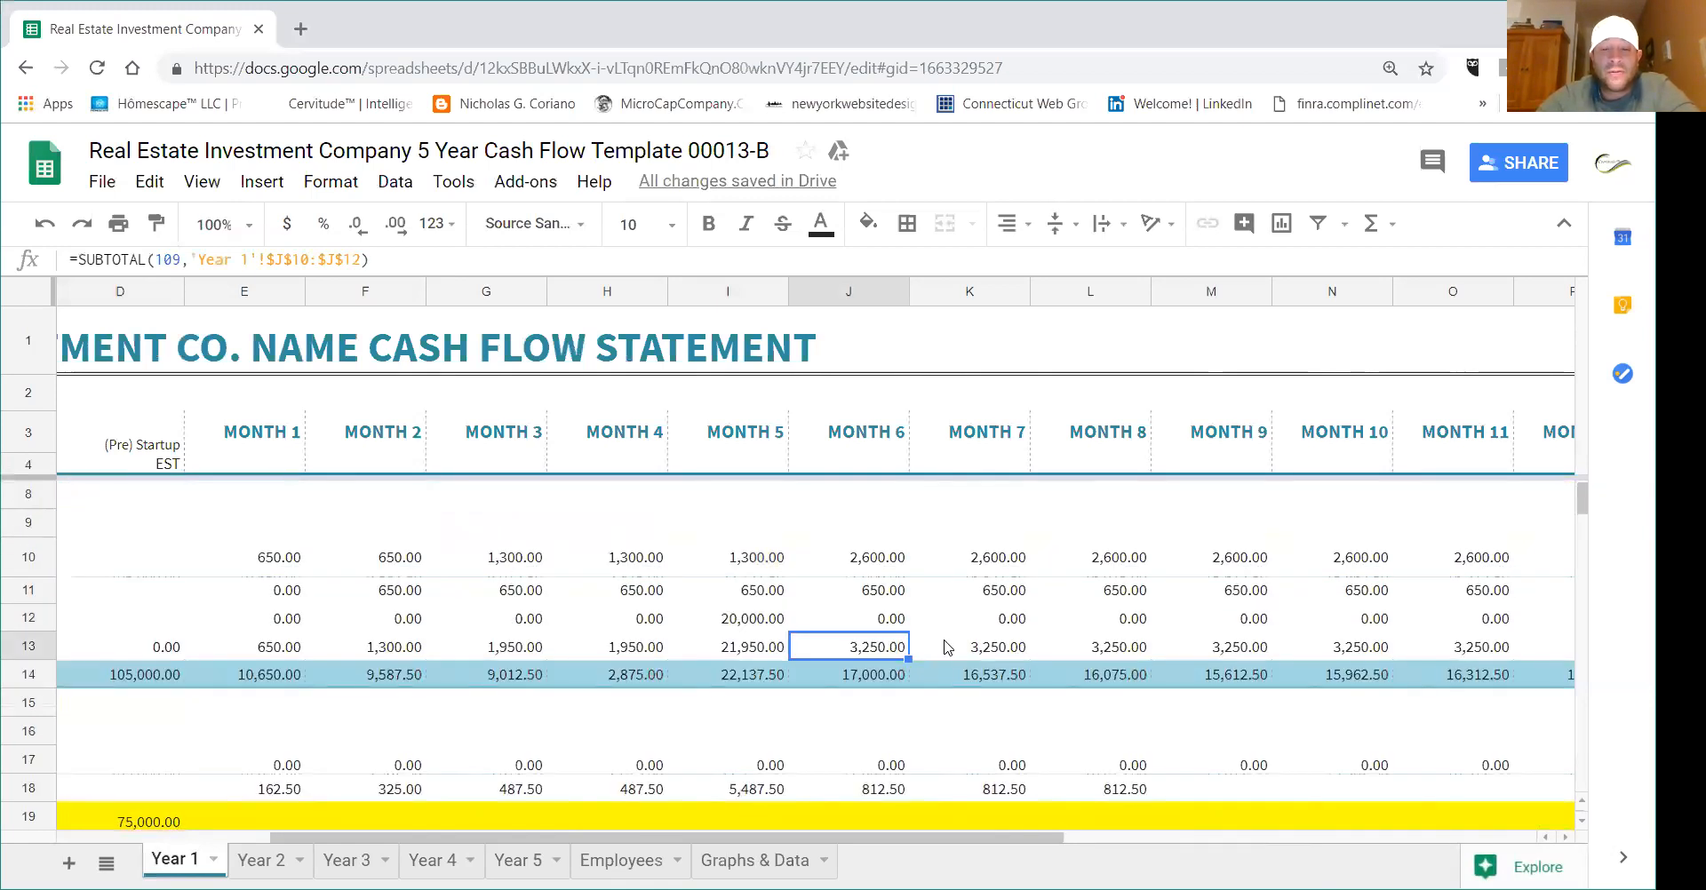
pyautogui.scroll(-7, 946, 649)
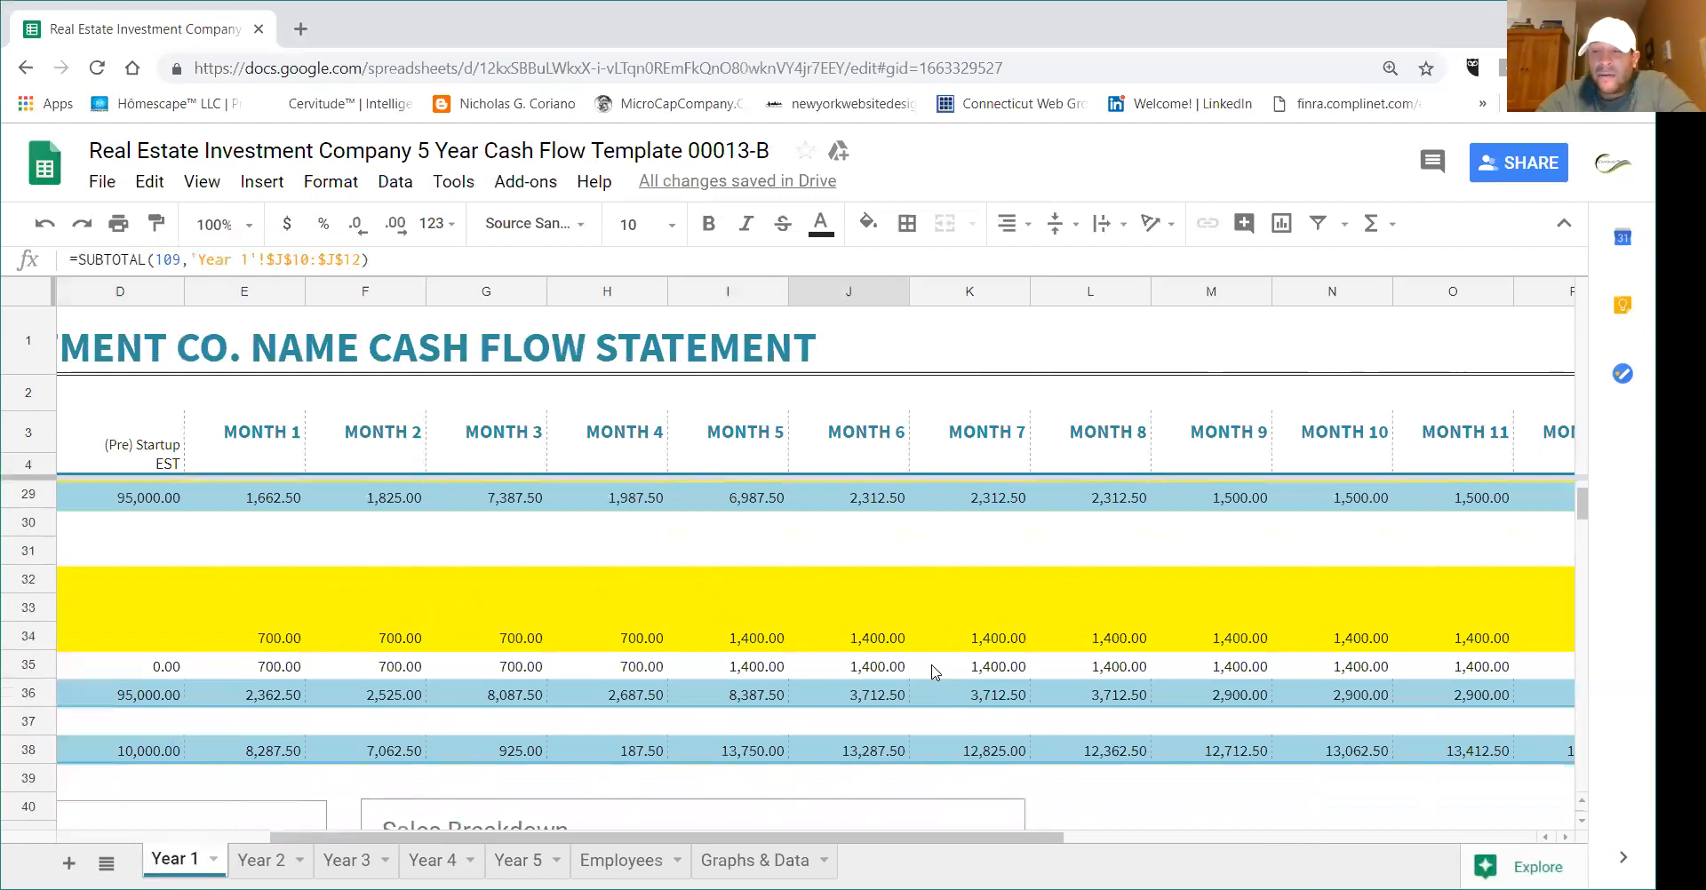
pyautogui.scroll(4, 935, 693)
pyautogui.scroll(-1, 935, 693)
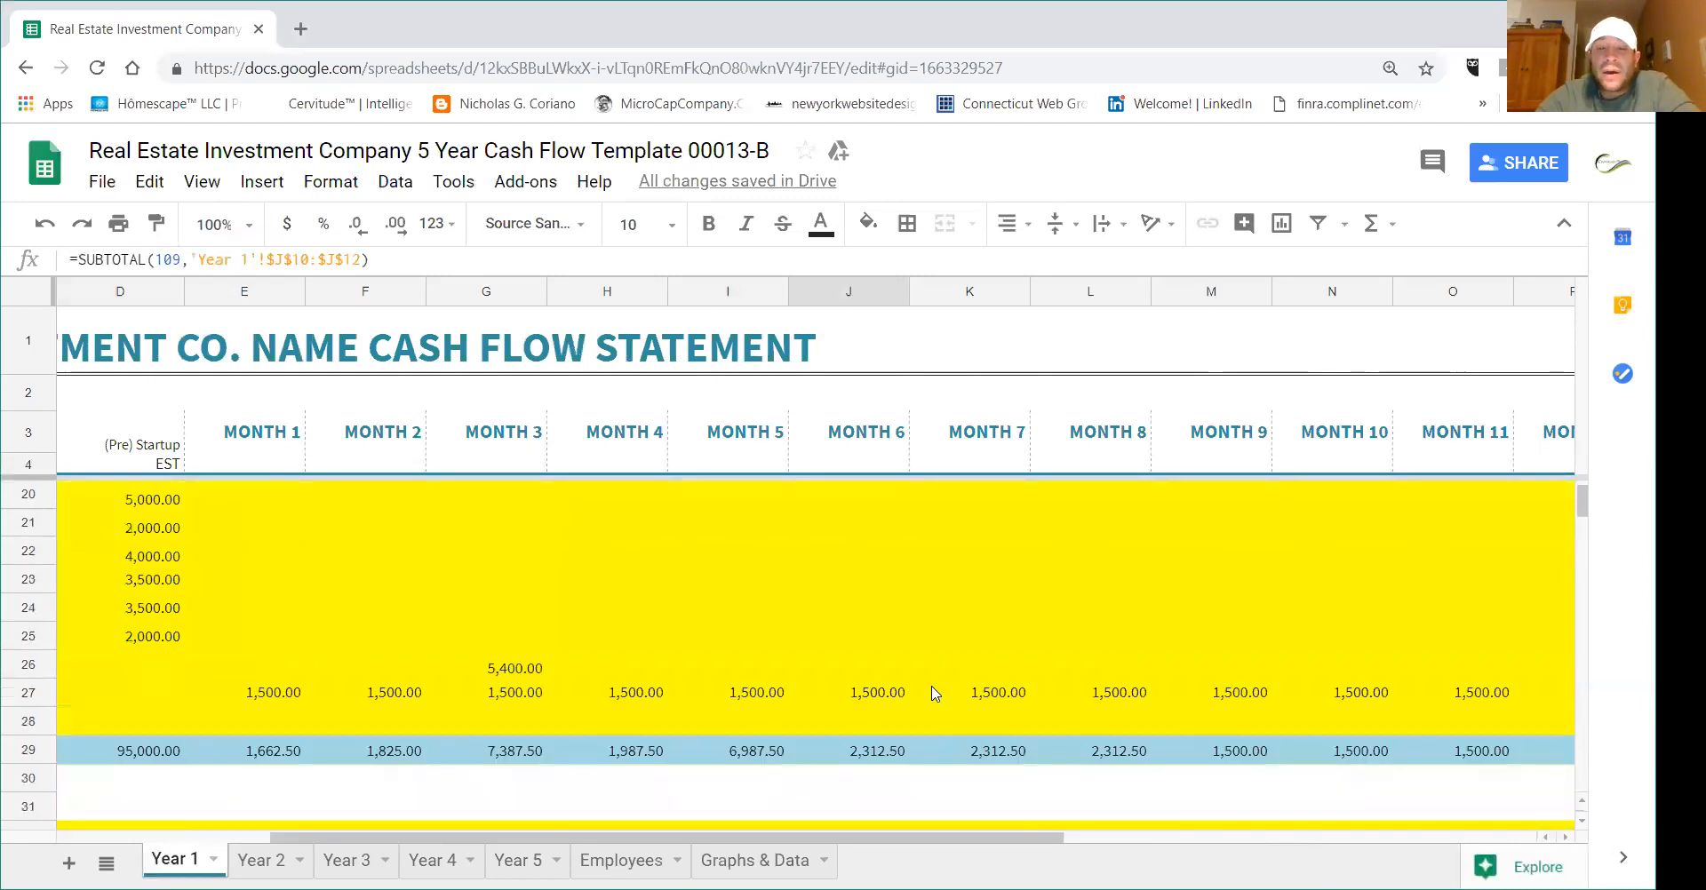
pyautogui.scroll(3, 1051, 691)
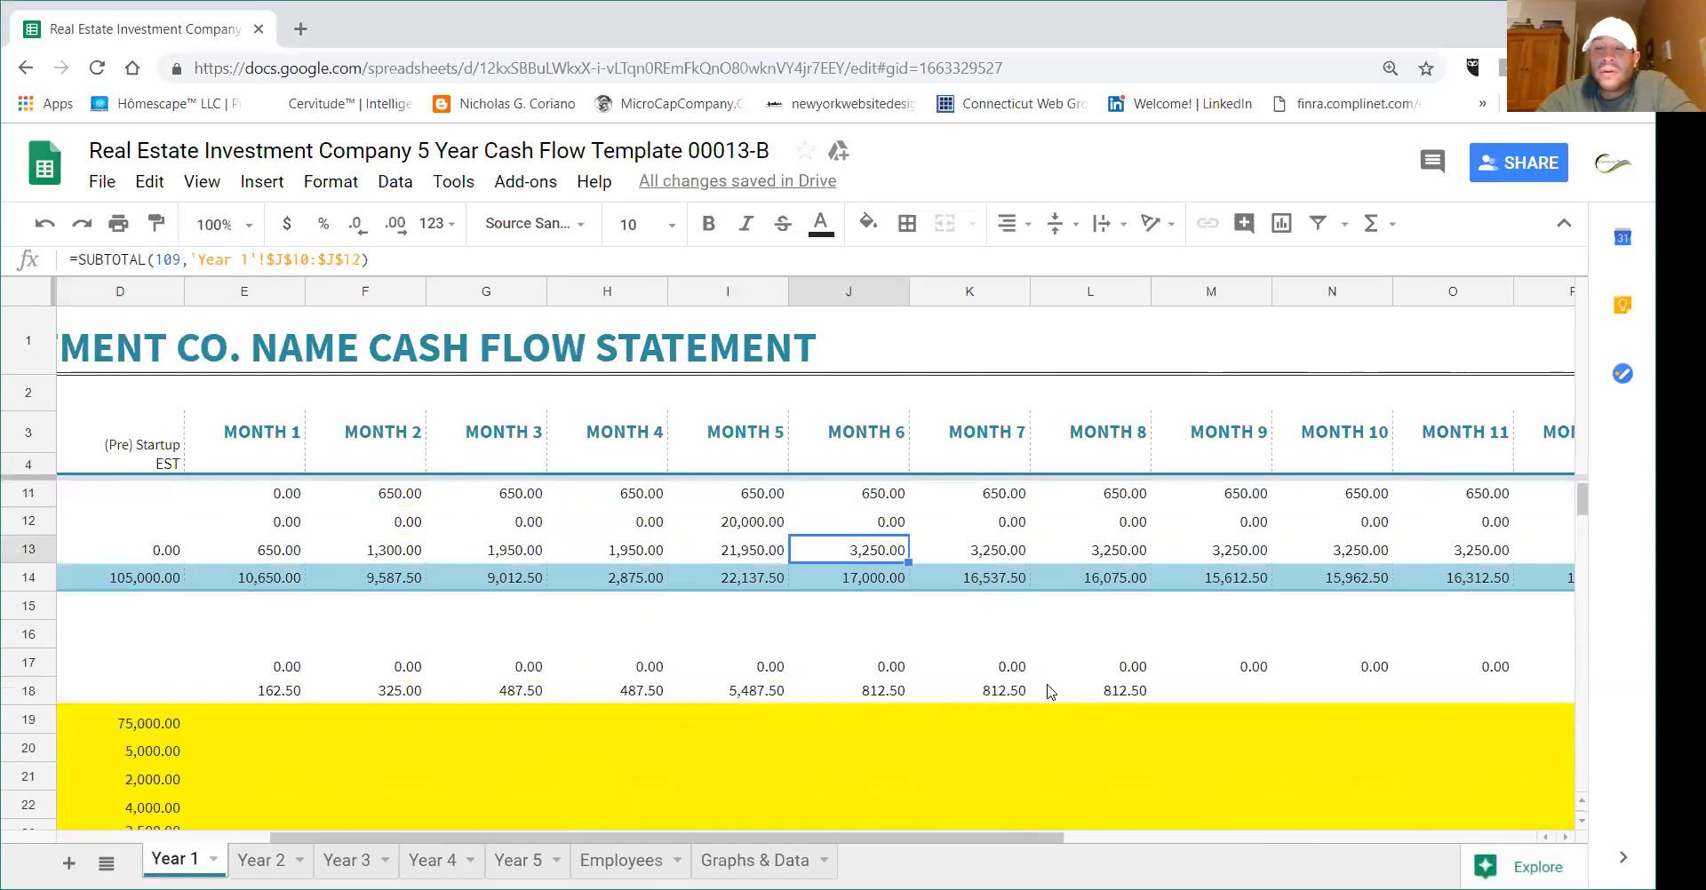
# - Compare the Month 8 receipts total with the Month 8 total cash paid out
pyautogui.click(1122, 444)
pyautogui.scroll(-1, 1158, 607)
pyautogui.scroll(1, 1158, 607)
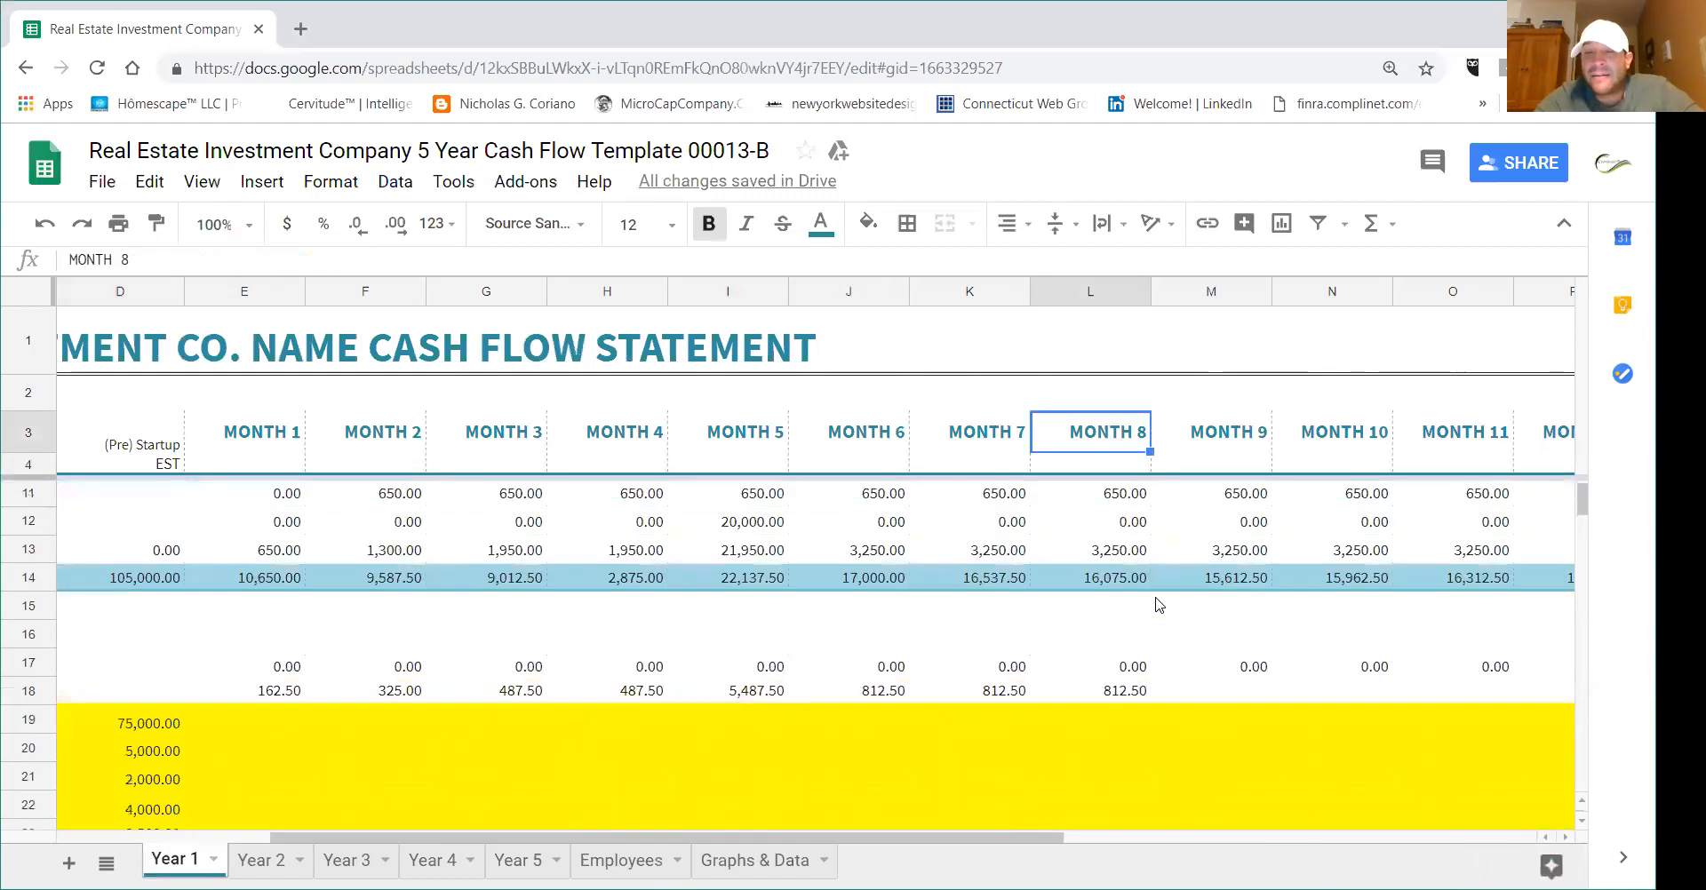
pyautogui.click(1142, 562)
pyautogui.scroll(-7, 1173, 622)
pyautogui.scroll(-2, 1182, 631)
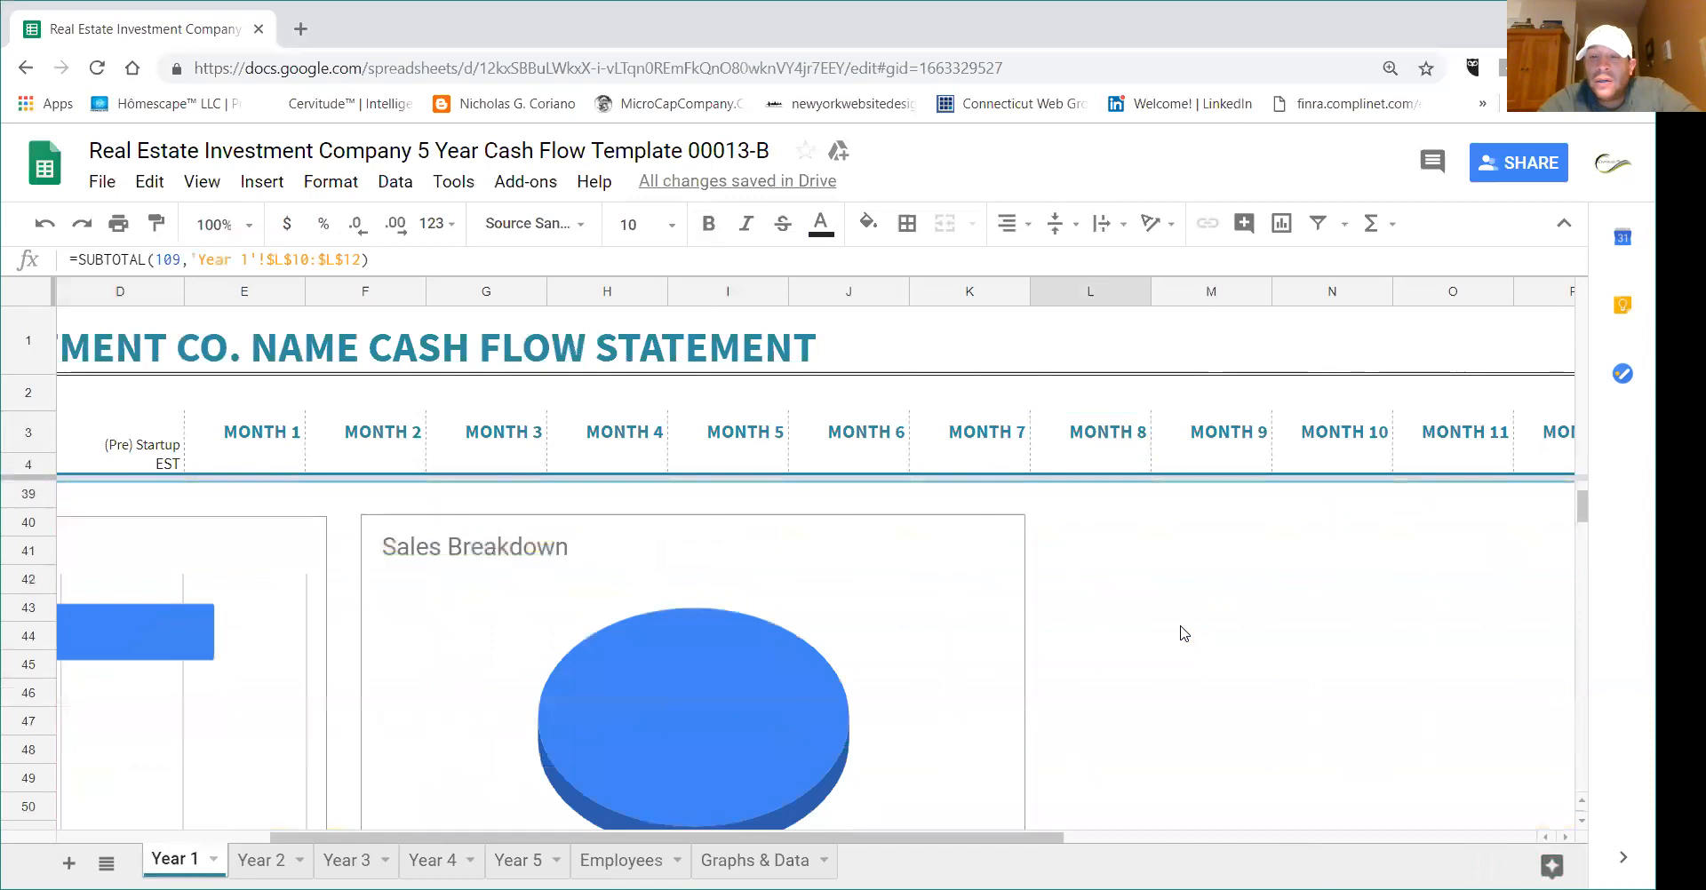
pyautogui.scroll(3, 1182, 631)
pyautogui.click(1135, 673)
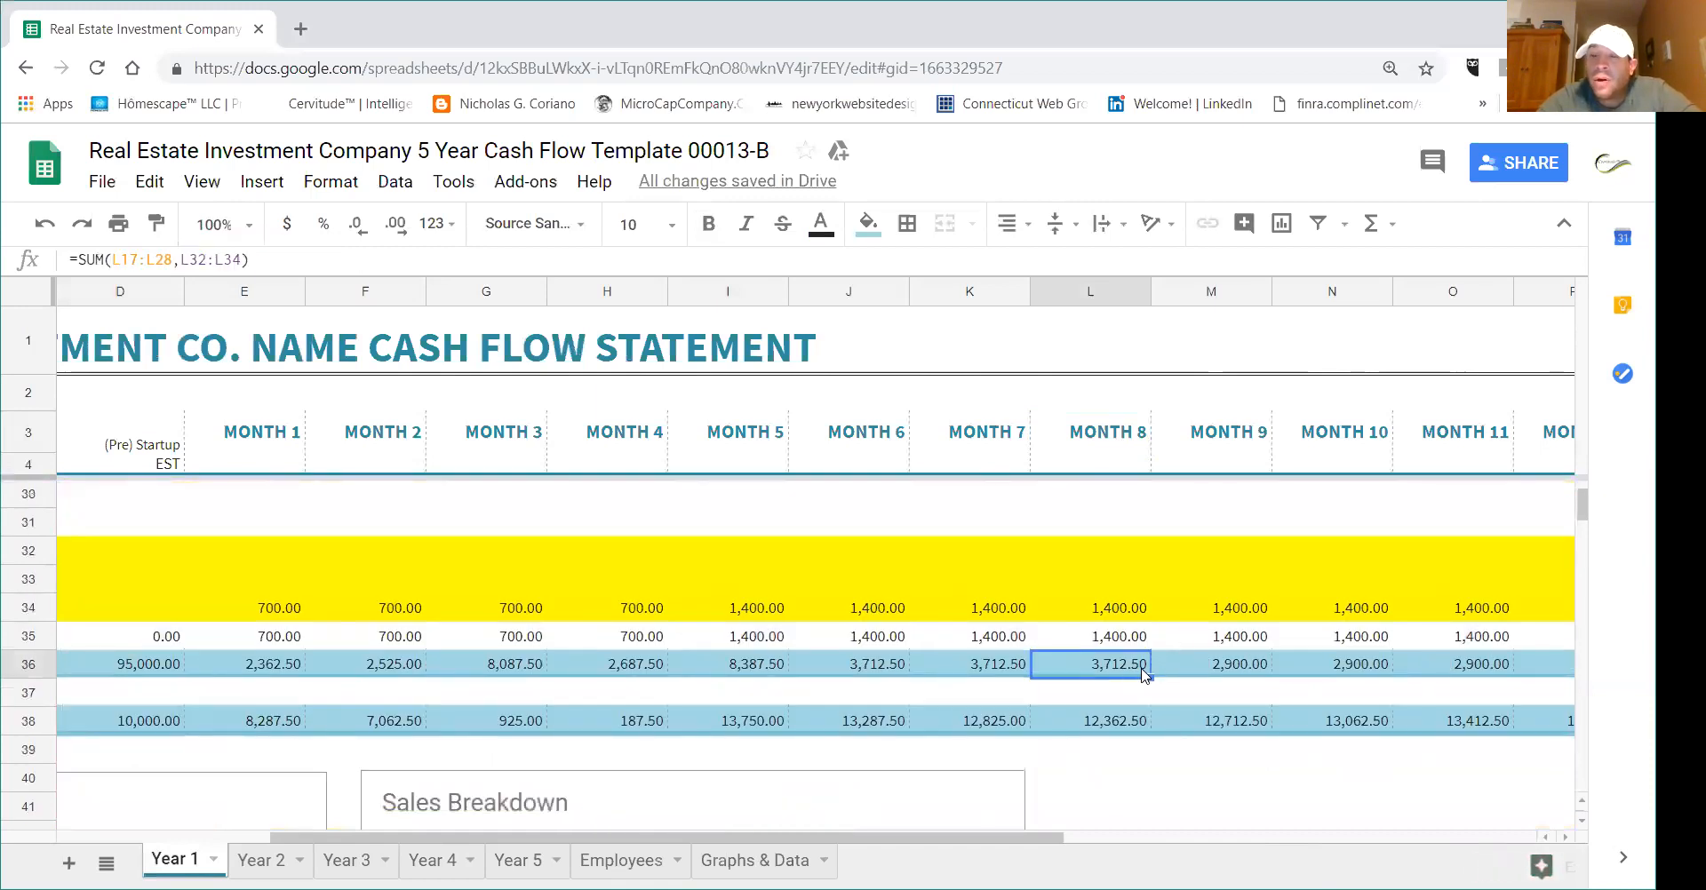
# - Check the formula behind the Month 8 Marketing cost and examine the Marketing row through Month 12
pyautogui.scroll(5, 1147, 676)
pyautogui.scroll(-3, 1146, 676)
pyautogui.scroll(3, 1155, 677)
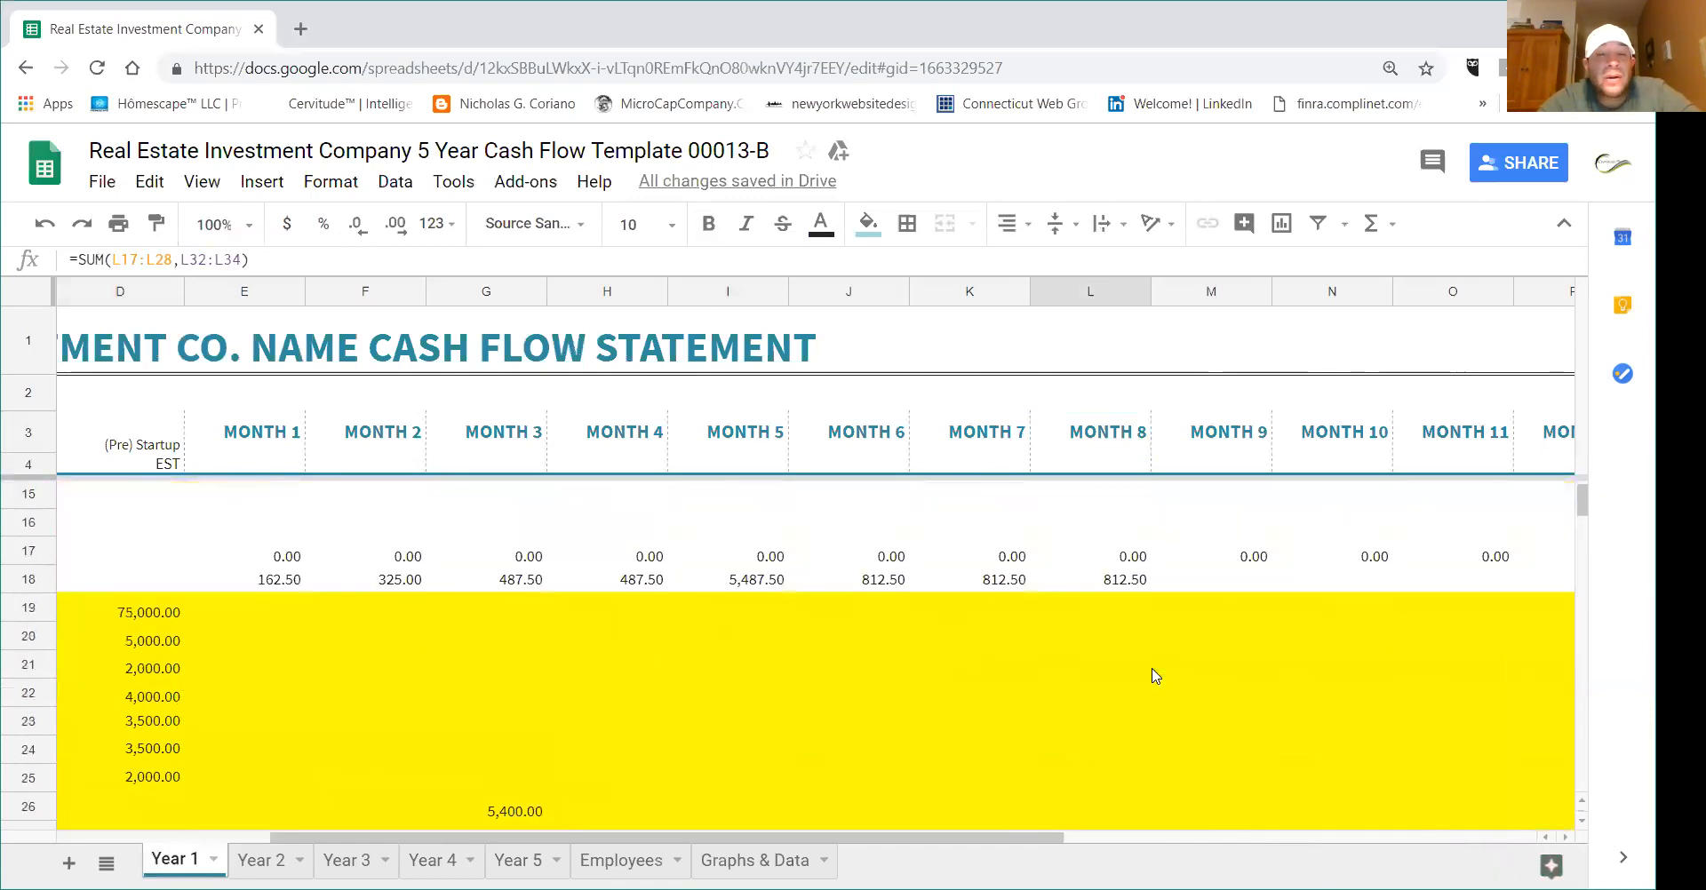
pyautogui.scroll(1, 1156, 676)
pyautogui.click(1125, 666)
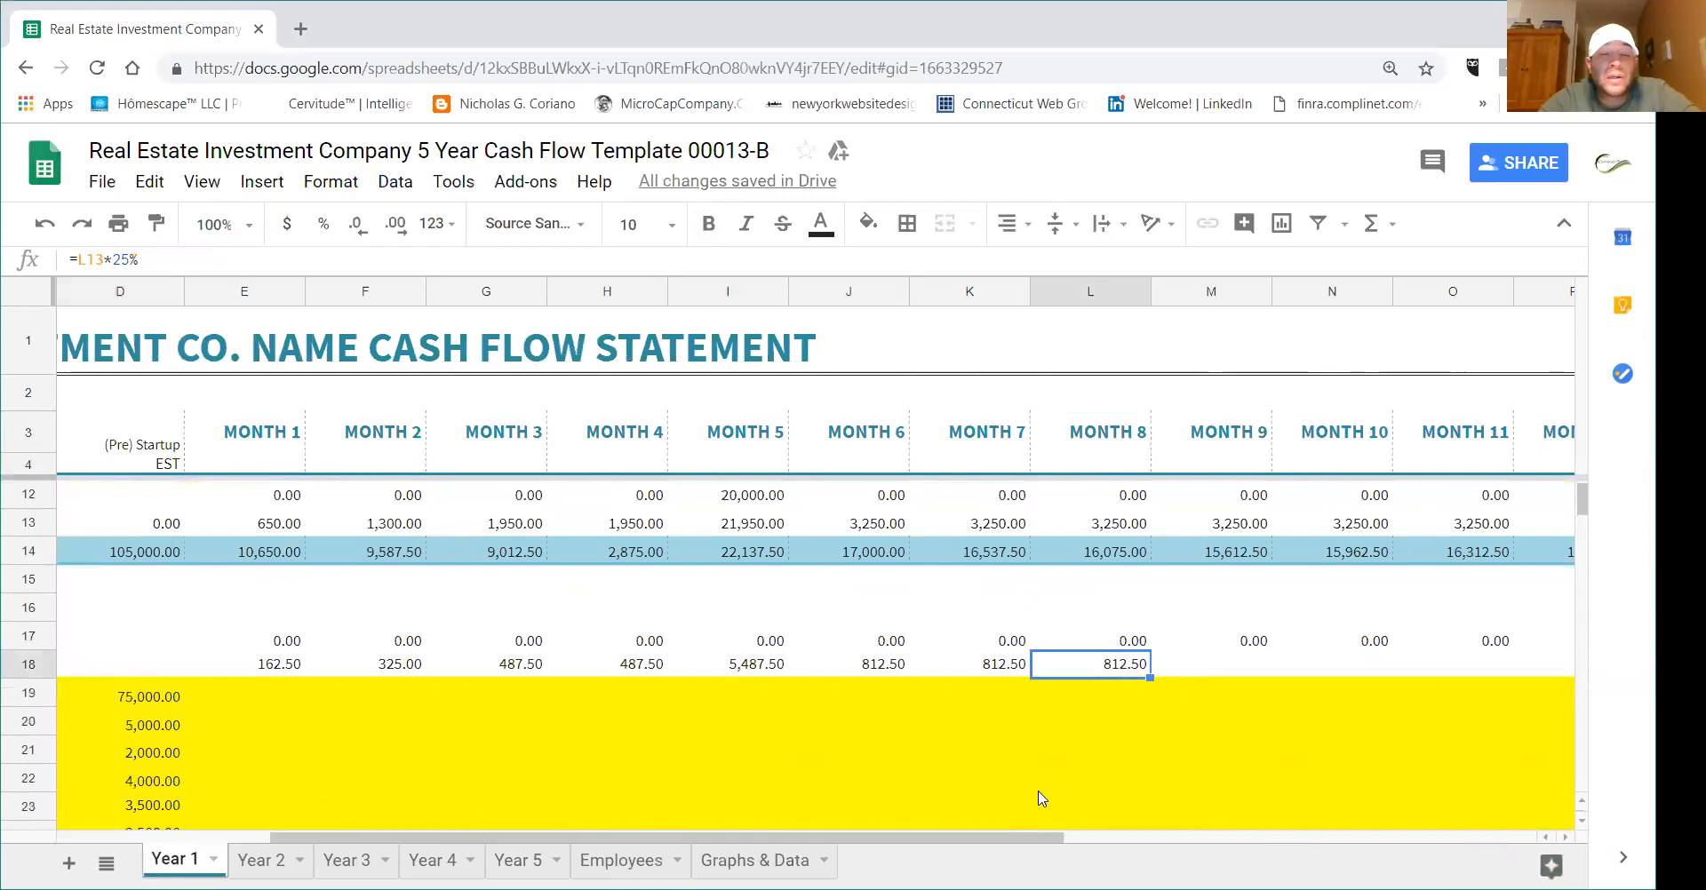
pyautogui.moveTo(987, 837); pyautogui.dragTo(835, 837)
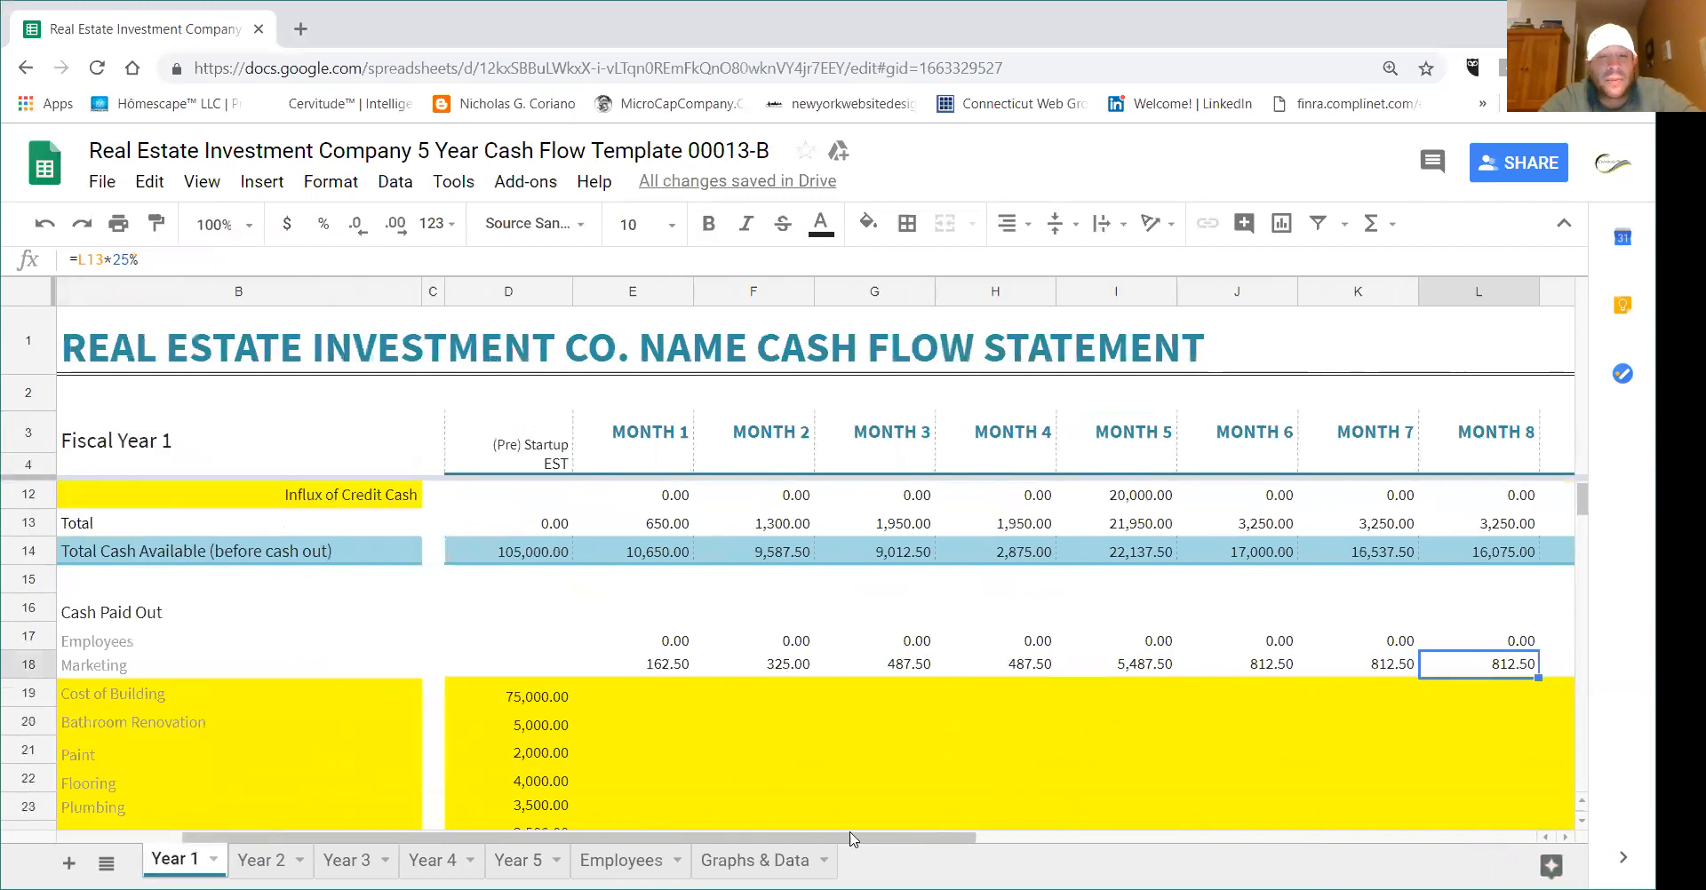
pyautogui.click(29, 665)
pyautogui.moveTo(846, 840); pyautogui.dragTo(1138, 840)
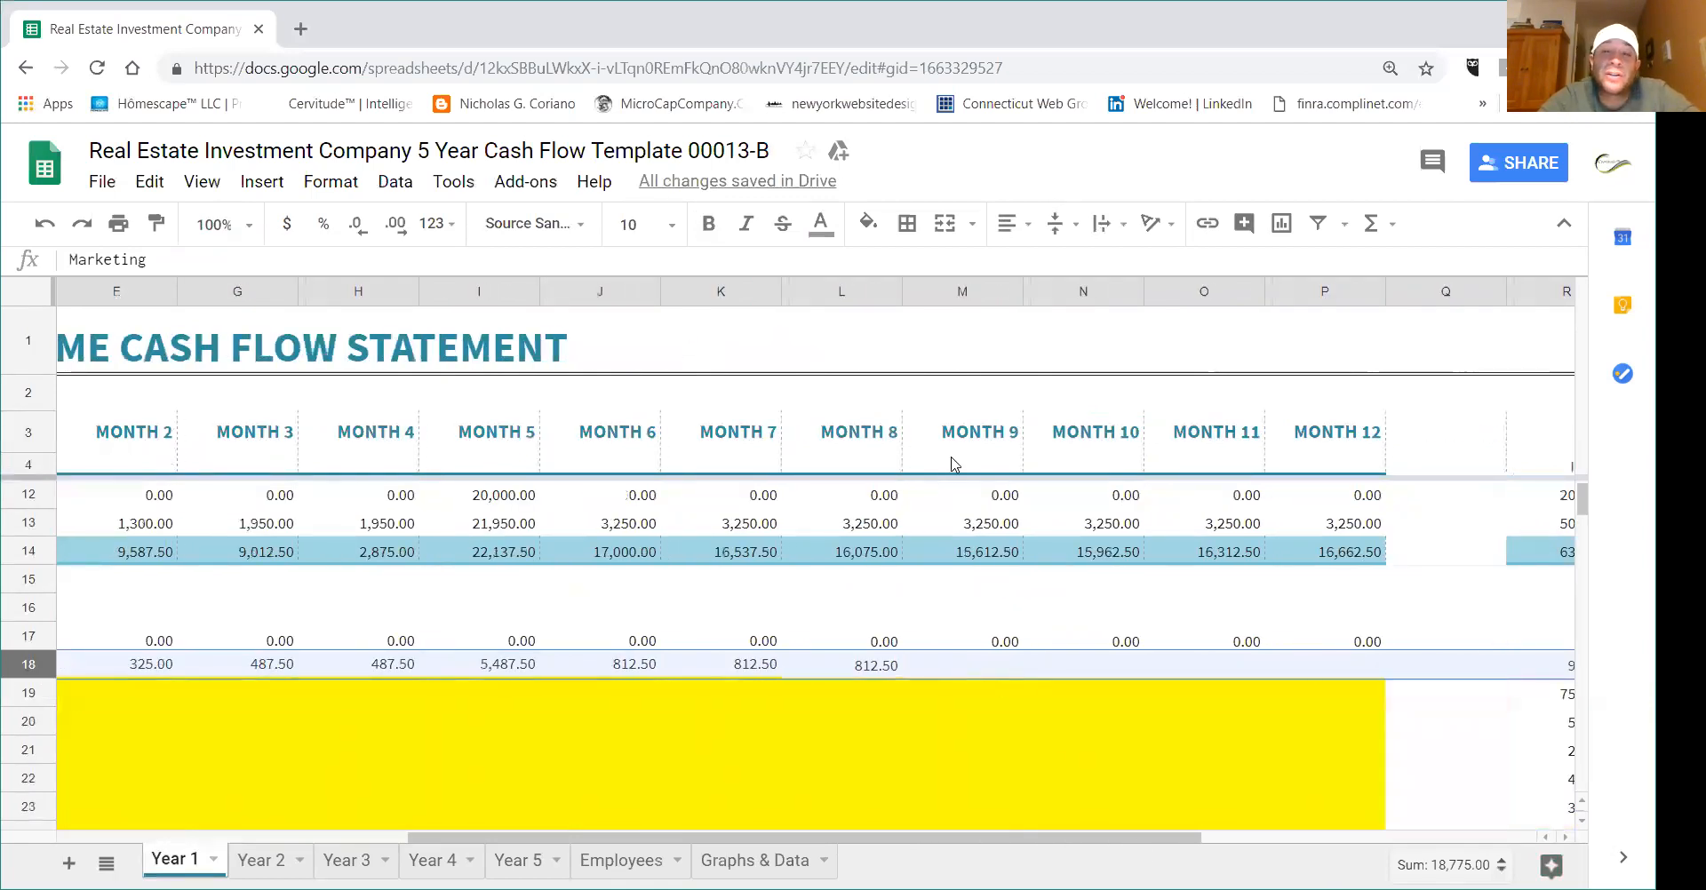
# - Compare the Month 9 receipts total with its total cash paid out and examine the surrounding monthly figures
pyautogui.click(955, 457)
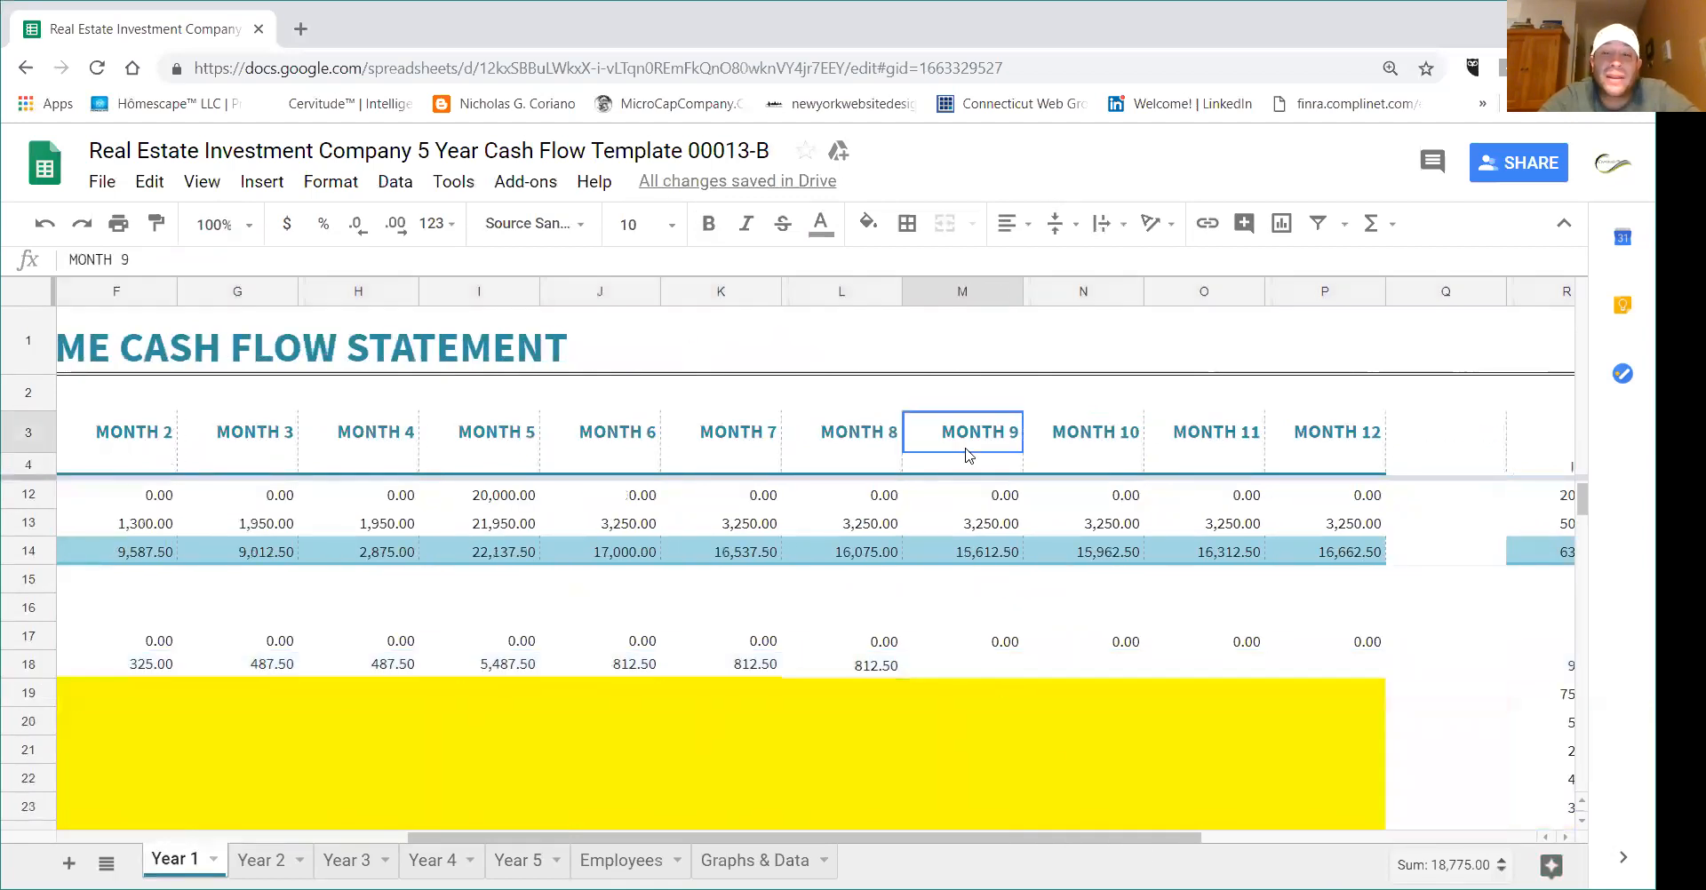
pyautogui.click(1001, 526)
pyautogui.scroll(-4, 1025, 619)
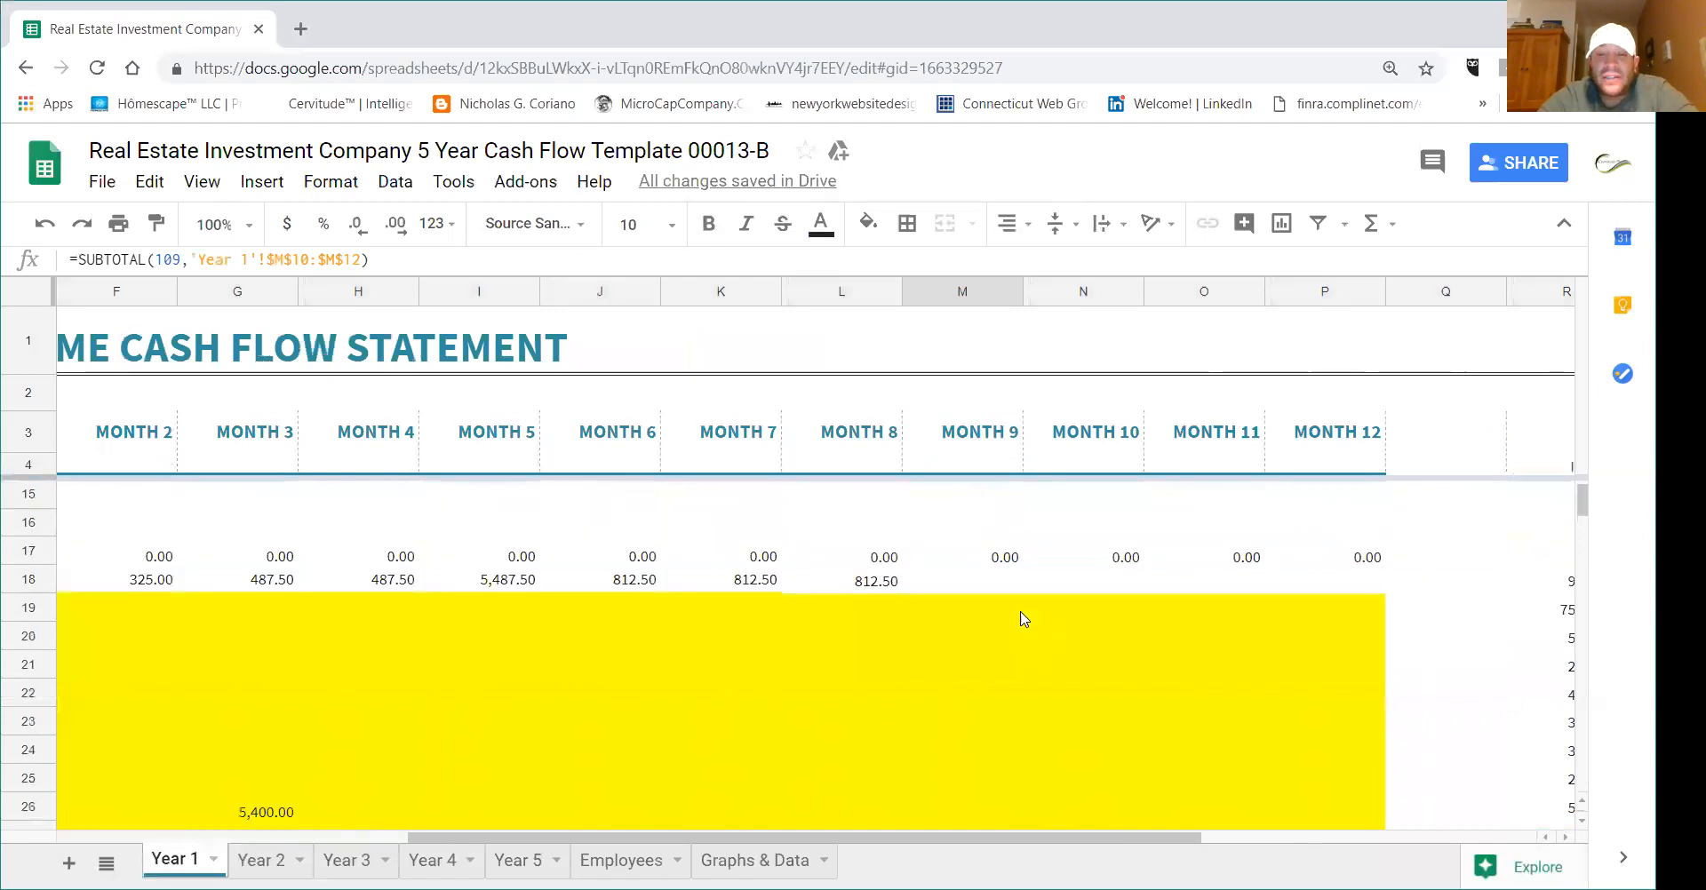
pyautogui.scroll(-2, 1025, 620)
pyautogui.click(1013, 667)
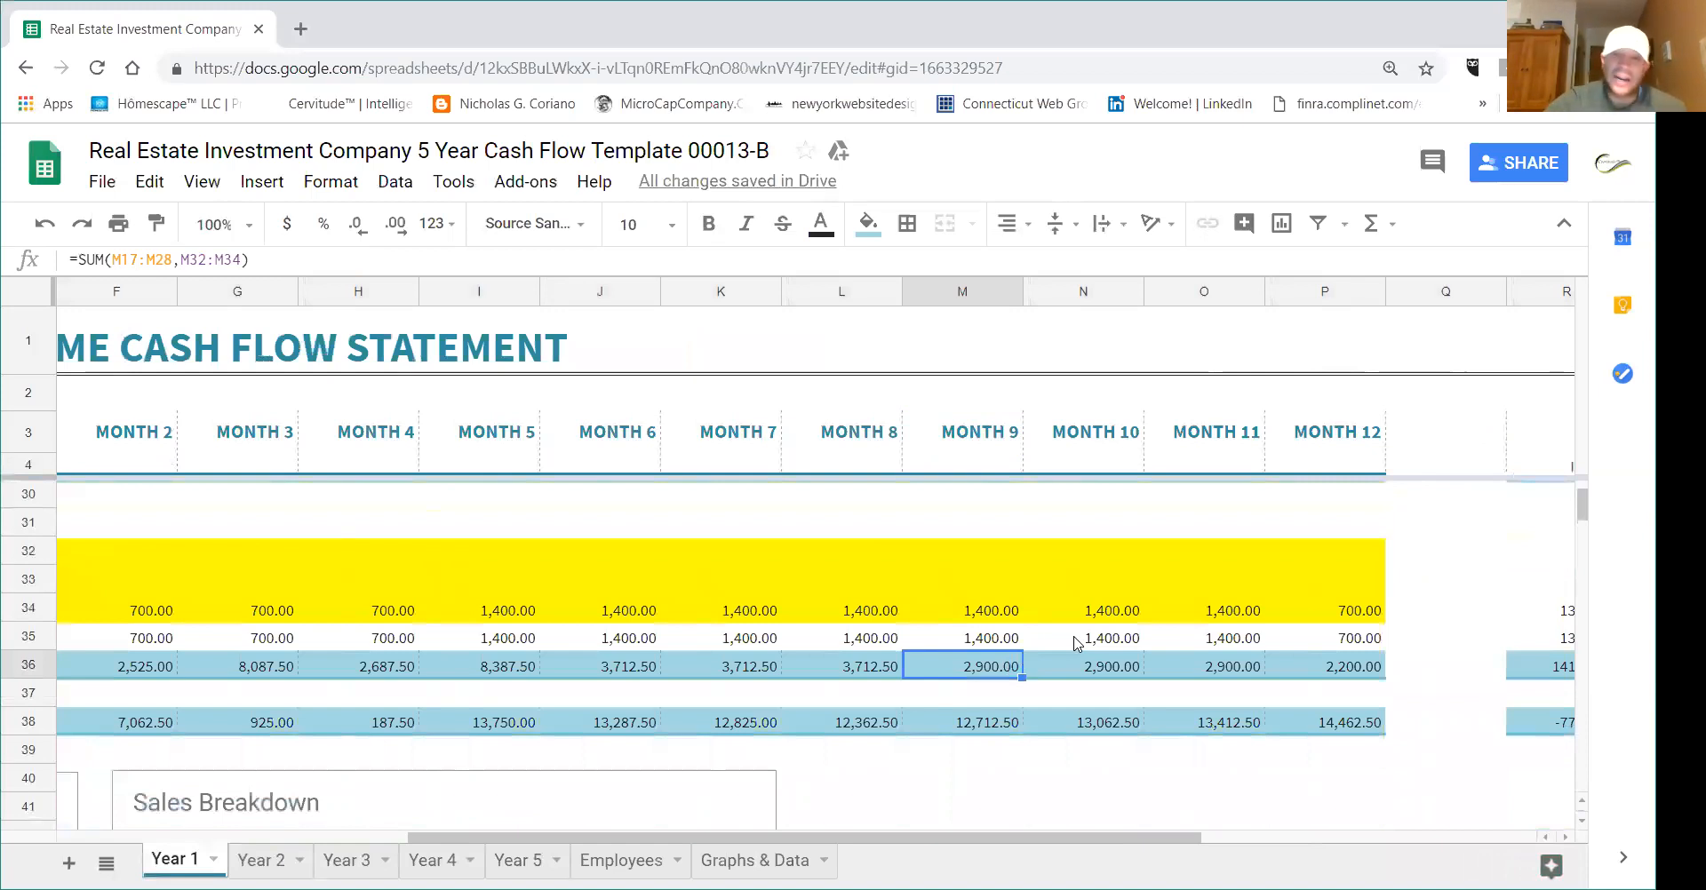
pyautogui.scroll(8, 1076, 644)
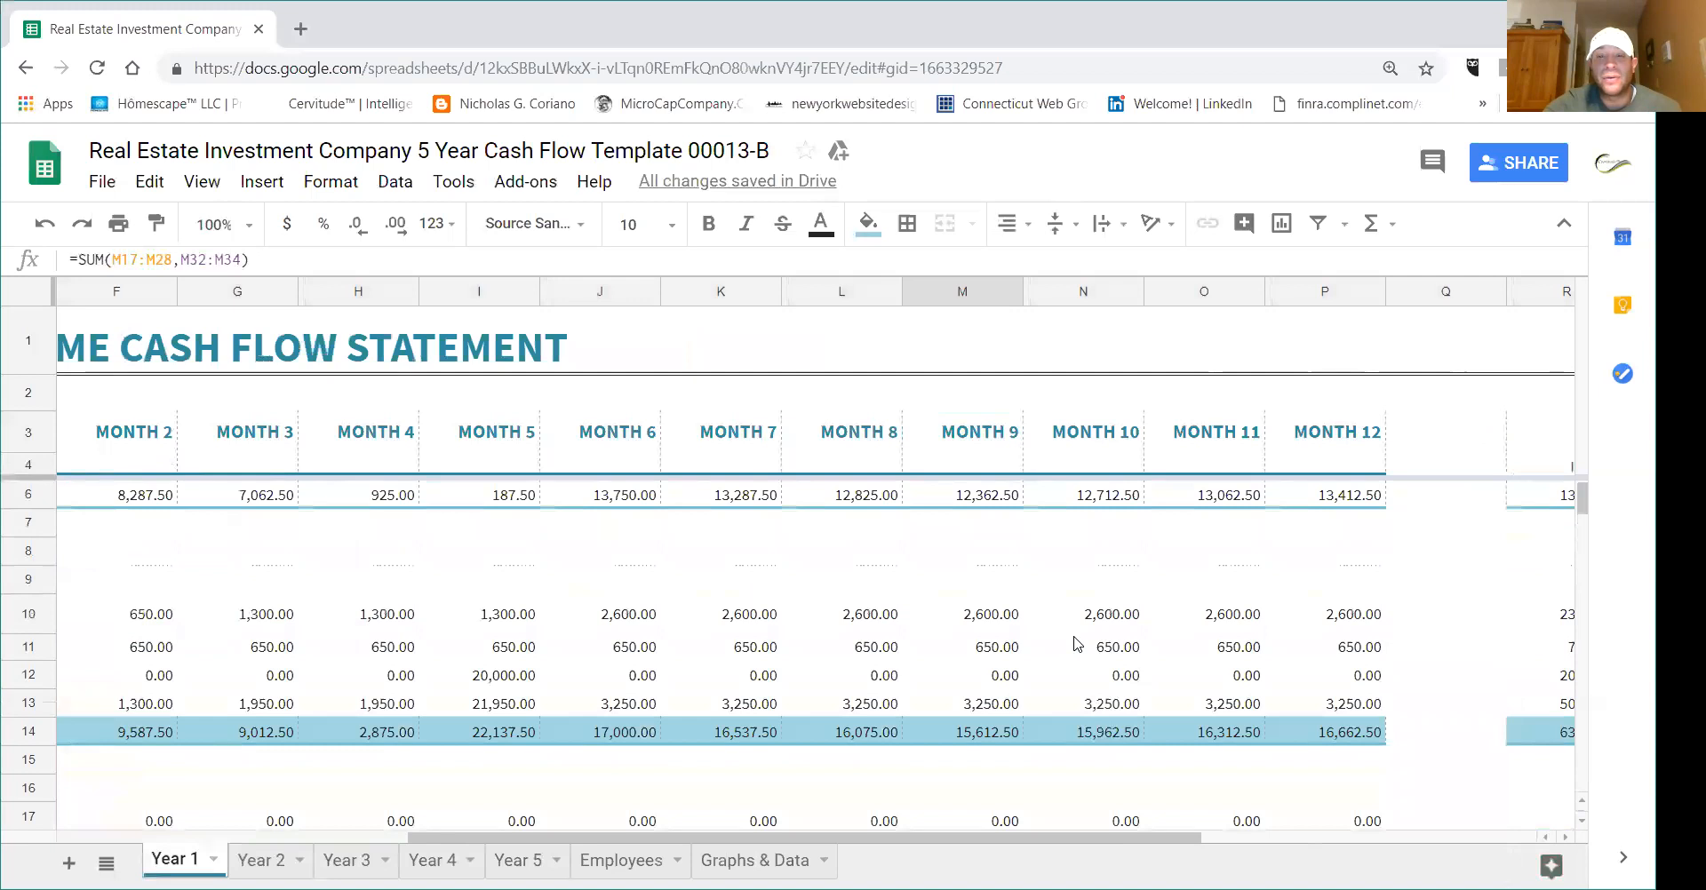
pyautogui.scroll(-6, 1076, 643)
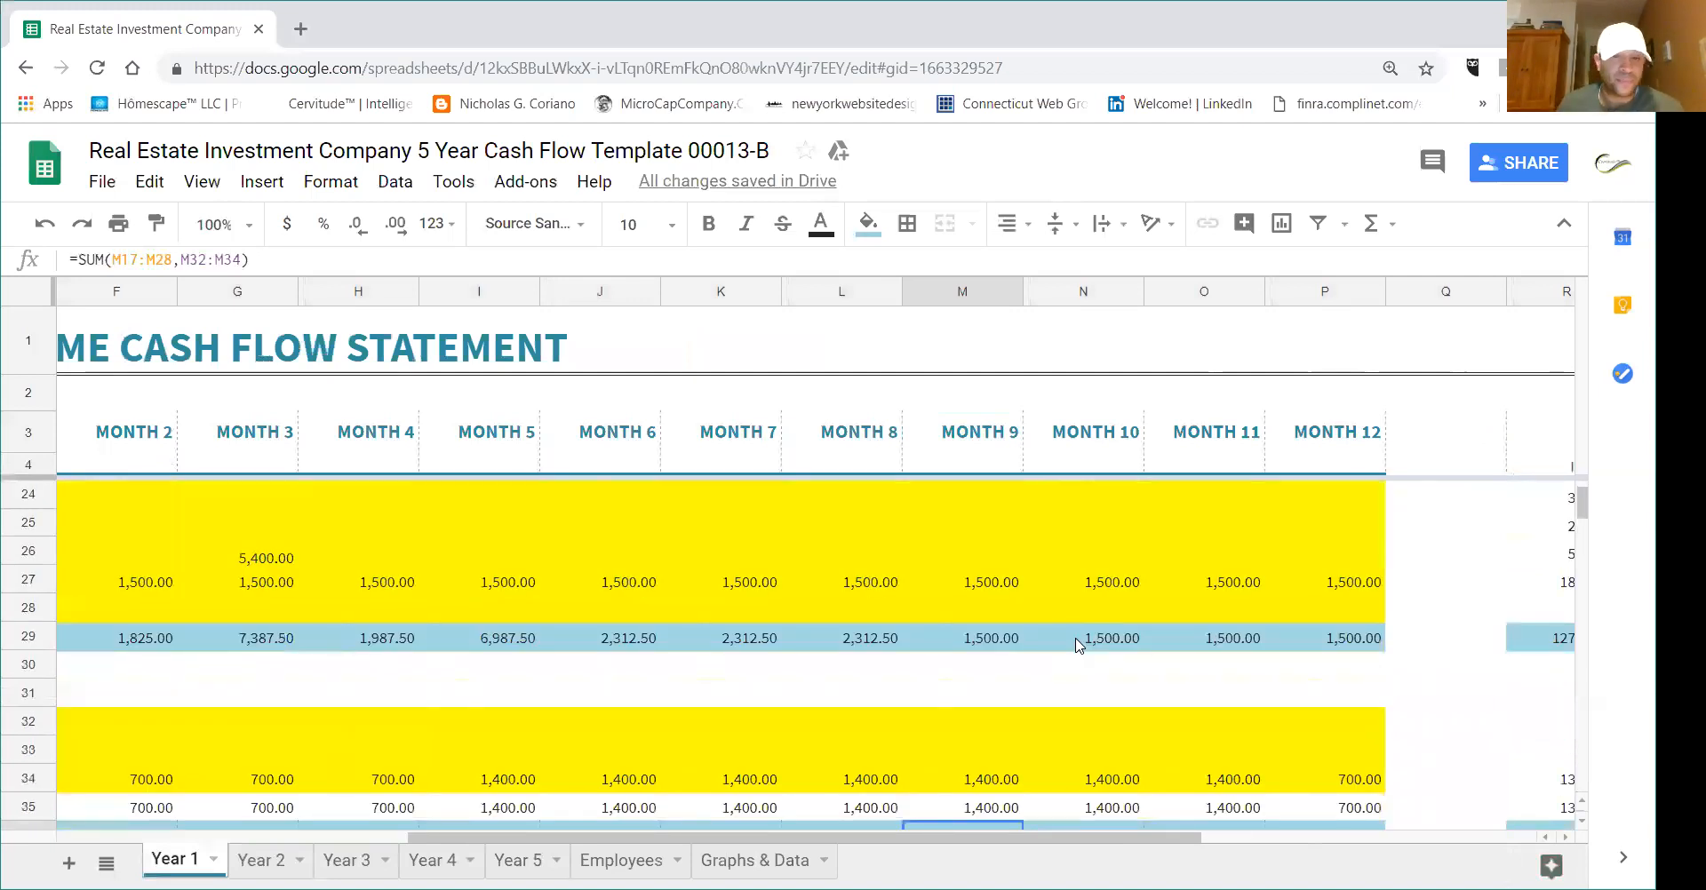
# - Examine the Yearly Expenses and Five Year Revenue Projections charts on the Graphs & Data sheet
pyautogui.click(752, 861)
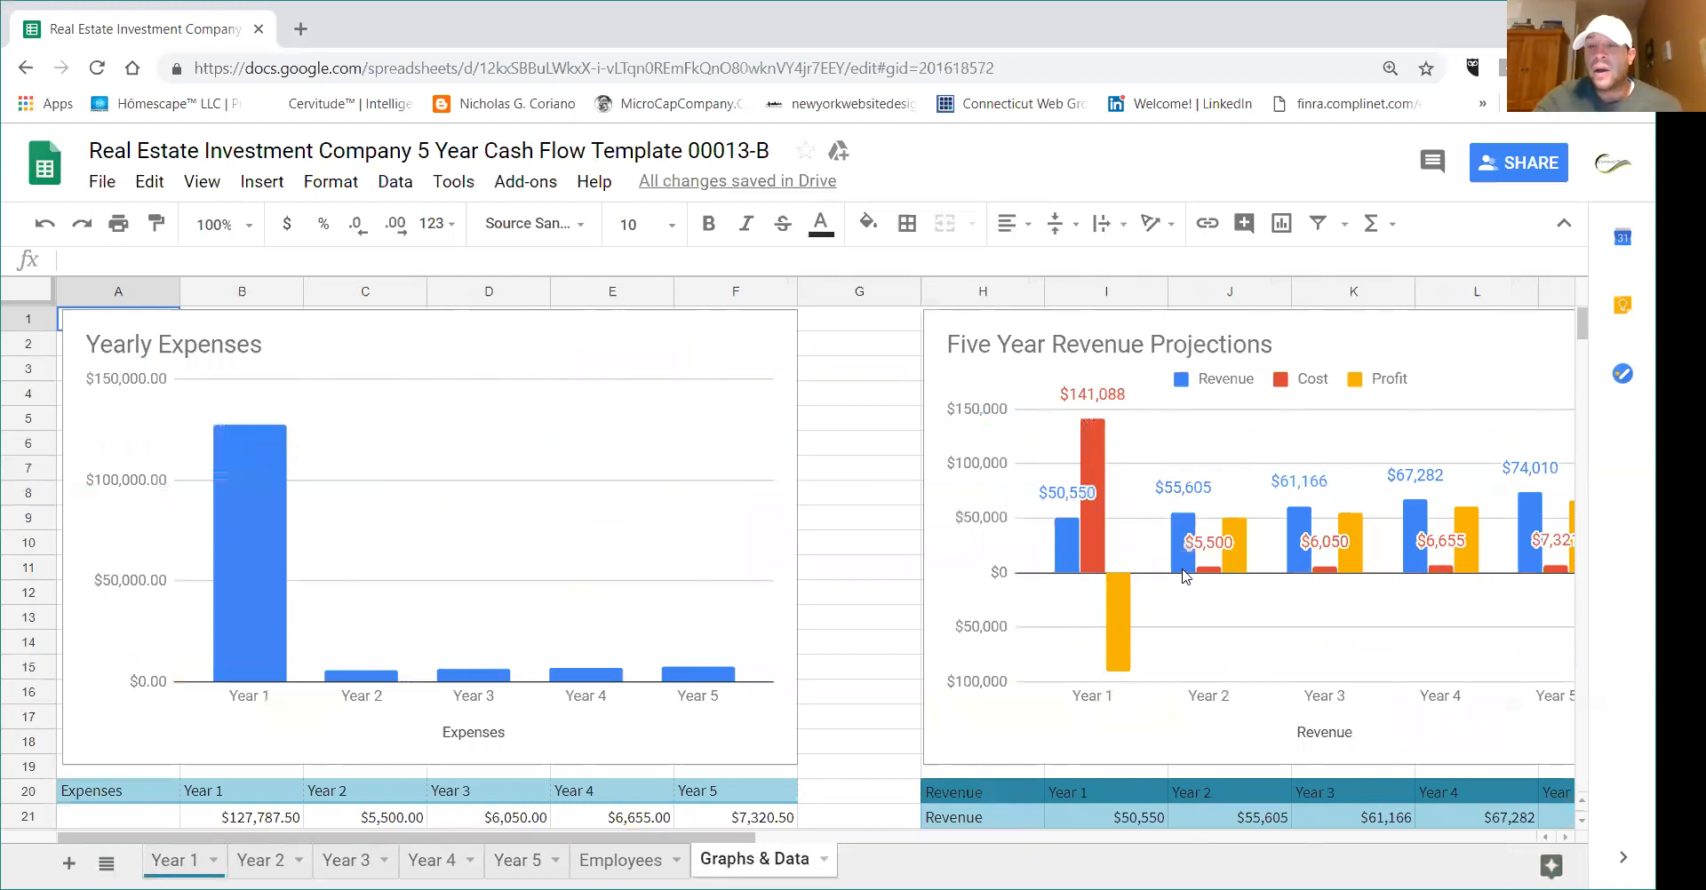
pyautogui.moveTo(753, 840); pyautogui.dragTo(871, 849)
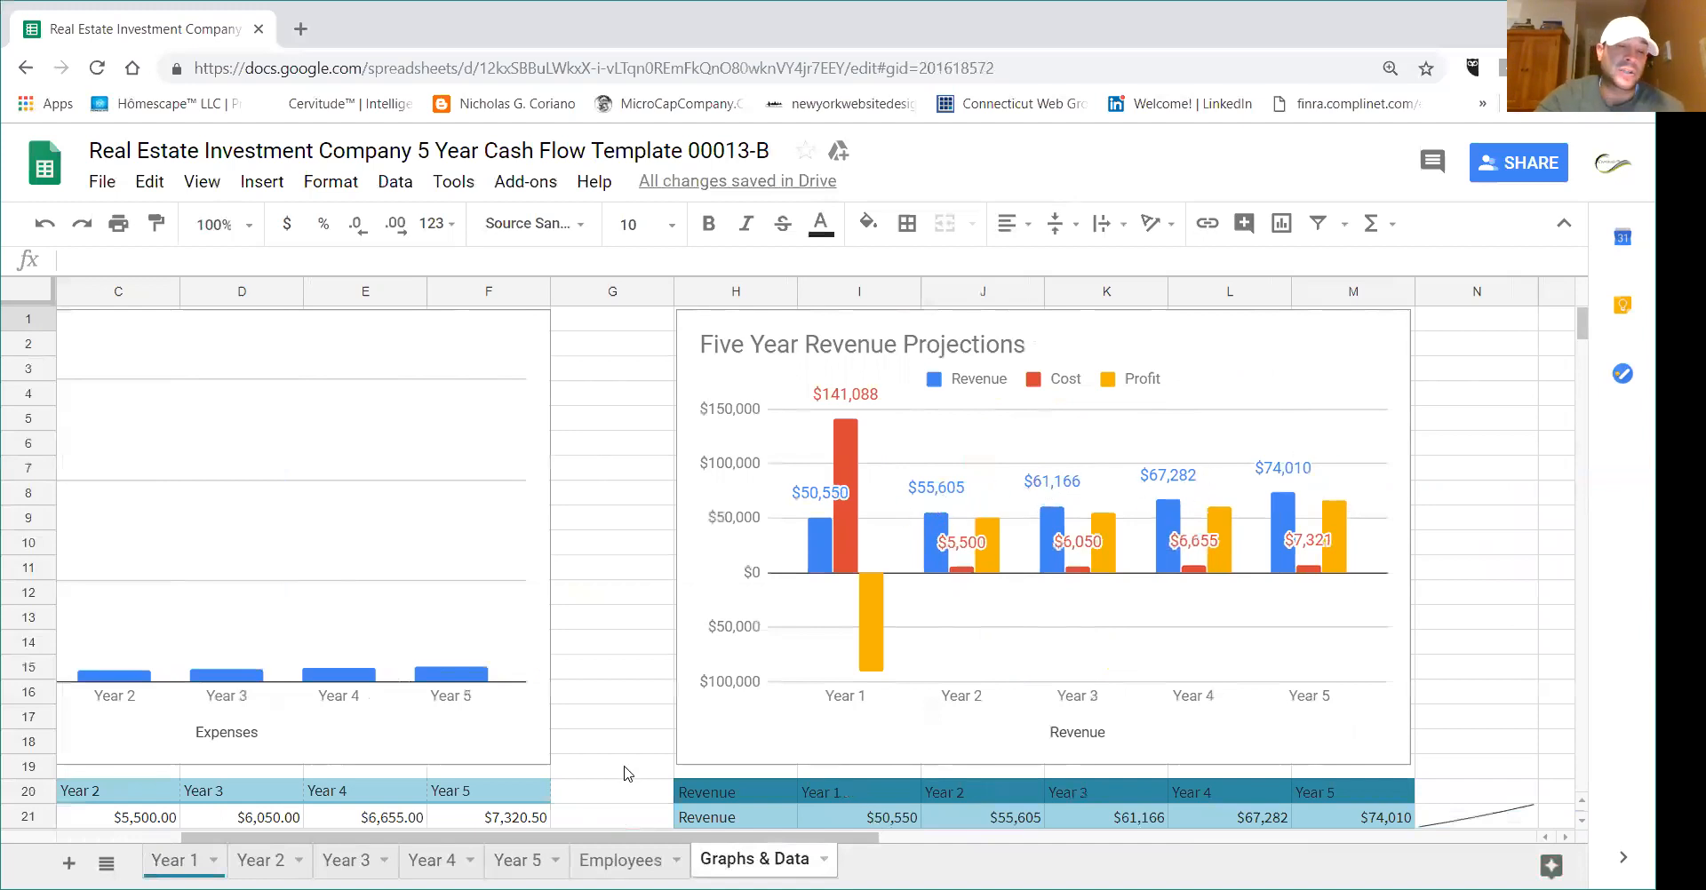
# - On the Year 1 sheet, set the pre-startup Bathroom Renovation cost to 4000
pyautogui.click(189, 856)
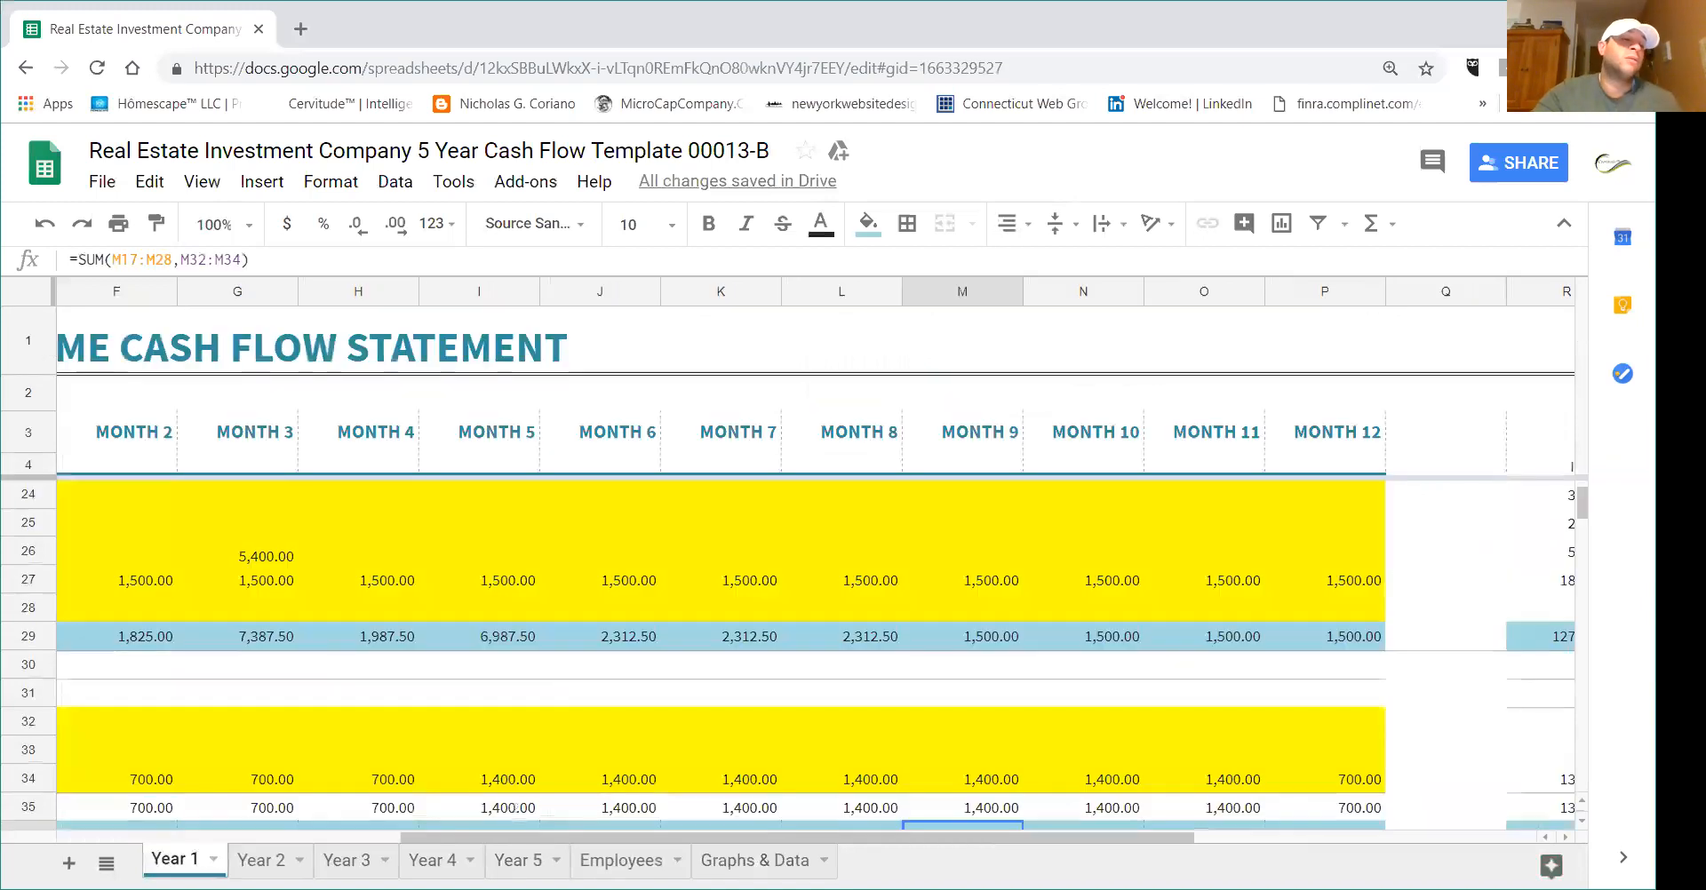
pyautogui.click(304, 831)
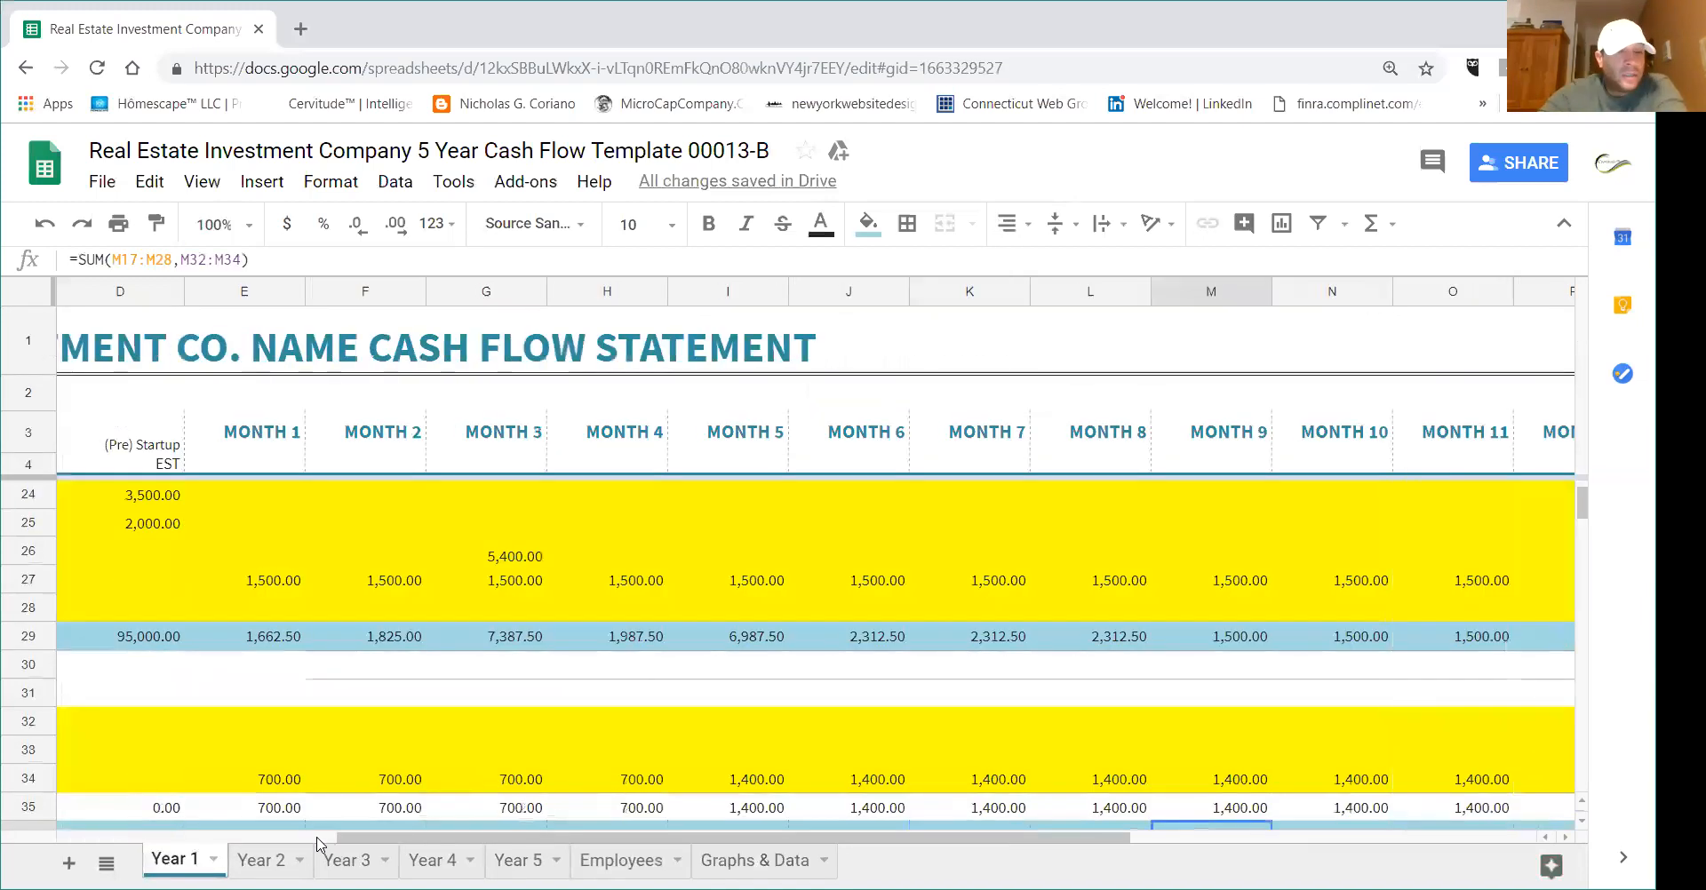
pyautogui.scroll(2, 420, 728)
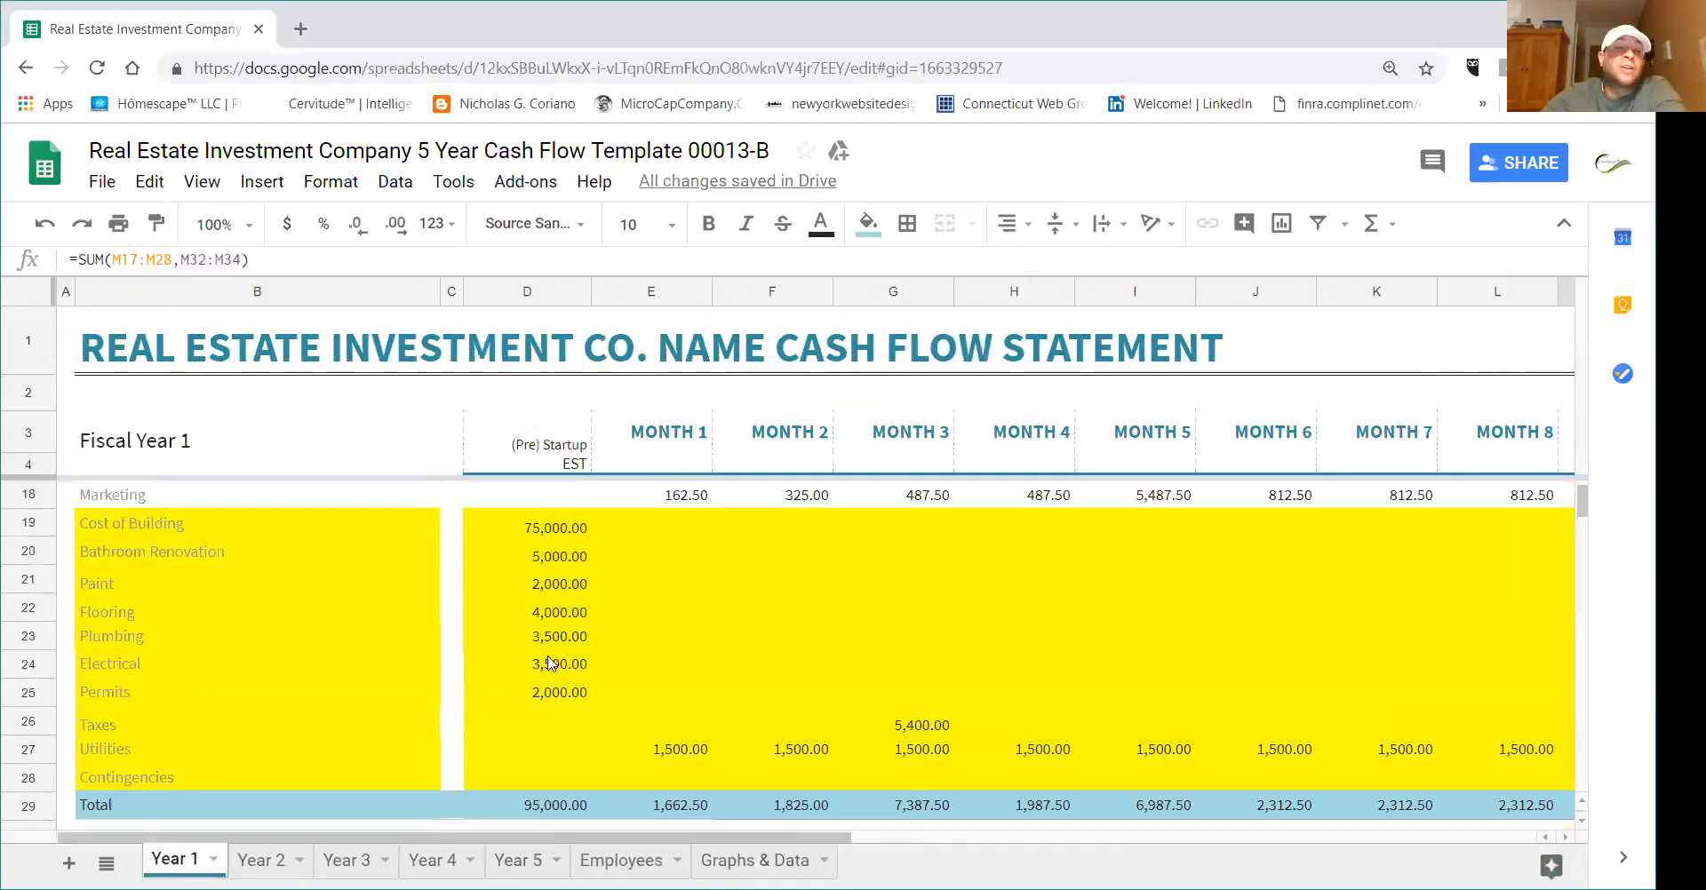
pyautogui.scroll(1, 800, 613)
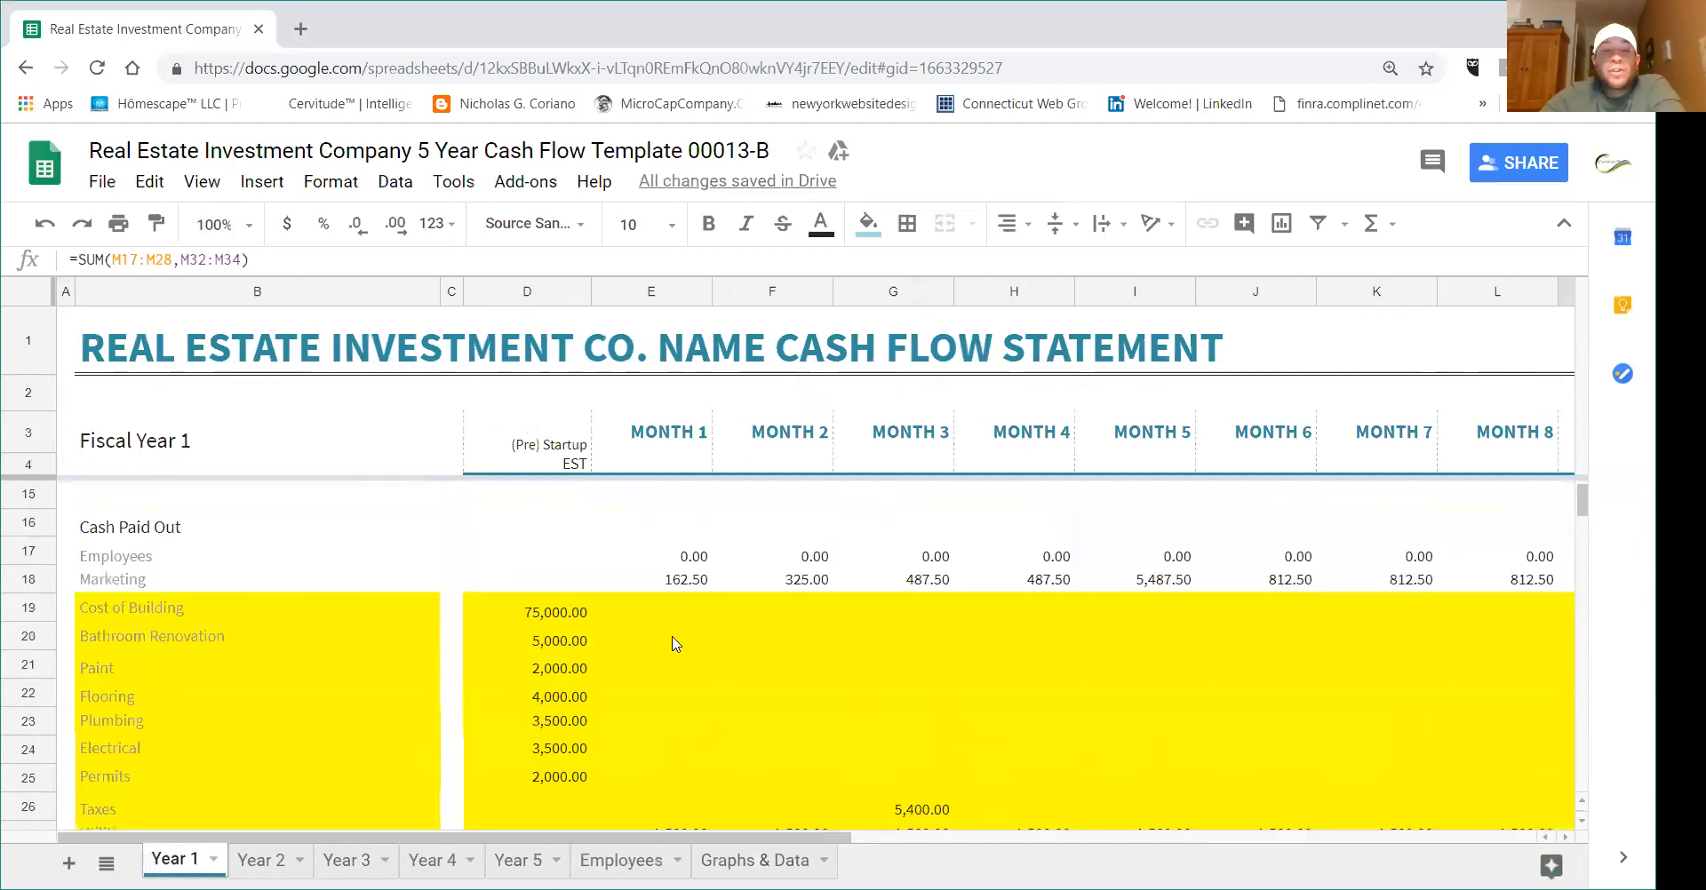
pyautogui.click(565, 646)
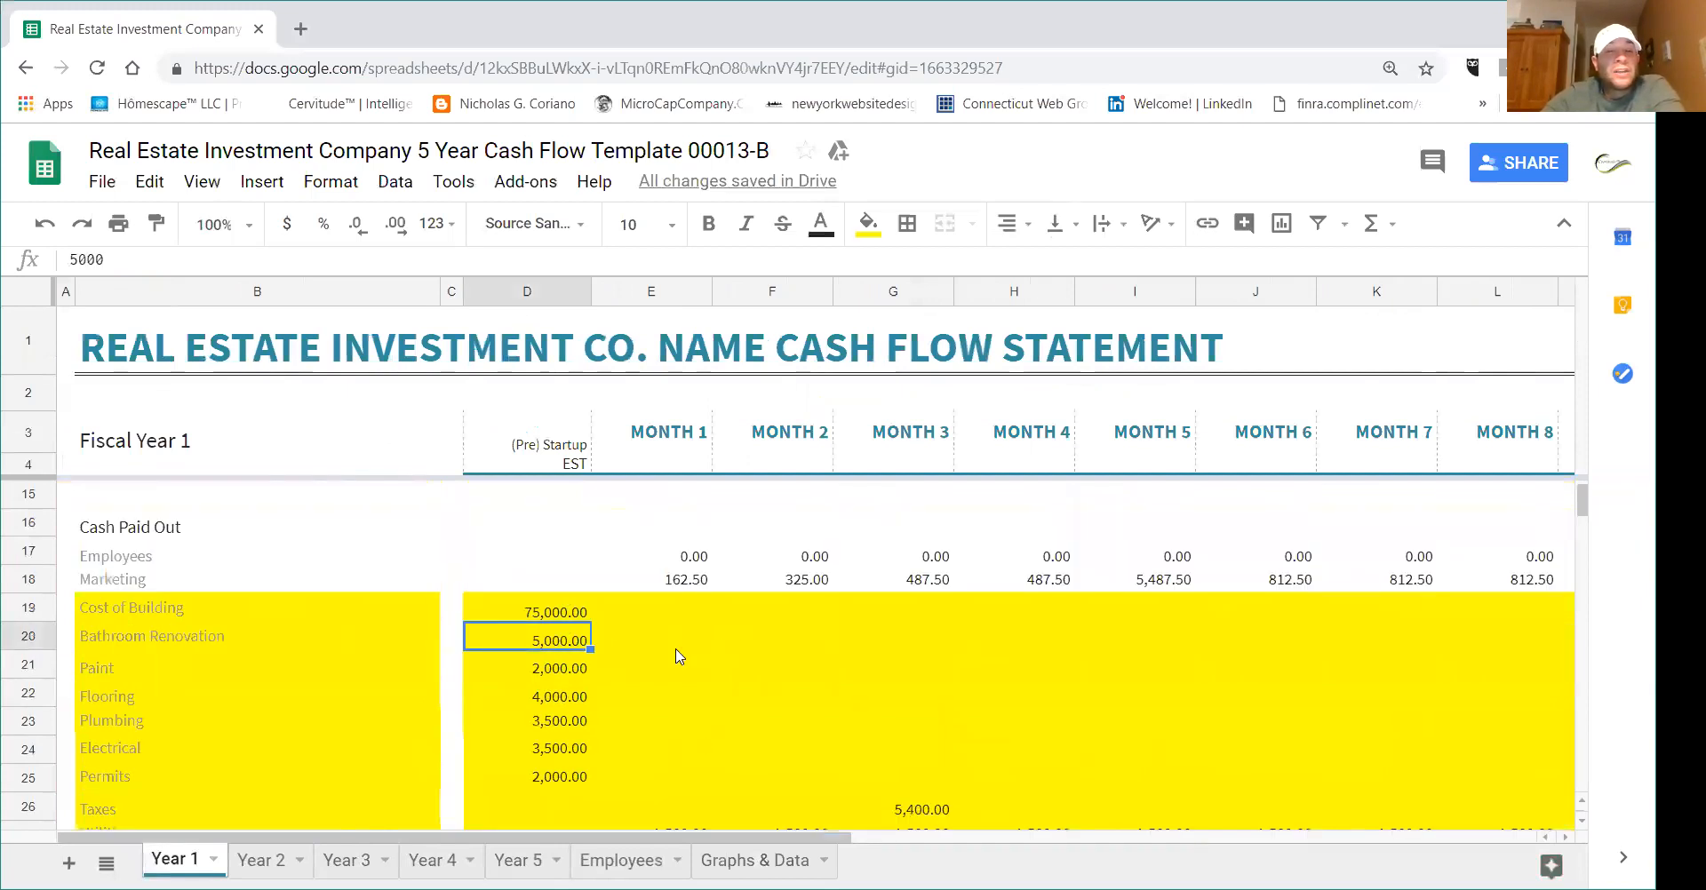
pyautogui.write('4000')
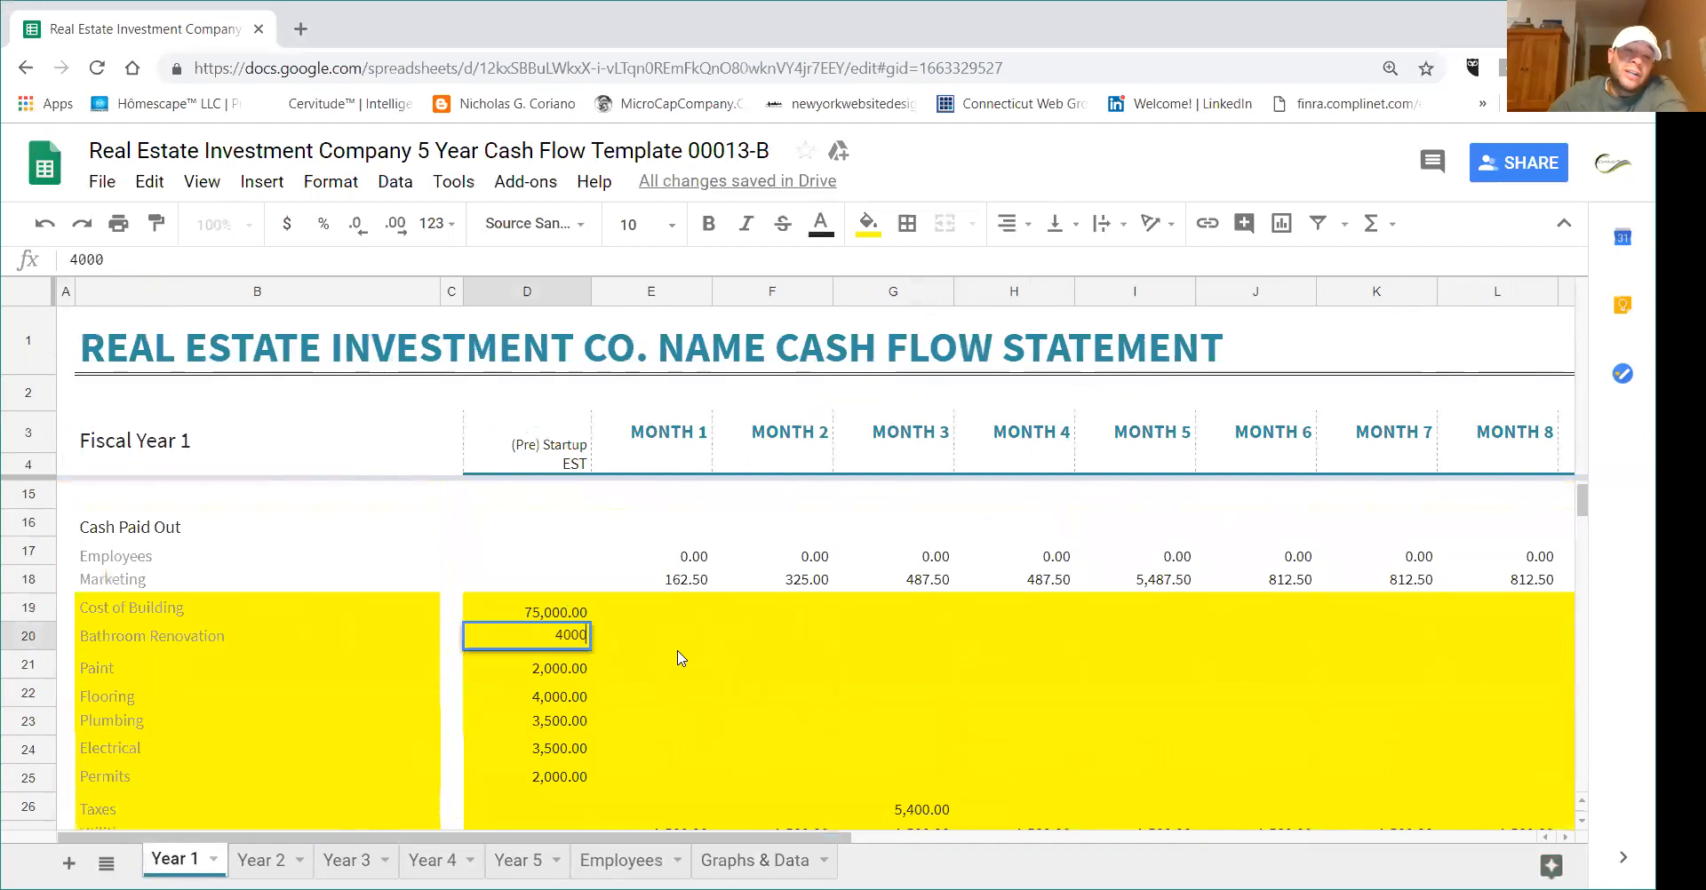
pyautogui.press('Return')
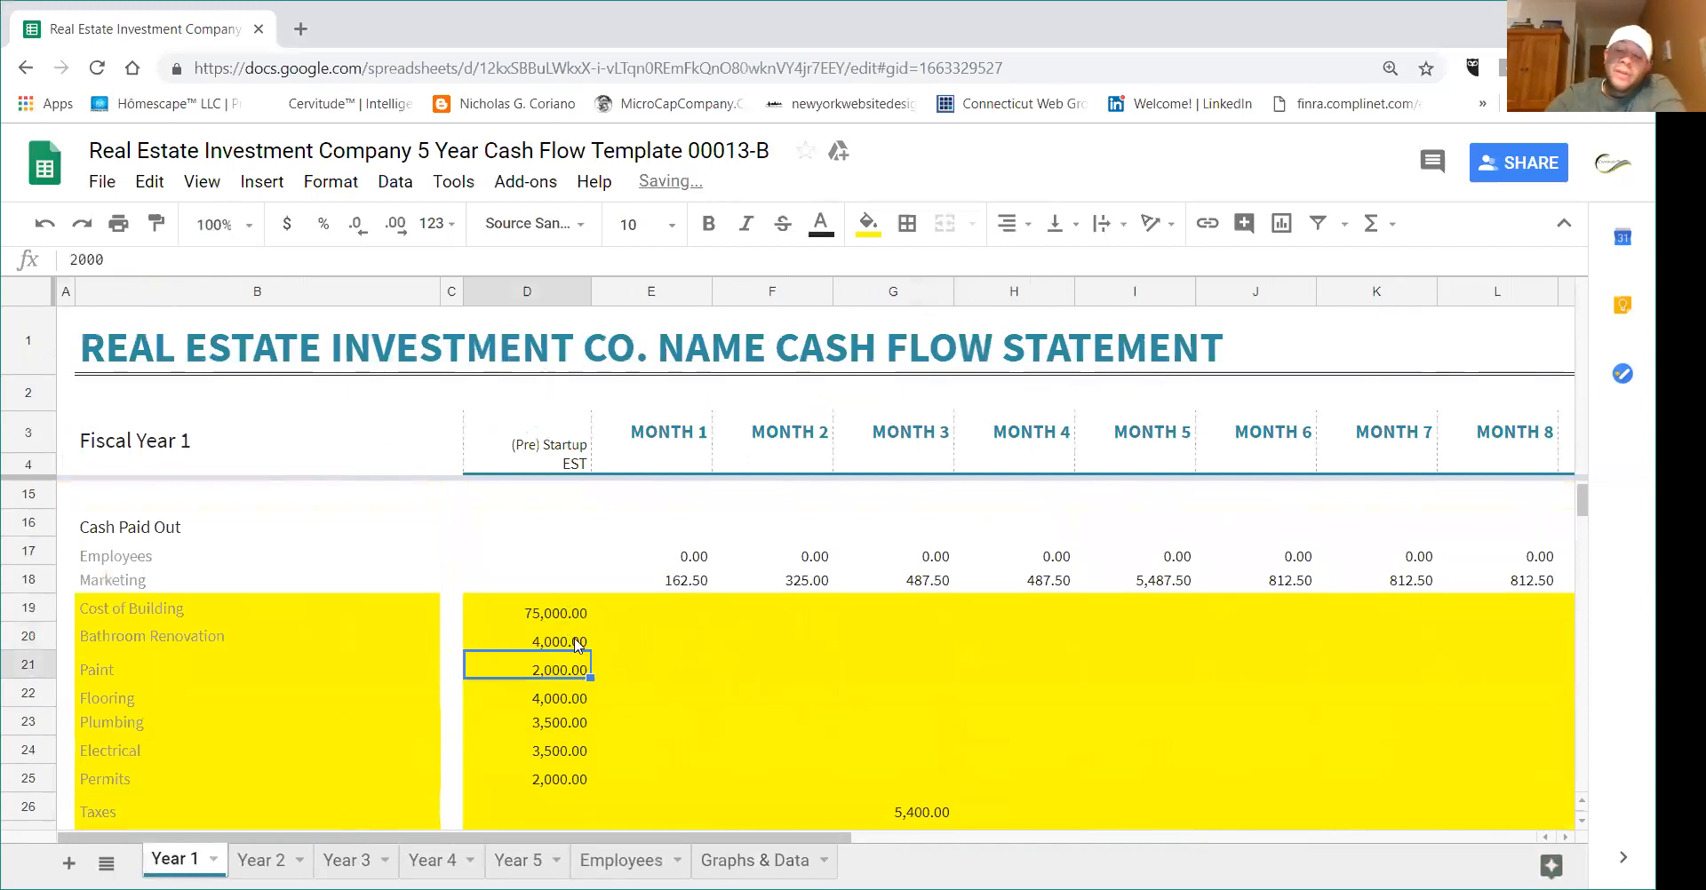
# - Set the pre-startup Paint cost to 1500
pyautogui.write('15000')
pyautogui.press('Return')
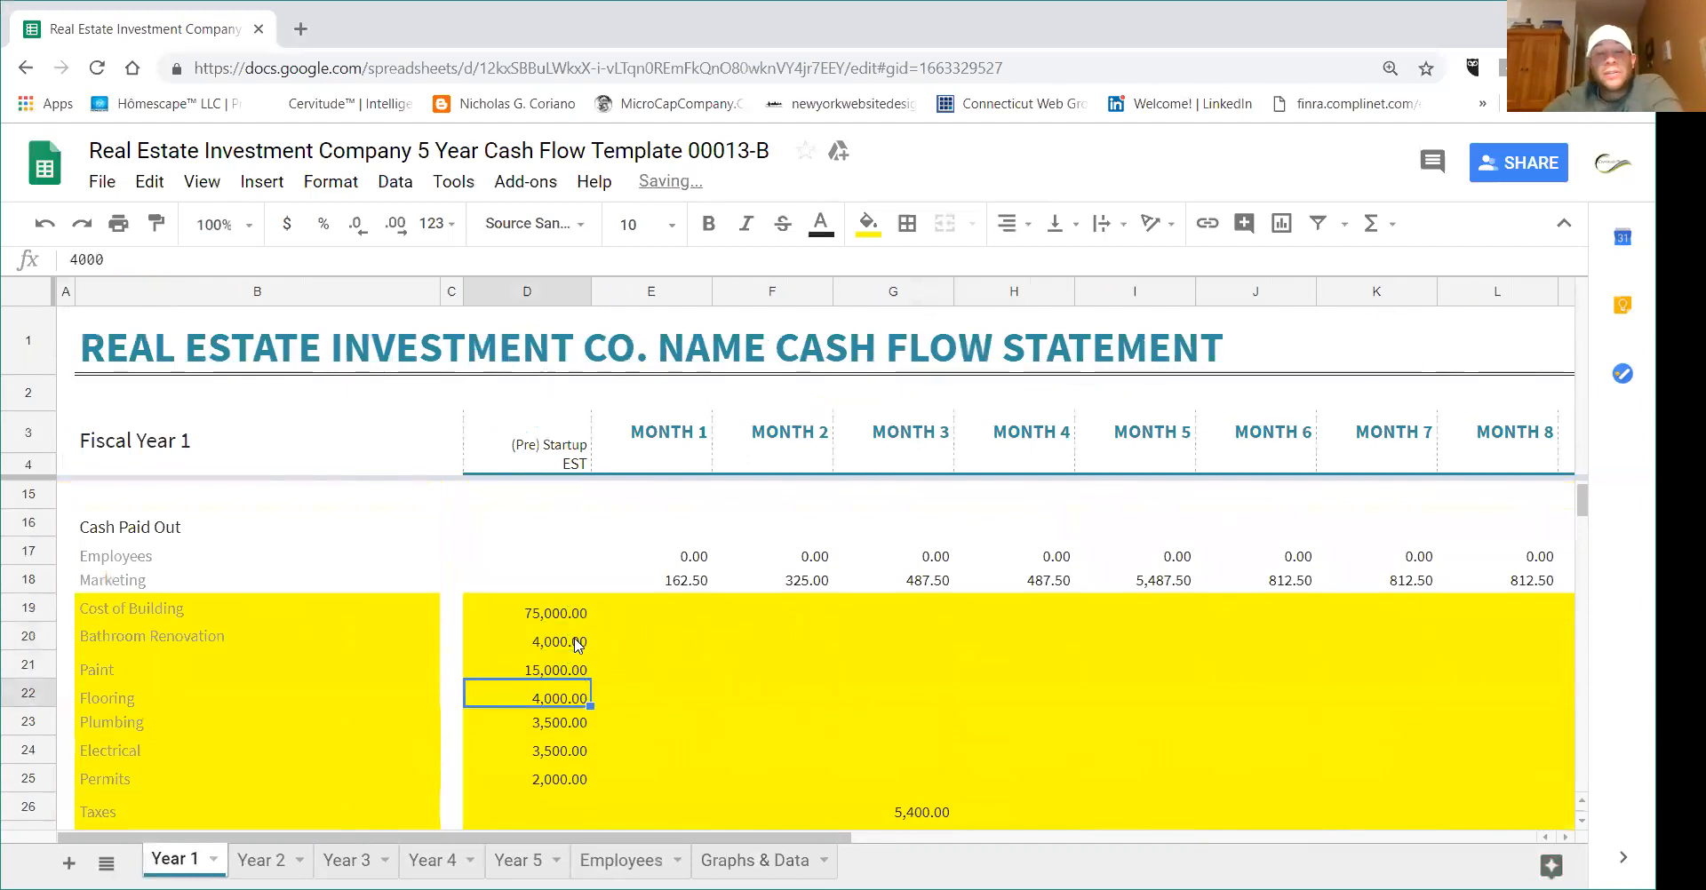
pyautogui.press('Up')
pyautogui.press('Return')
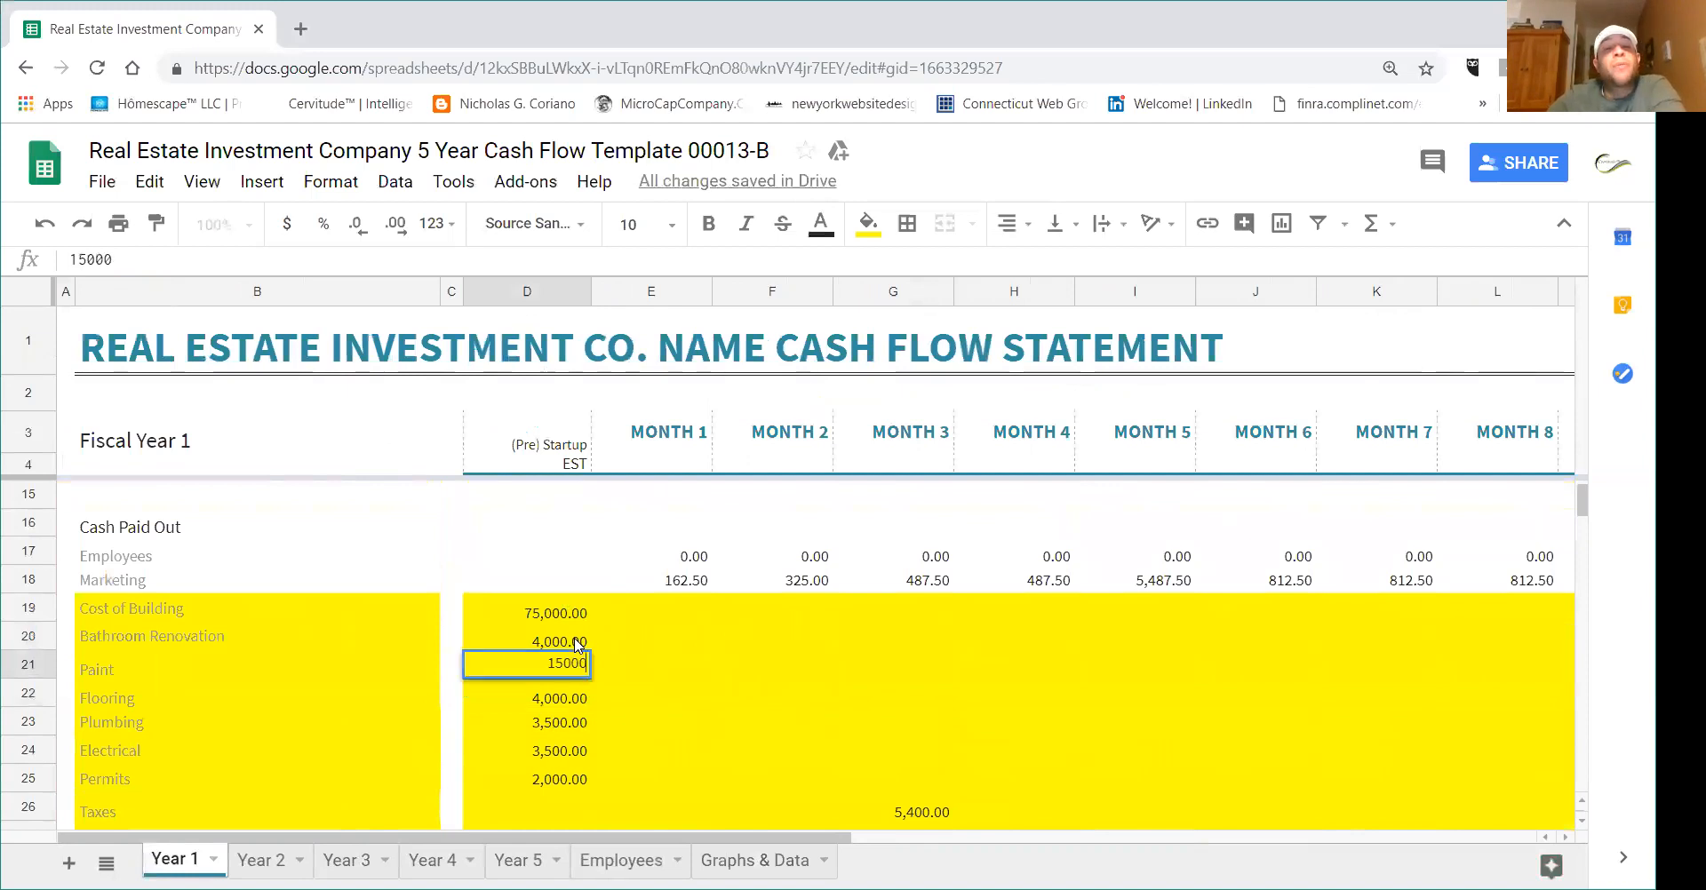
pyautogui.press('BackSpace')
pyautogui.press('Return')
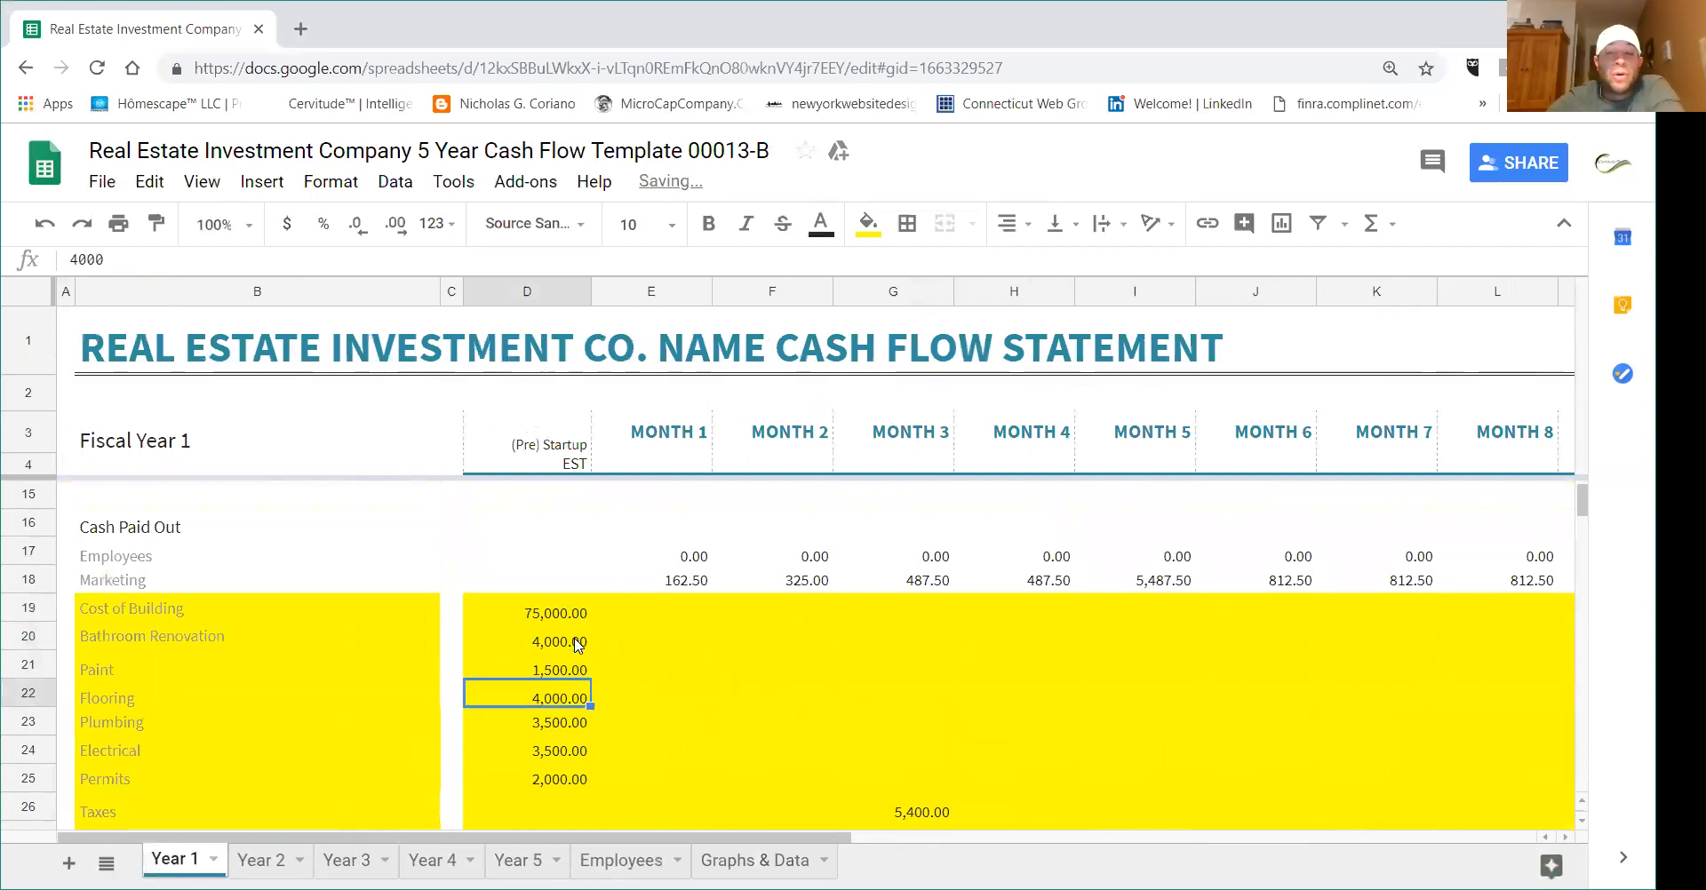
# - Set the Month 3 Taxes amount to 5000
pyautogui.scroll(-2, 622, 666)
pyautogui.click(896, 645)
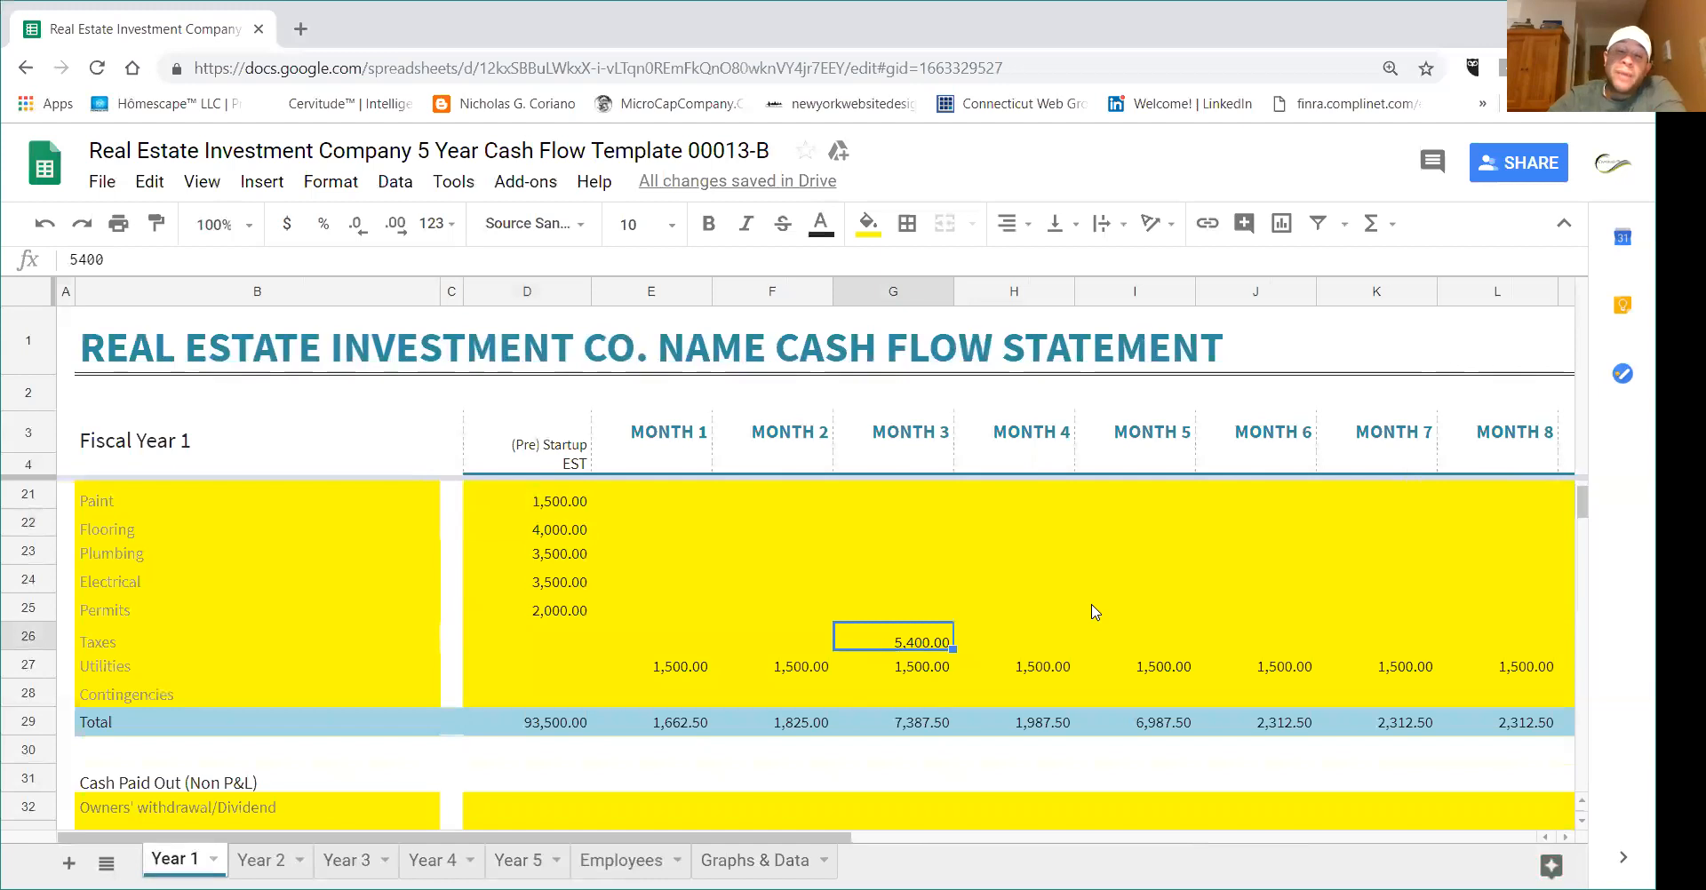
pyautogui.write('5000')
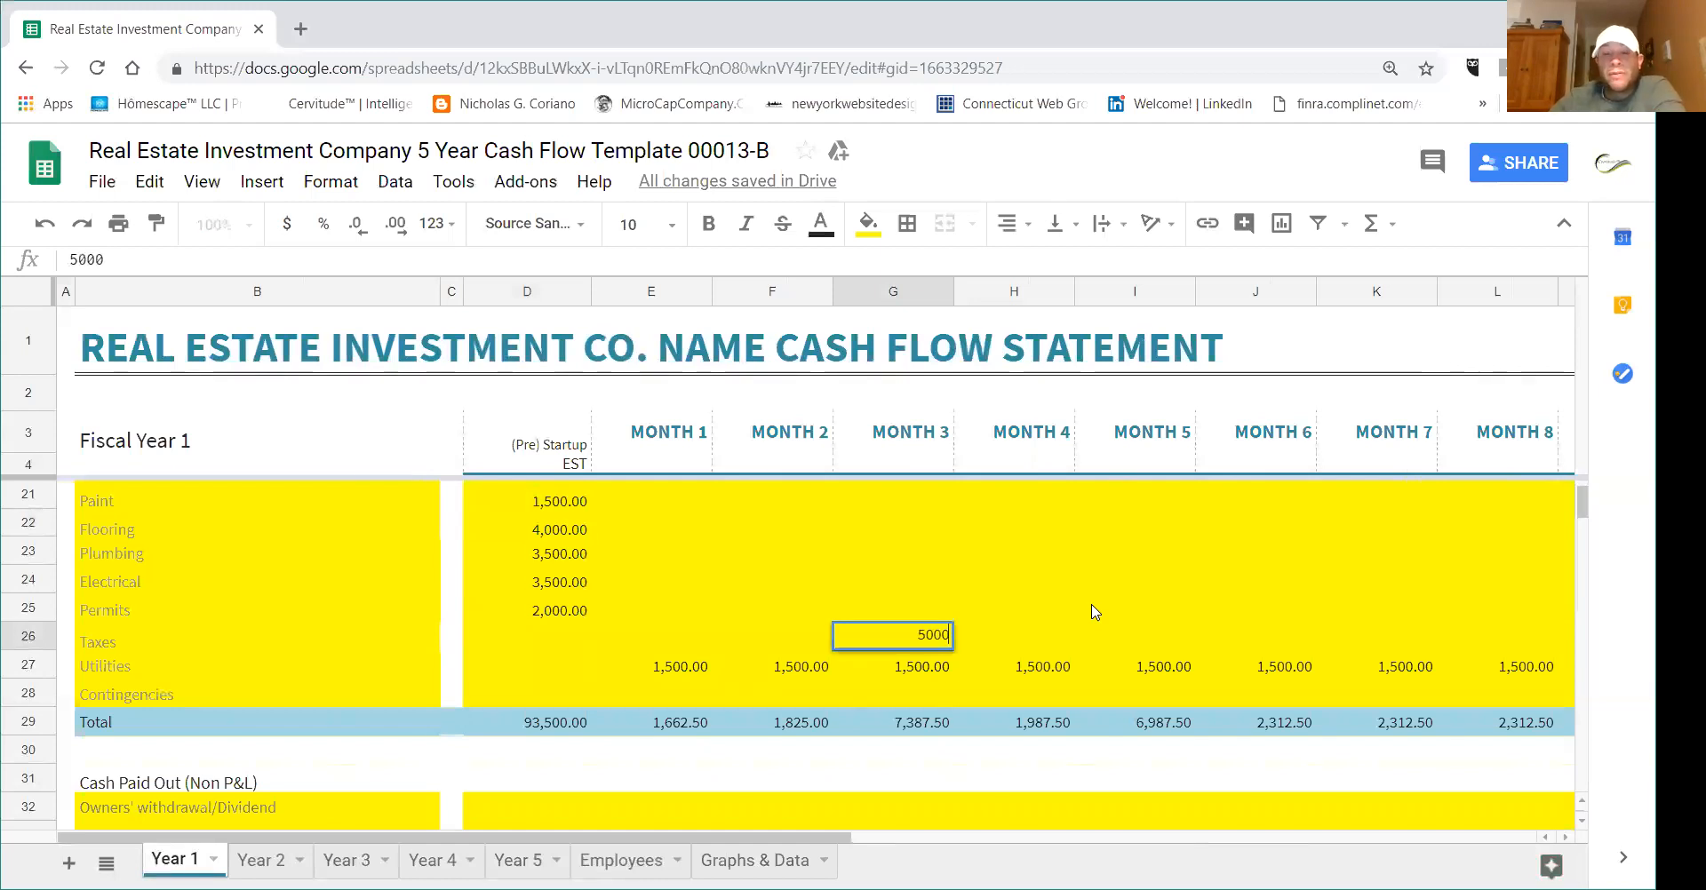
pyautogui.press('Return')
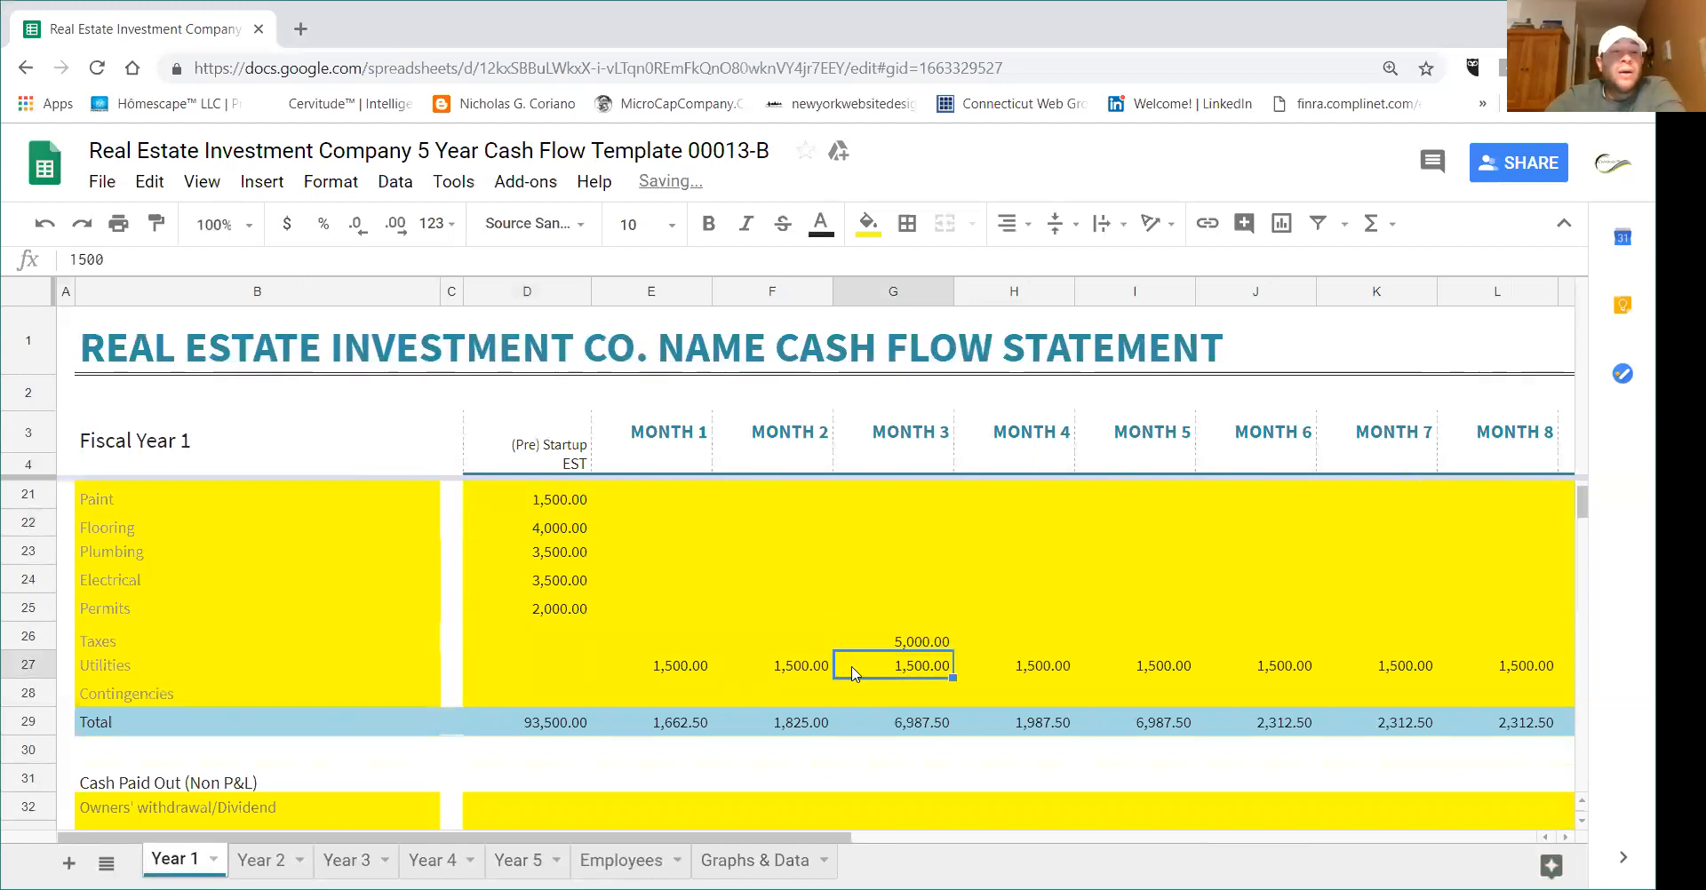
# - Set the Month 1 Utilities cost to 1300 and fill it across the row through Month 12
pyautogui.click(696, 672)
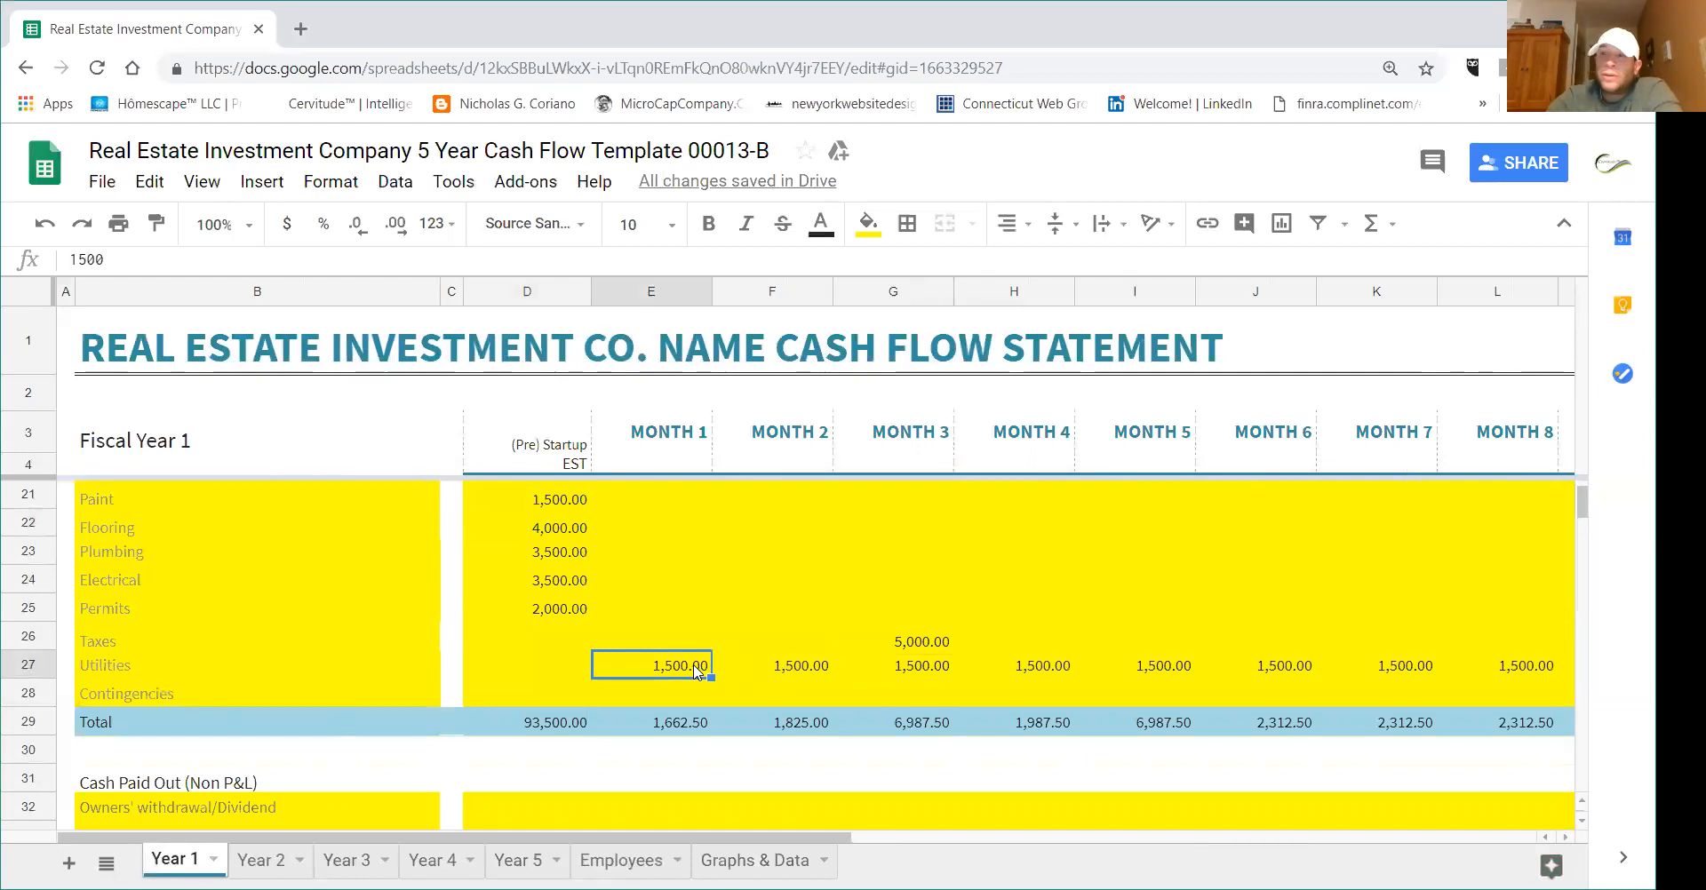
pyautogui.write('1300')
pyautogui.press('Return')
pyautogui.click(696, 671)
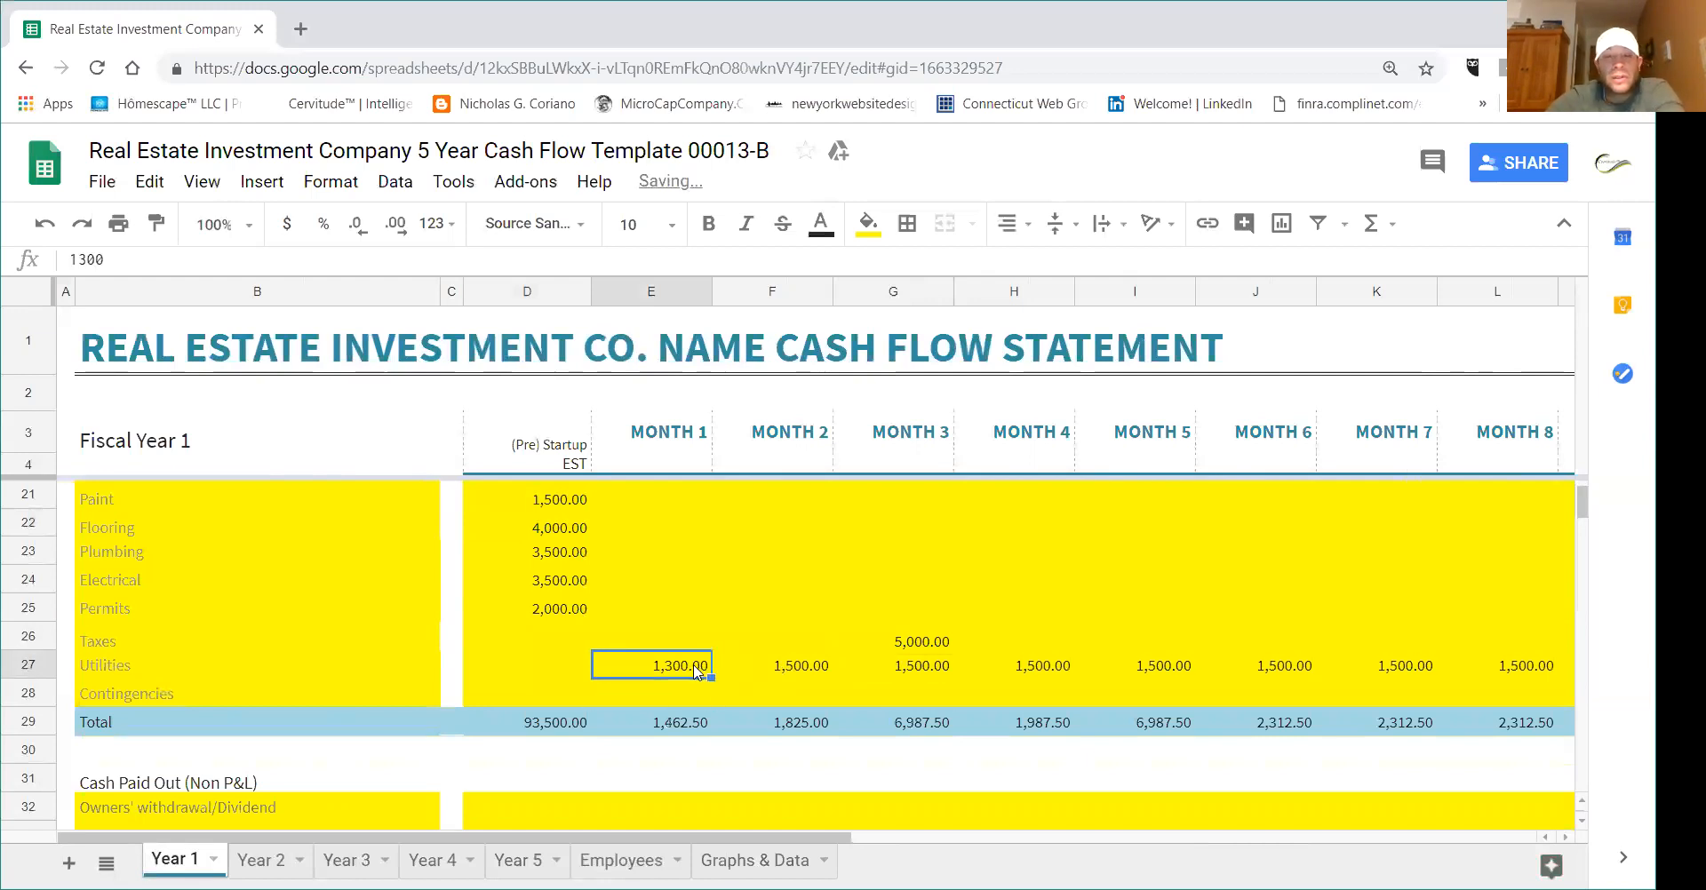
pyautogui.moveTo(711, 678); pyautogui.dragTo(1328, 681)
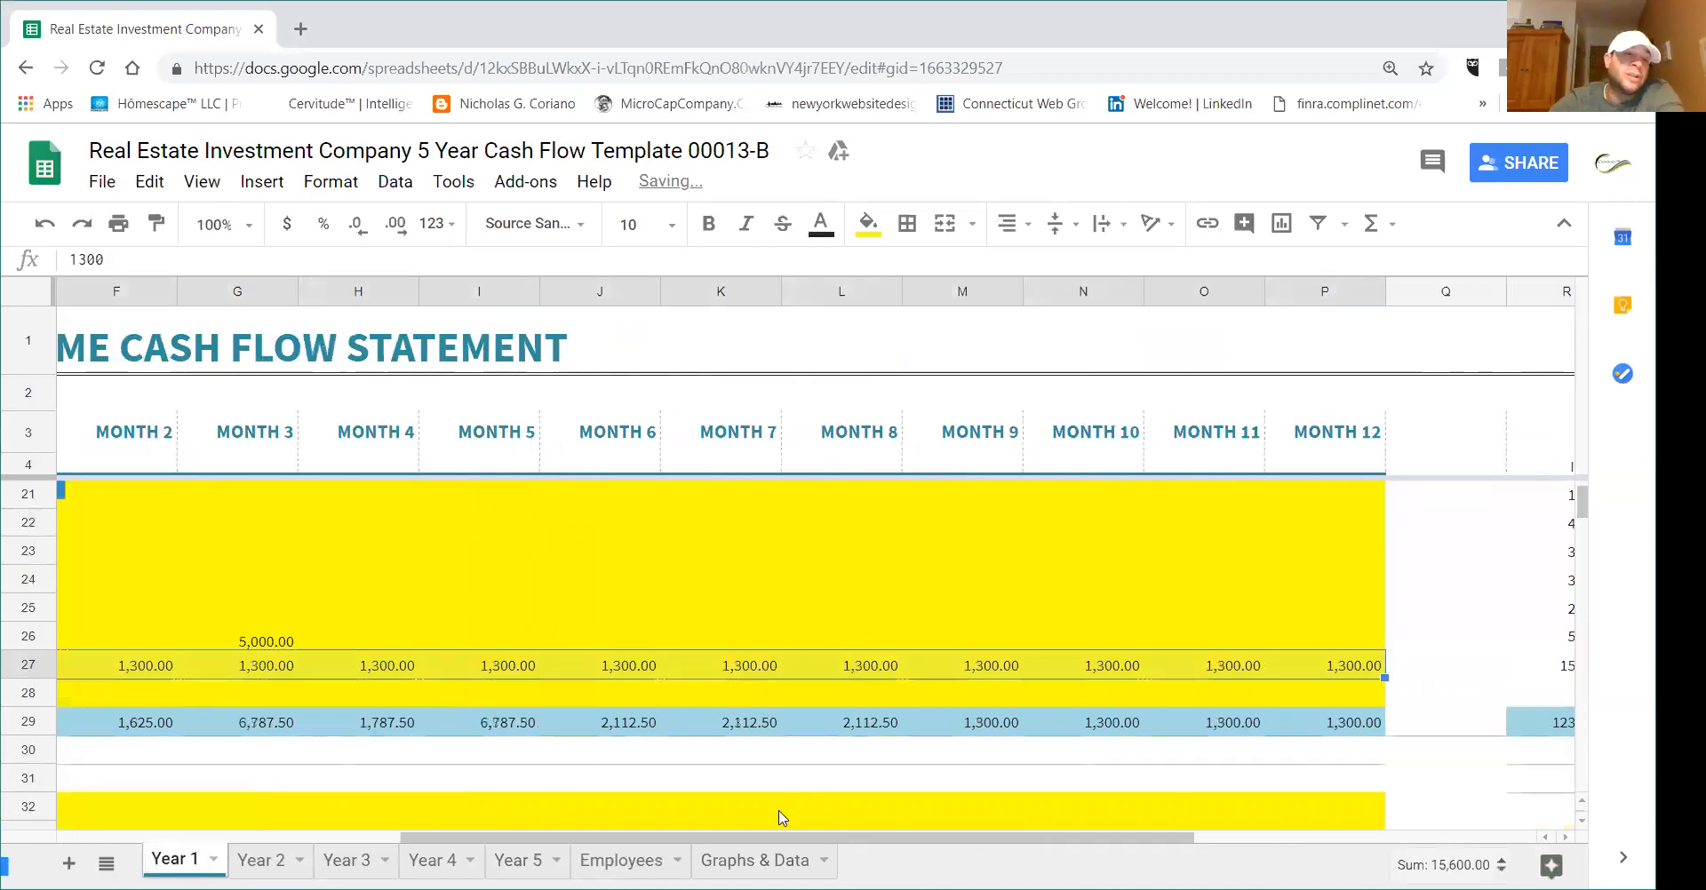
# - Examine the rent, credit influx and Total Cash Available rows from pre-startup through Month 8
pyautogui.click(342, 838)
pyautogui.moveTo(342, 838); pyautogui.dragTo(378, 837)
pyautogui.click(53, 838)
pyautogui.scroll(5, 705, 589)
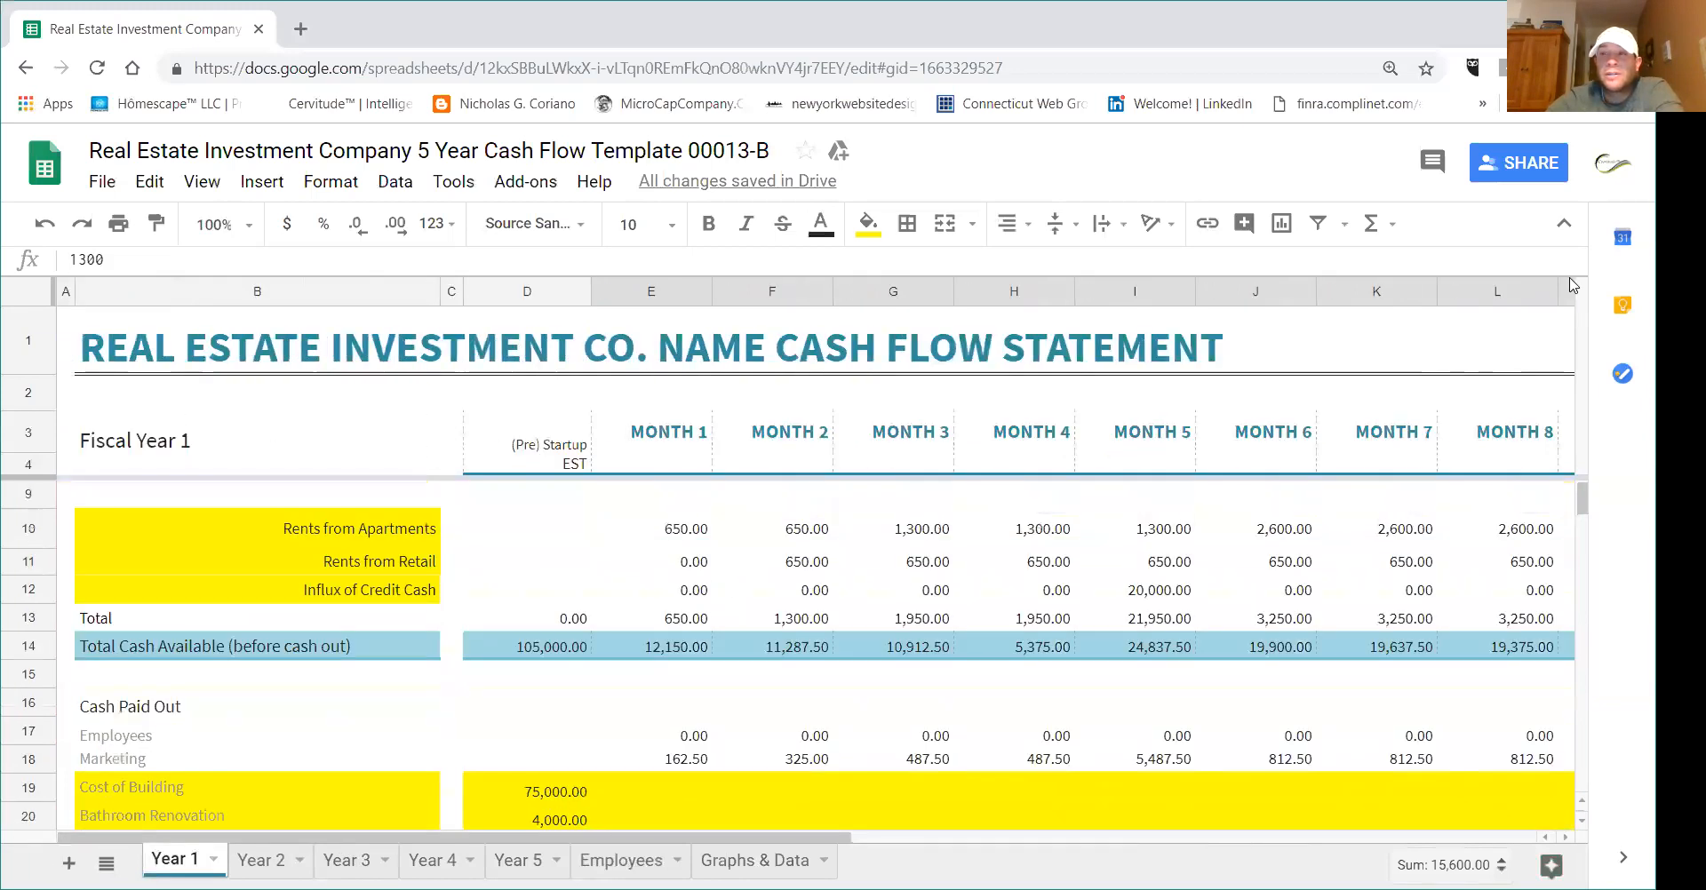